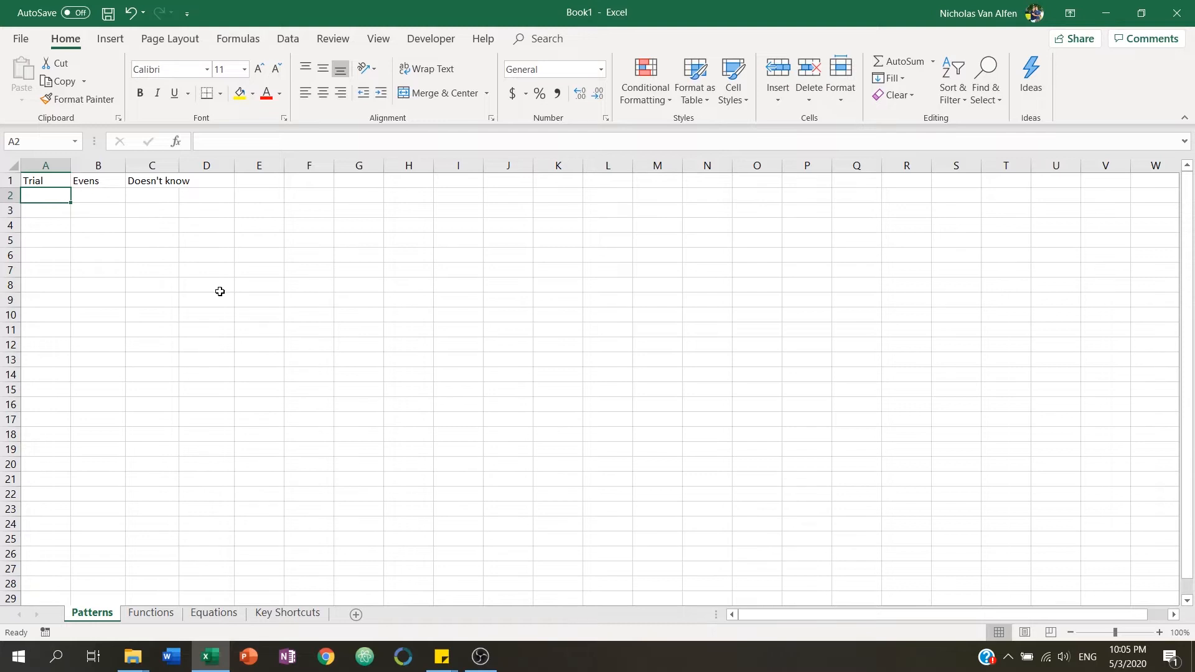
Enter trial numbers 1 through 5 down the Trial column.
text(1)
key(Return)
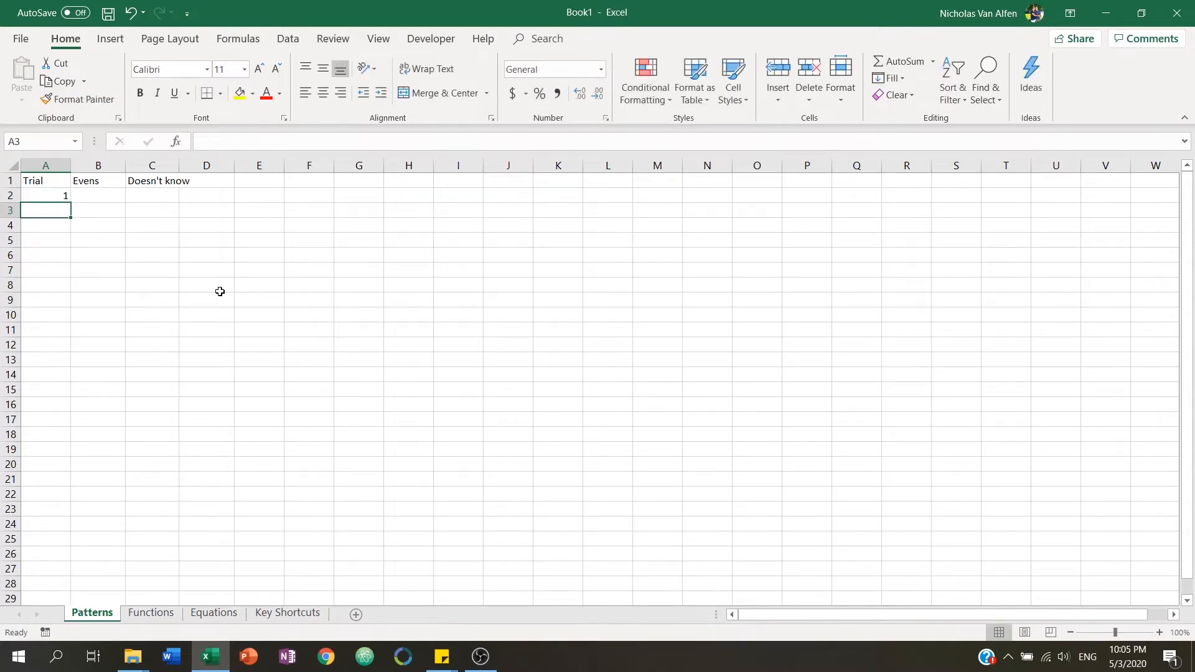
text(2)
key(Return)
text(3)
key(Return)
text(4)
key(Return)
text(5)
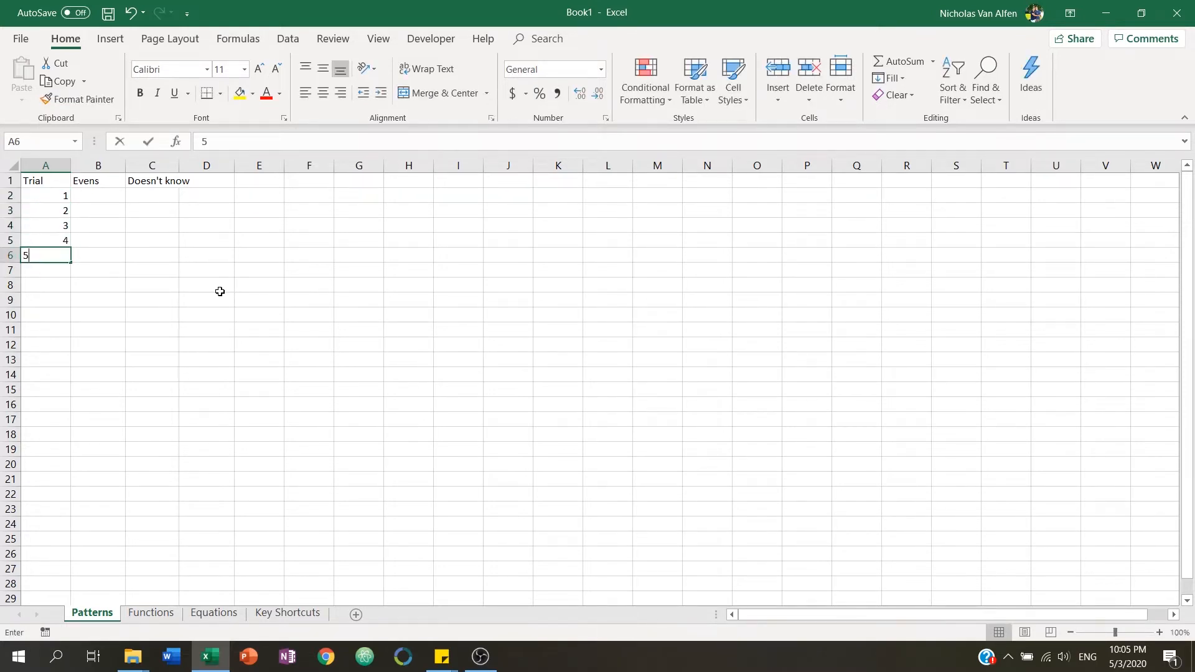
key(Return)
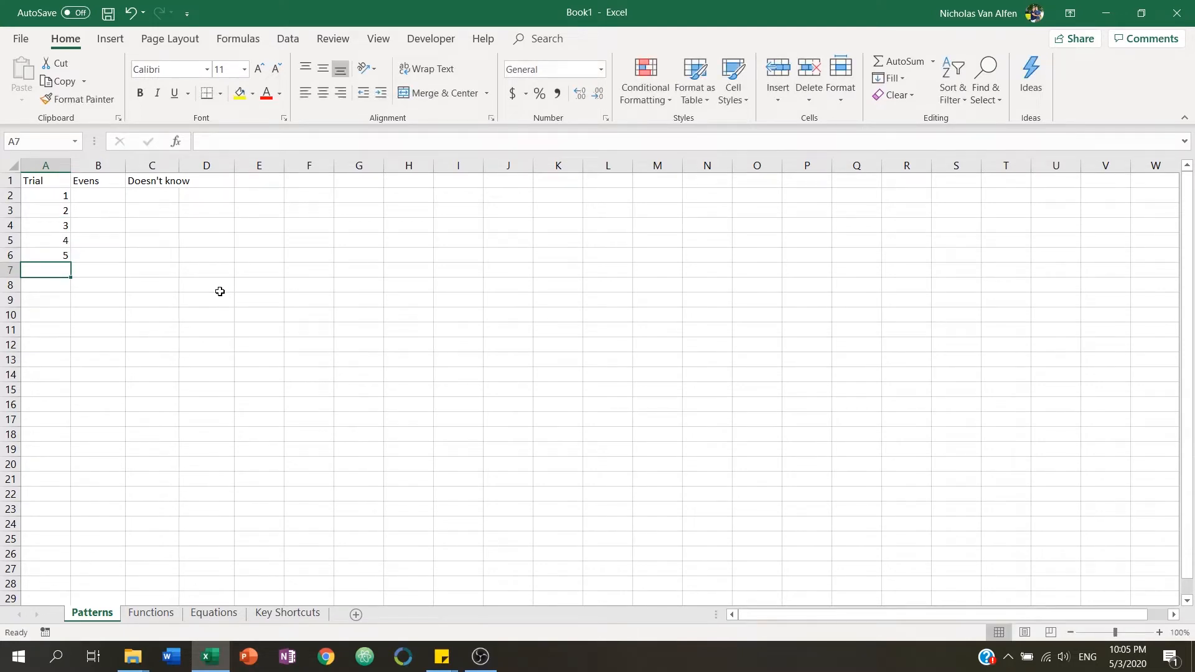
Clear the trial numbers and re-enter 1 and 2 in the first two Trial cells.
drag(50, 223, 50, 258)
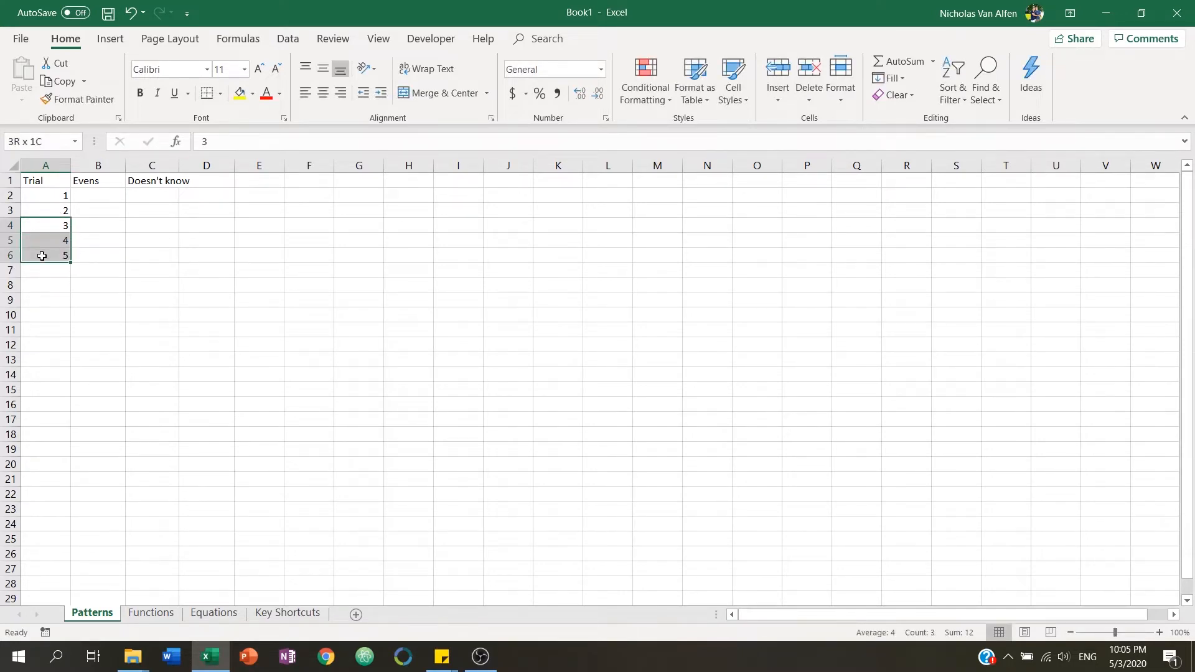
key(Delete)
key(Up)
key(Up)
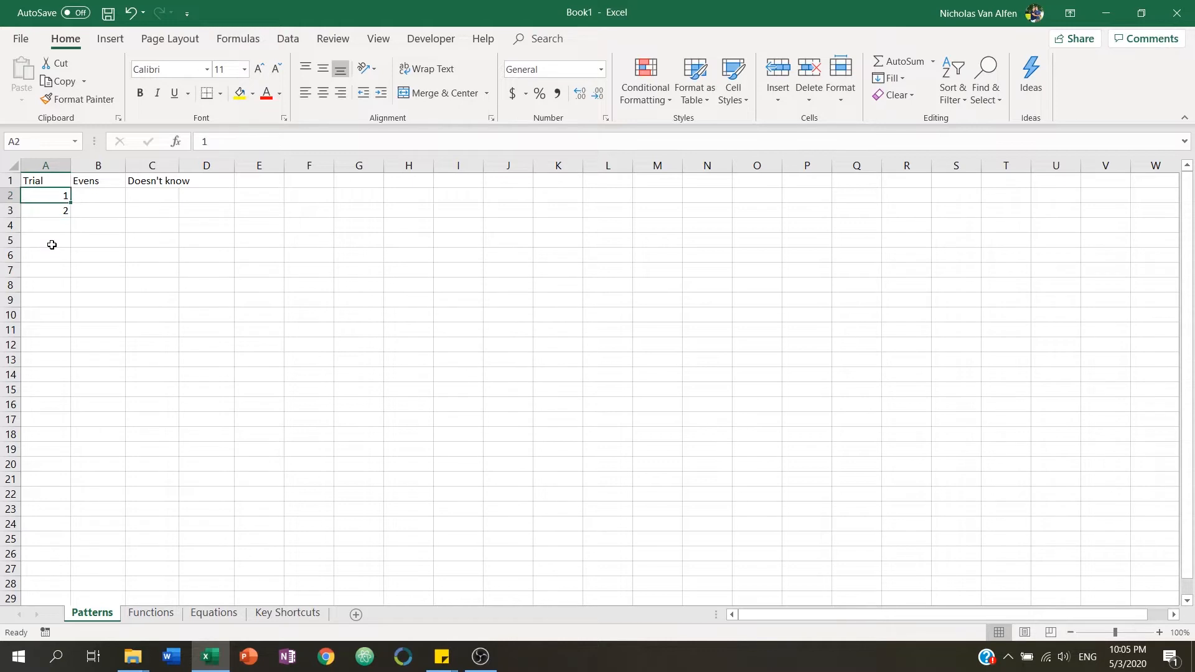
key(Down)
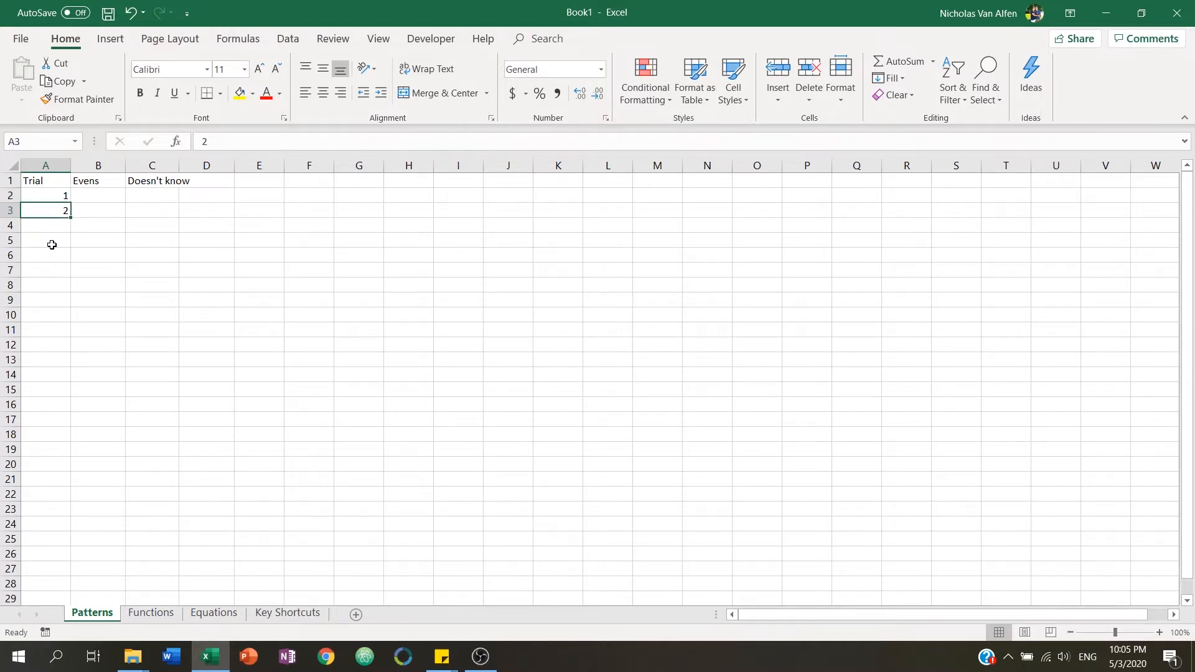
key(BackSpace)
key(Up)
key(BackSpace)
key(Return)
key(Up)
text(1)
key(Return)
text(2)
key(Return)
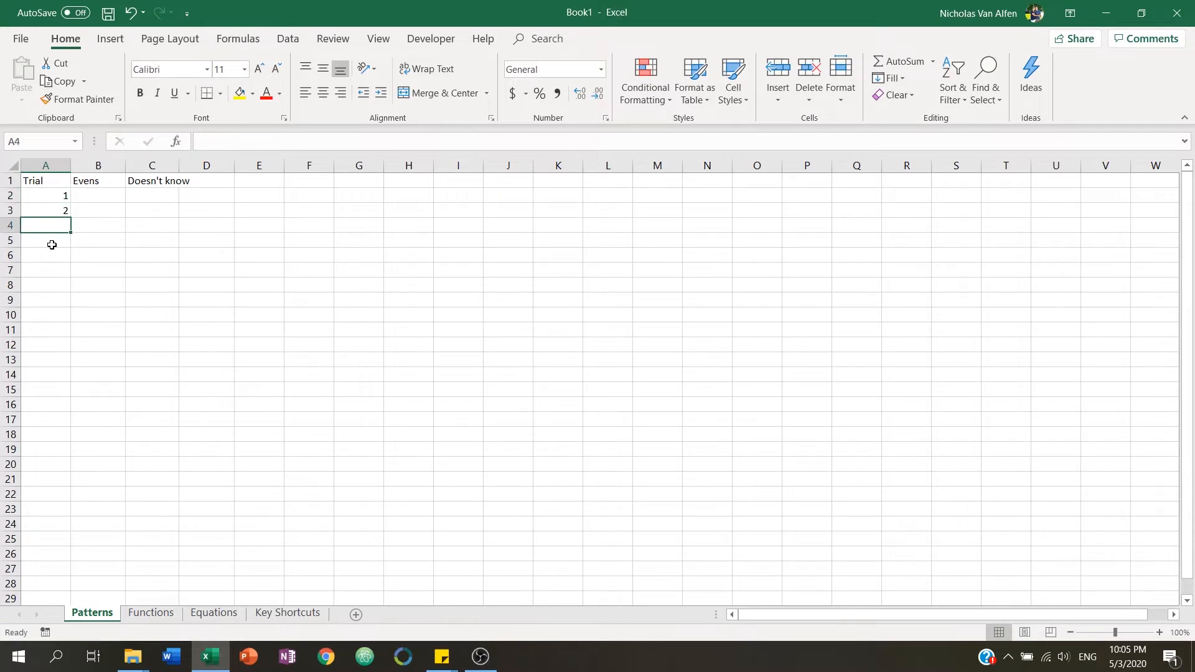
Select the two trial numbers and autofill the series down to row 11.
drag(55, 196, 56, 212)
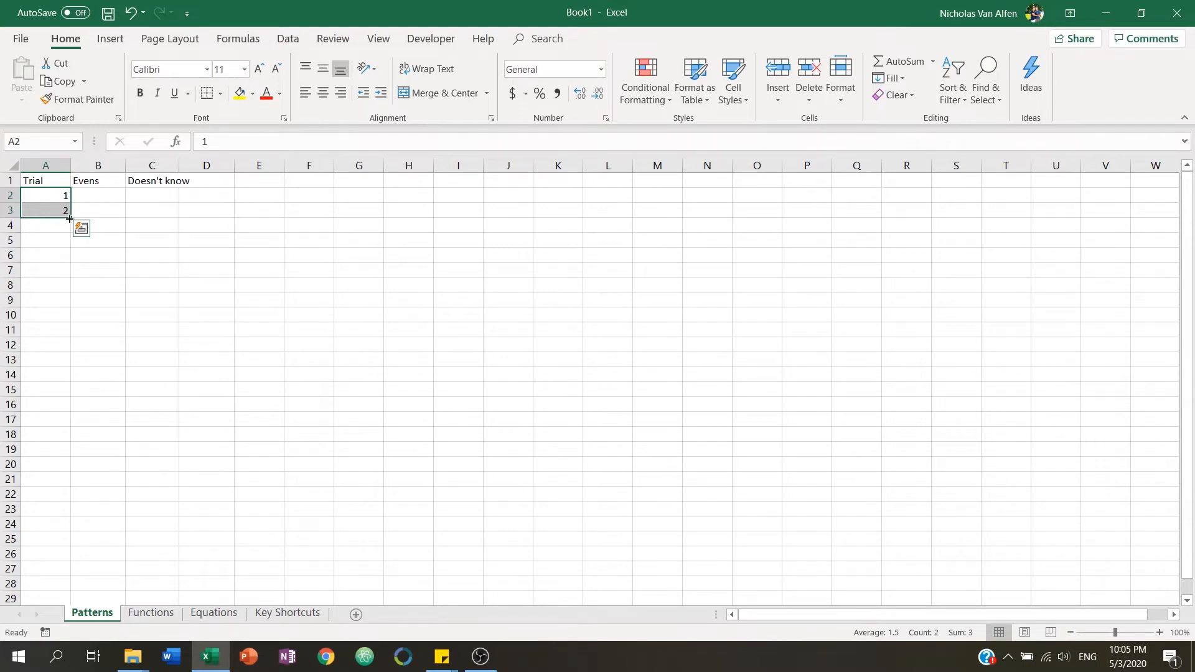
drag(69, 218, 62, 337)
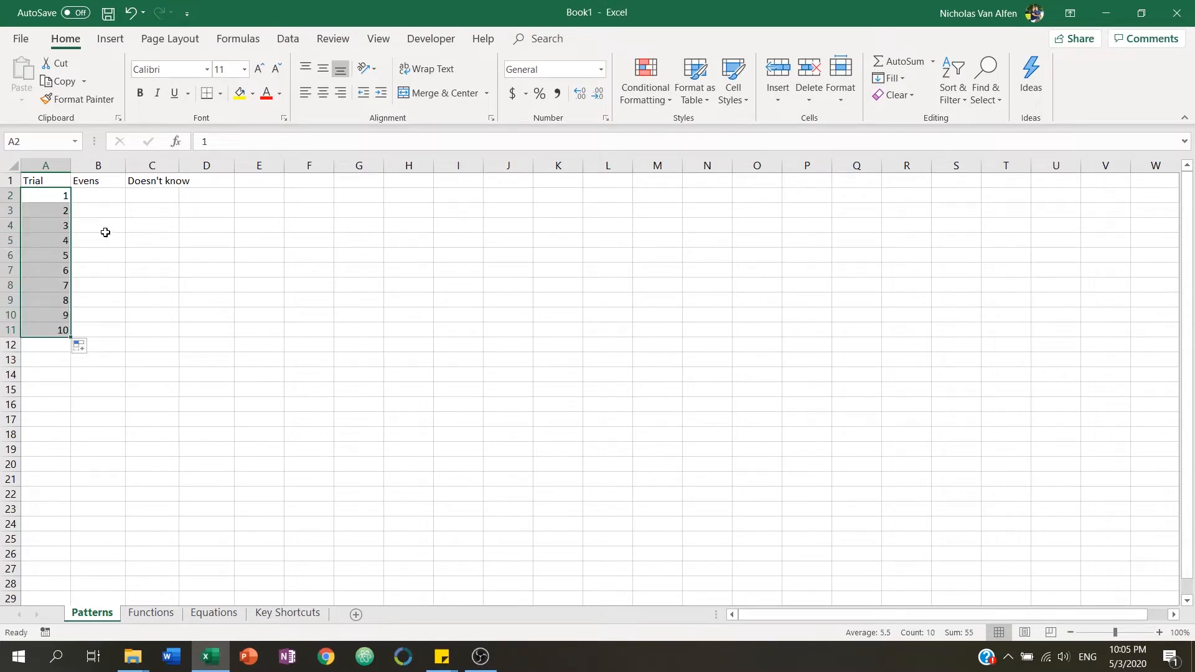
Enter 2, 4, 6 and 8 under Evens and autofill the series down to row 11.
click(114, 195)
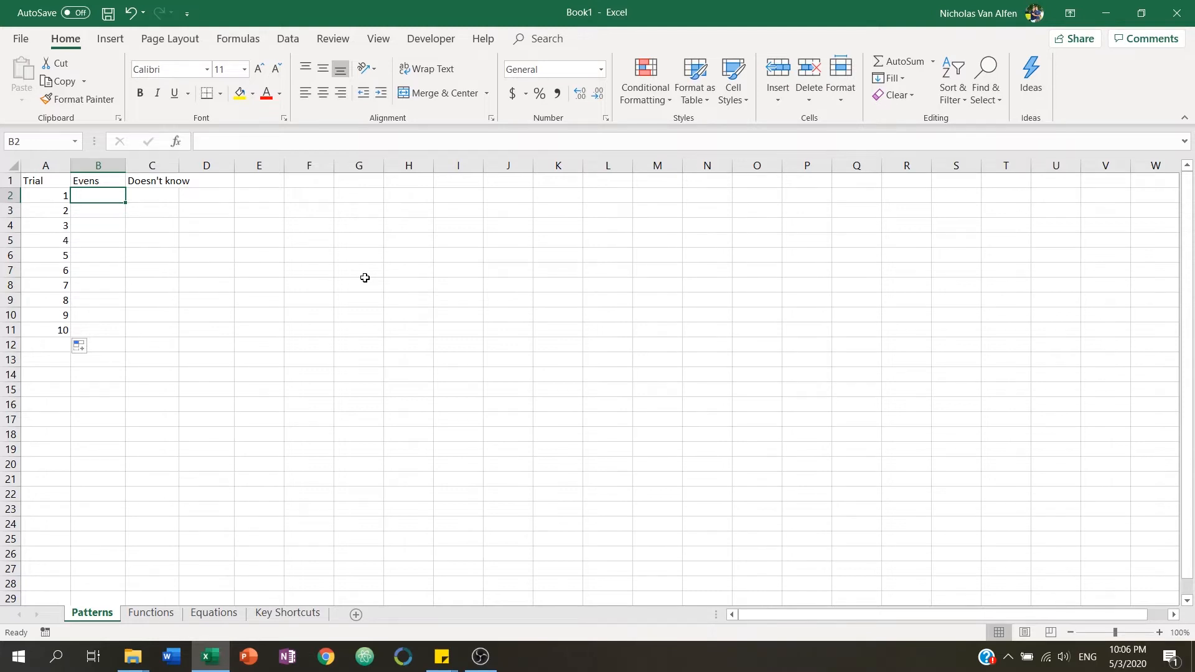
text(2)
key(Return)
text(4)
key(Return)
text(6)
key(Return)
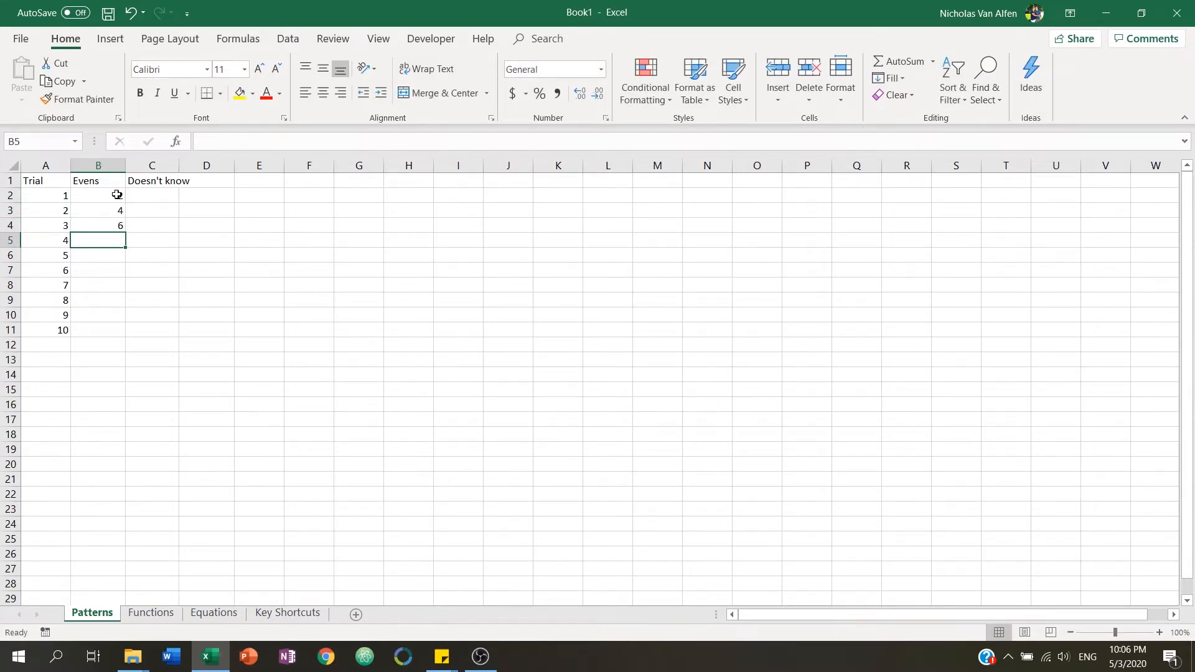
drag(102, 193, 114, 339)
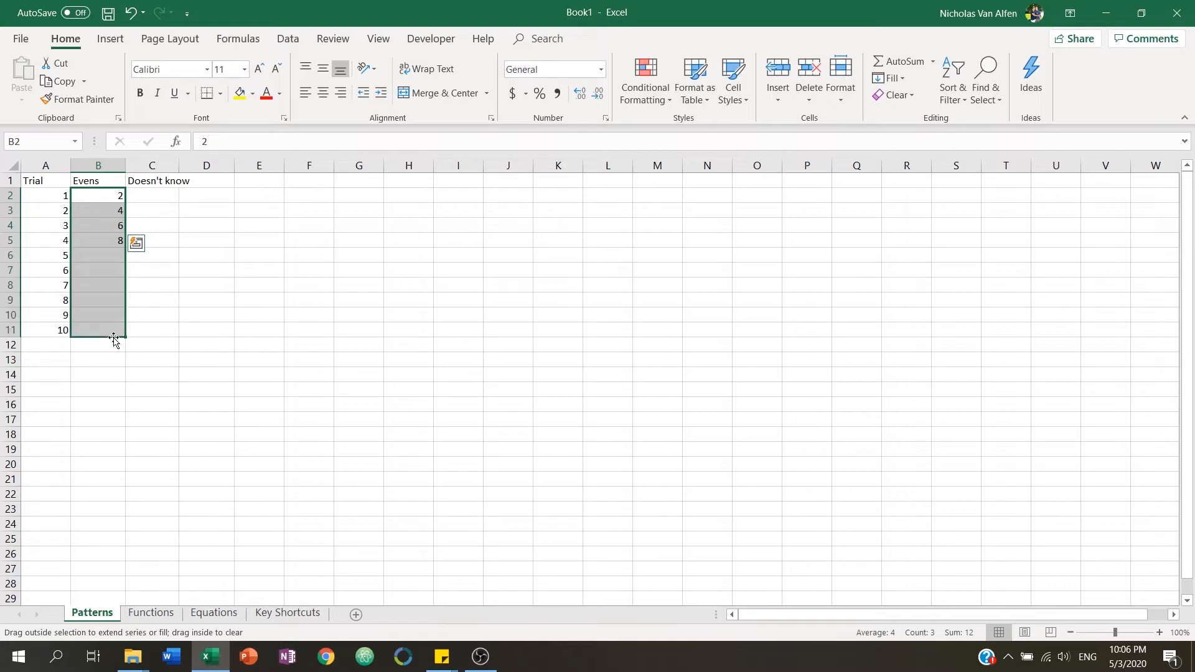
Enter 1, 2, 4 and 8 under Doesn't know and autofill the column down to row 11.
click(156, 193)
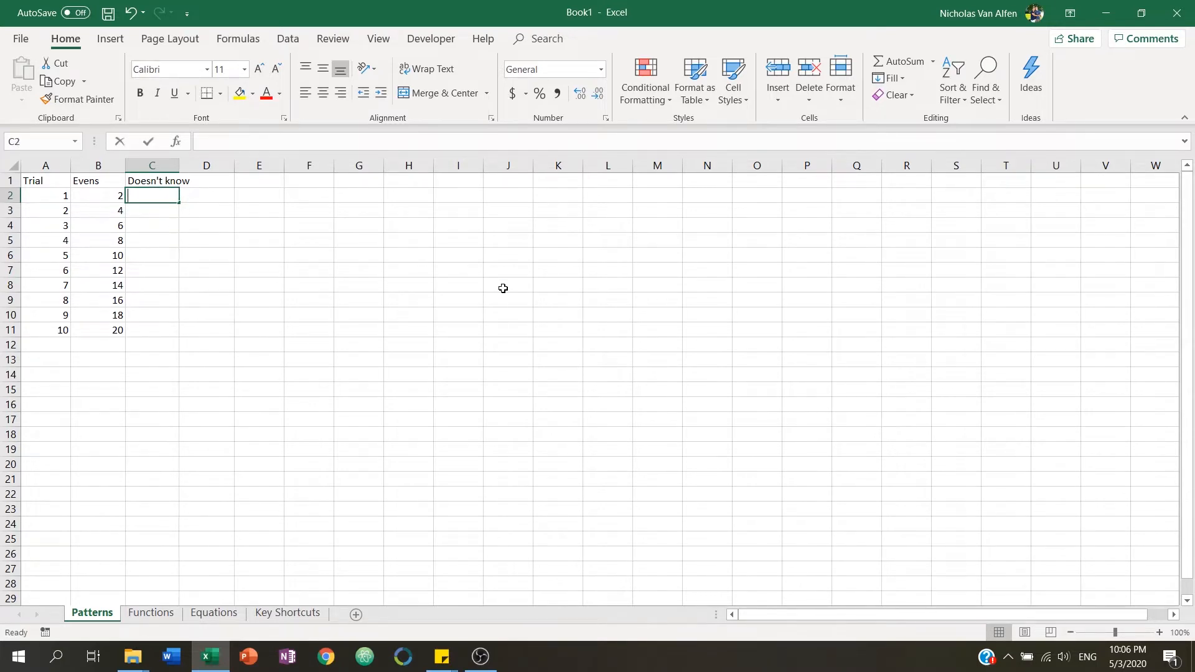
text(1)
key(Return)
text(2)
key(Return)
text(4)
key(Return)
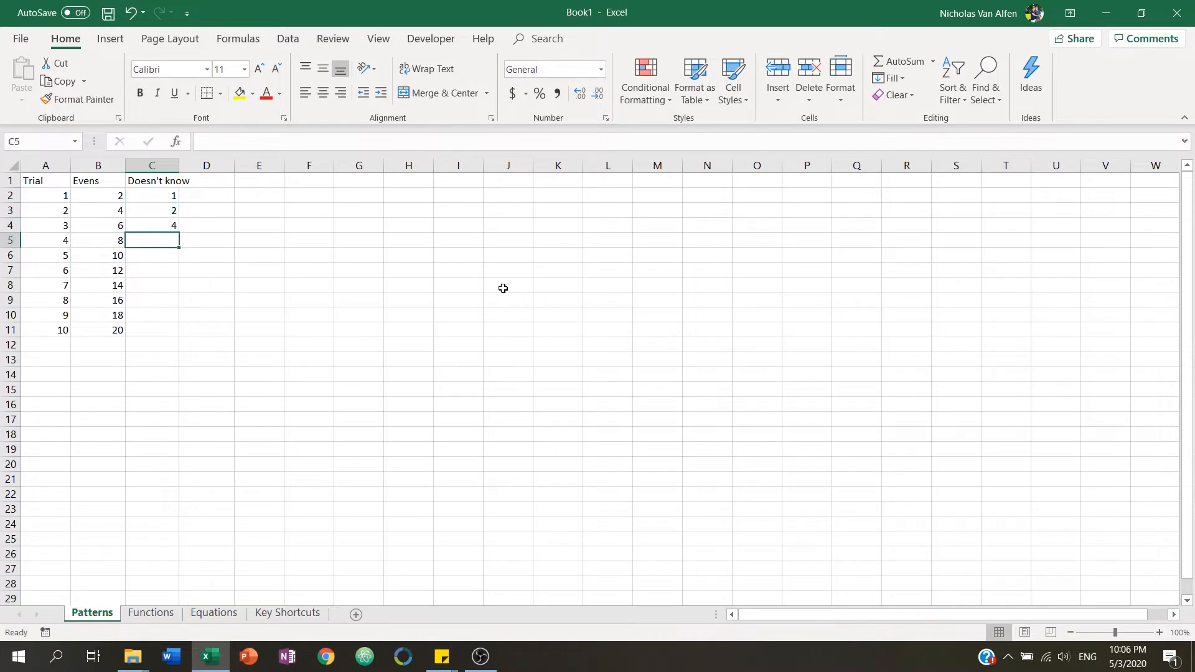
text(8)
key(Return)
drag(165, 196, 179, 334)
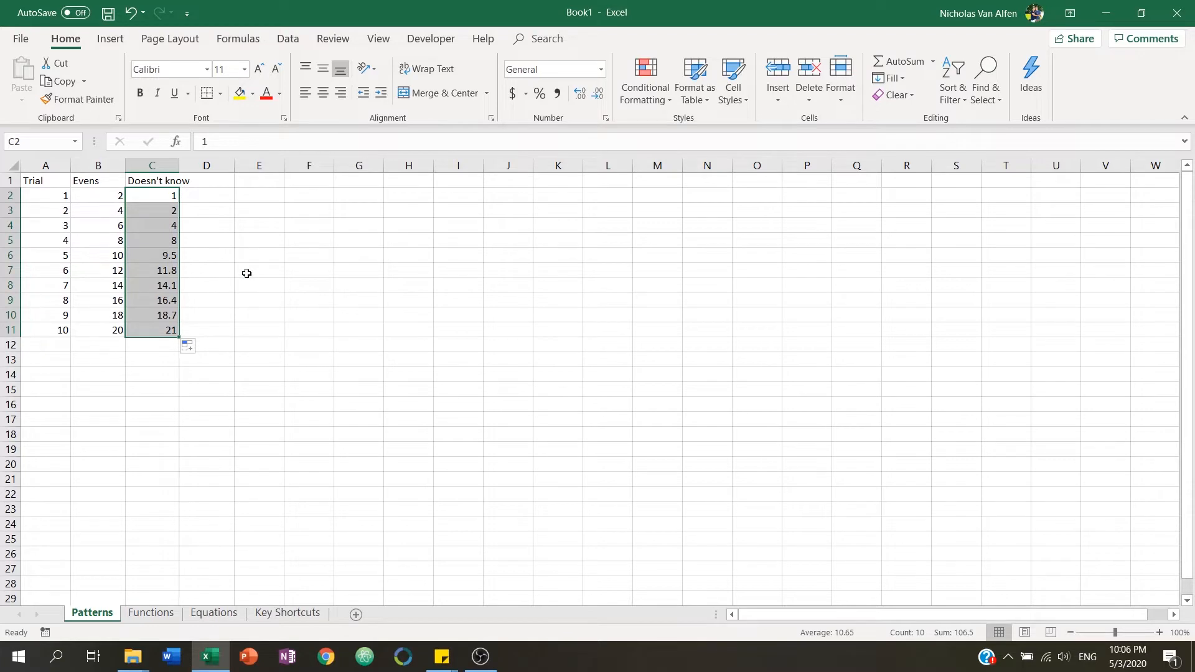
Select the autofilled values in rows 6 to 11 of the Doesn't know column.
click(209, 254)
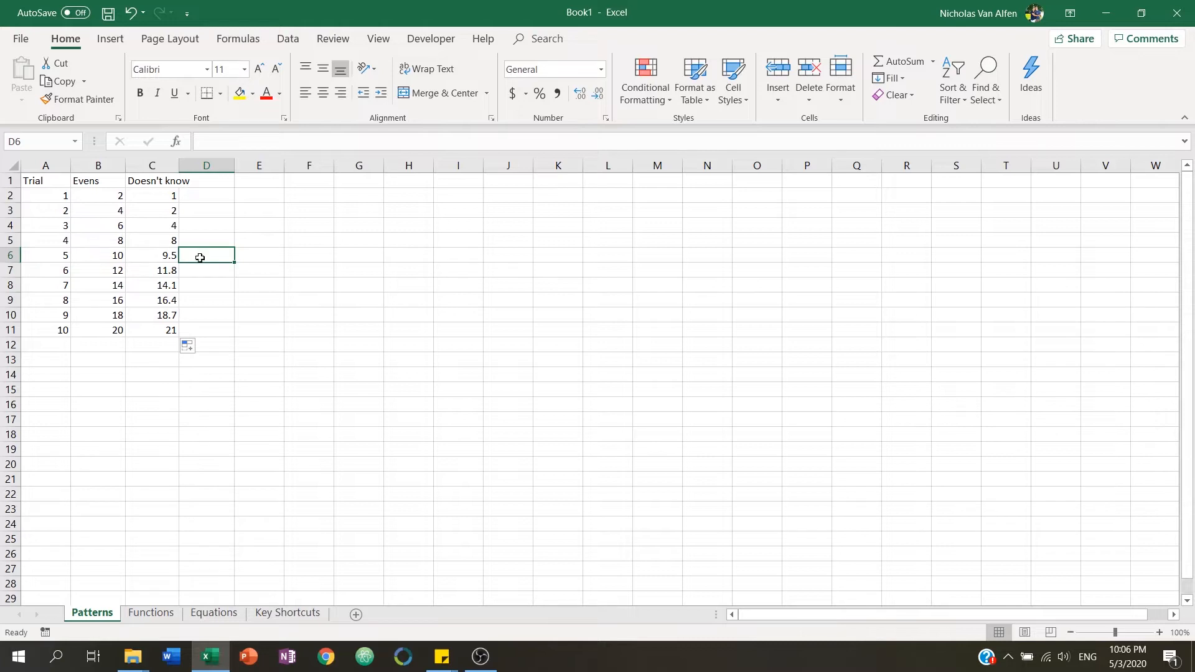
drag(168, 258, 179, 330)
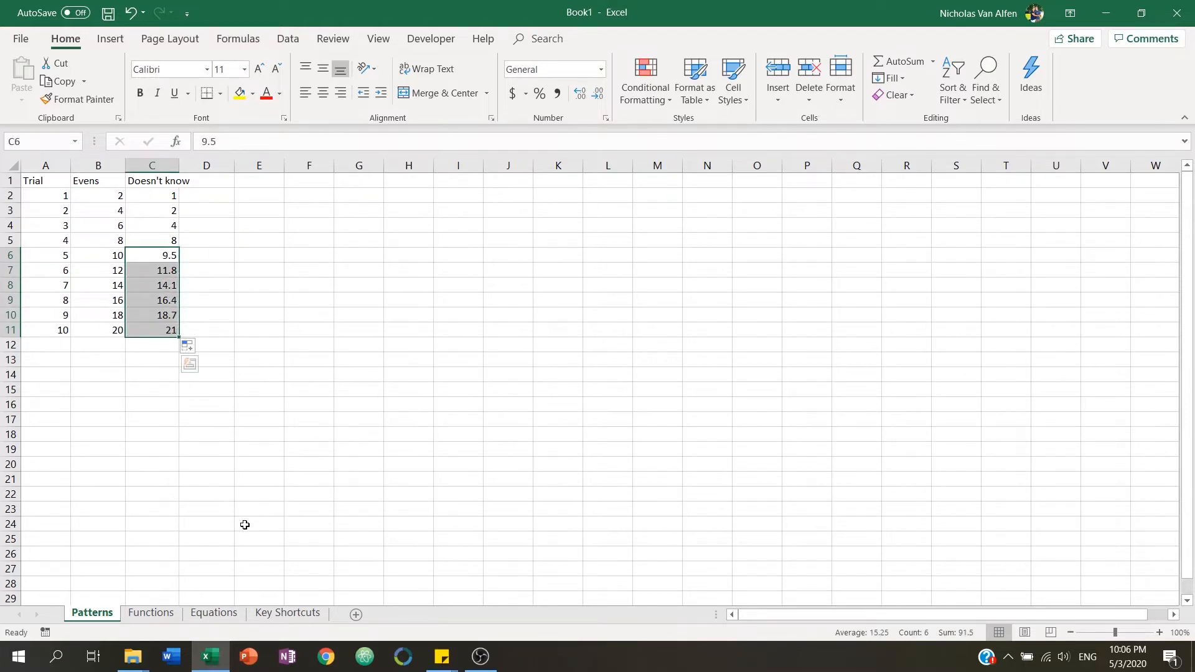
Open the Functions sheet and examine the trial values in rows 2 and 3.
click(153, 618)
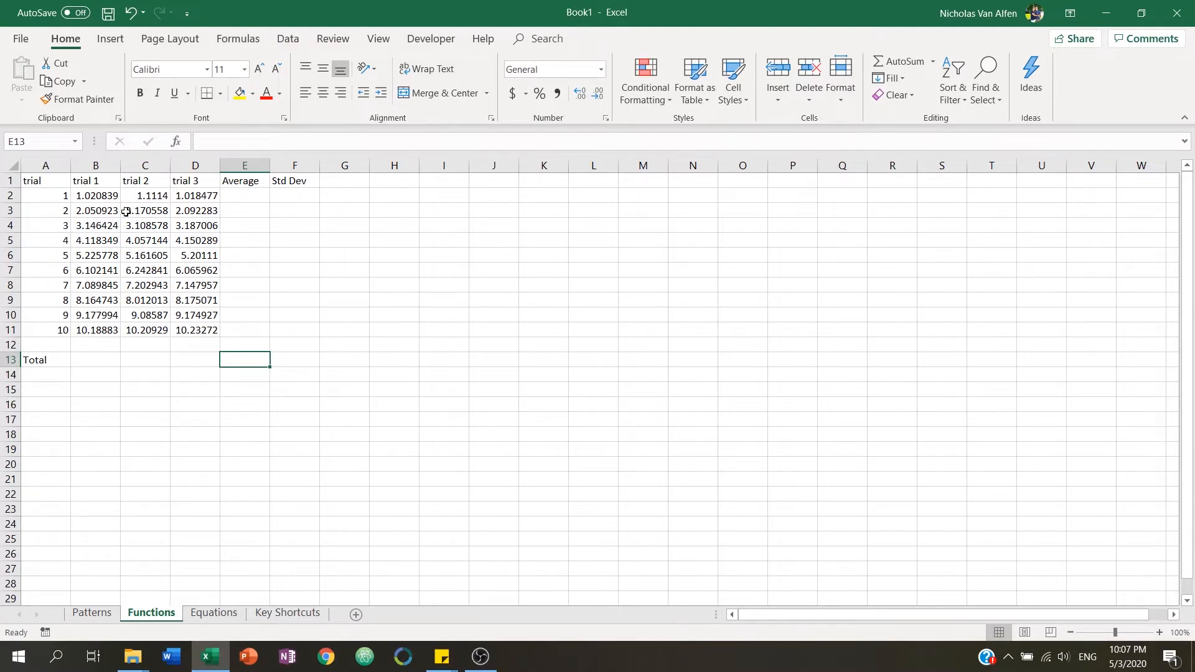
drag(59, 195, 49, 318)
click(61, 199)
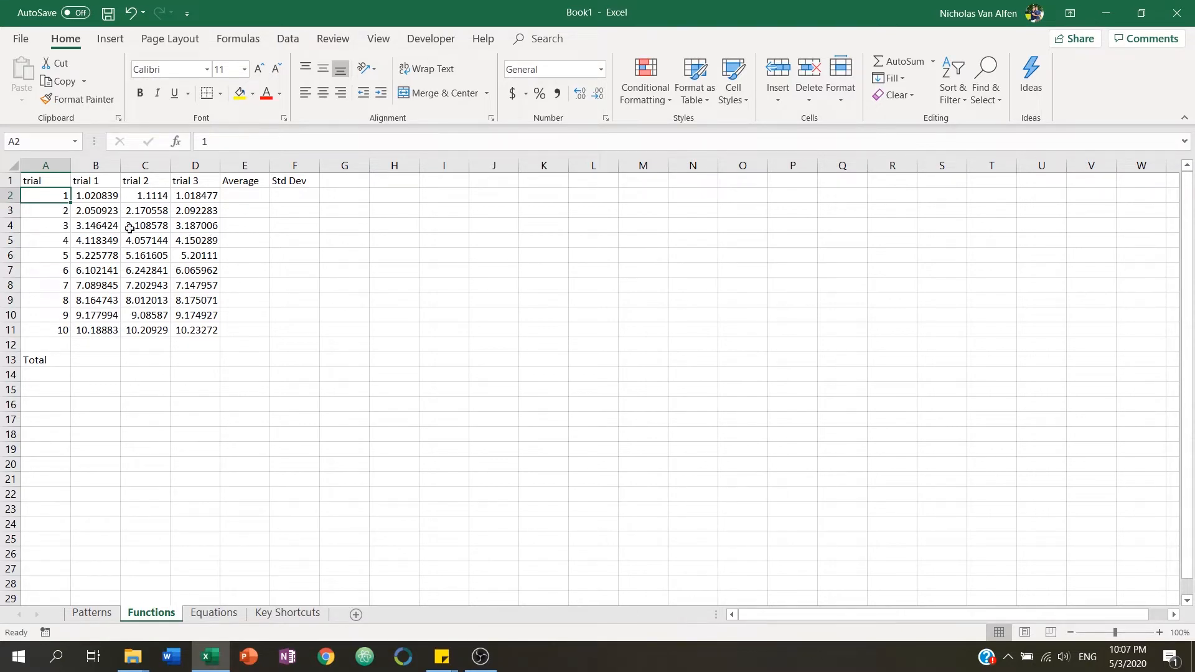
click(47, 212)
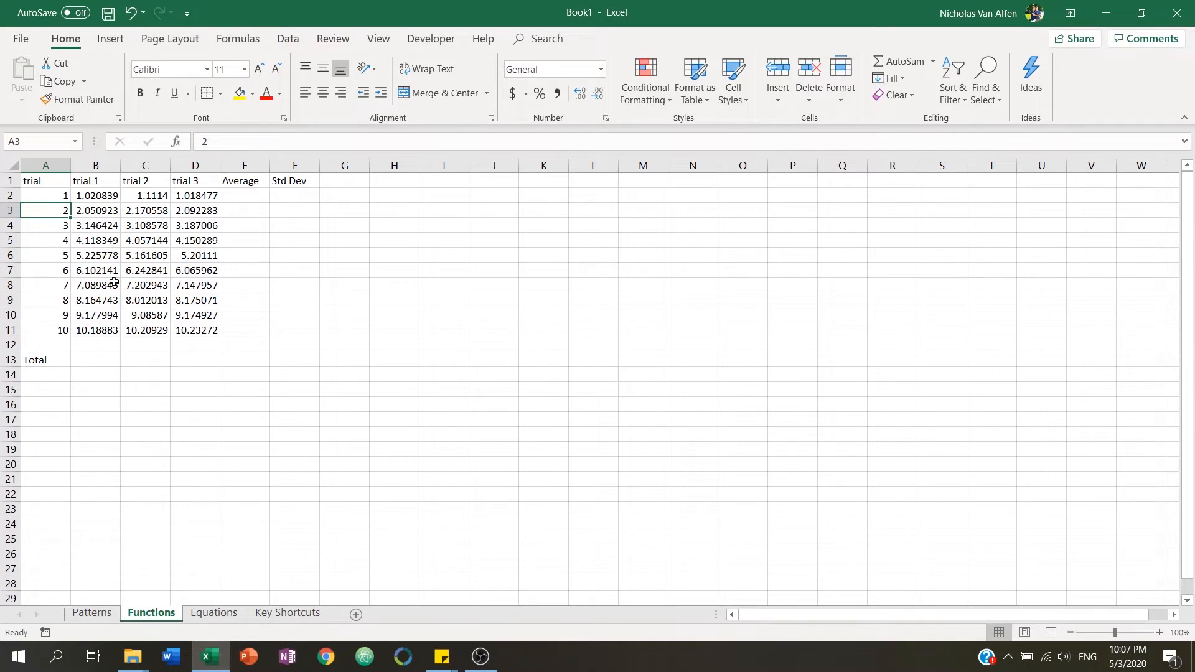
click(59, 197)
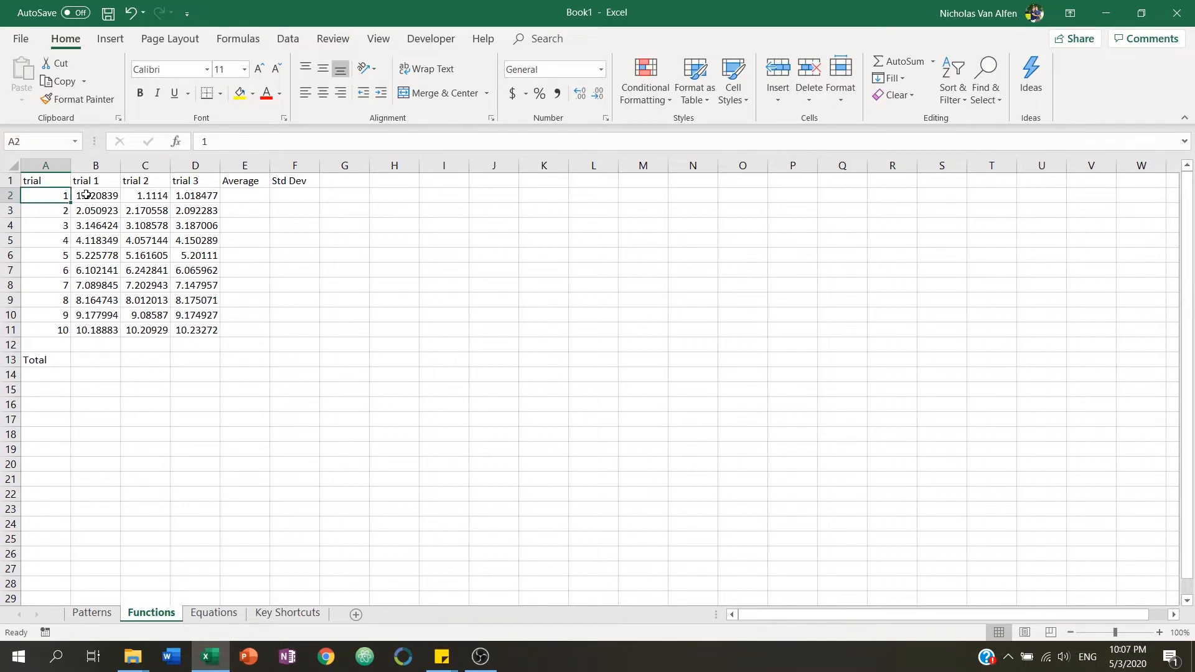
click(90, 195)
click(145, 196)
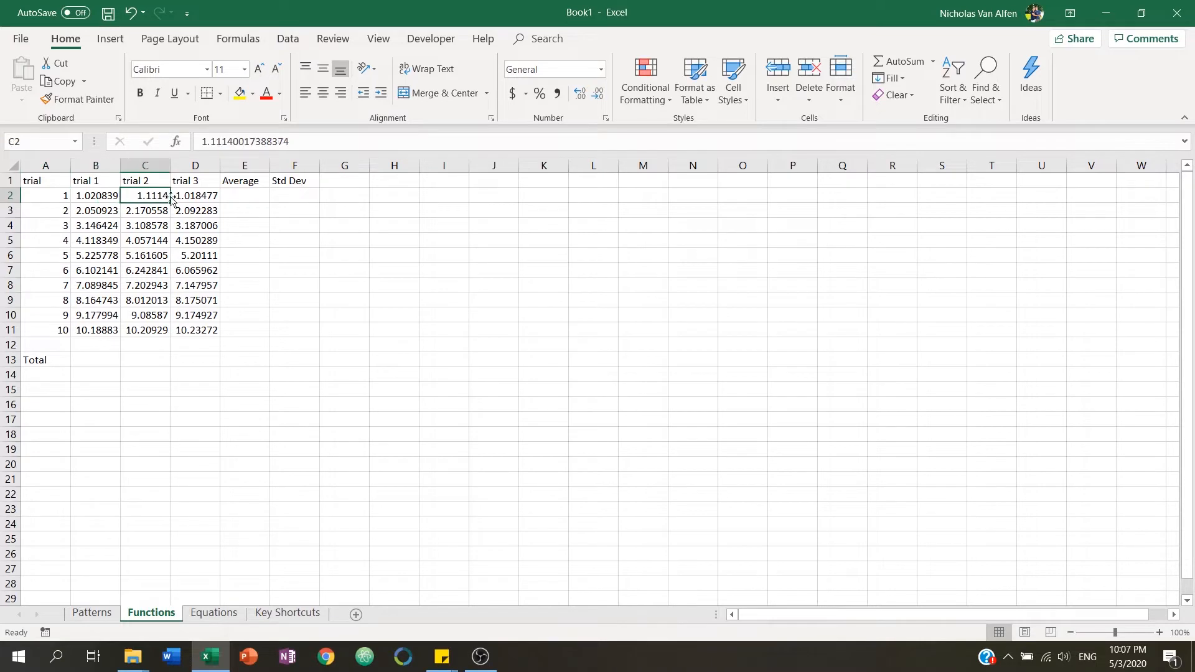
click(200, 194)
drag(115, 195, 183, 193)
click(109, 194)
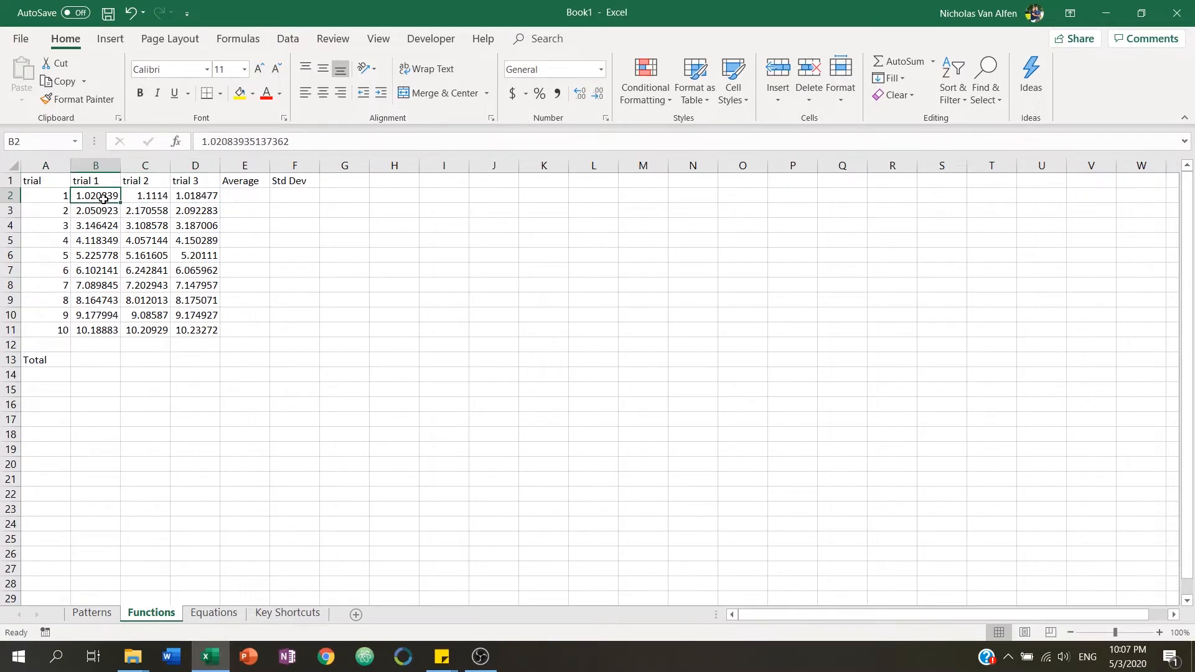
key(Right)
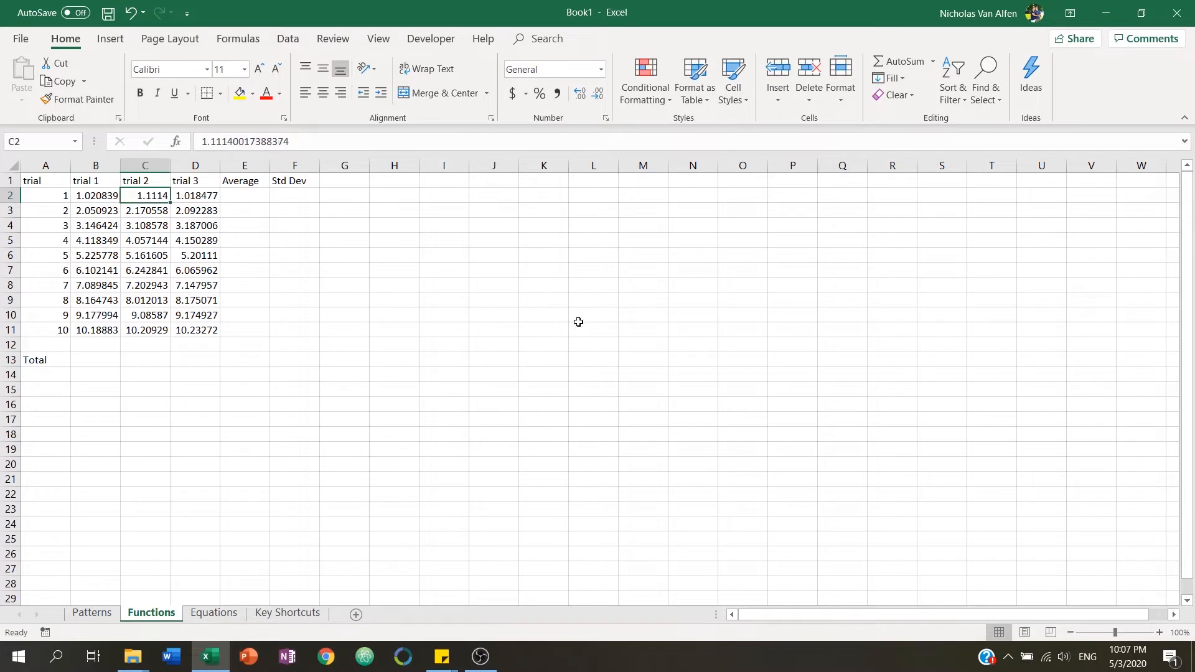
key(Right)
key(Left)
key(Left)
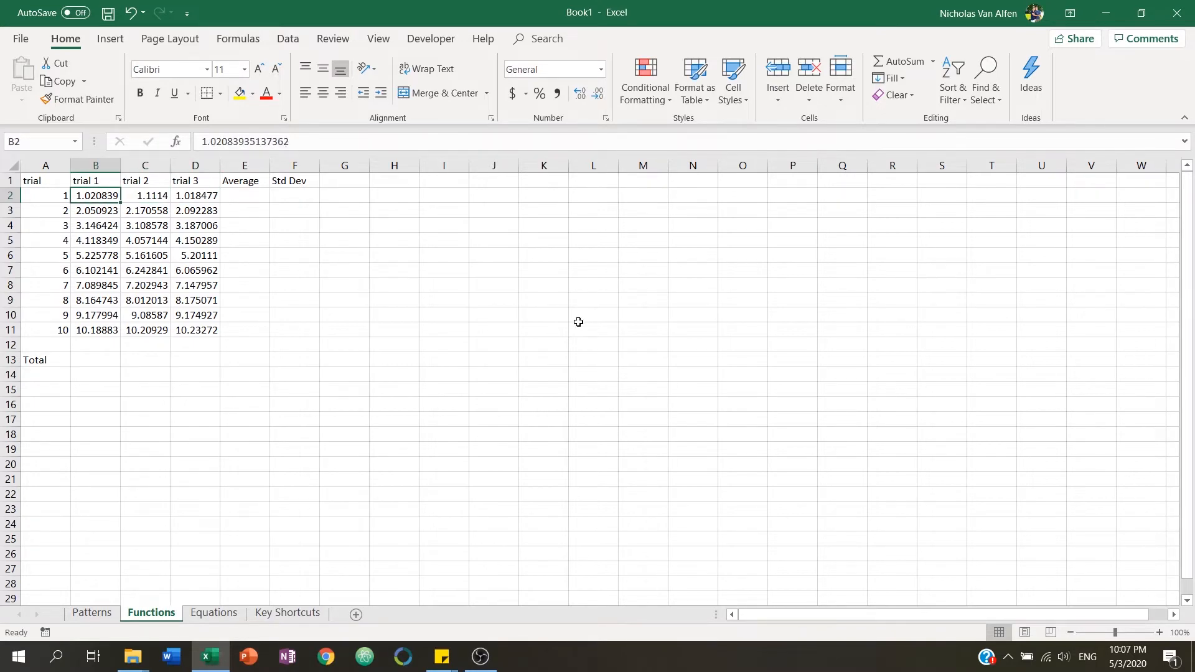
key(Down)
key(Left)
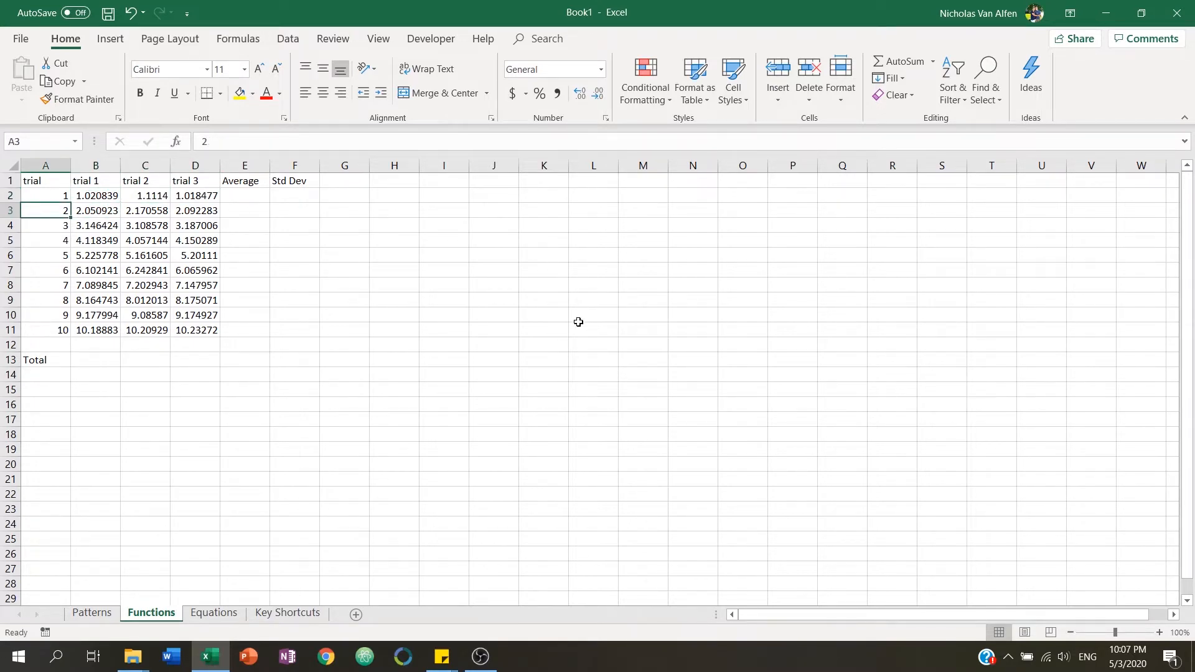
key(Right)
key(Right)
key(Right)
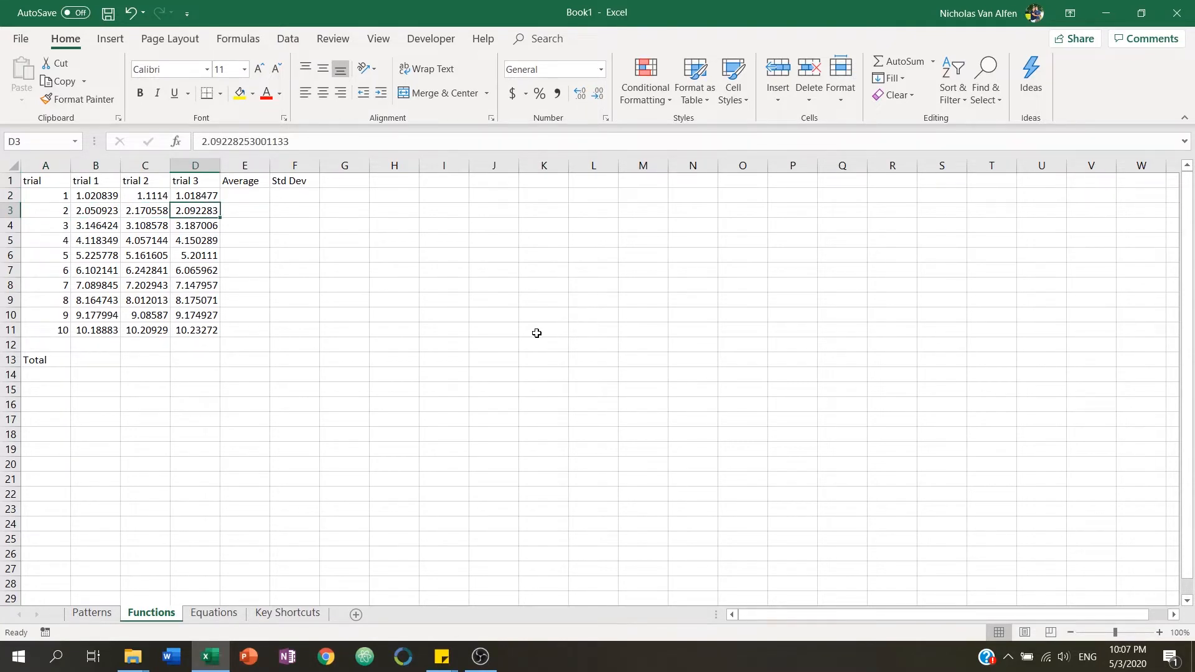
Step through the first row's three trial values and select its Average cell E2.
click(56, 196)
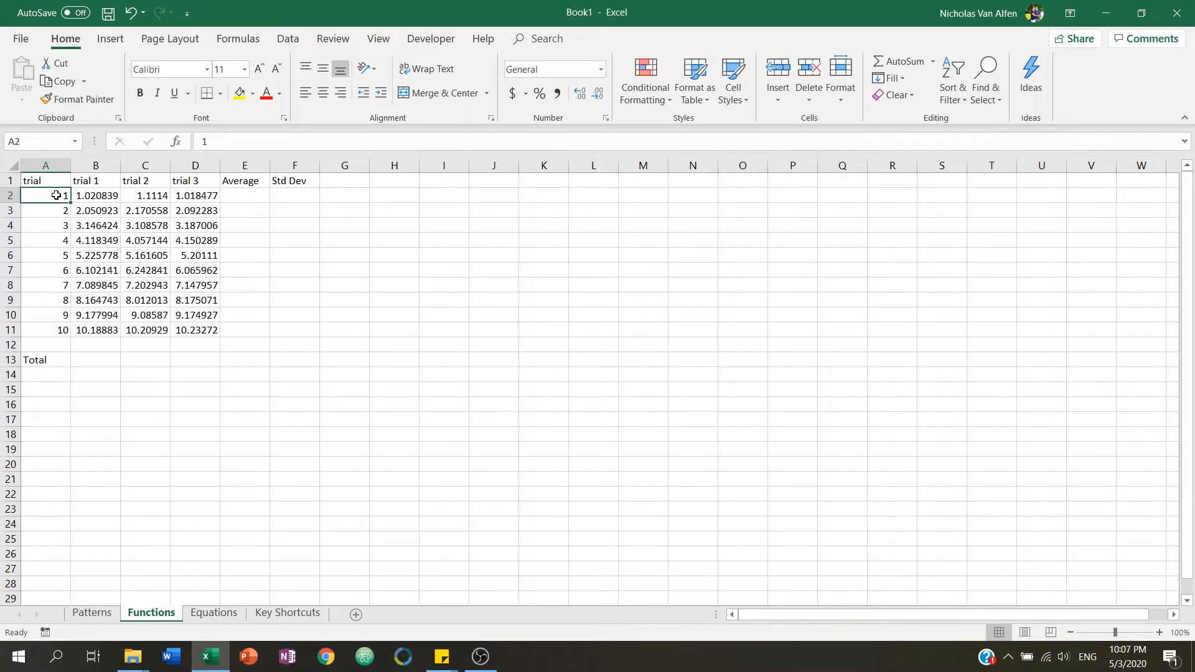
click(97, 195)
click(147, 195)
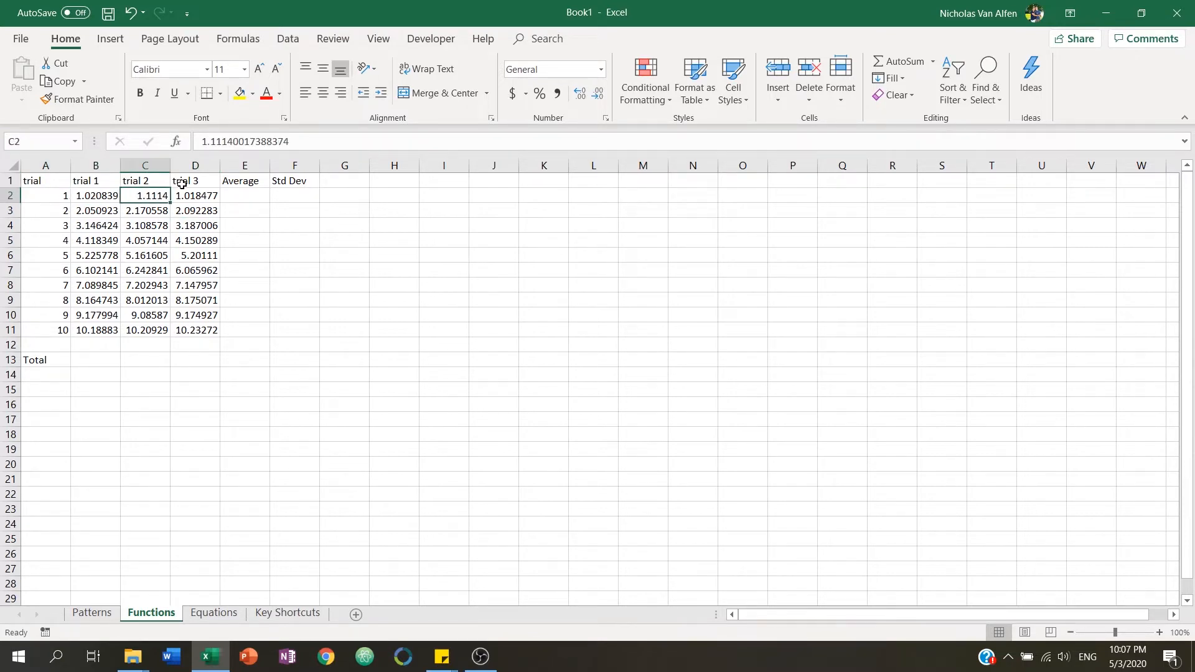
click(189, 194)
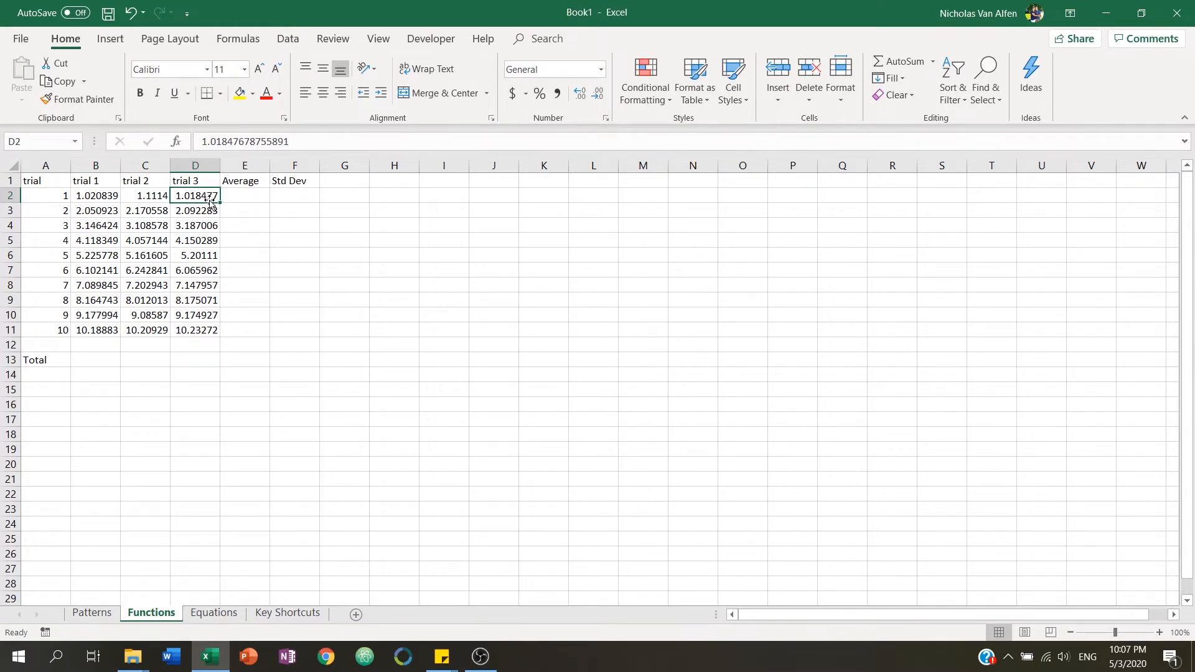
click(246, 182)
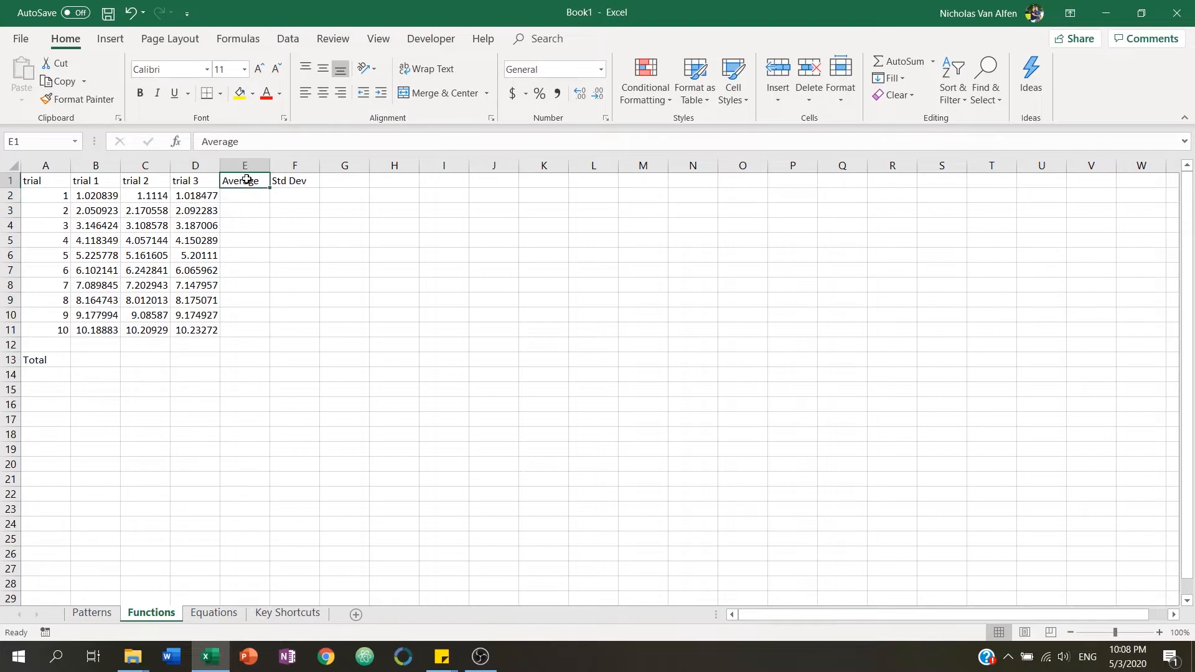
click(249, 194)
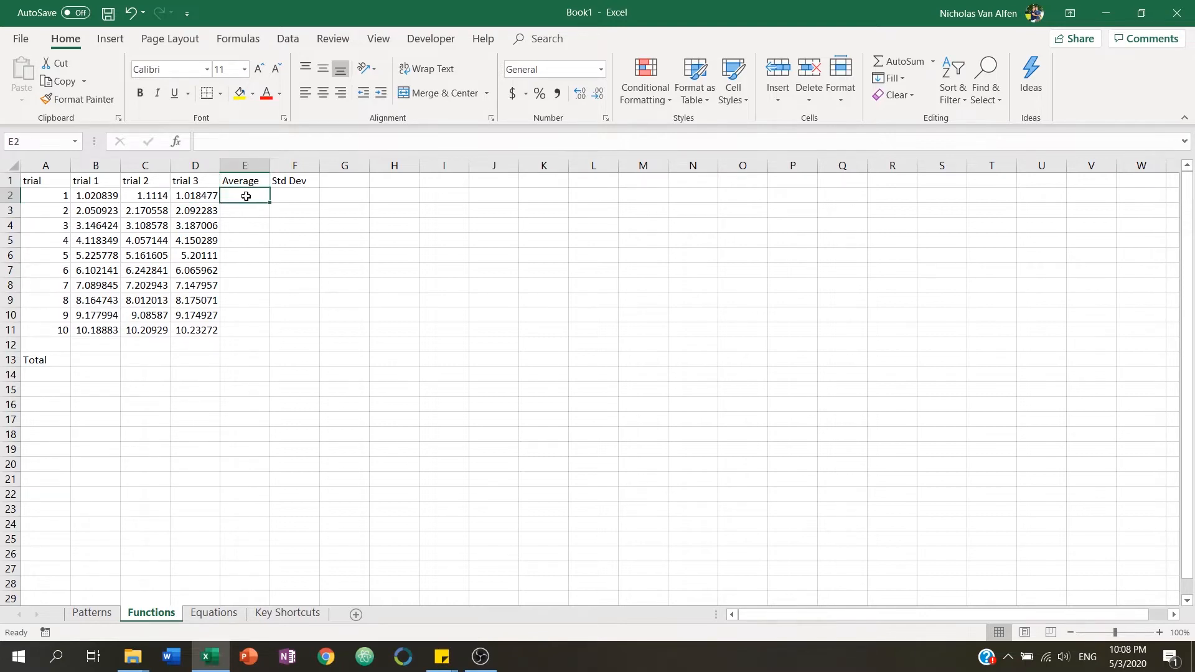
click(107, 196)
click(145, 194)
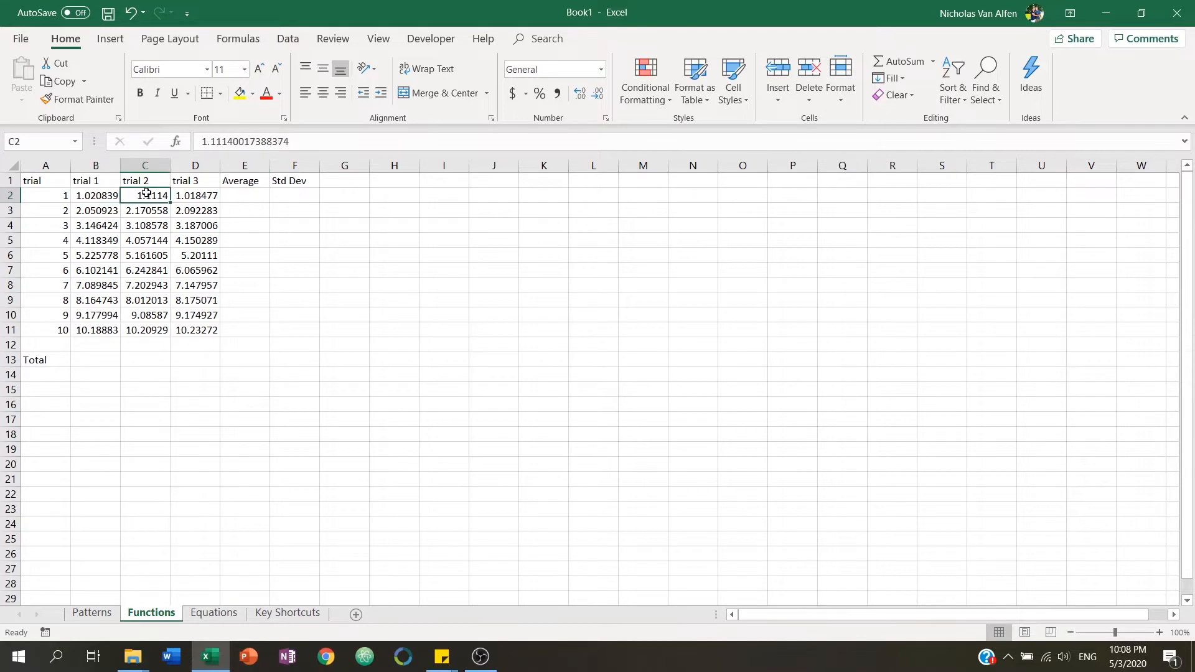
click(200, 197)
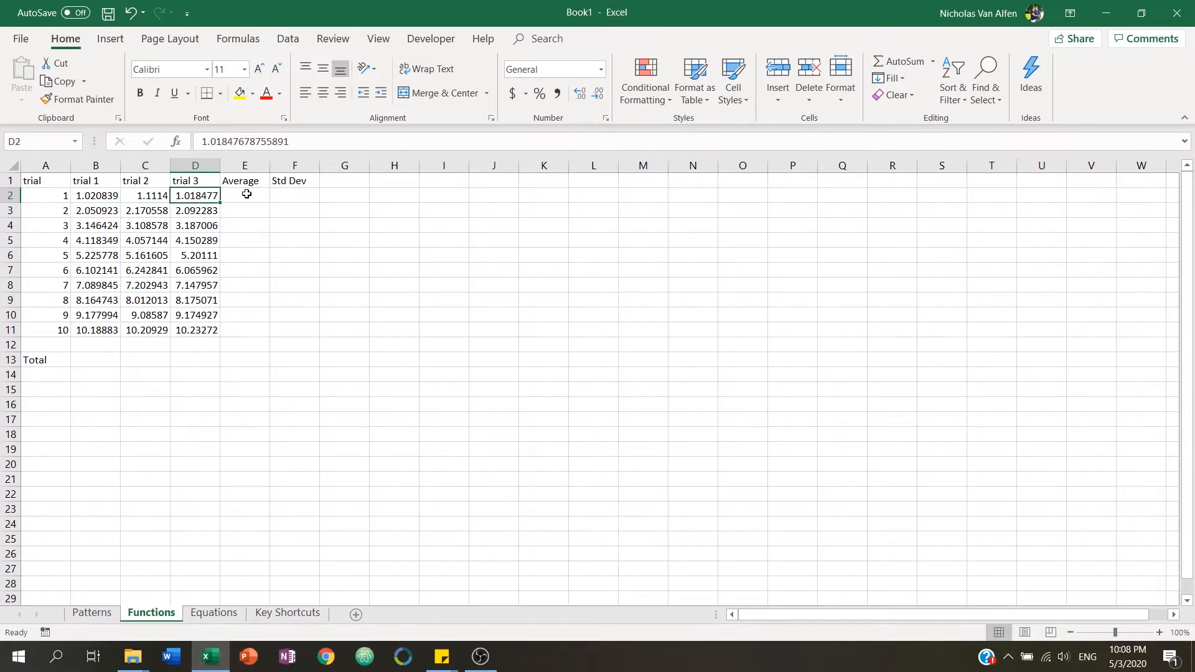
click(246, 194)
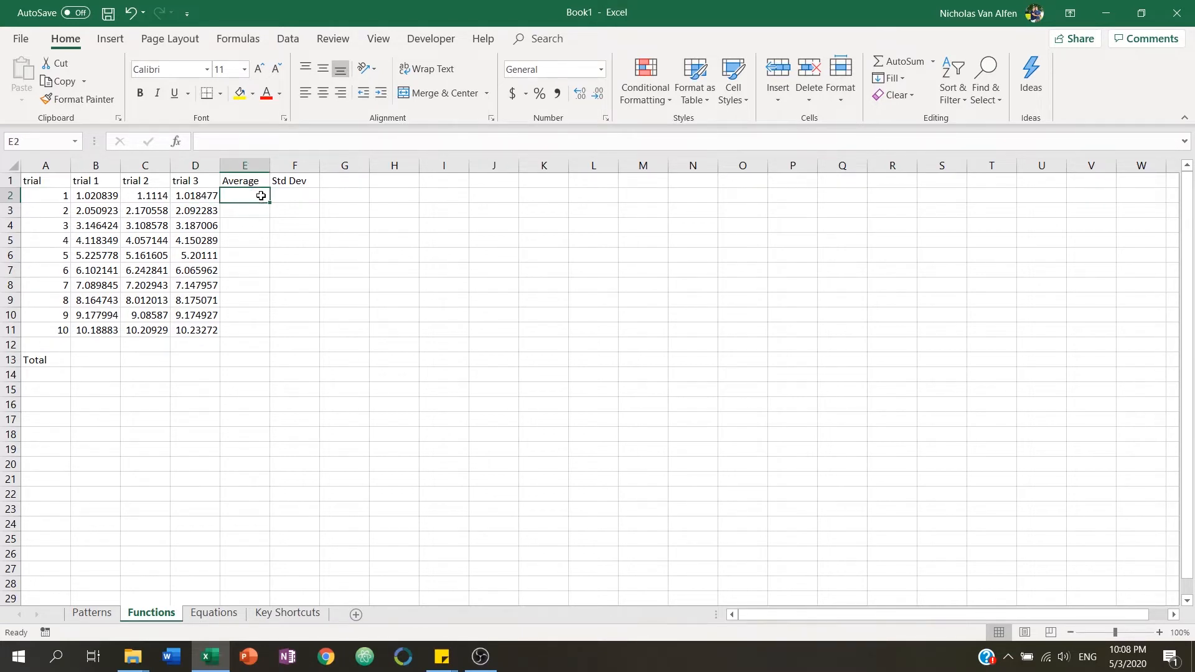
Select the trial numbers in A2 to A11 to check their status-bar summary.
click(293, 194)
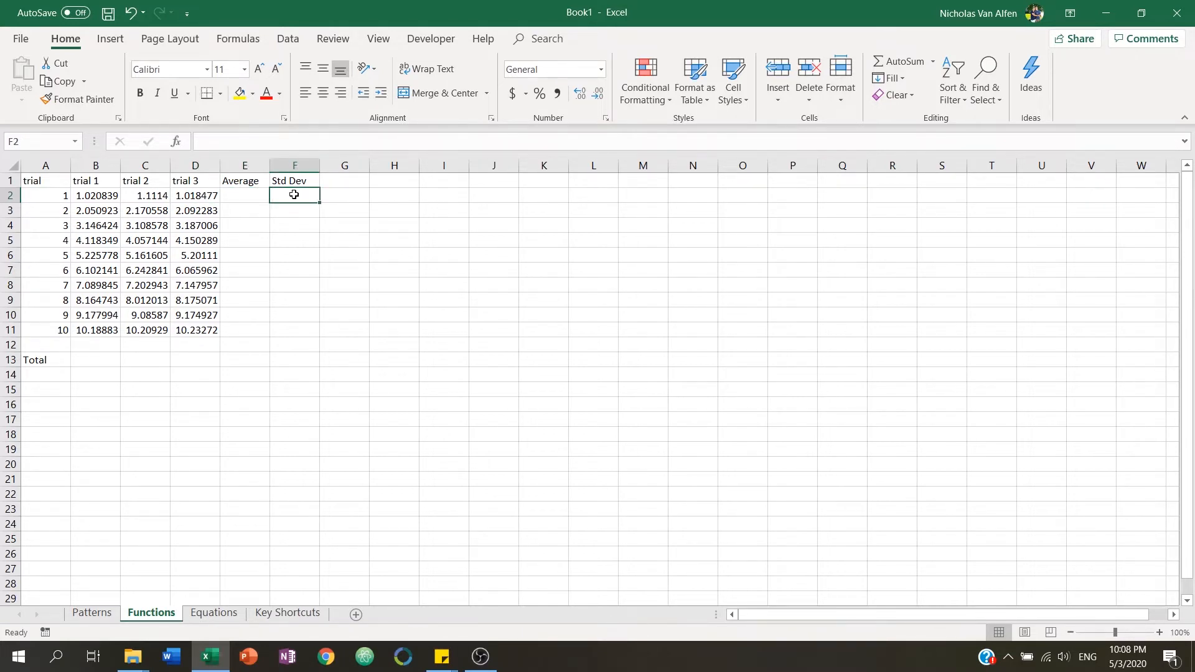
click(254, 212)
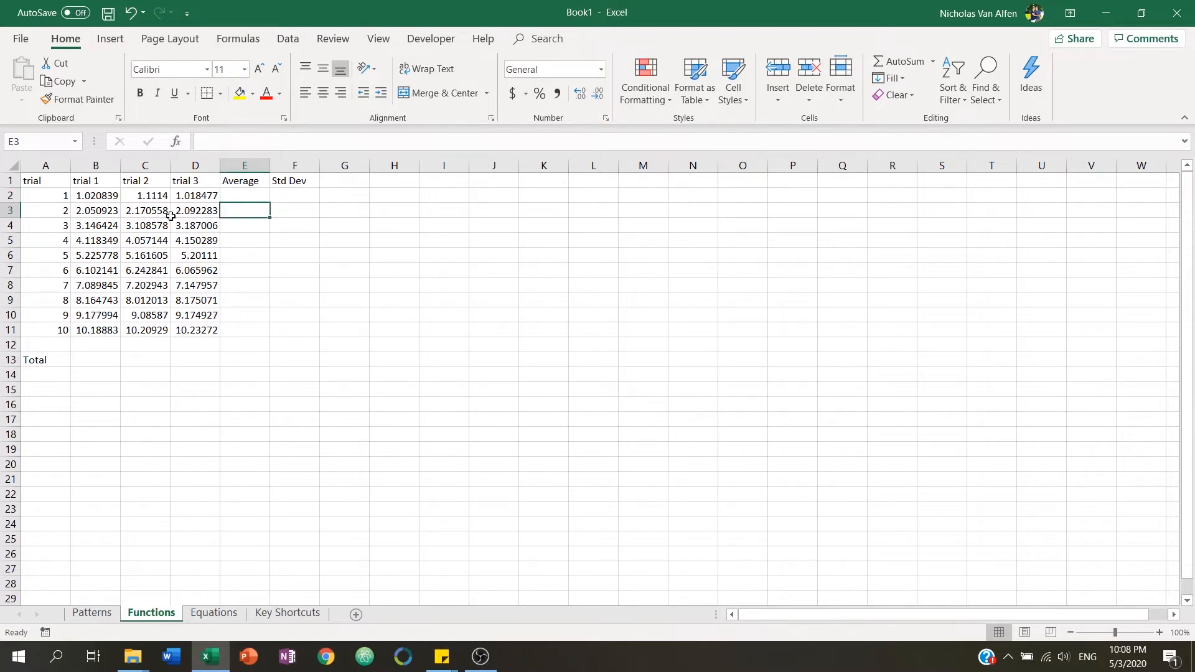
drag(56, 195, 55, 330)
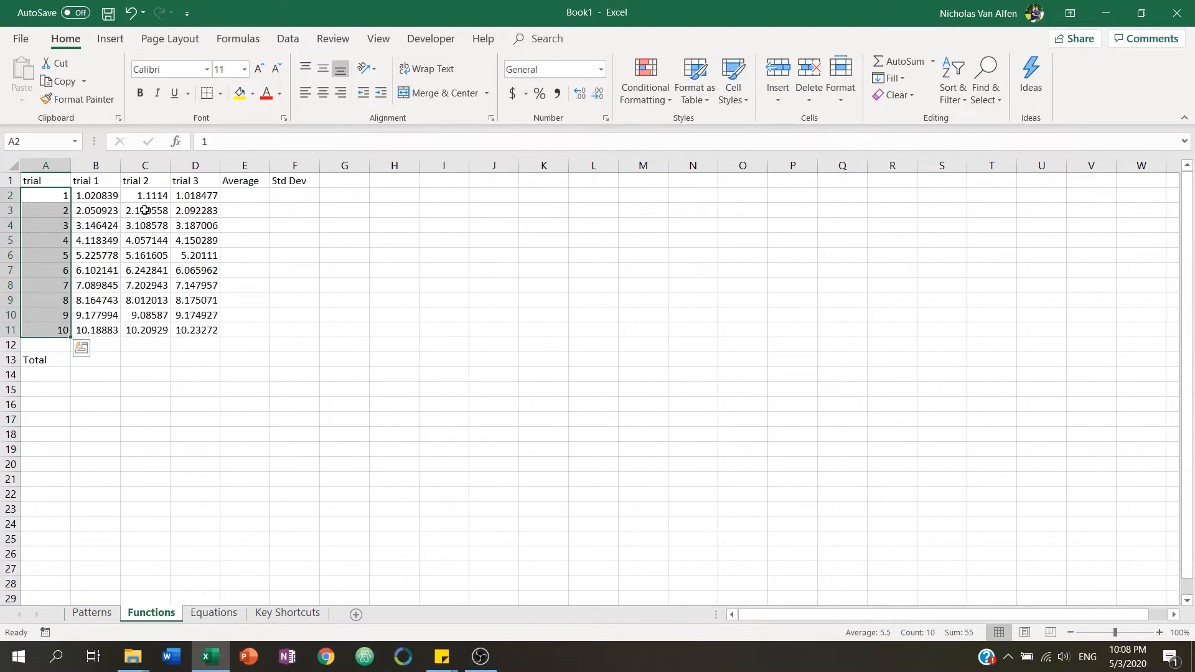
Enter an AVERAGE formula in E2 that averages the first row's trial values B2 to D2.
click(237, 198)
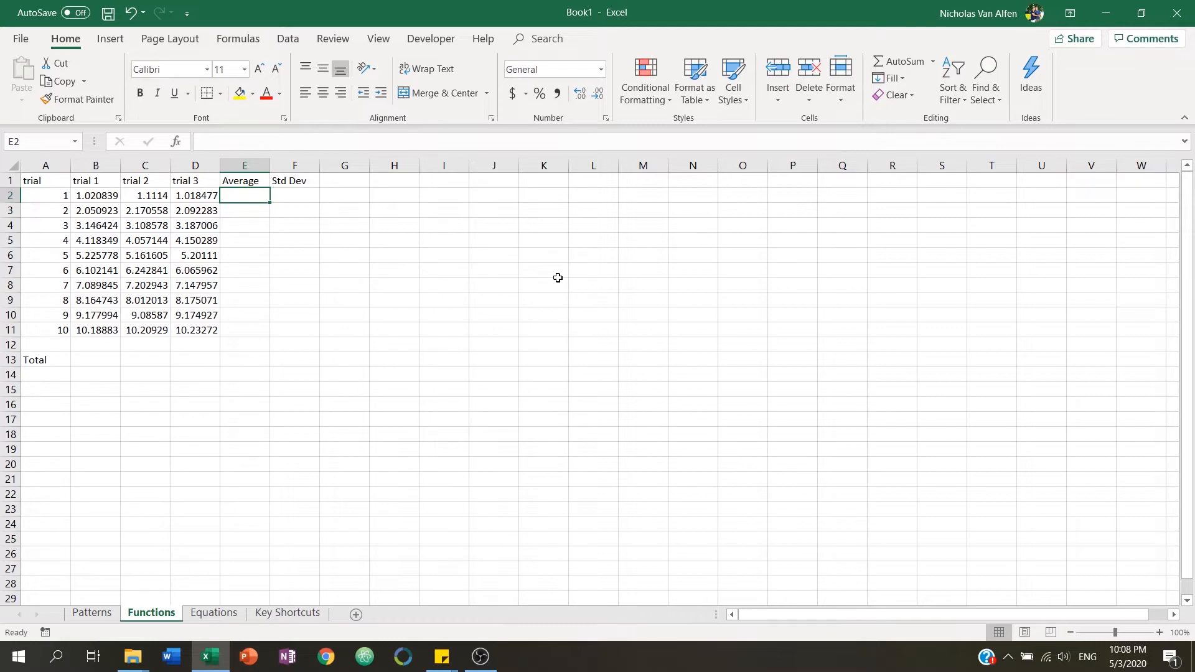
text(=)
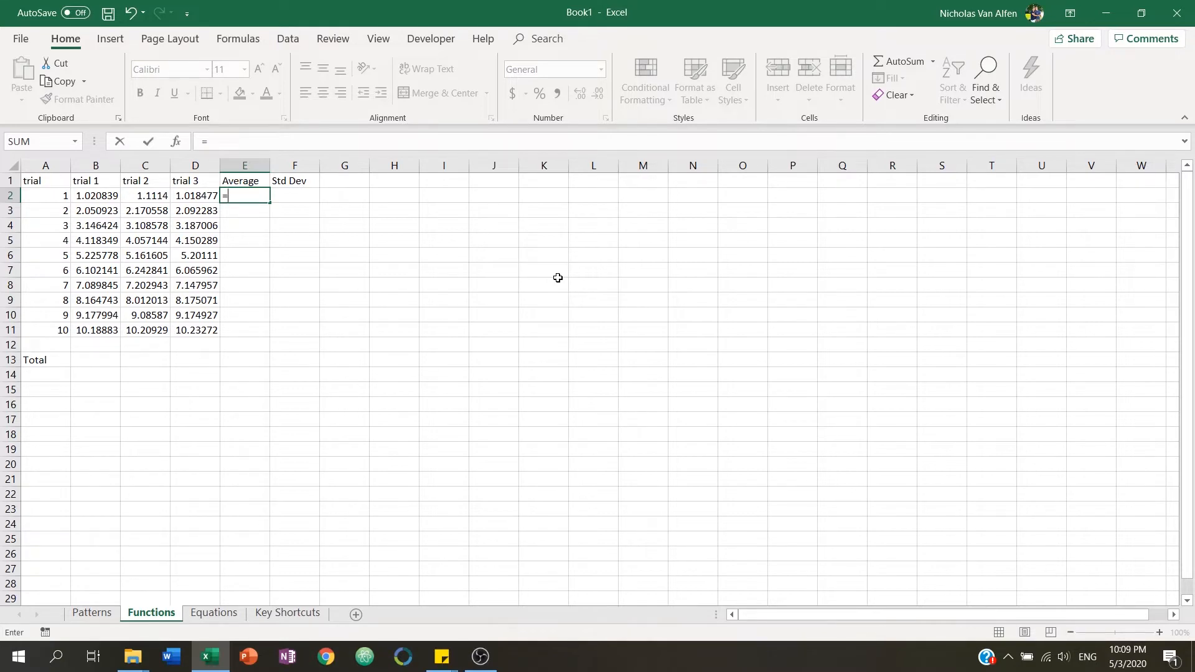
text(avera)
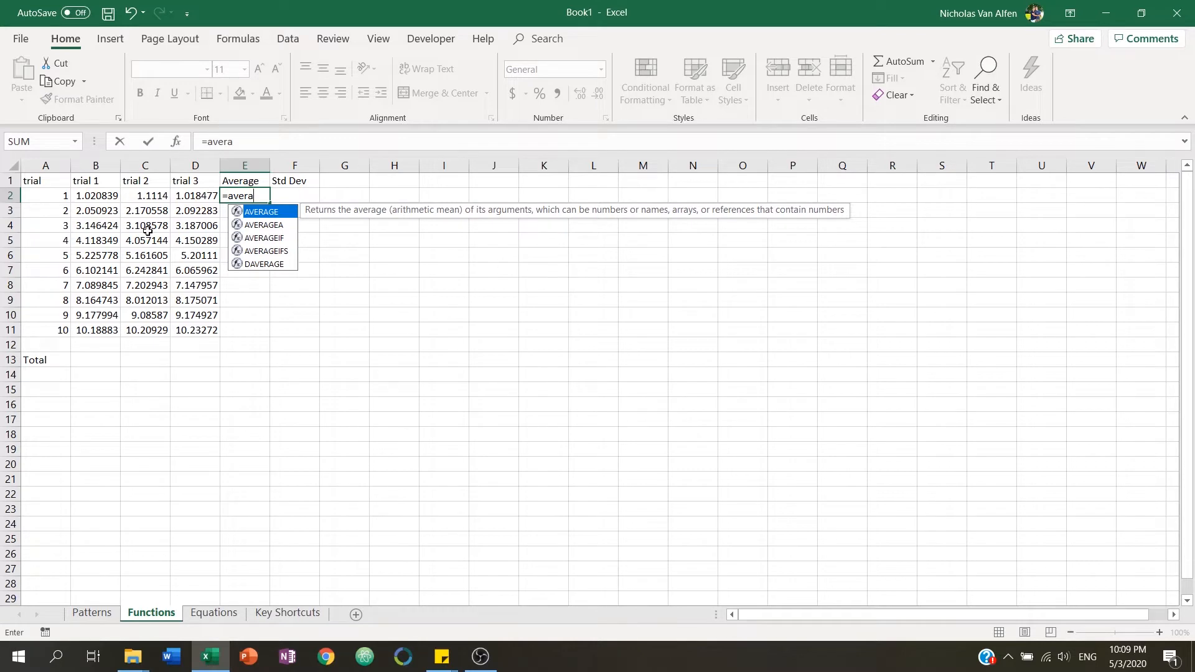
double_click(262, 213)
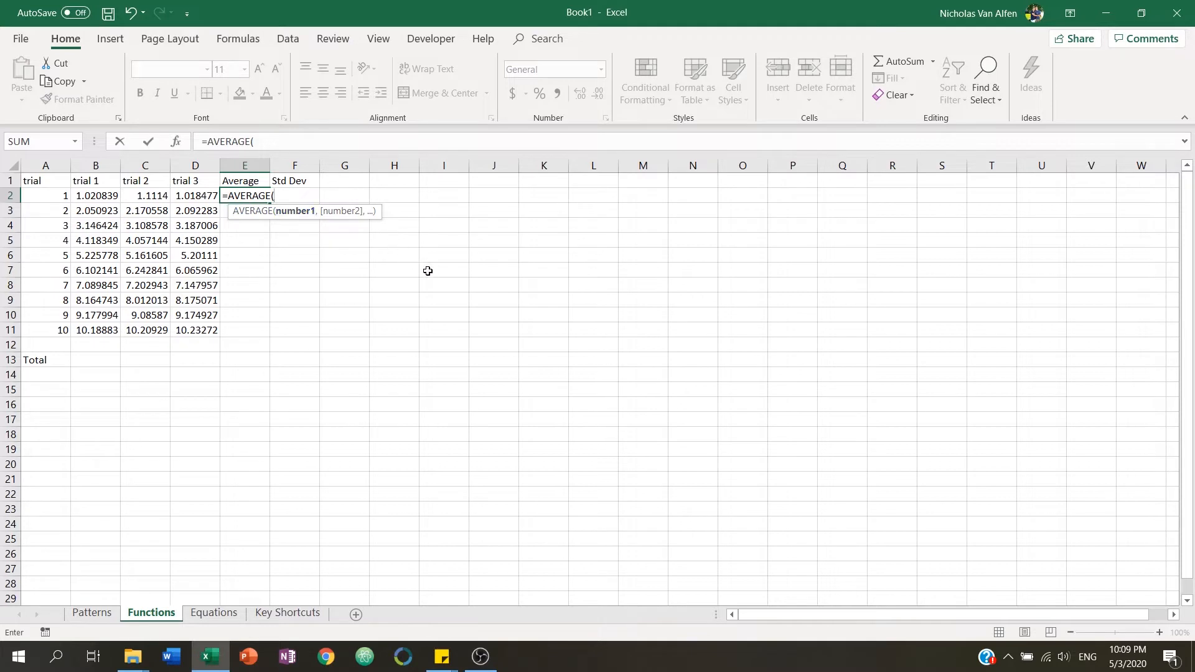
key(BackSpace)
key(BackSpace)
key(BackSpace)
key(BackSpace)
key(BackSpace)
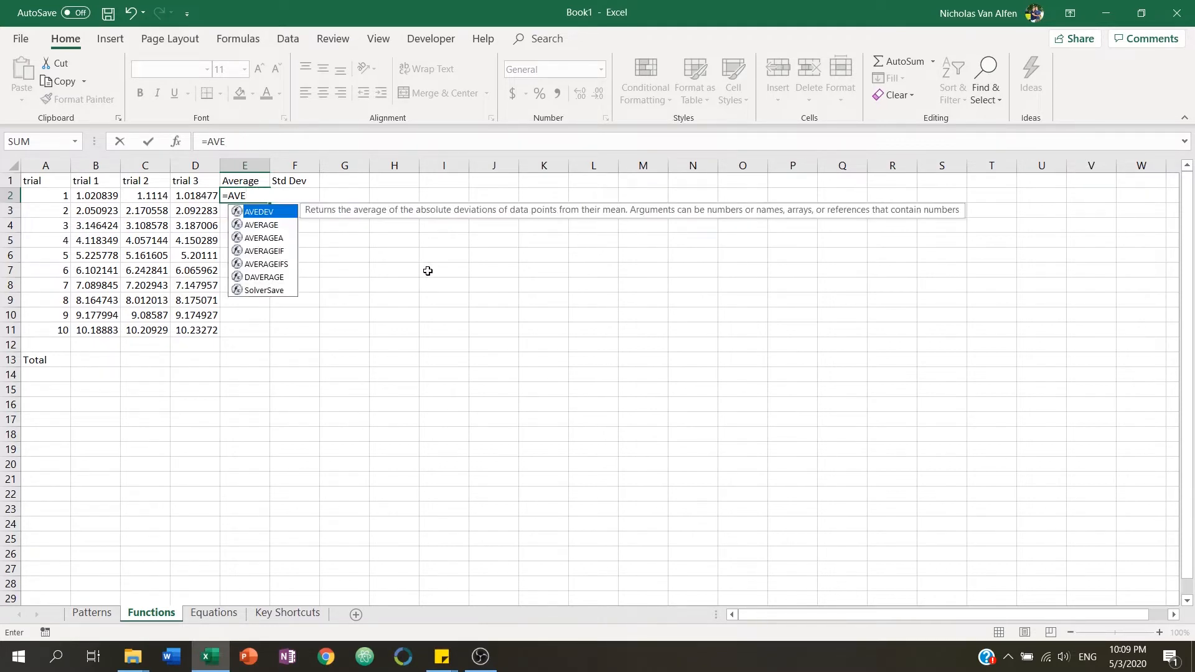
text(r)
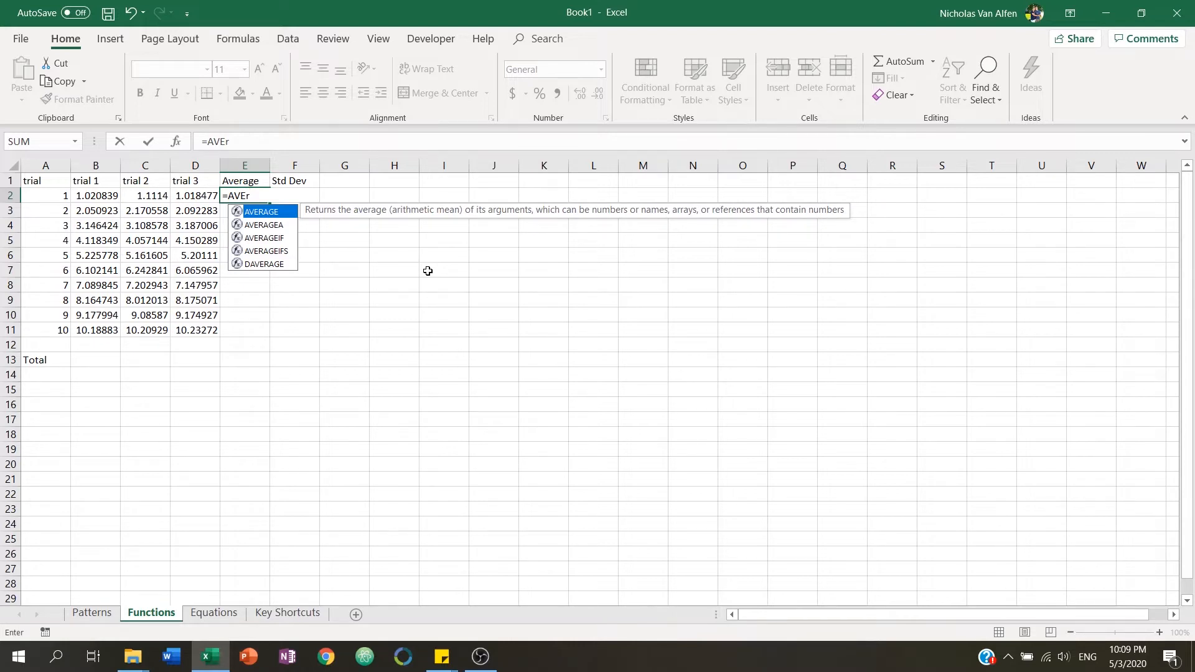
key(Tab)
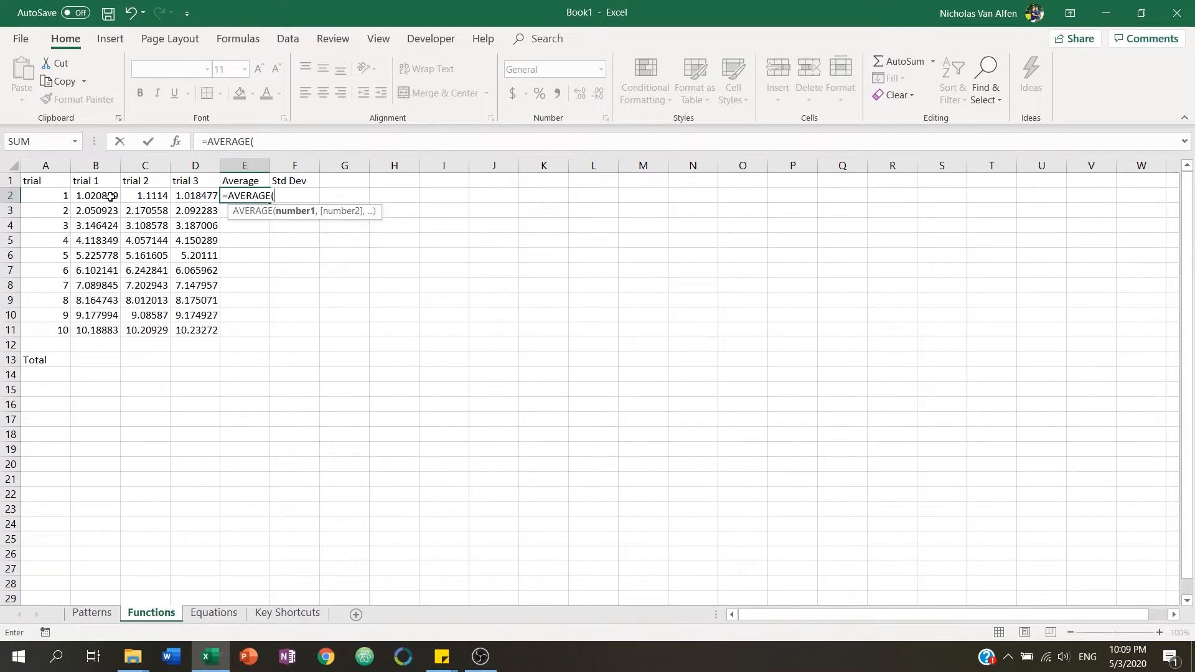
drag(93, 194, 188, 196)
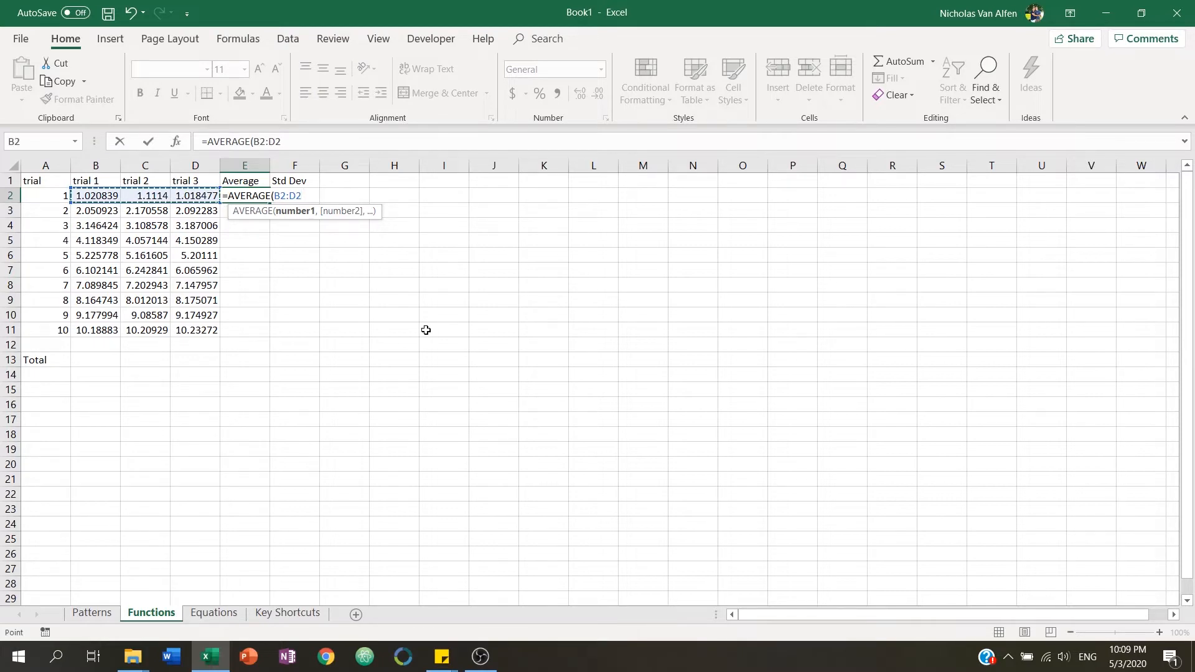
text())
key(Return)
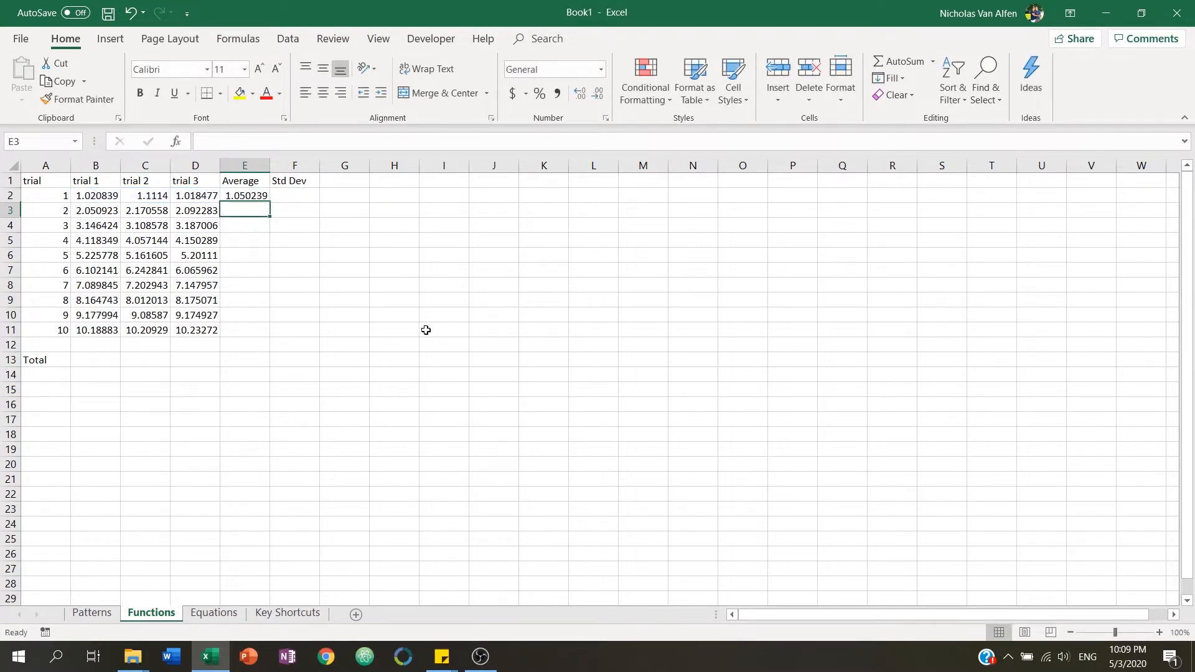
Change the range of the E2 average formula to A2:C2.
key(Up)
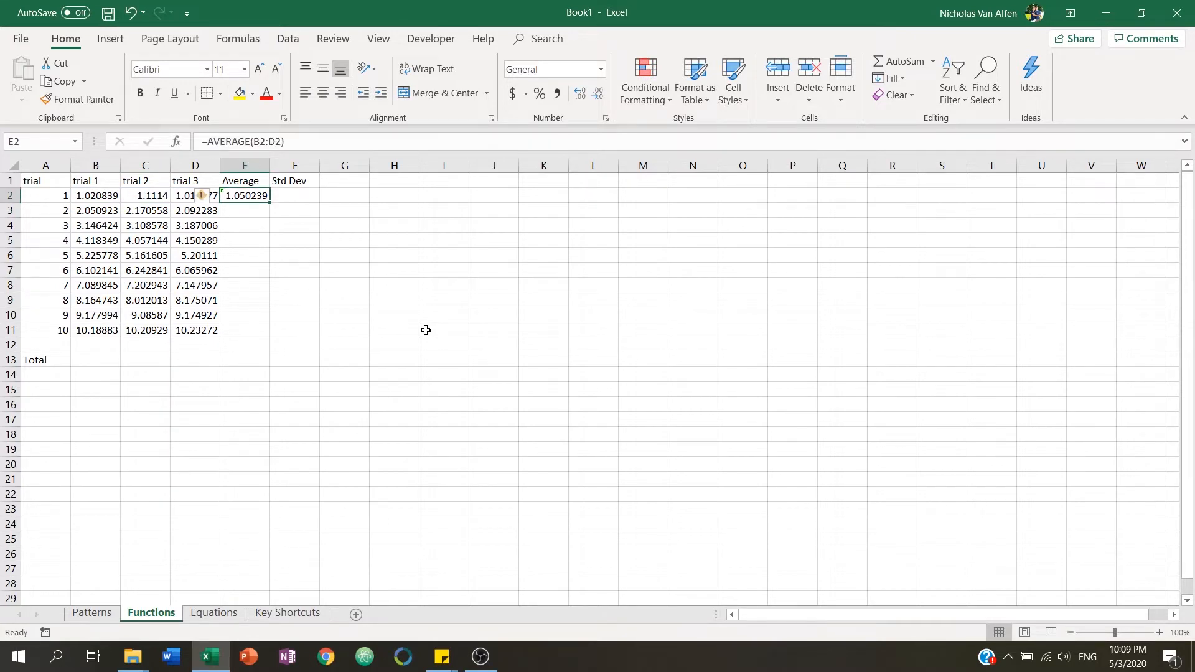
key(Left)
key(Left)
key(Left)
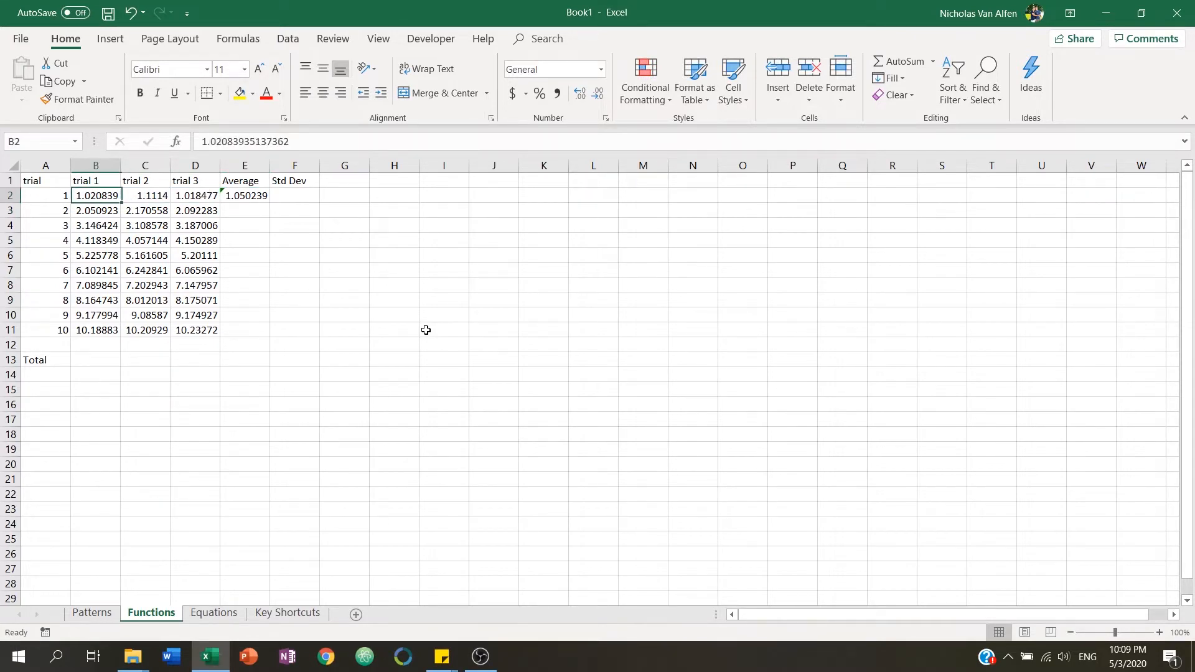
key(Right)
key(Right)
key(Right)
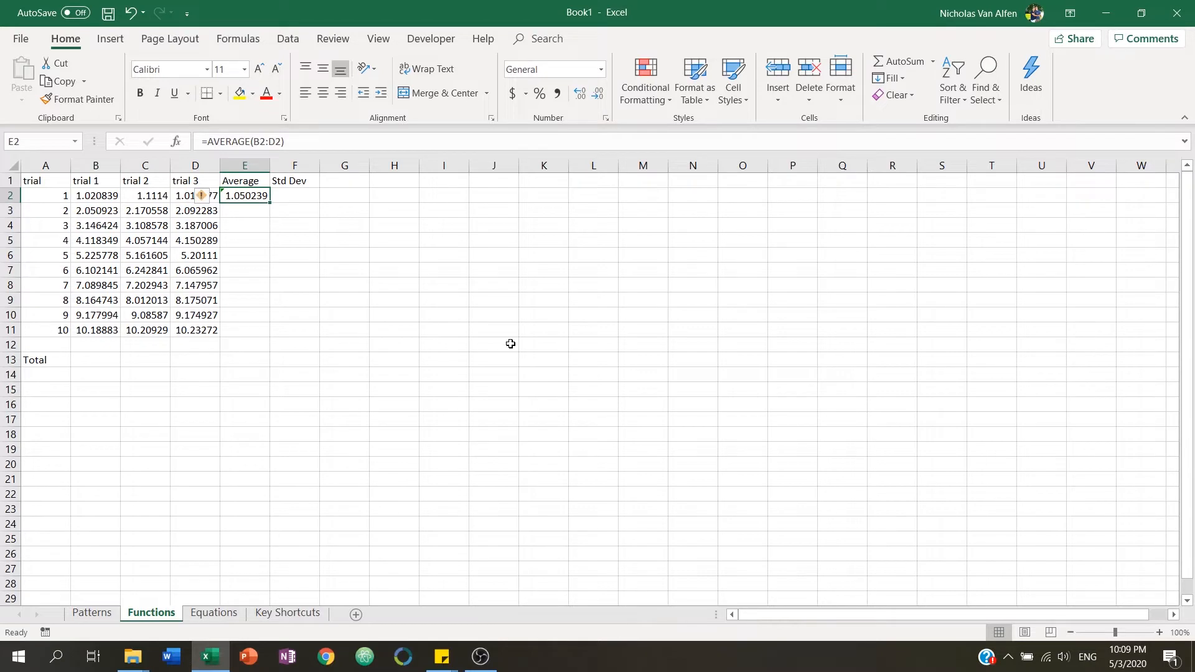
key(F2)
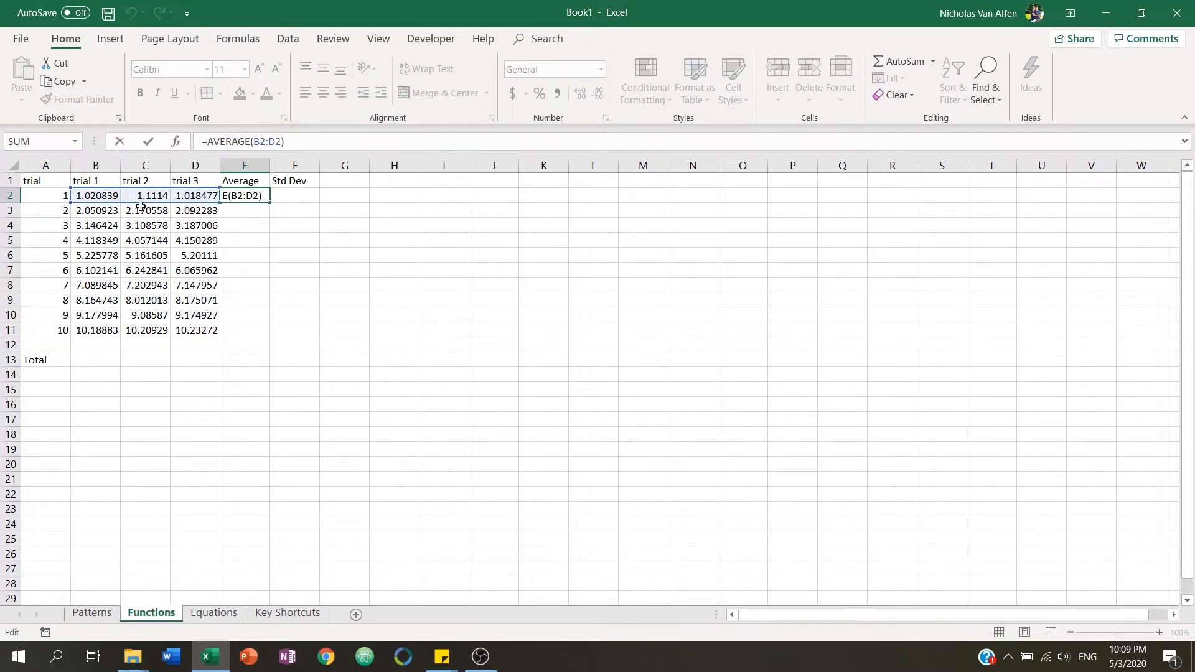
drag(136, 205, 86, 205)
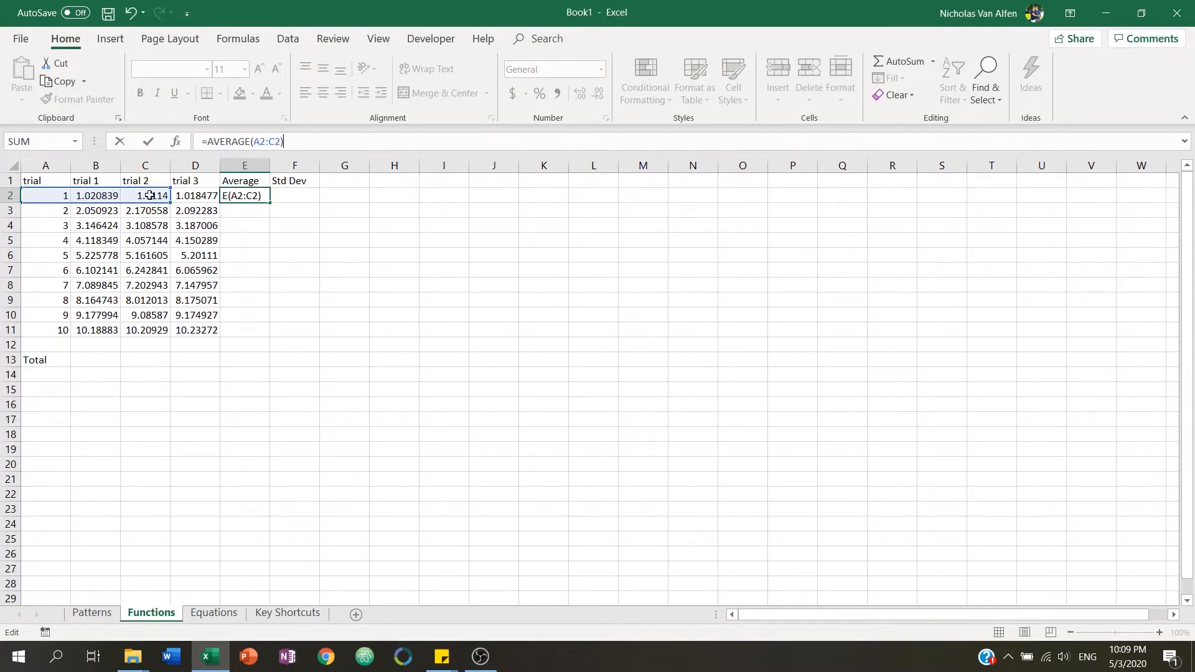
key(Return)
Change the range of the E2 average formula back to B2:D2.
click(259, 195)
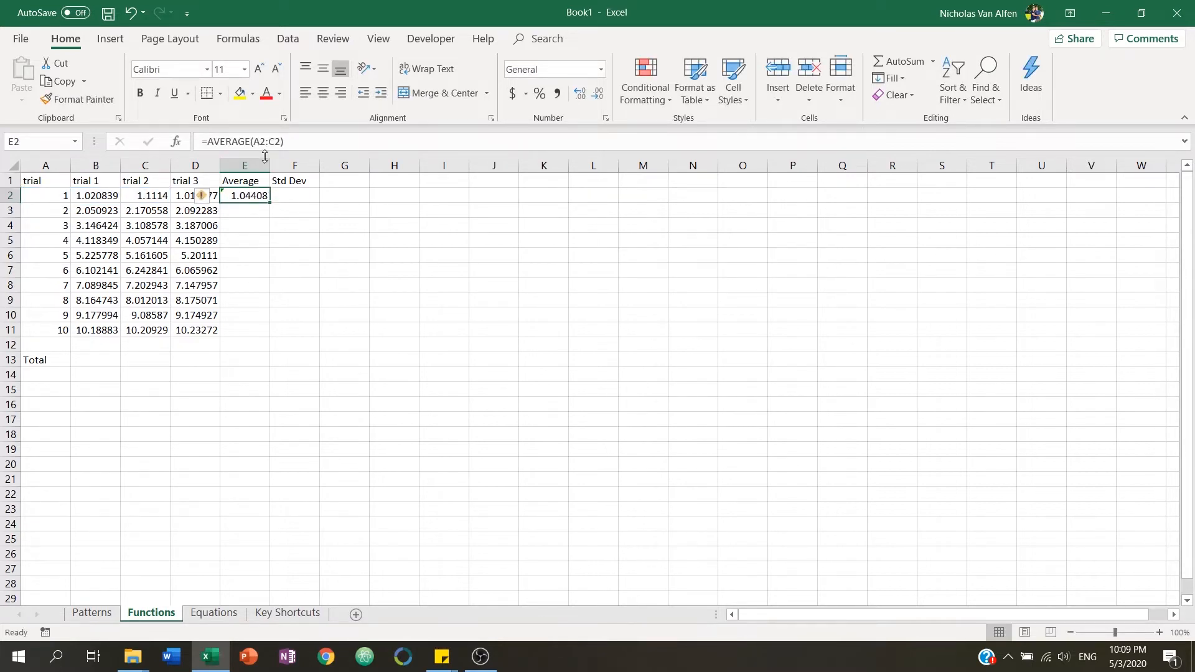
key(F2)
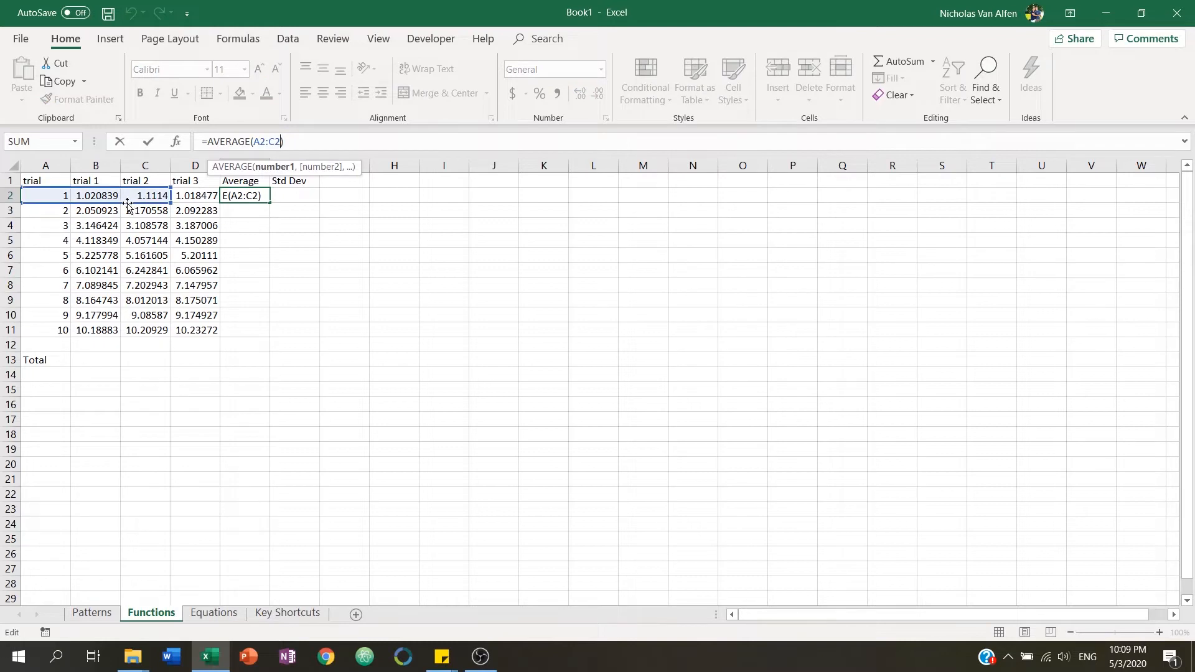
drag(172, 198, 222, 198)
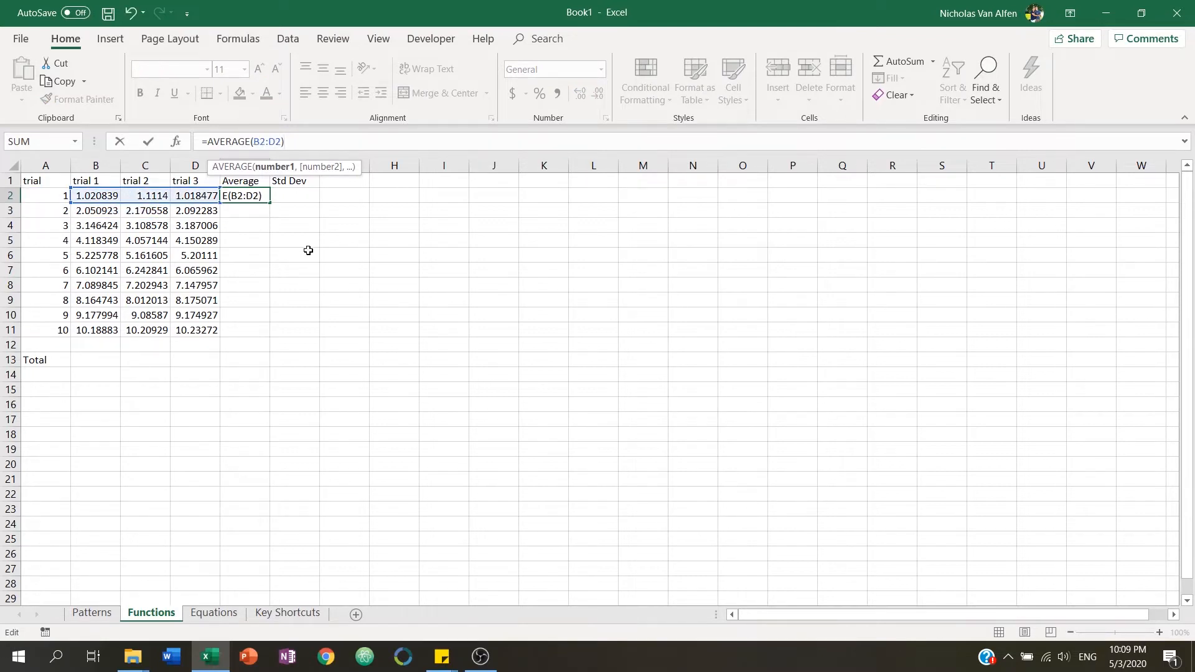
key(Return)
Re-enter E2's average as =AVERAGE(B2,C2,D2) using separate cell references.
key(Up)
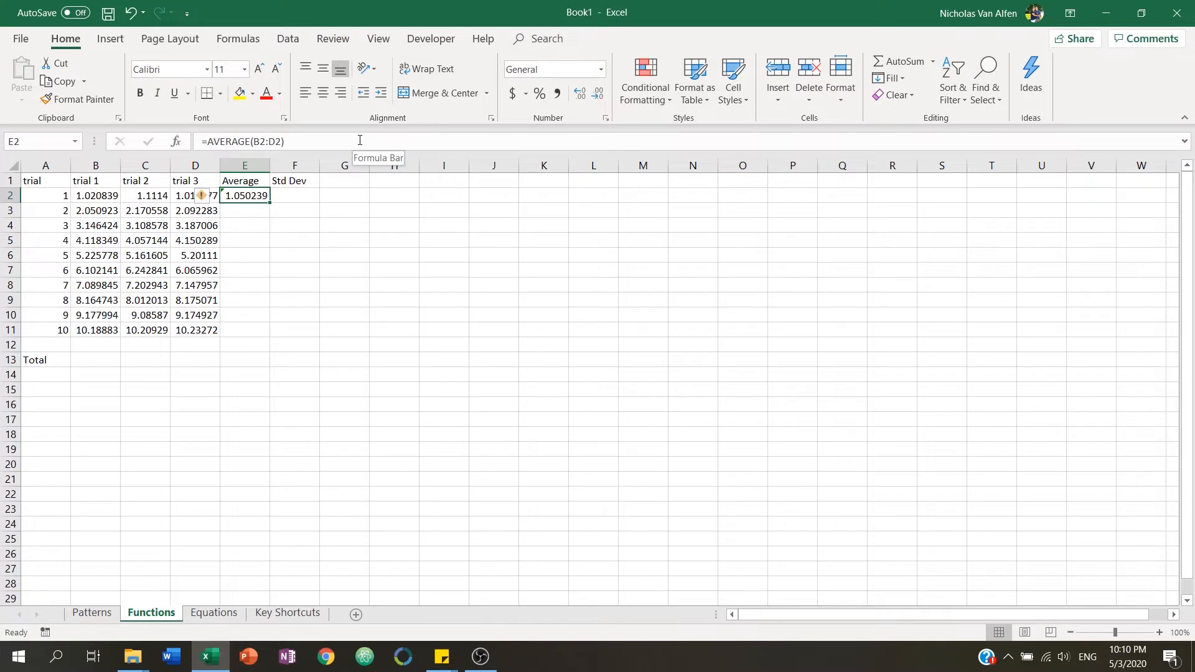
text(=averag)
key(Tab)
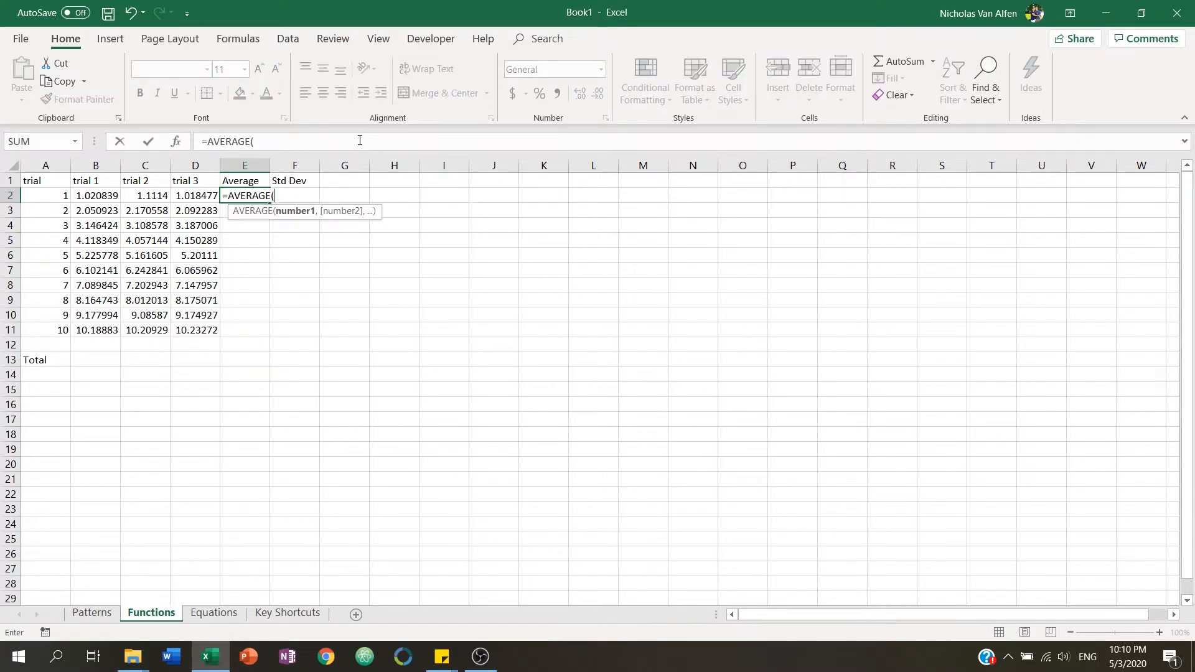
click(117, 198)
ctrl+click(137, 195)
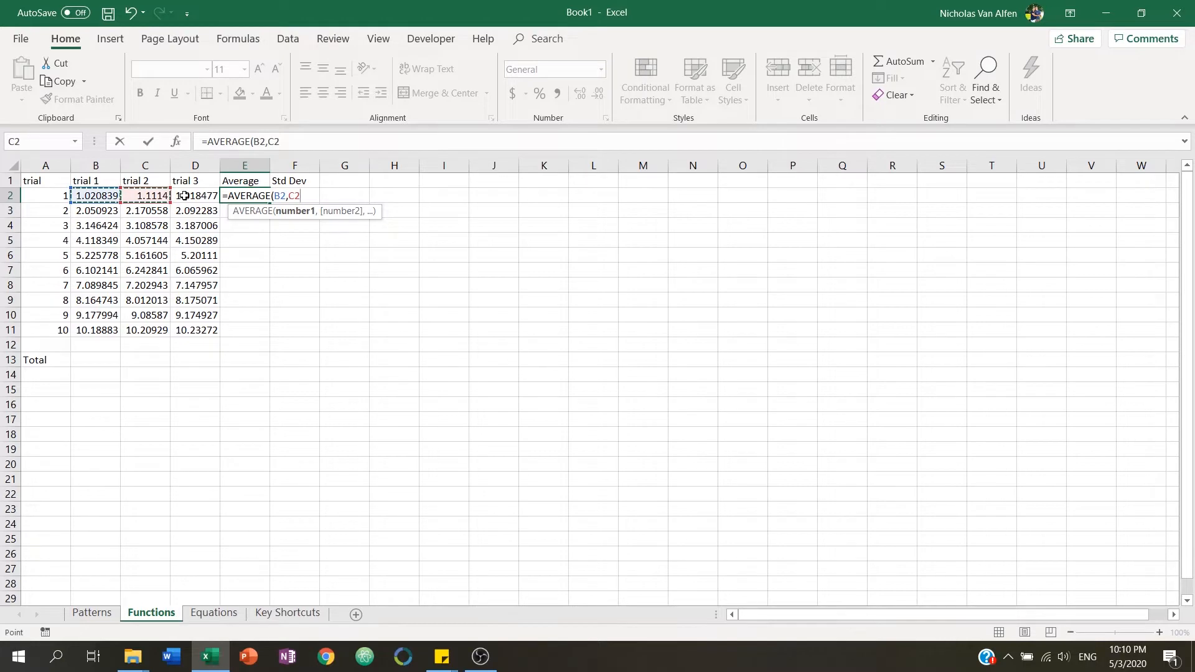
ctrl+click(184, 196)
key(Return)
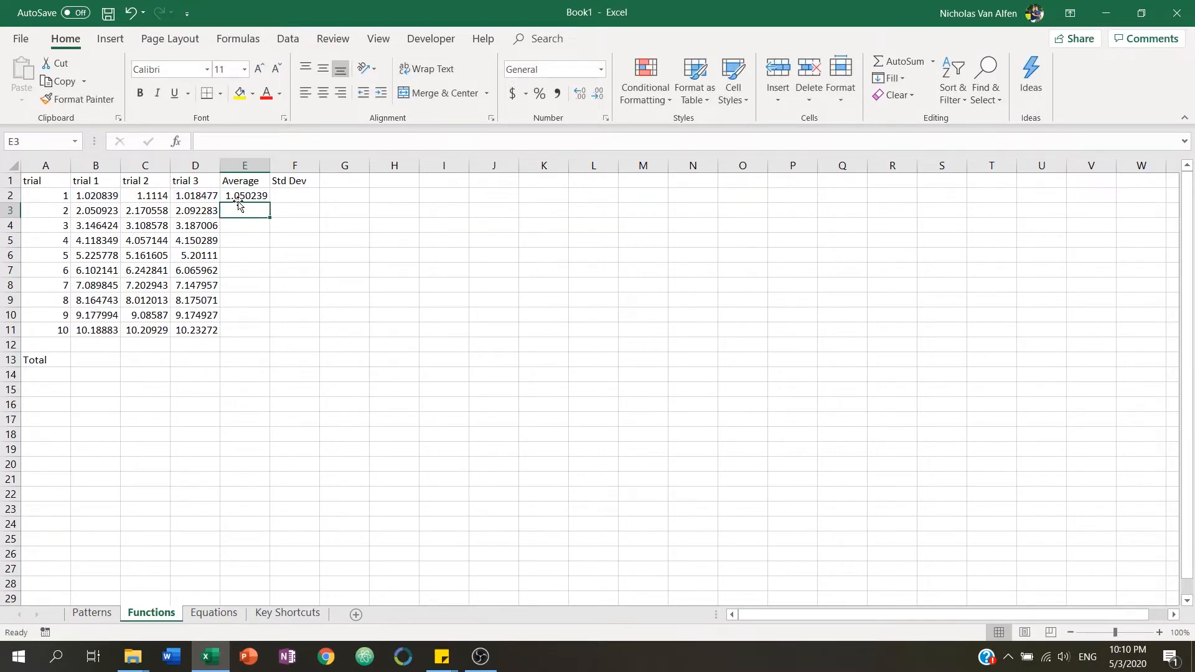
Replace E2's formula with =AVERAGE(B2:D2) and move to the Std Dev cell F2.
click(246, 197)
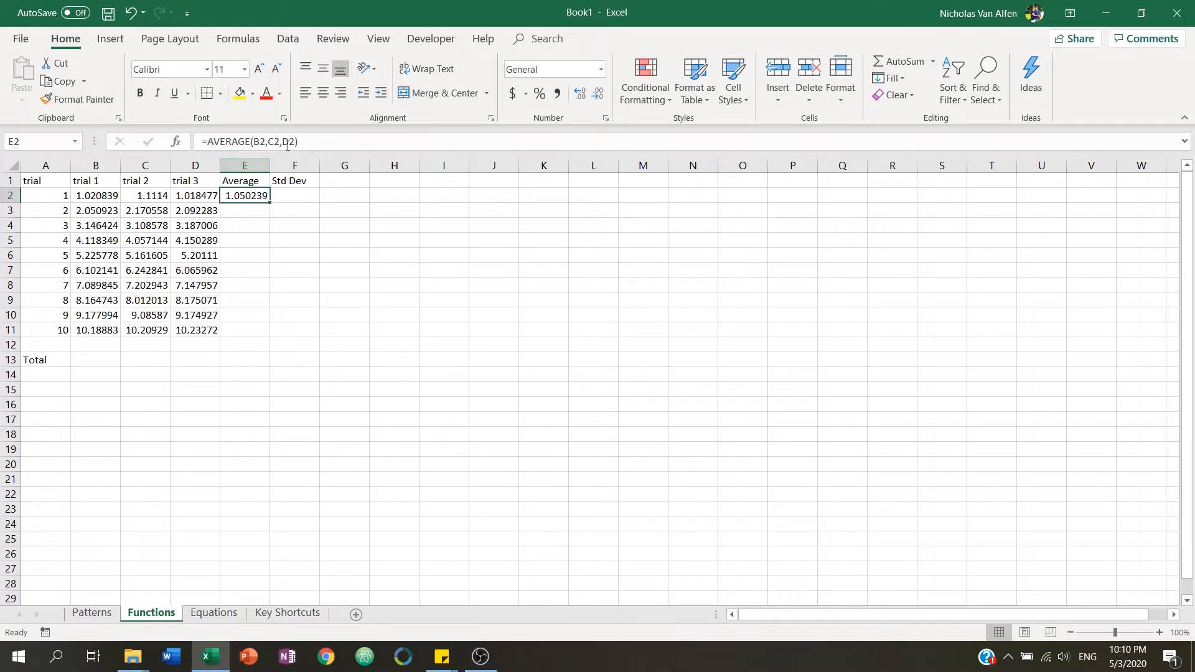
key(F2)
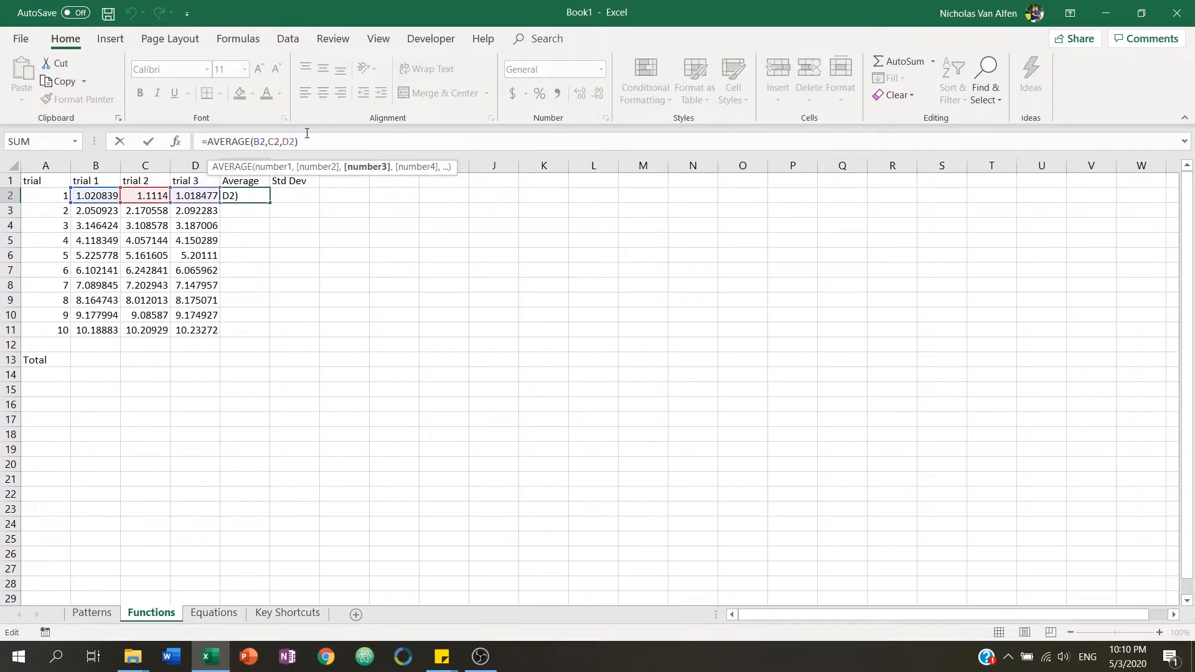
click(256, 214)
click(254, 195)
text(=)
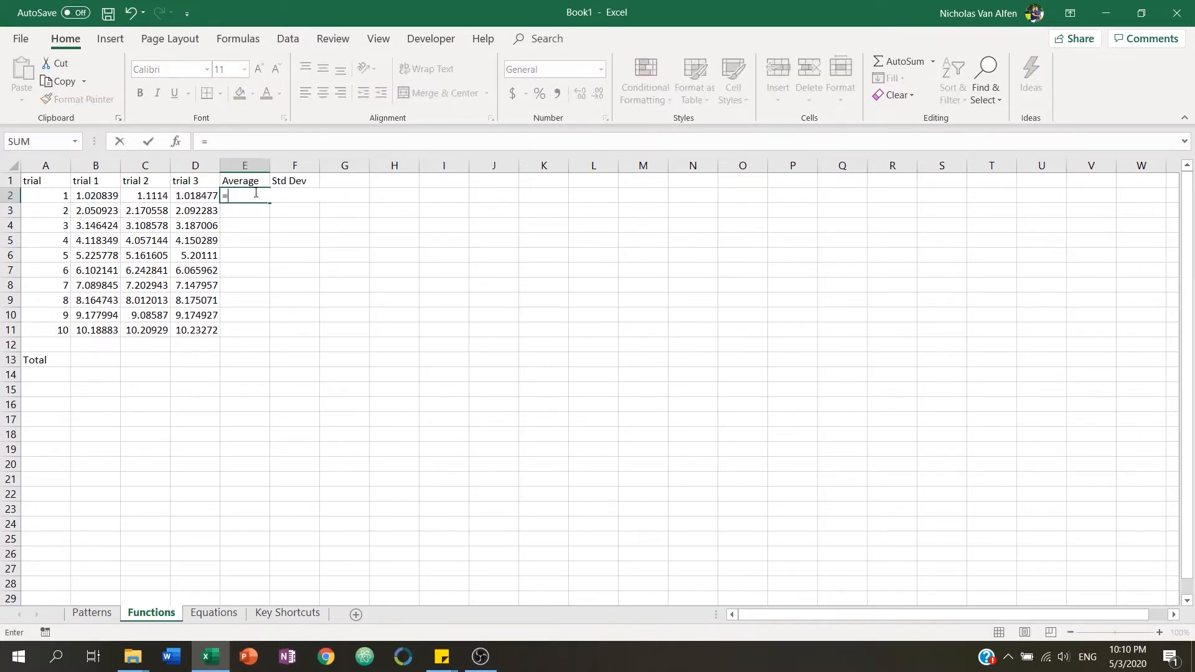
text(average)
key(Tab)
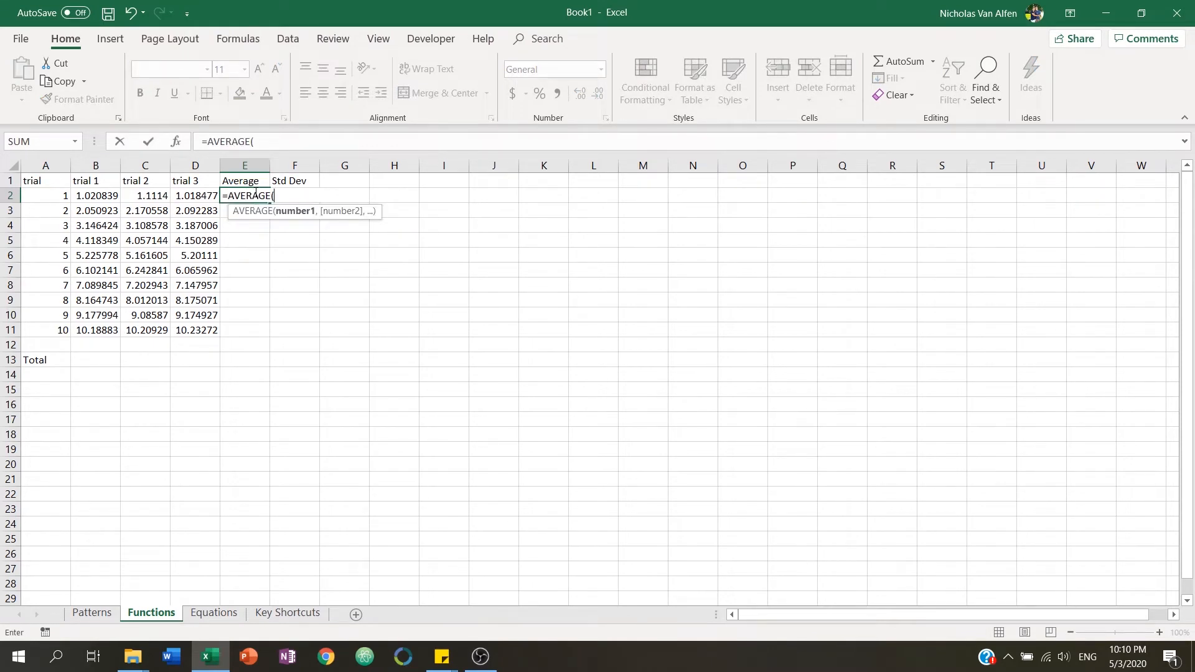
drag(105, 196, 197, 191)
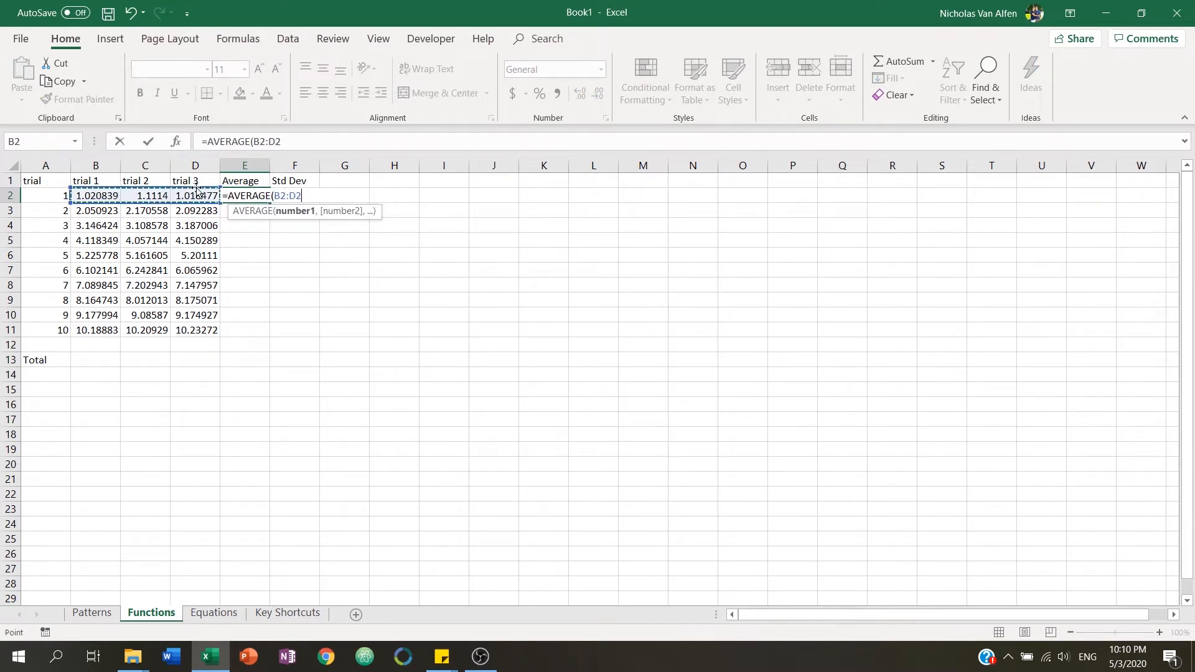
key(Tab)
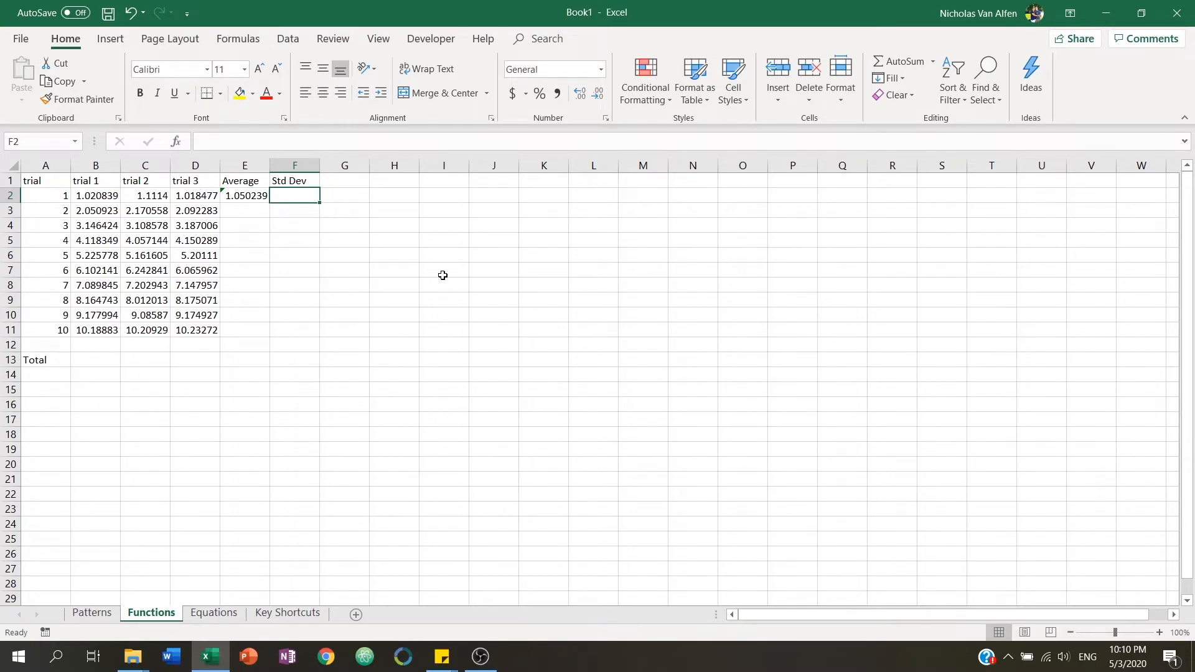
Enter =STDEV.S(B2:D2) in F2 for the first trial row's standard deviation.
text(=)
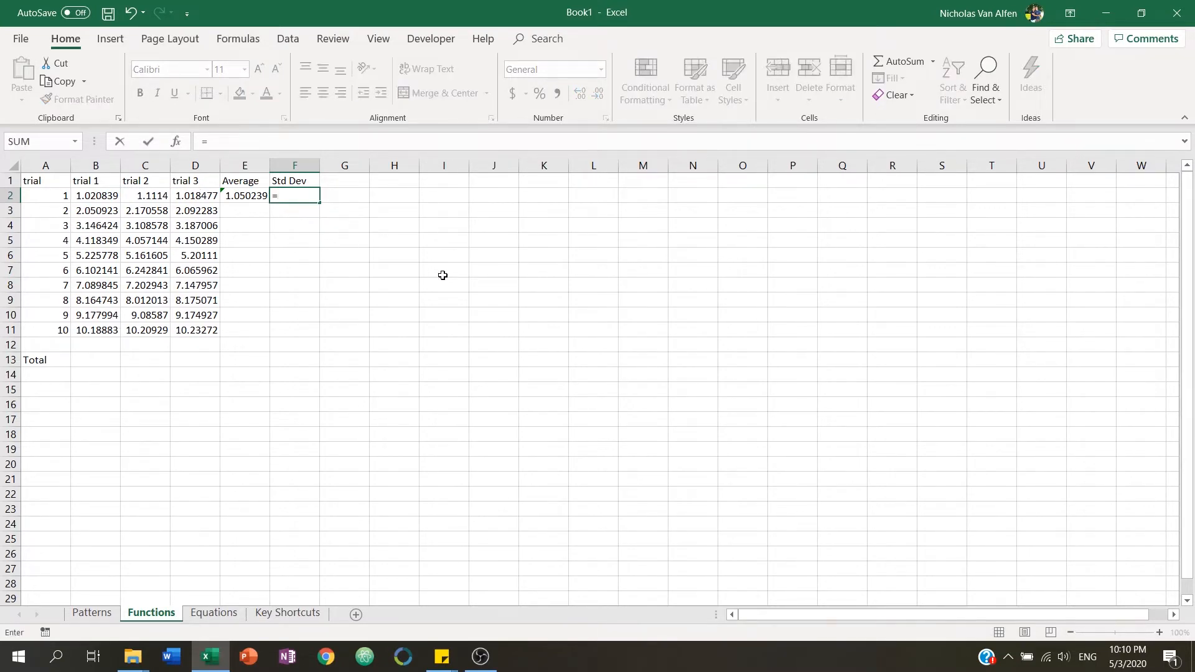
text(std)
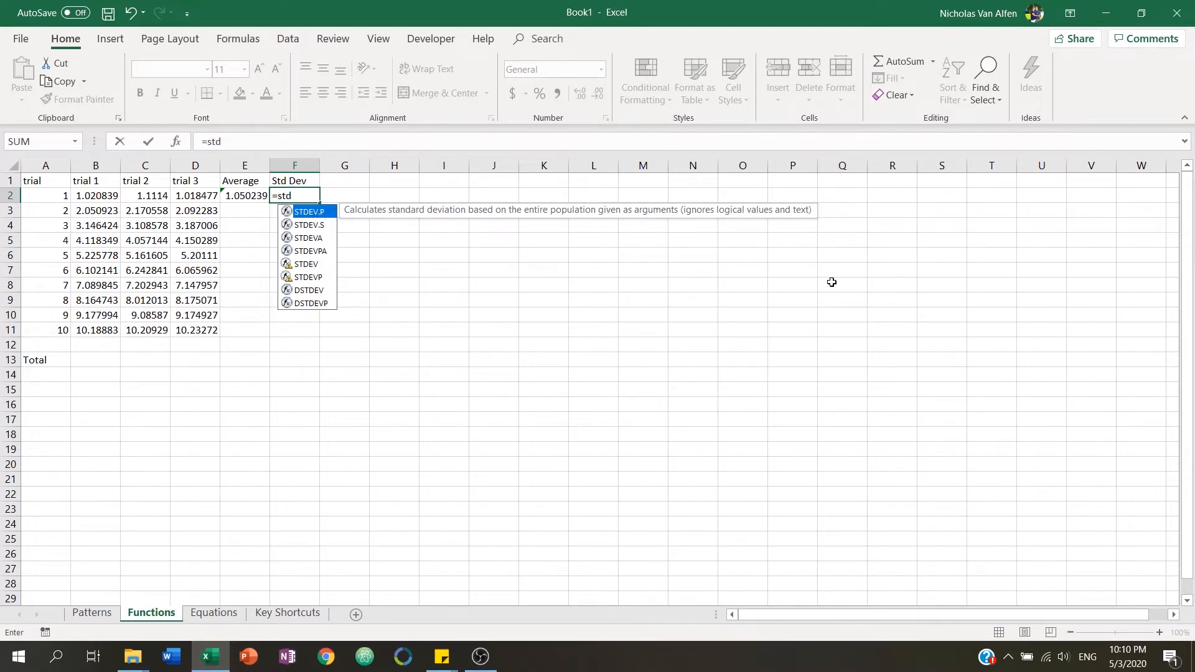
key(Down)
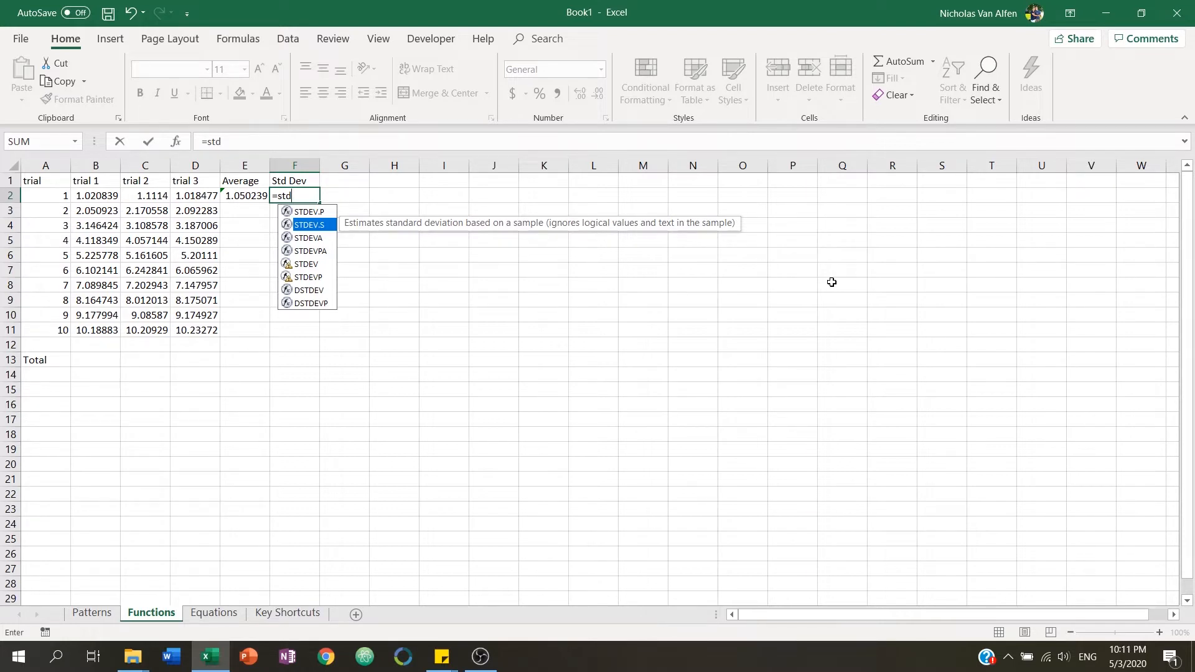
key(Tab)
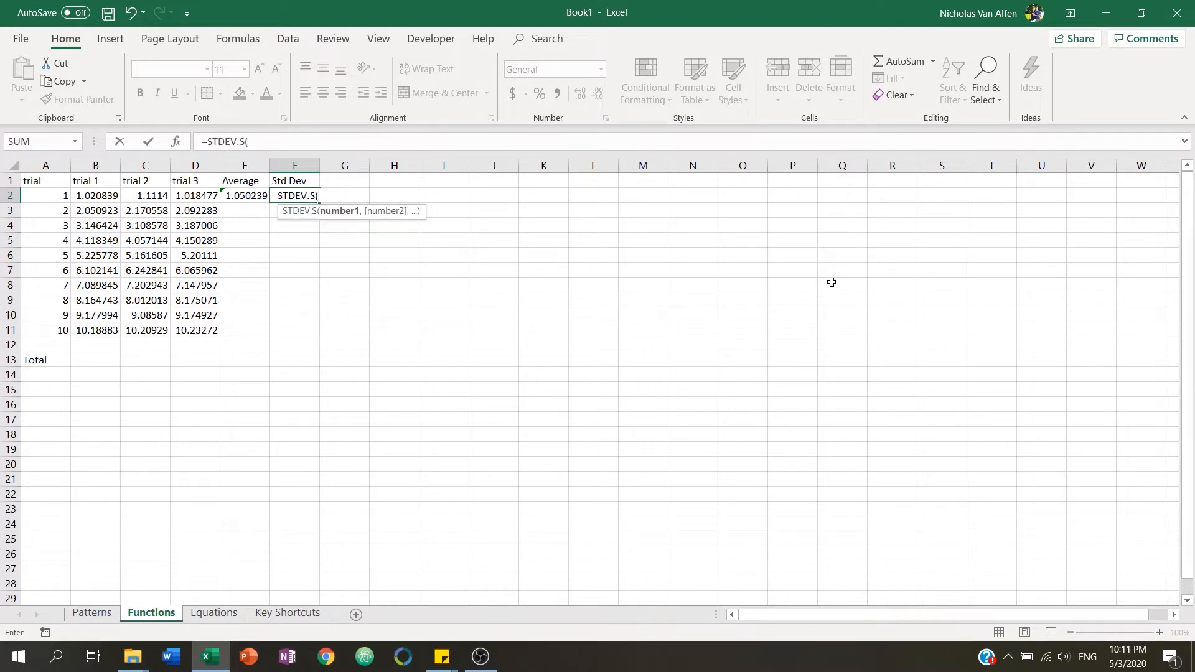
drag(74, 193, 187, 196)
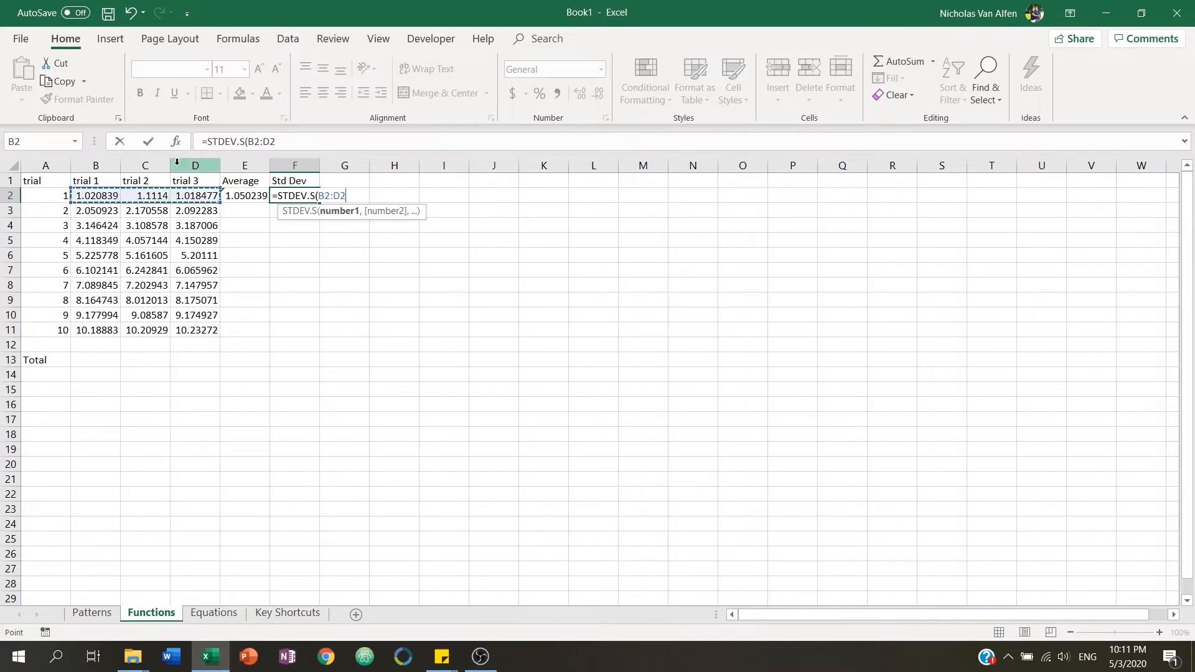
key(Return)
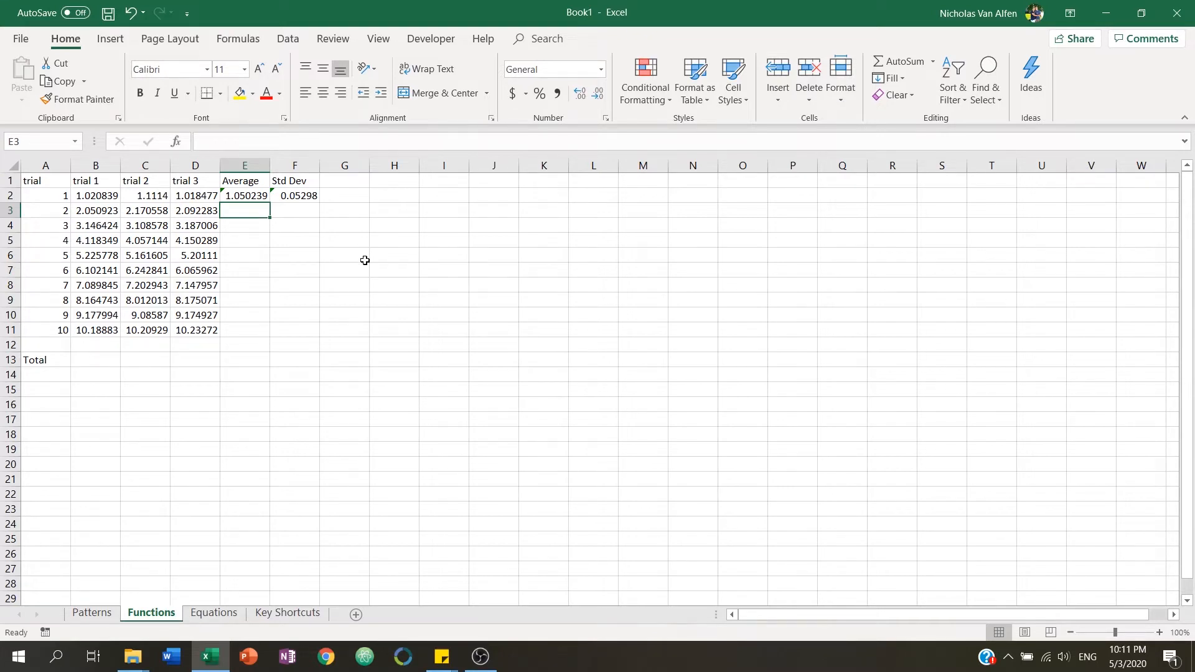
Enter =AVERAGE(B3:D3) in E3 and =STDEV.S(B3:D3) in F3 for the second row.
text(=AVERAGE()
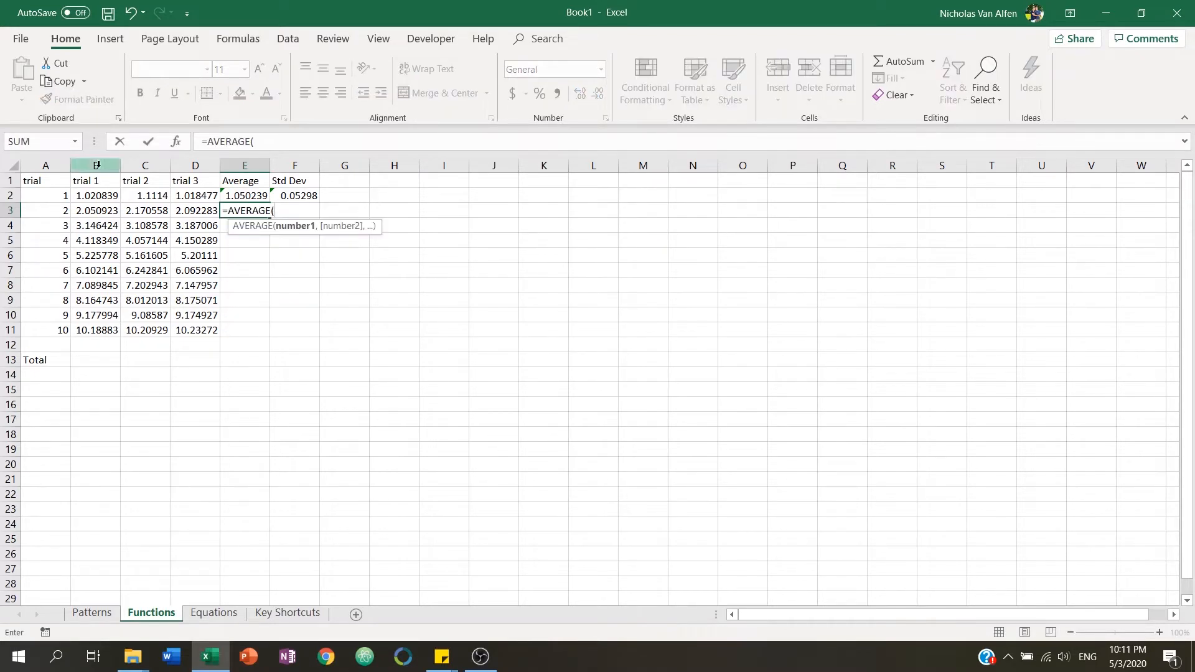
drag(87, 212, 181, 209)
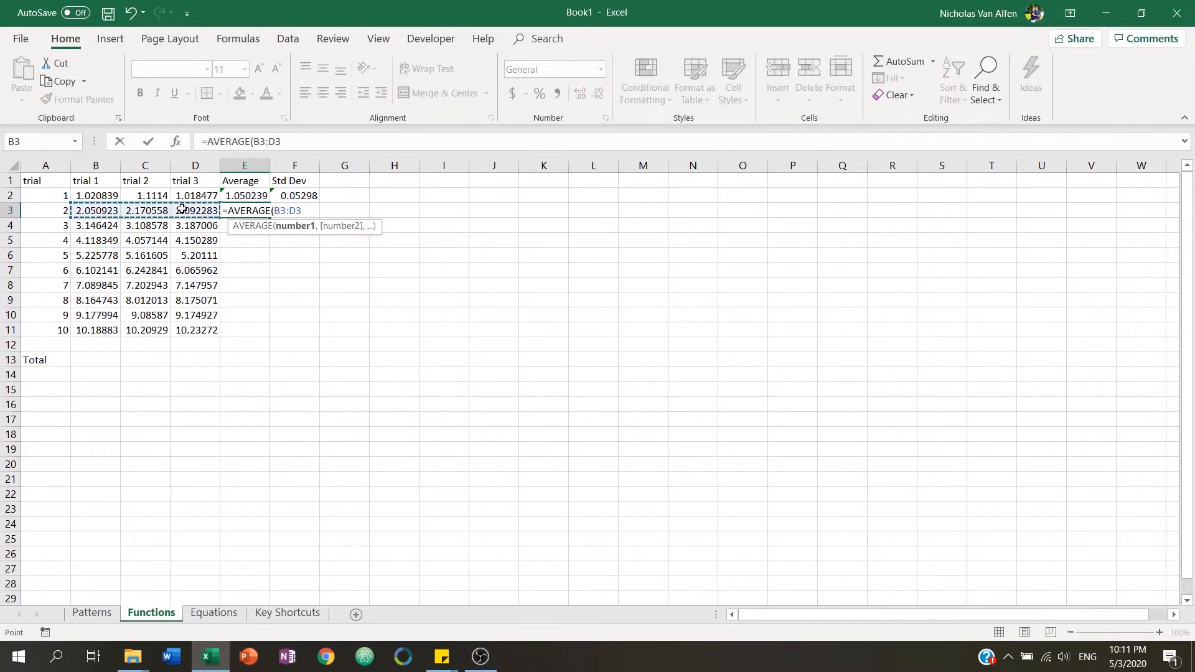
key(Tab)
text(=stdev)
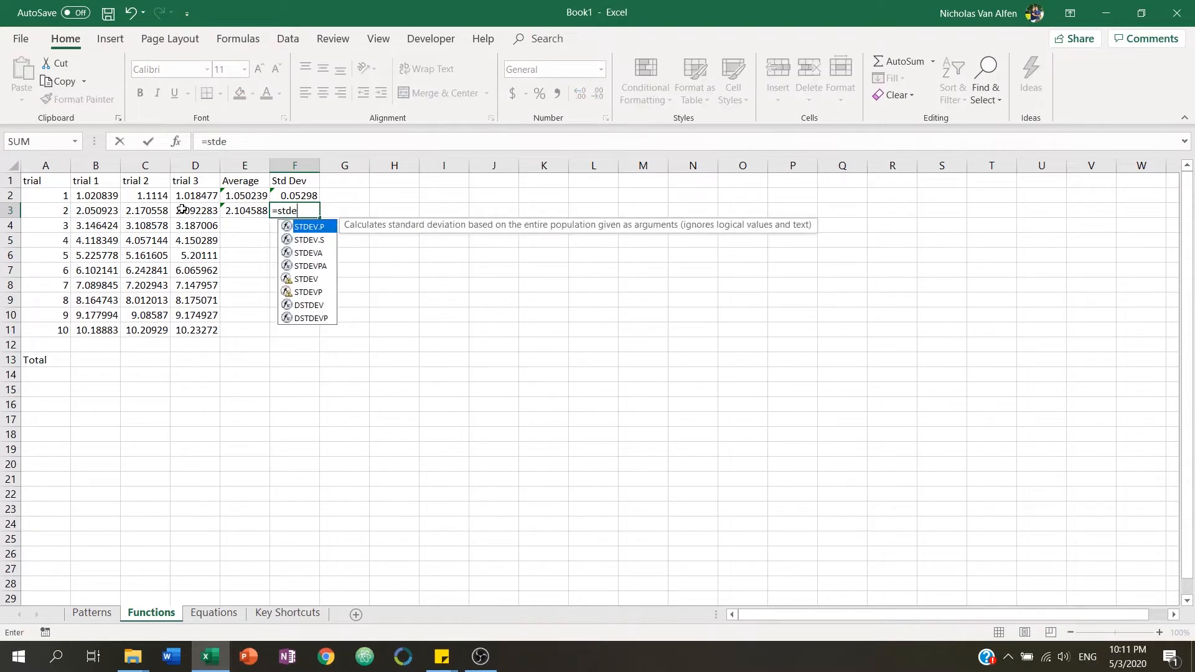
key(Down)
key(Tab)
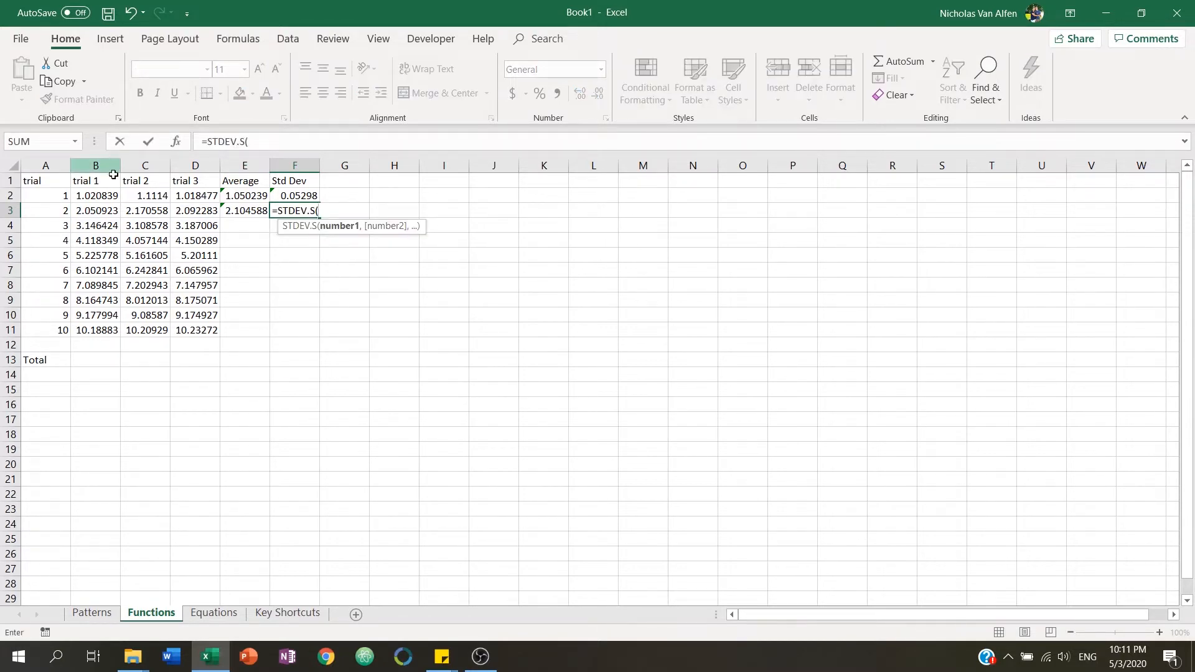
drag(99, 210, 172, 211)
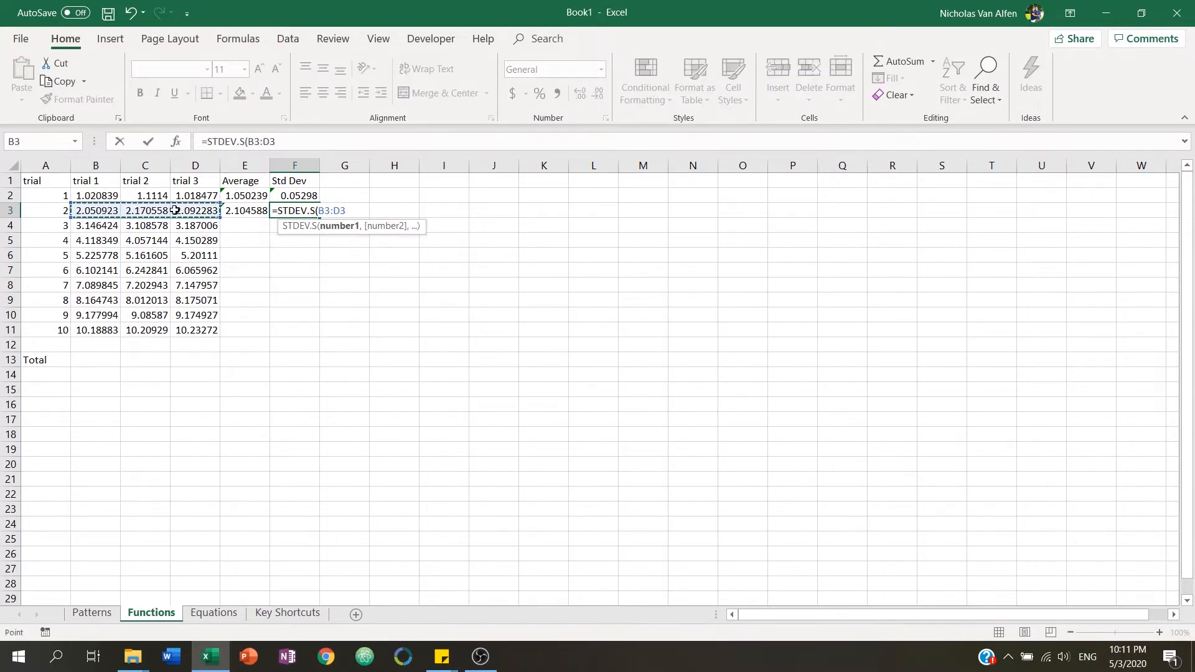
key(Return)
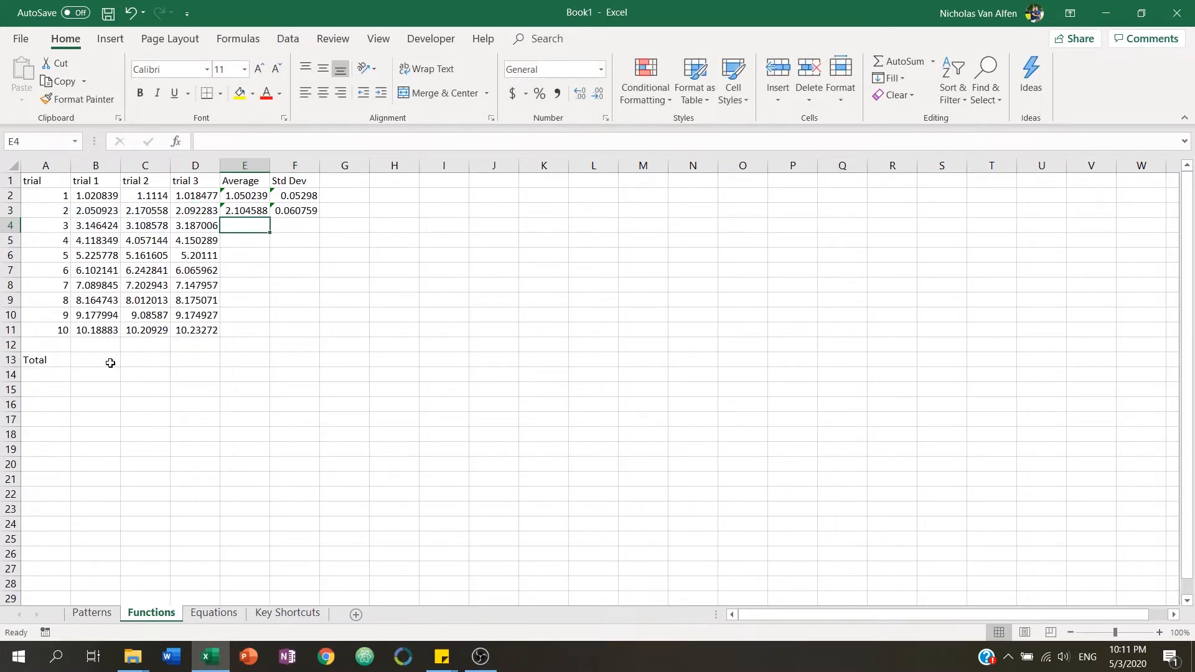
Clear the formulas from E3 and F3.
click(252, 195)
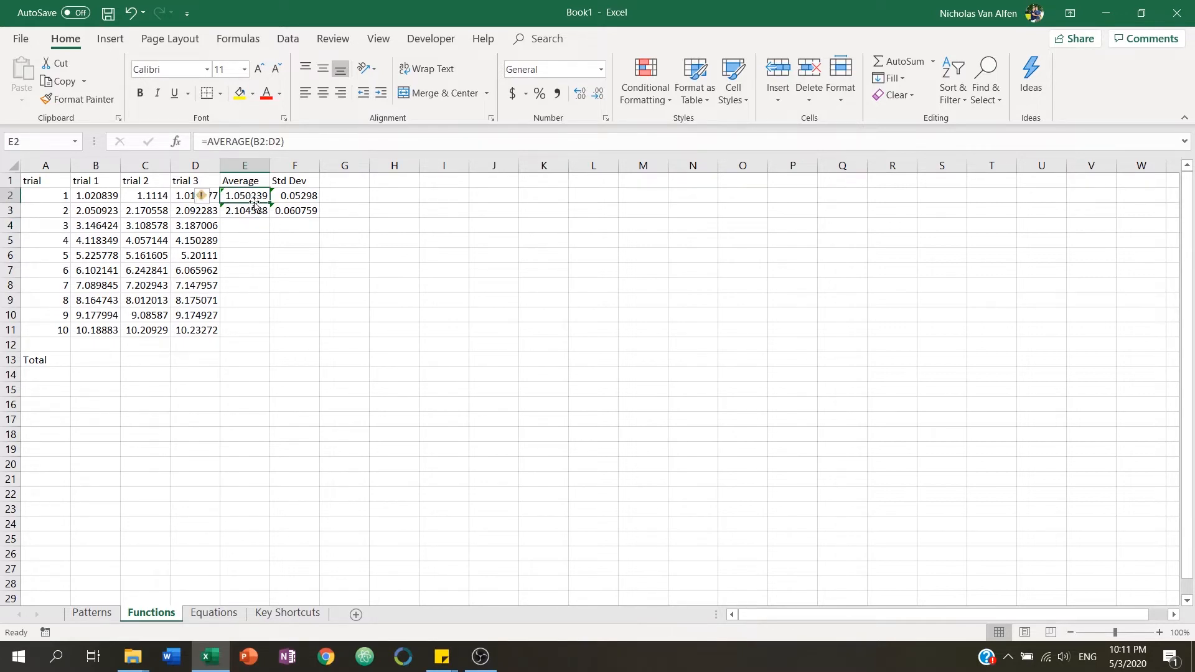
drag(249, 210, 293, 208)
key(Delete)
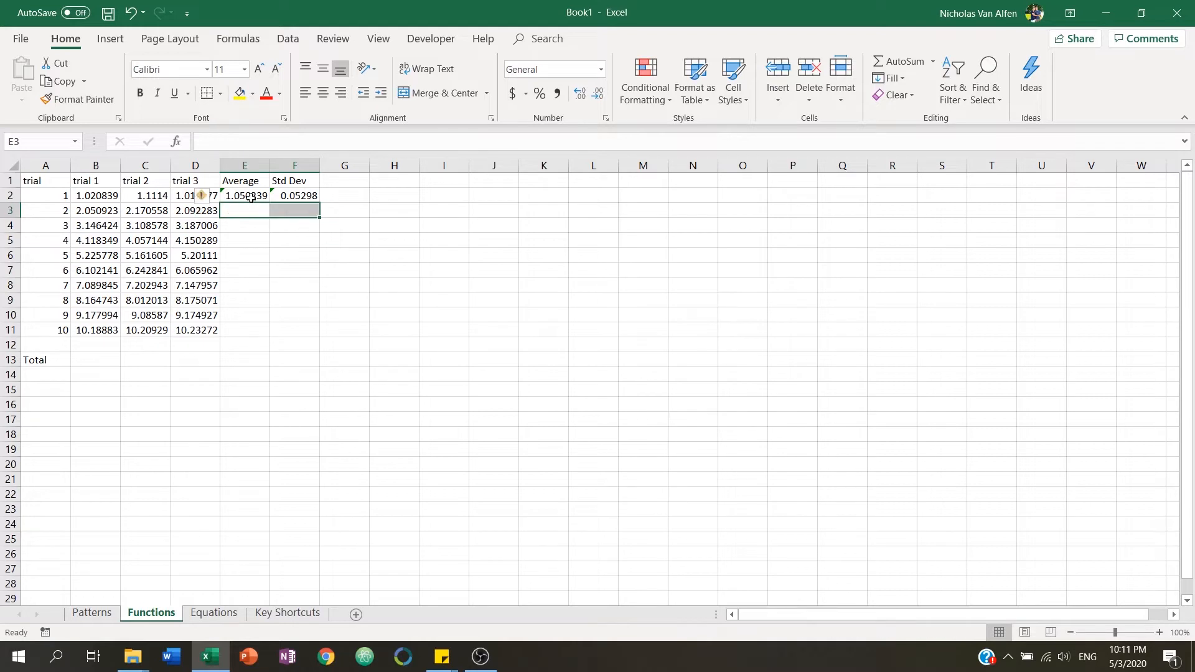
Autofill E2's average formula into E3 and check the copied formula's cell references.
click(252, 196)
click(290, 146)
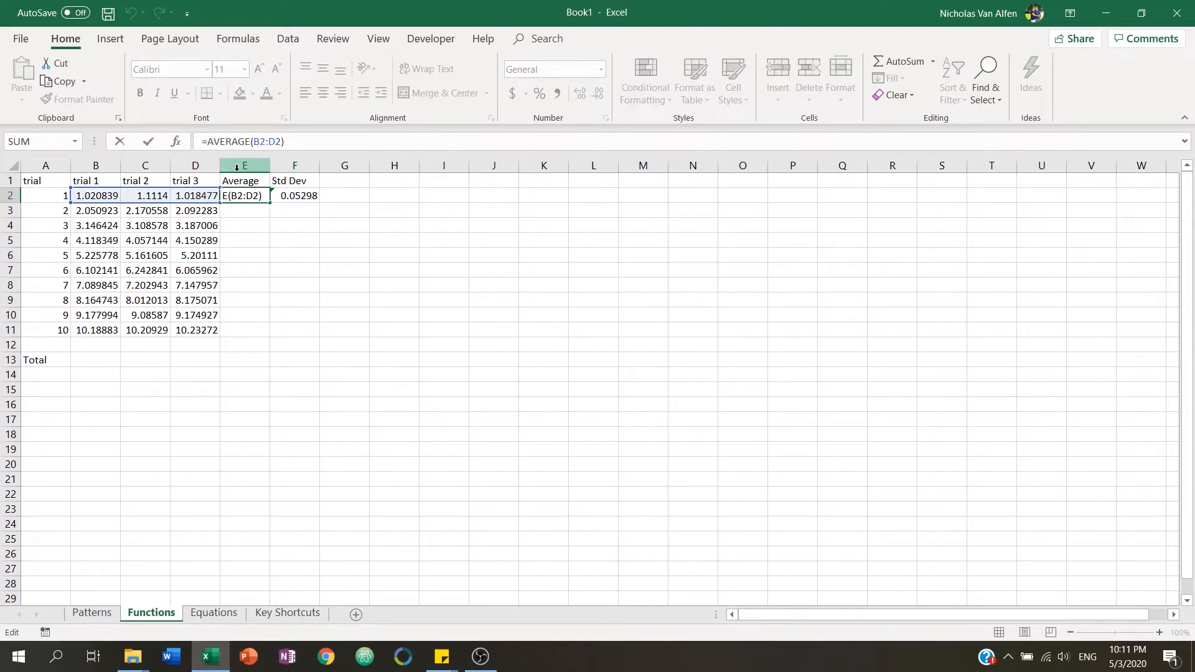
click(261, 209)
click(255, 195)
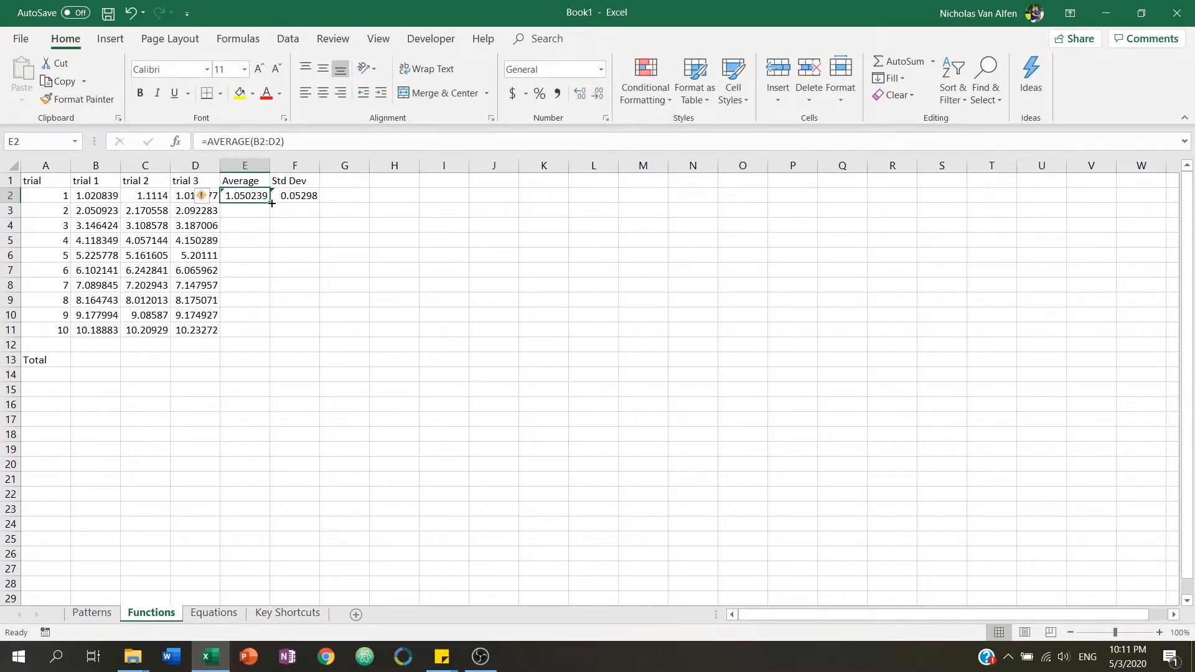
drag(272, 203, 272, 217)
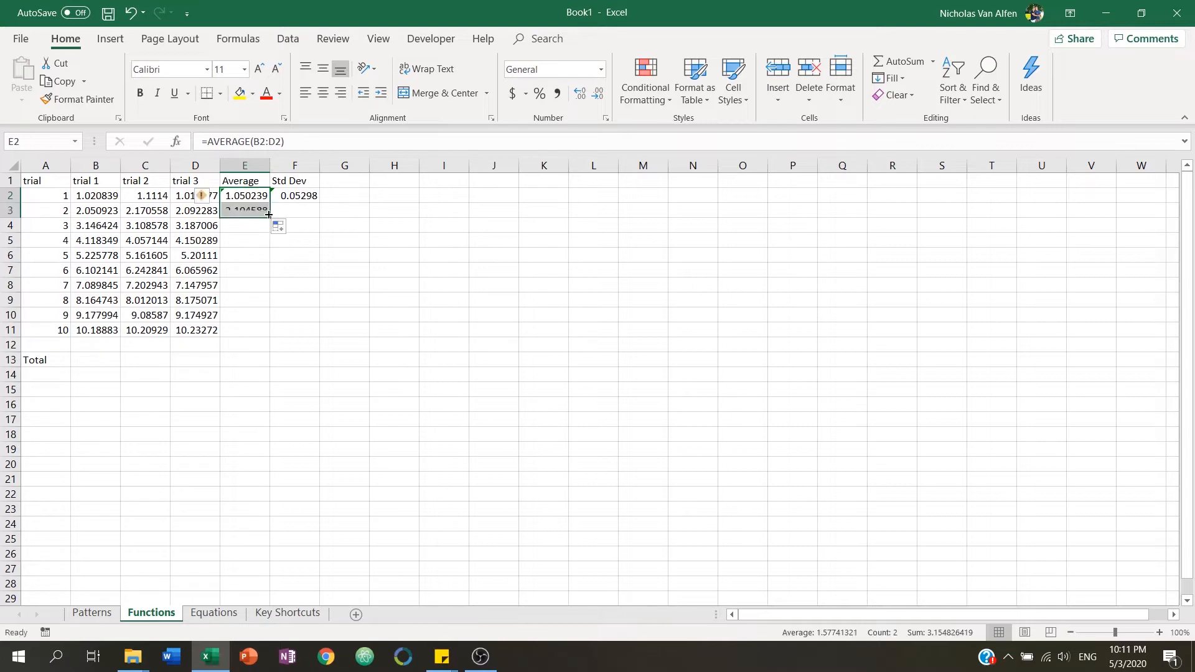
click(257, 207)
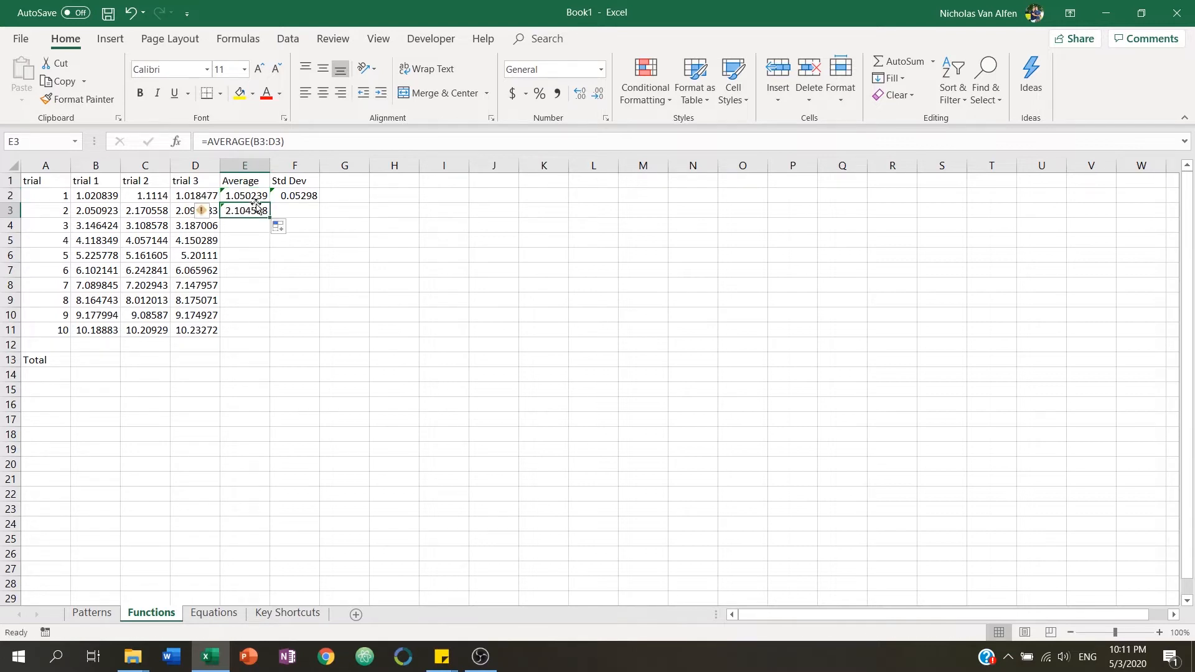
click(303, 141)
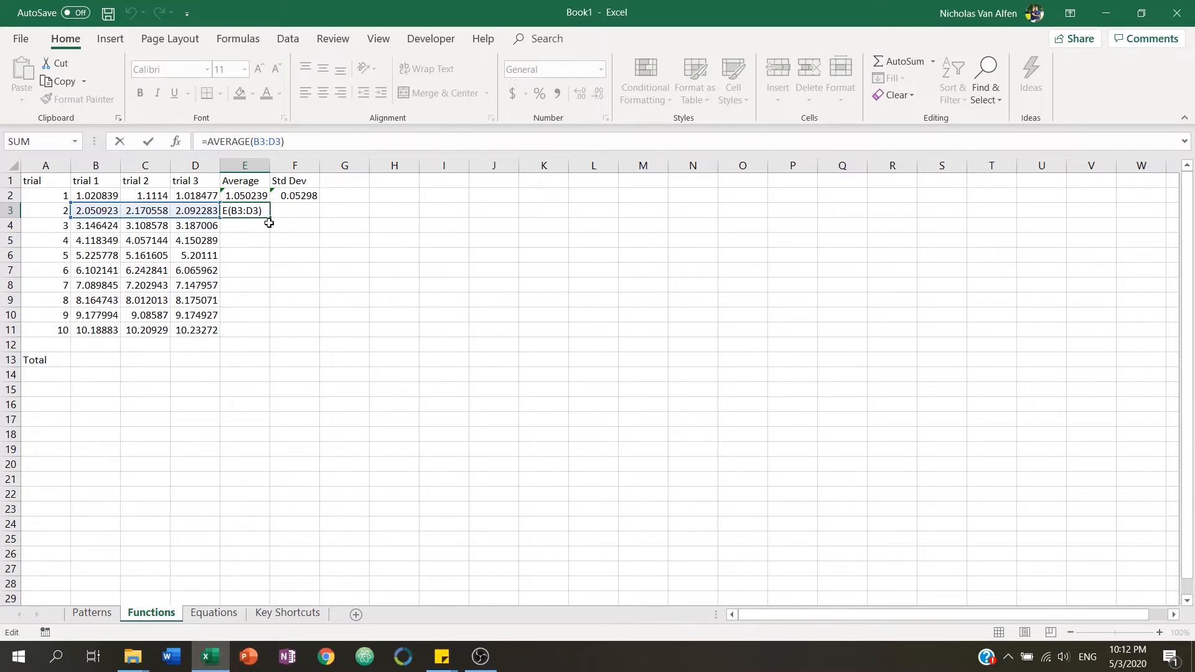
Autofill the average formula down through E11 and inspect E11's formula.
click(258, 196)
drag(258, 196, 257, 340)
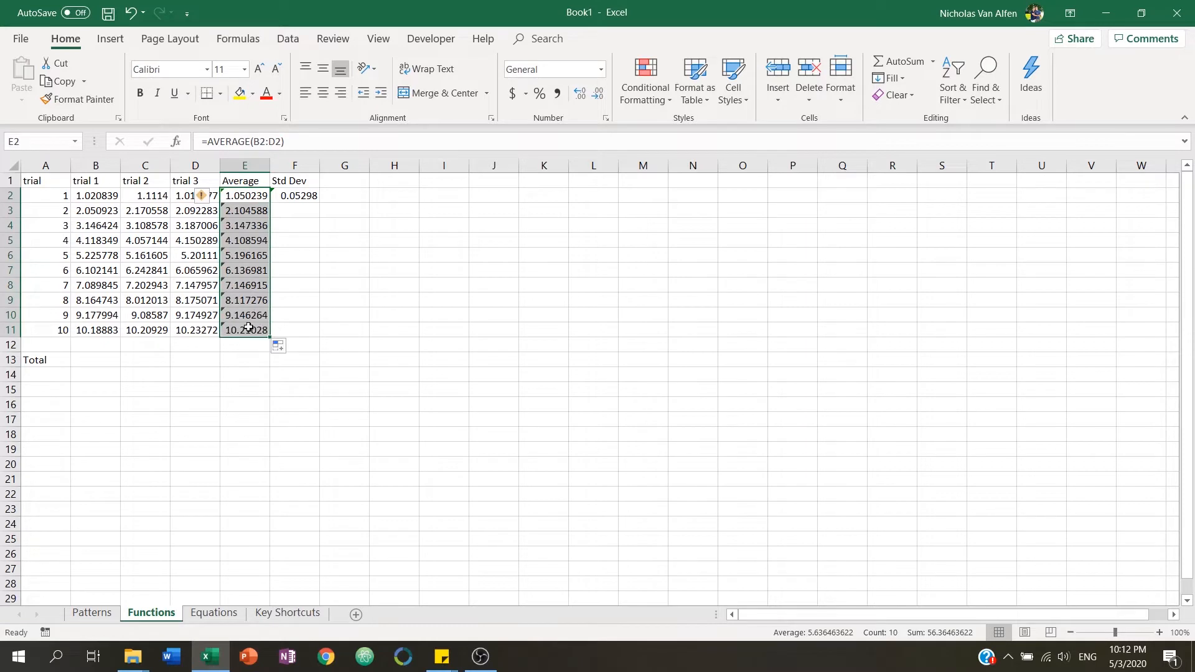
click(248, 328)
click(319, 141)
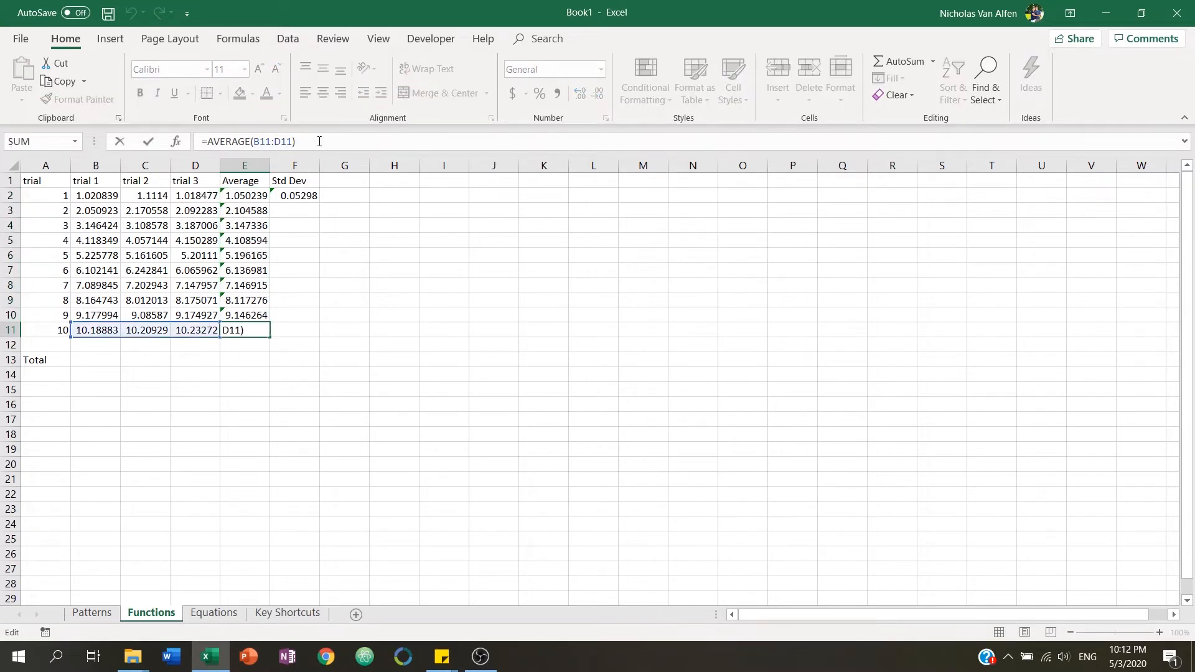
key(Escape)
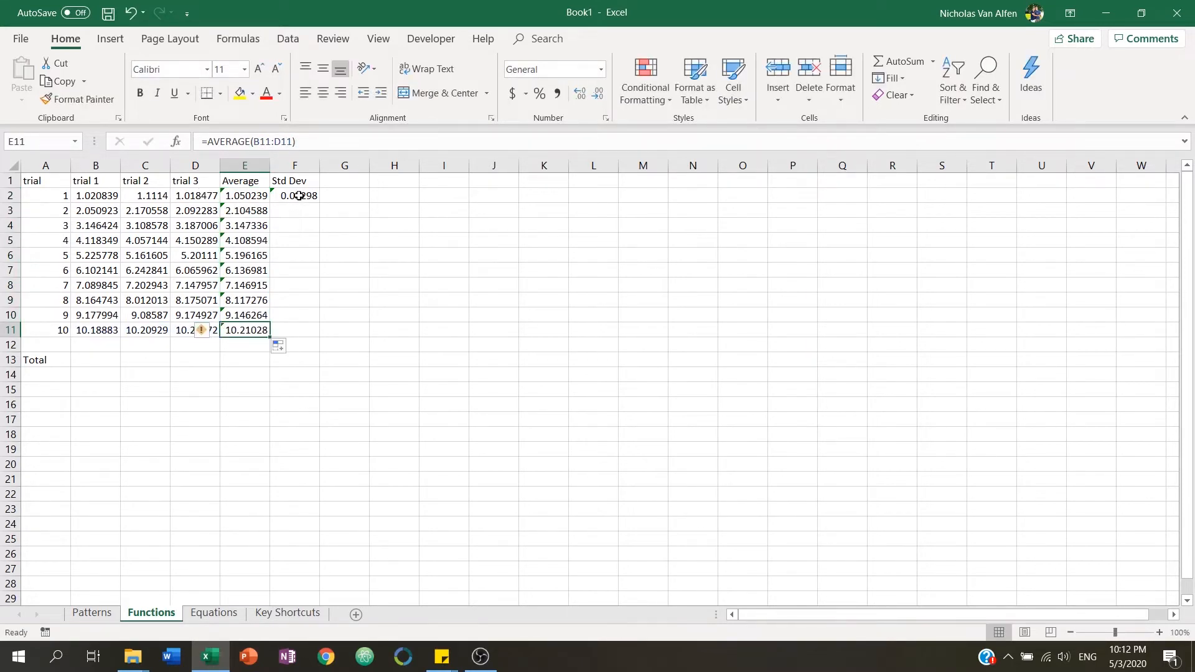
Fill F2's standard deviation formula down to F11.
click(299, 195)
mouse_move(319, 203)
mouse_down()
mouse_move(320, 233)
mouse_move(320, 205)
mouse_up()
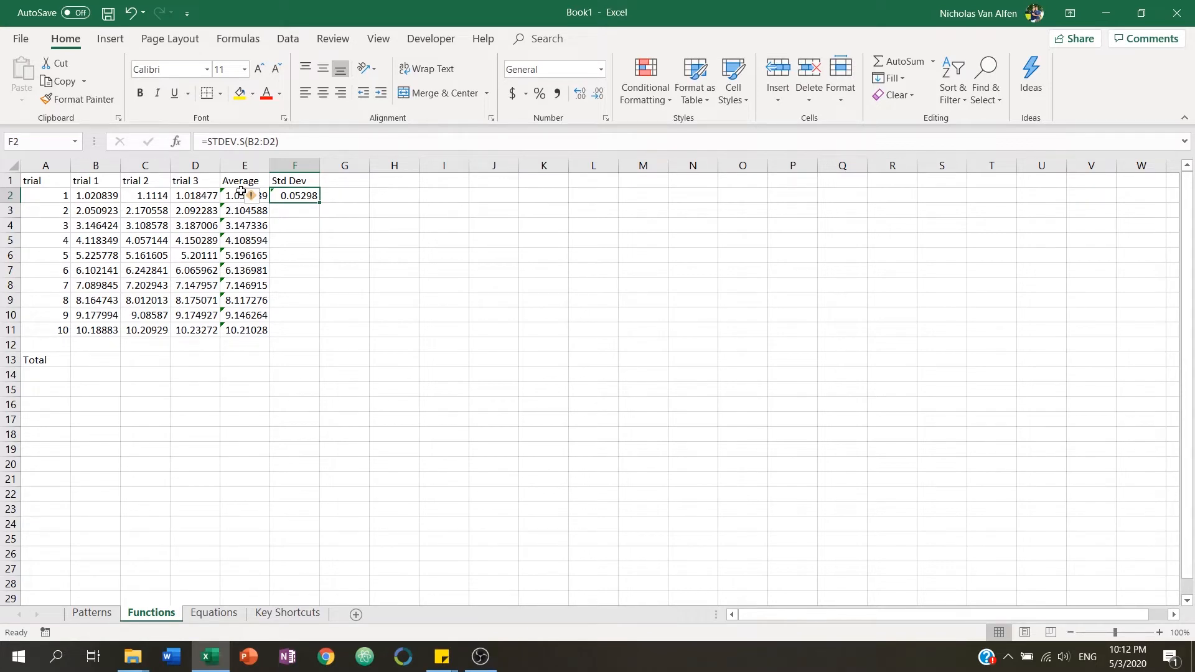
double_click(320, 203)
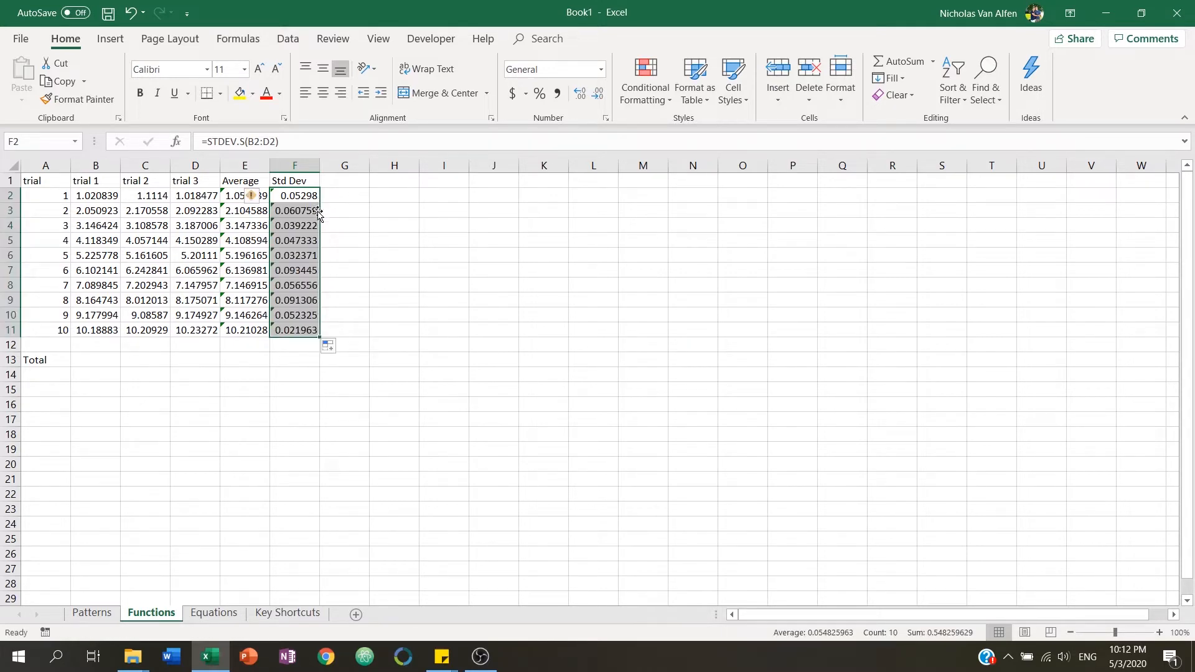
Enter =SUM(B2:B11) in B13 to total the trial 1 column.
click(89, 358)
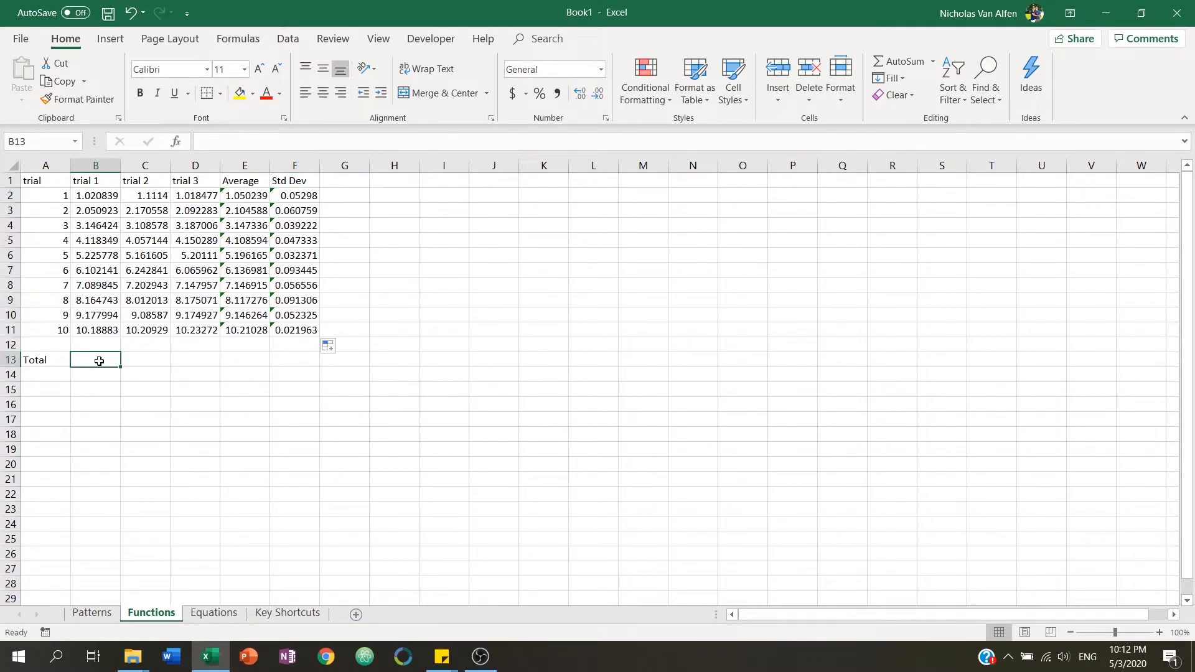
text(=sum)
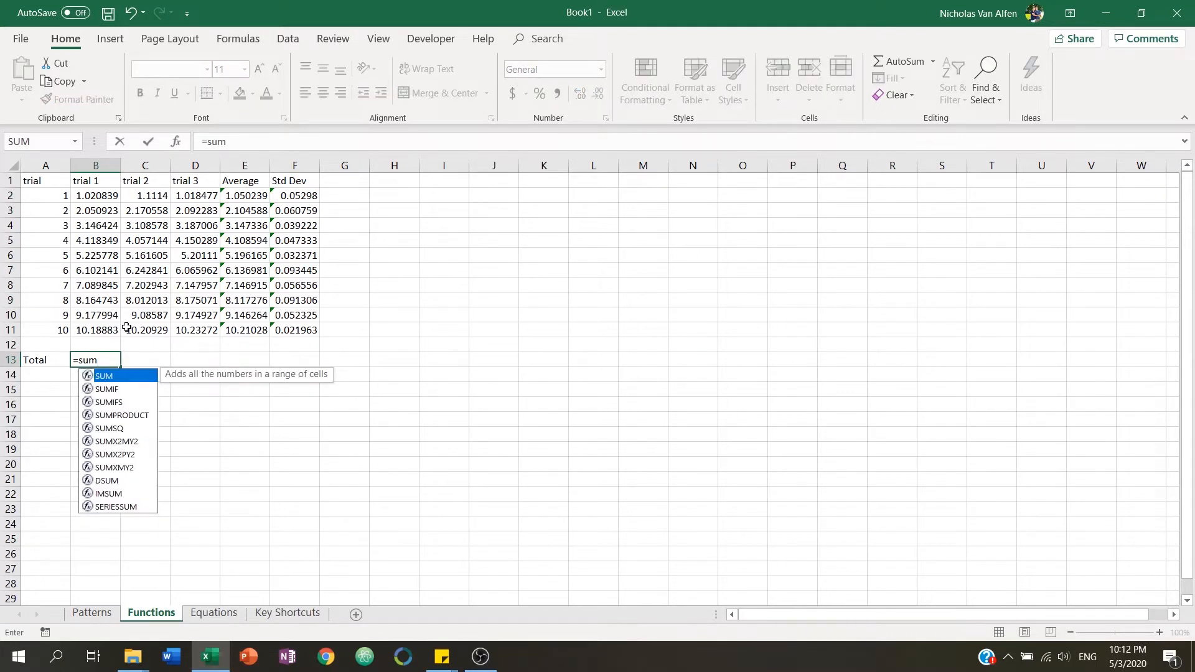
key(Tab)
drag(107, 197, 107, 332)
key(Tab)
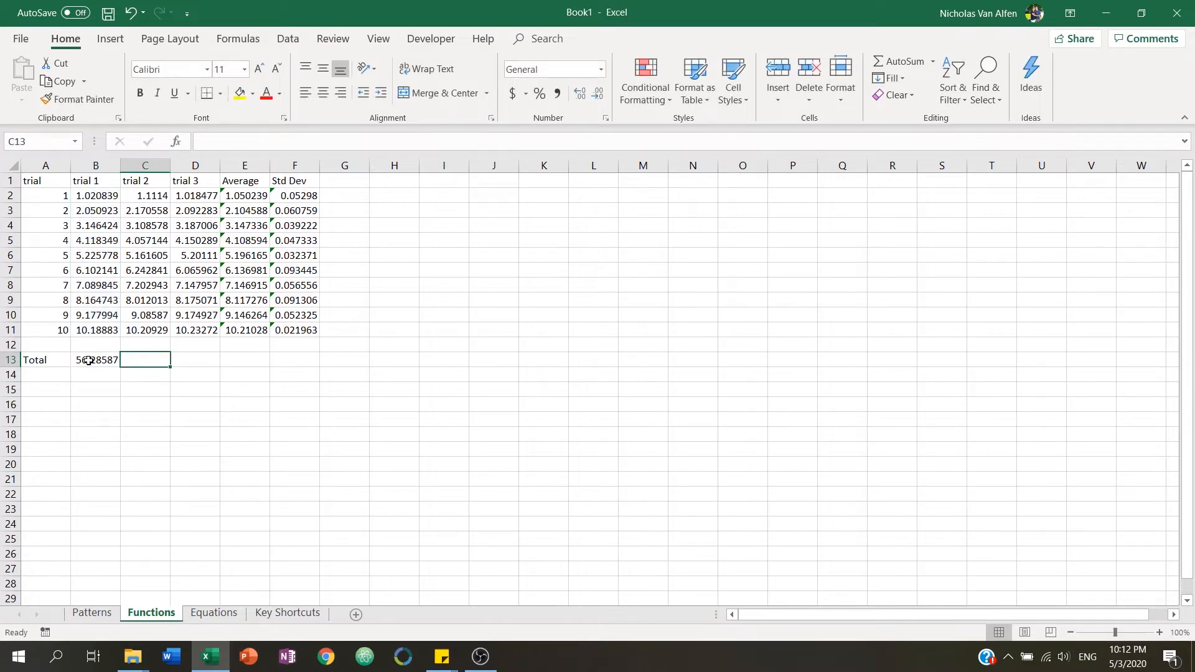
Review B13's sum formula and fill it across to D13.
click(113, 356)
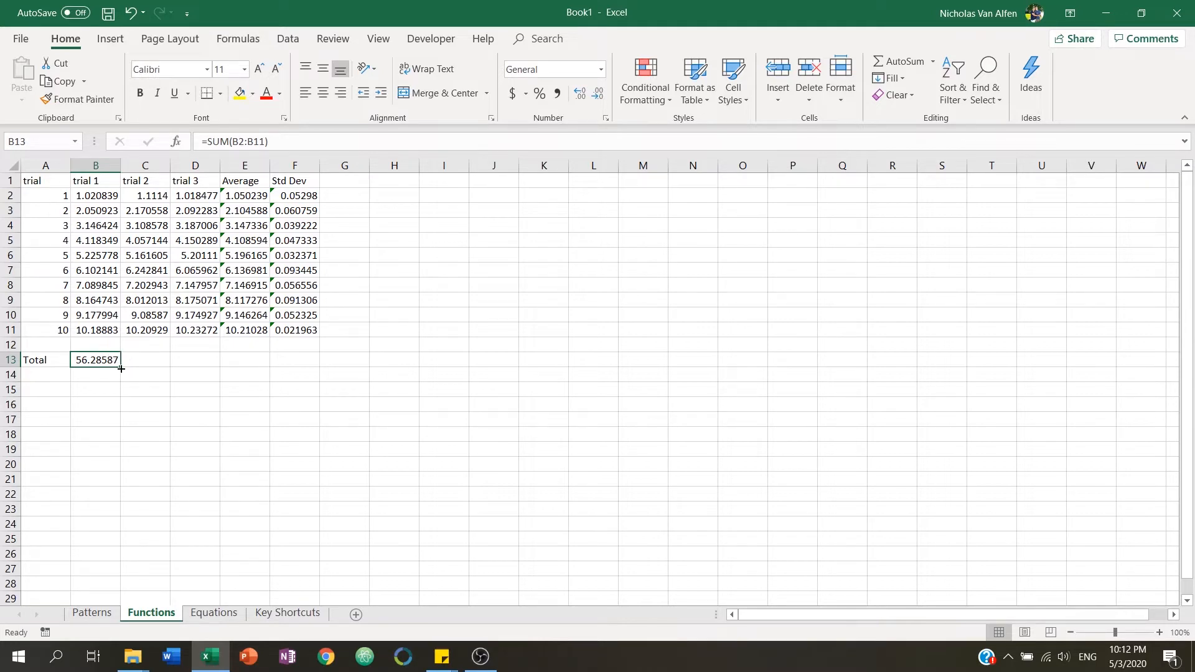
key(F2)
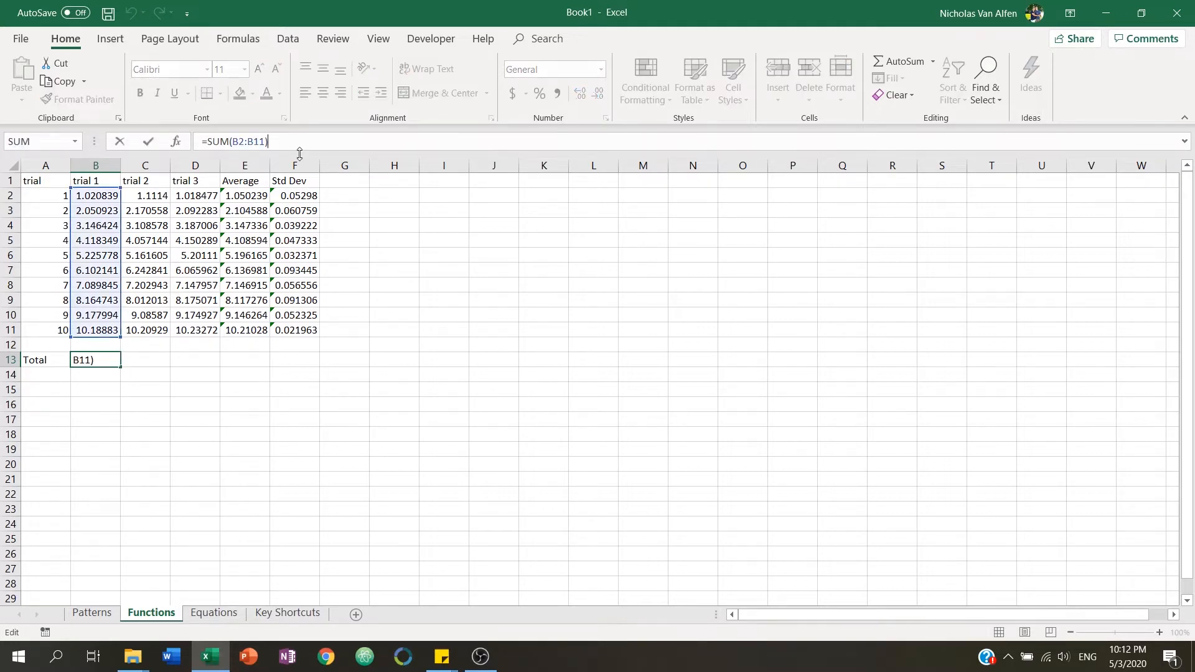
key(Return)
click(117, 361)
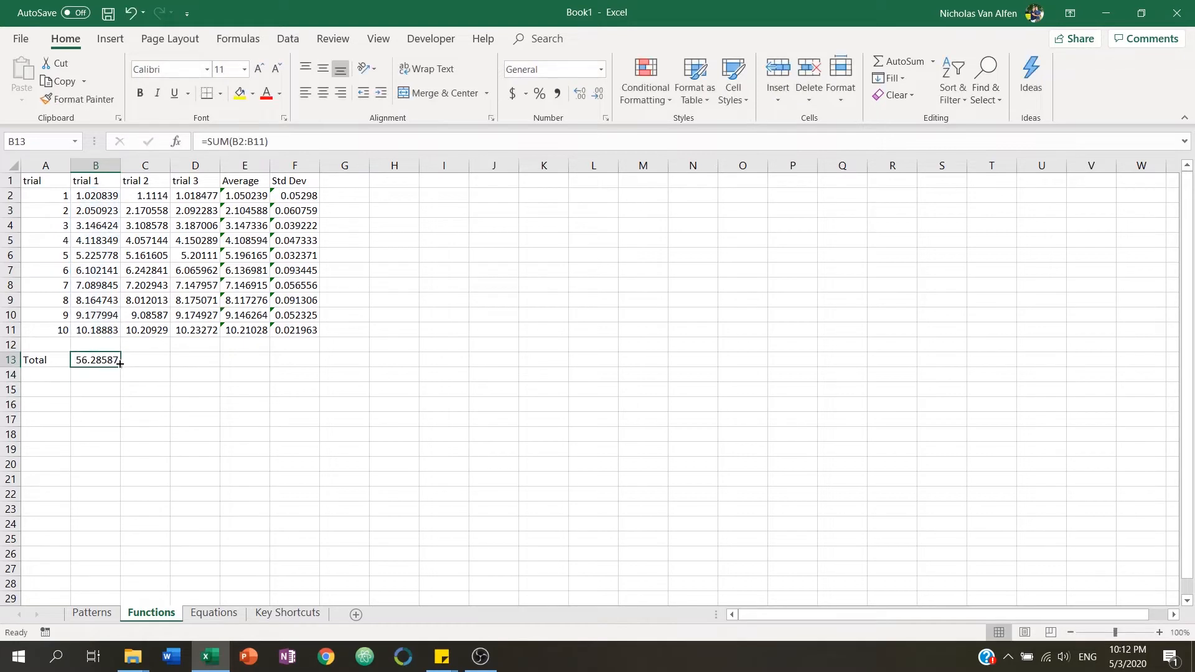
drag(121, 367, 203, 364)
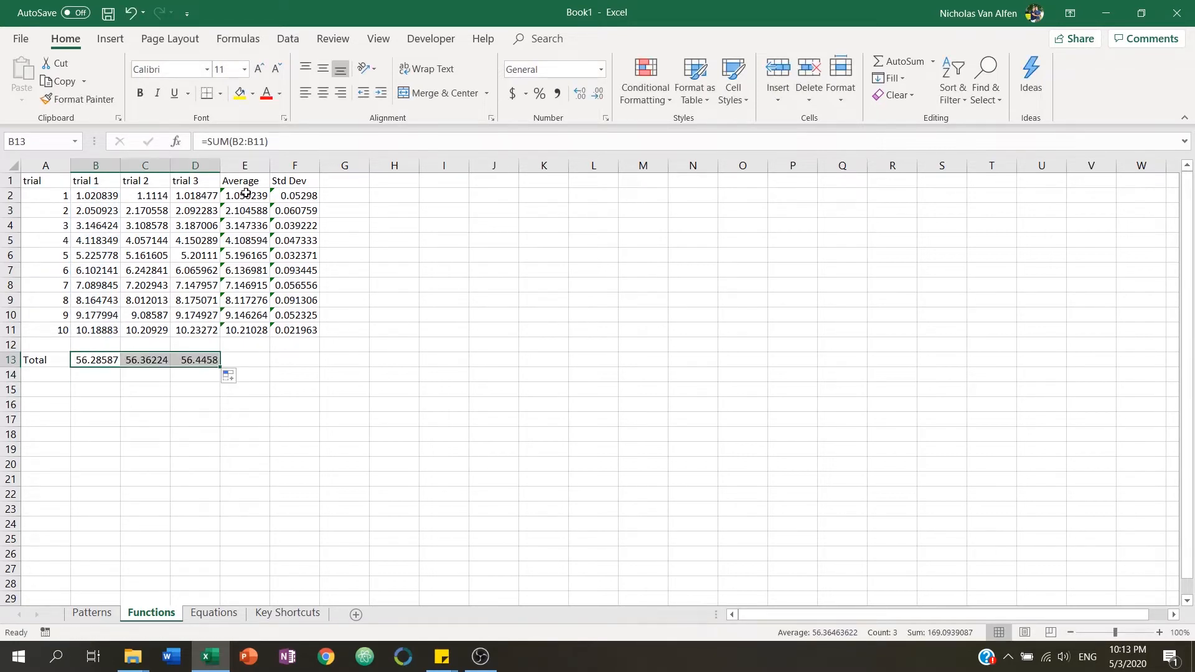
Inspect the copied sum formulas in C13 and D13.
click(150, 360)
click(291, 142)
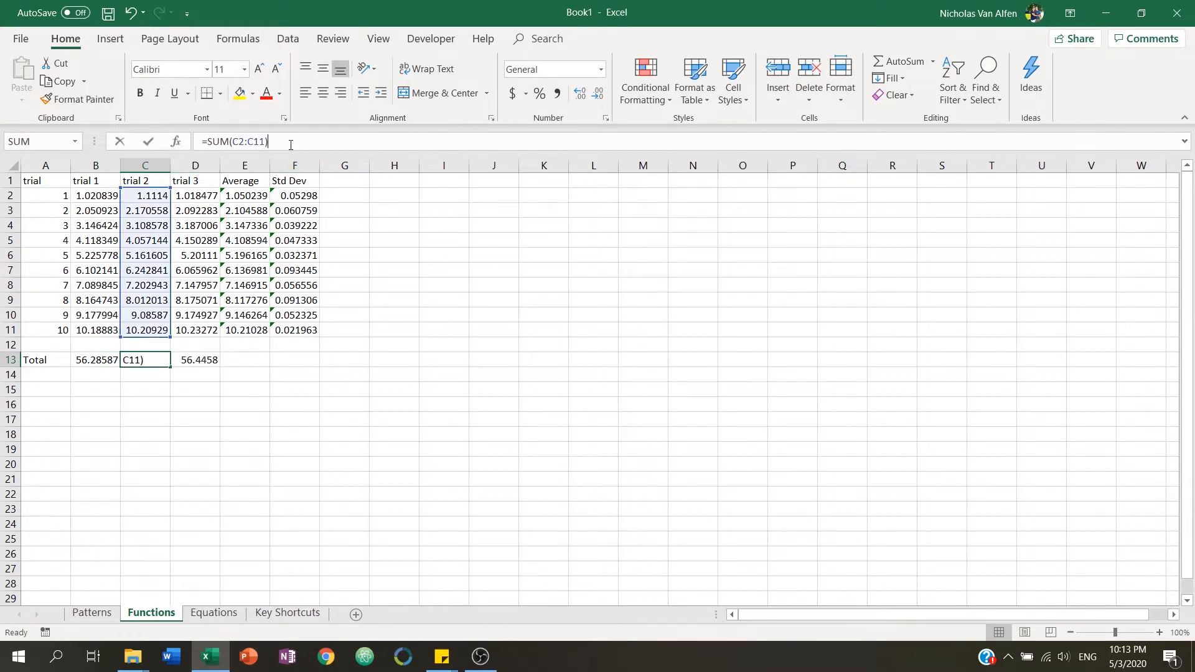
key(Escape)
click(199, 359)
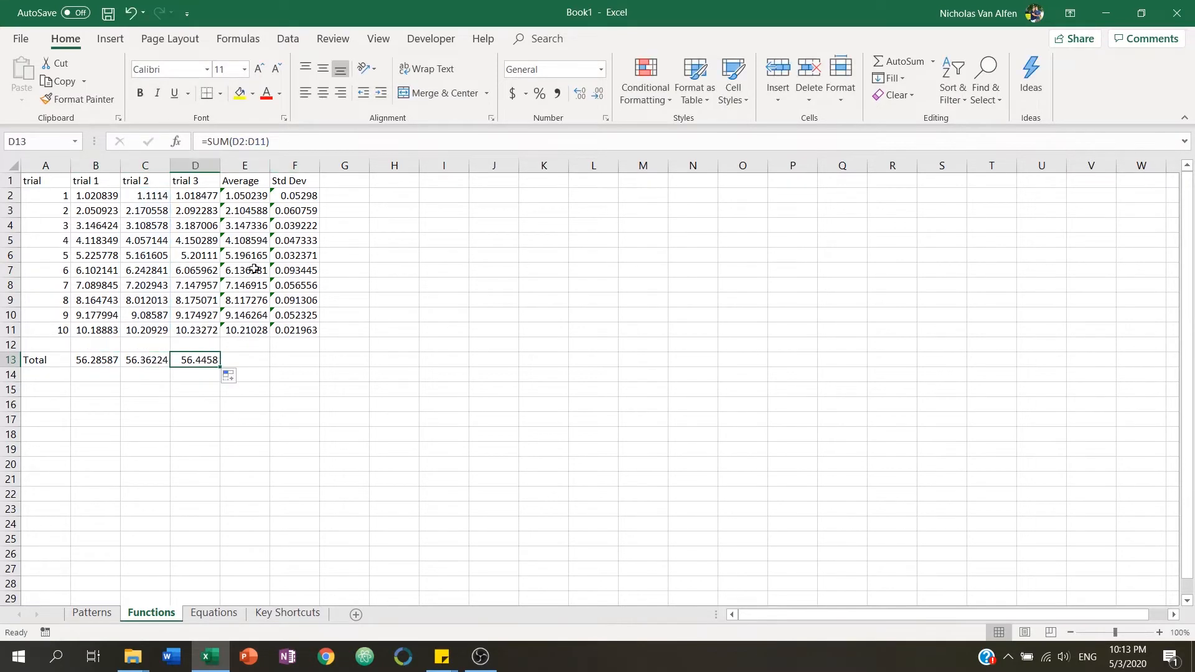
click(290, 141)
key(Escape)
Enter the invalid formula =dsfs in I3.
click(442, 210)
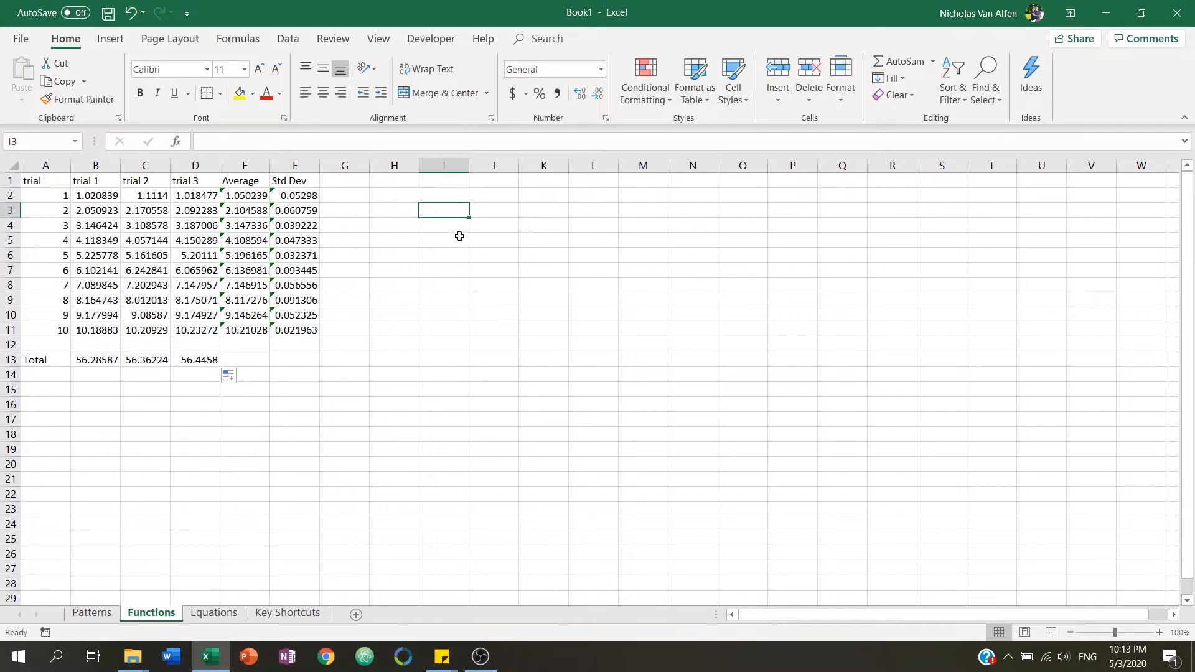
text(=dsfs)
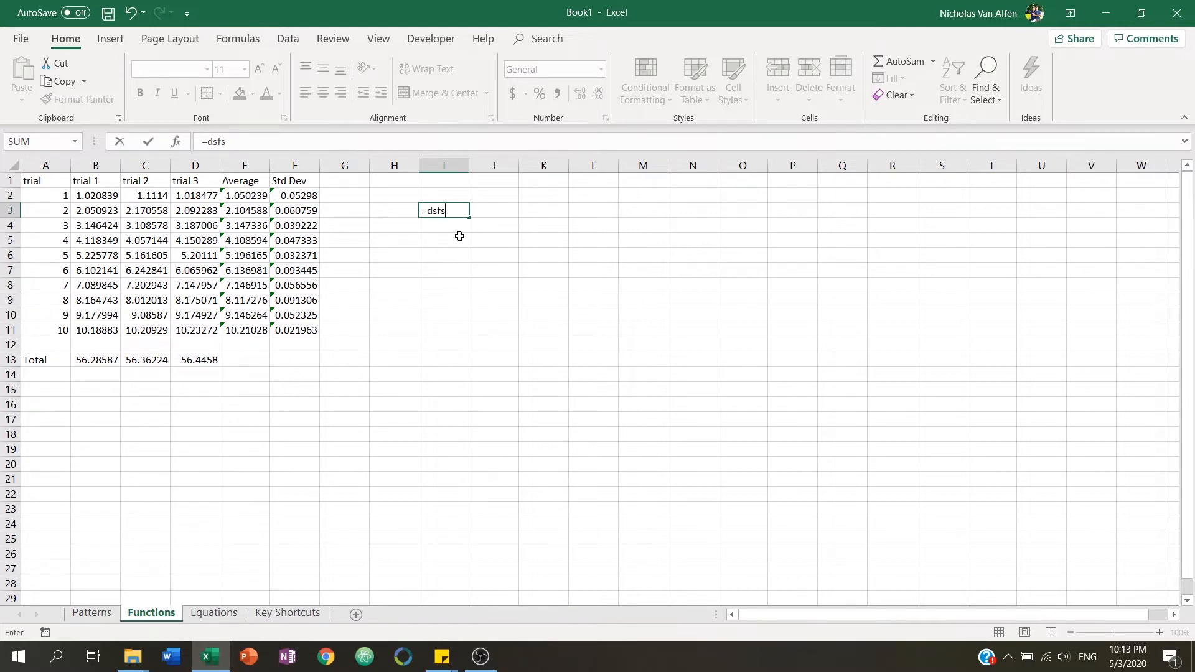
key(Return)
key(Up)
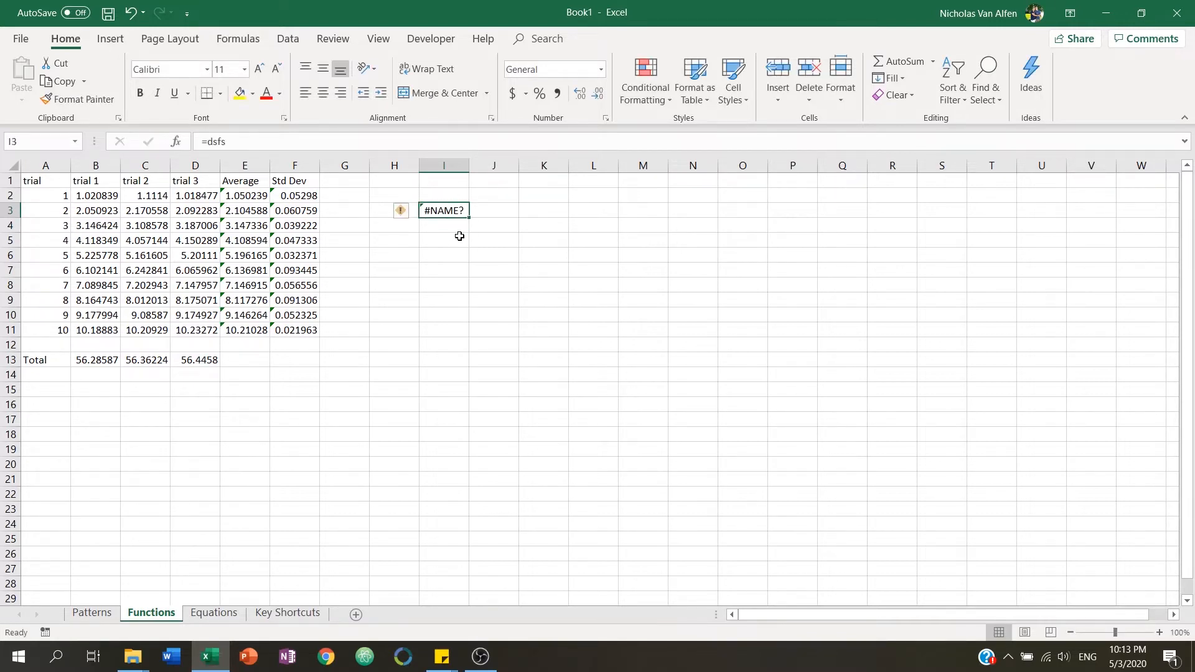
Try retyping formulas in I3, cancel them and delete the cell's contents.
text(=sdgs)
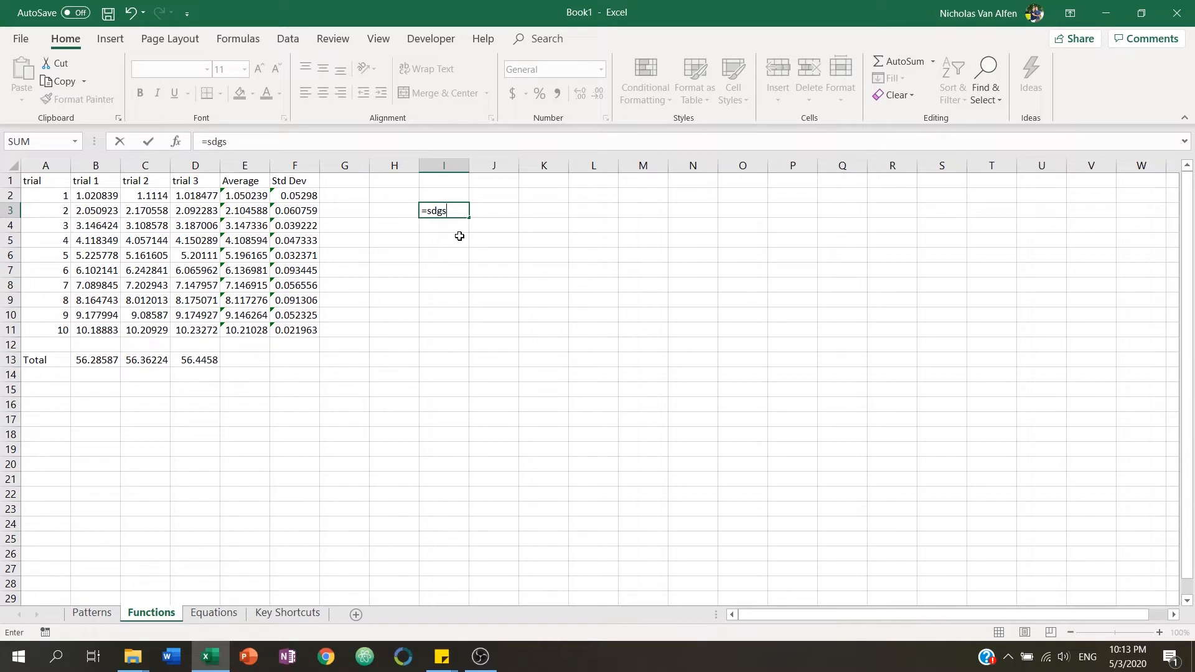
key(Escape)
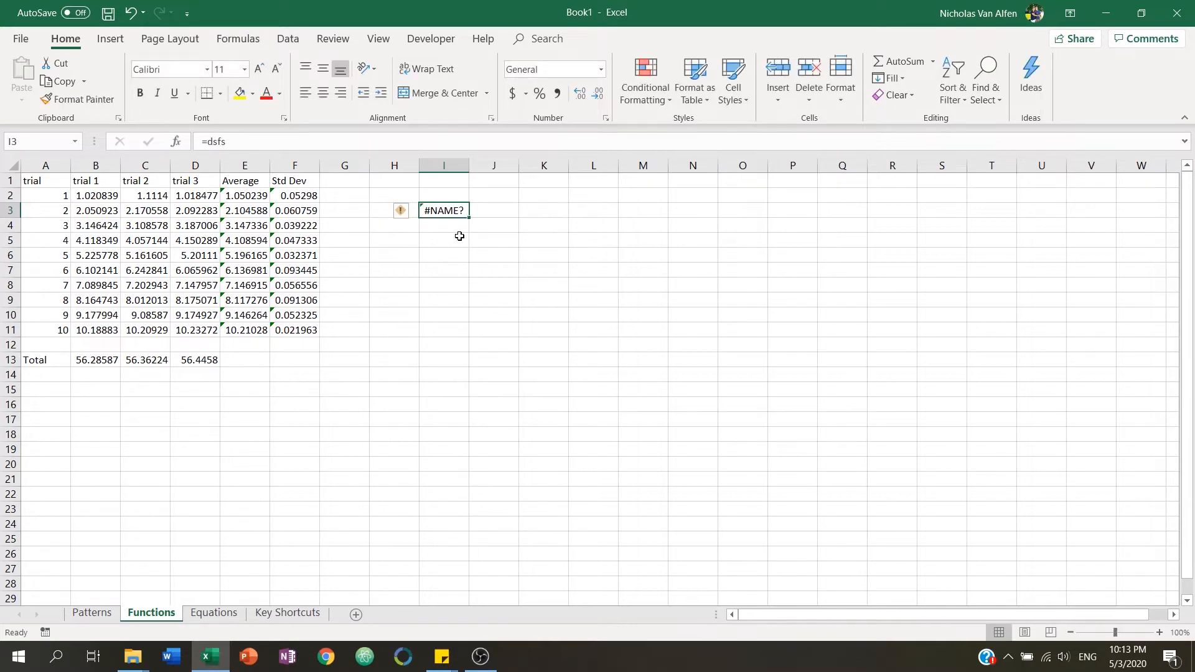
key(BackSpace)
key(Escape)
key(Delete)
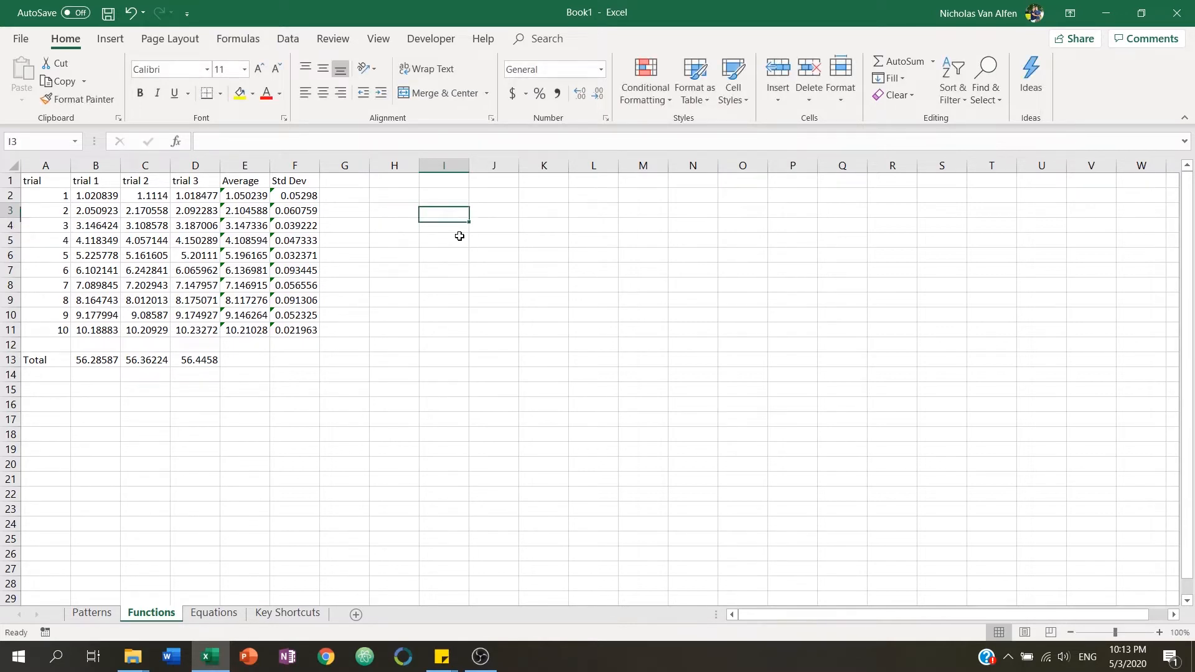
text(=sdsgs)
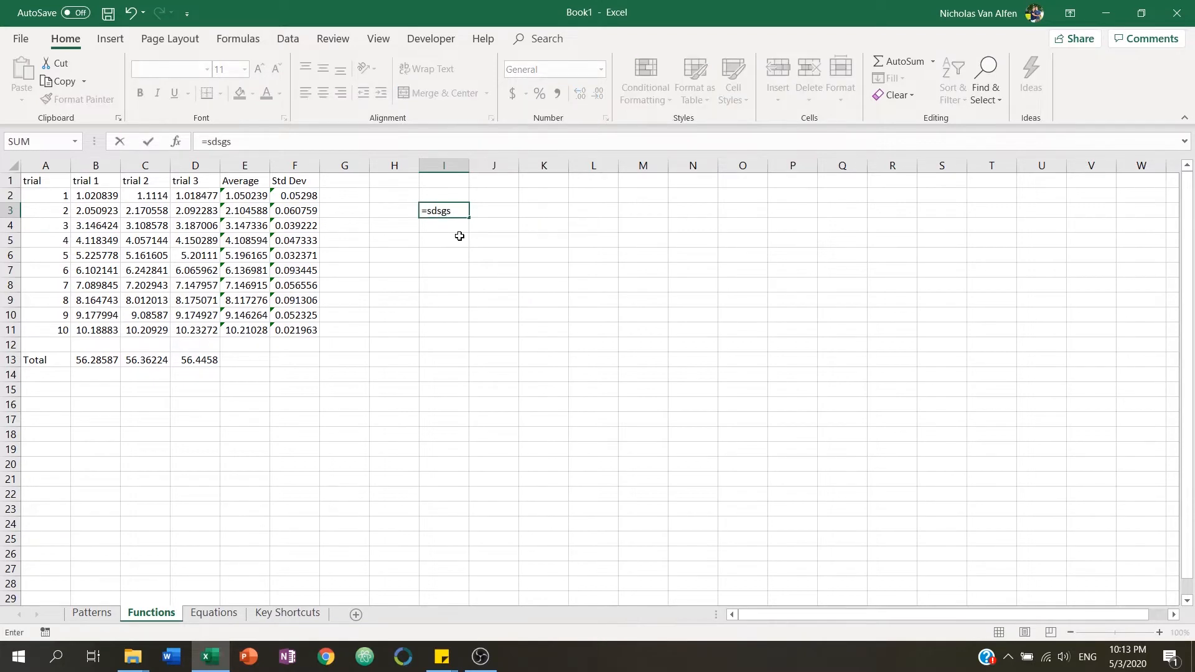
key(Escape)
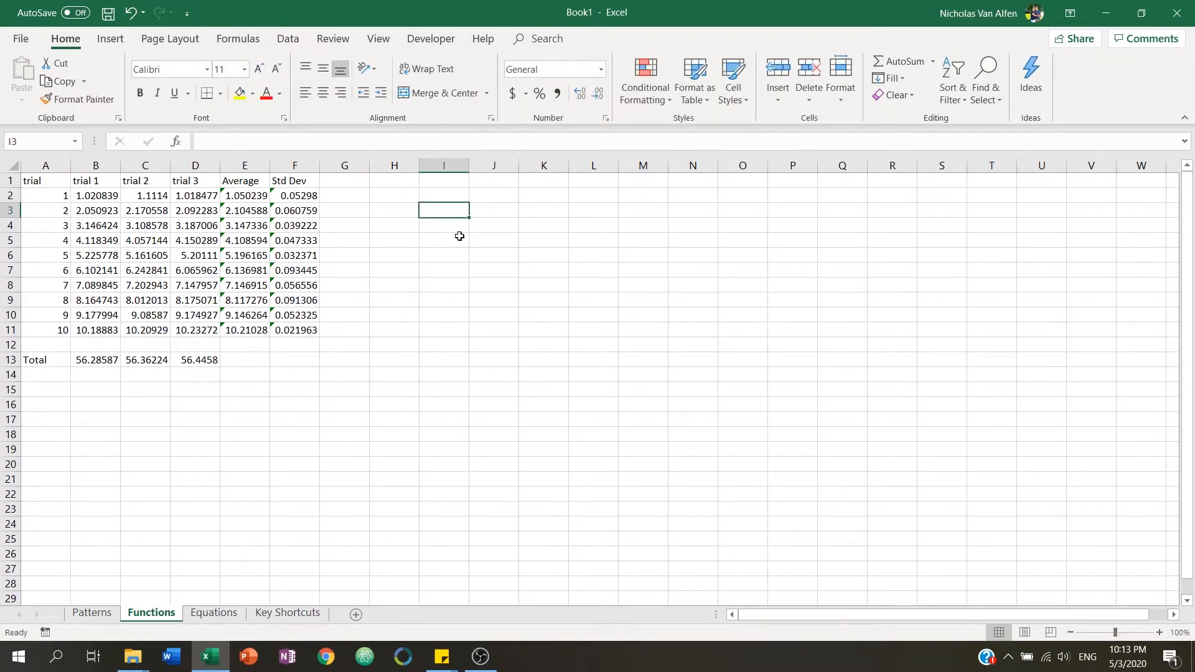
Start overwriting E4's average formula with 4, then cancel the entry.
key(Left)
key(Left)
key(Left)
key(Left)
key(Down)
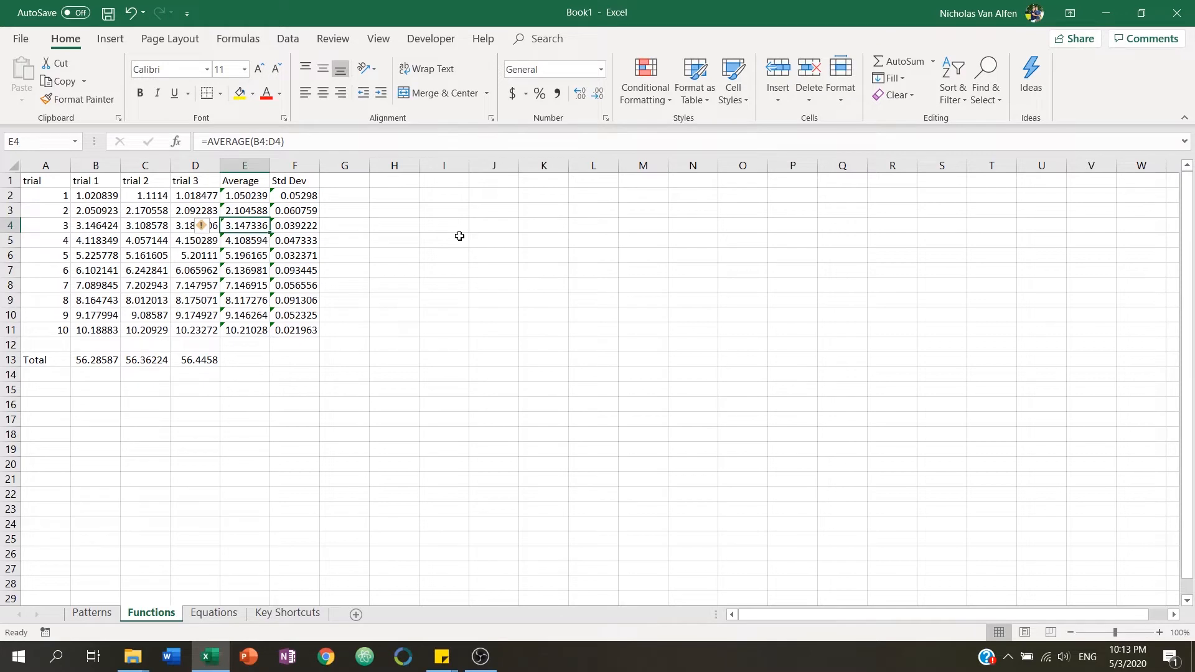
text(4)
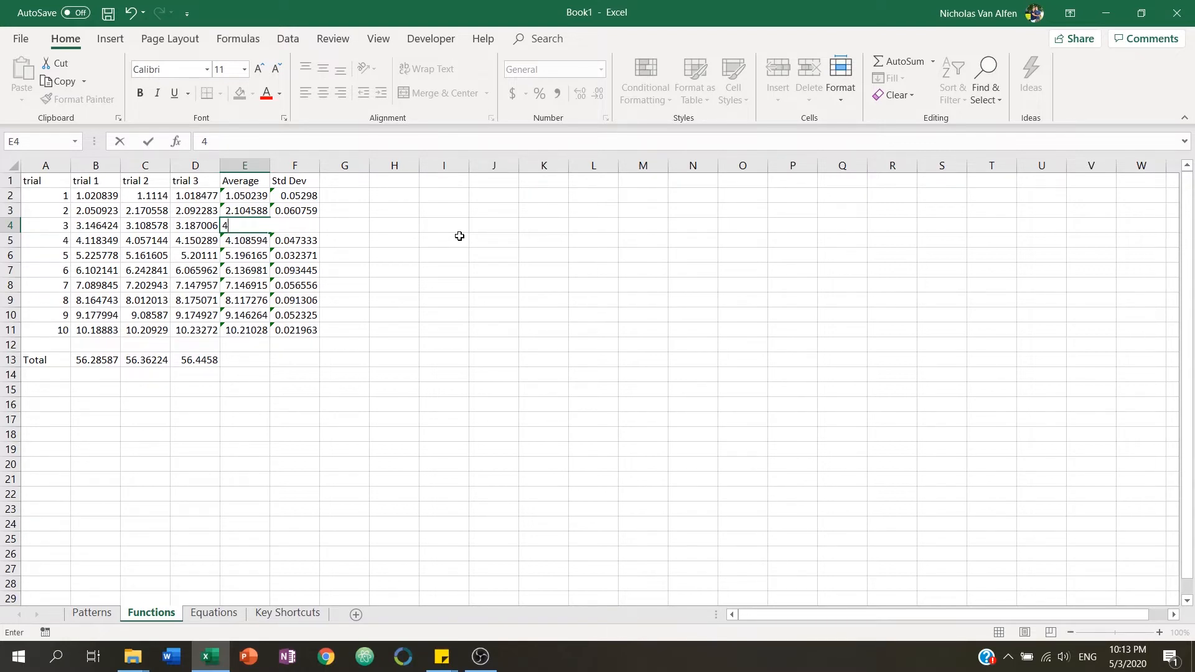
key(Escape)
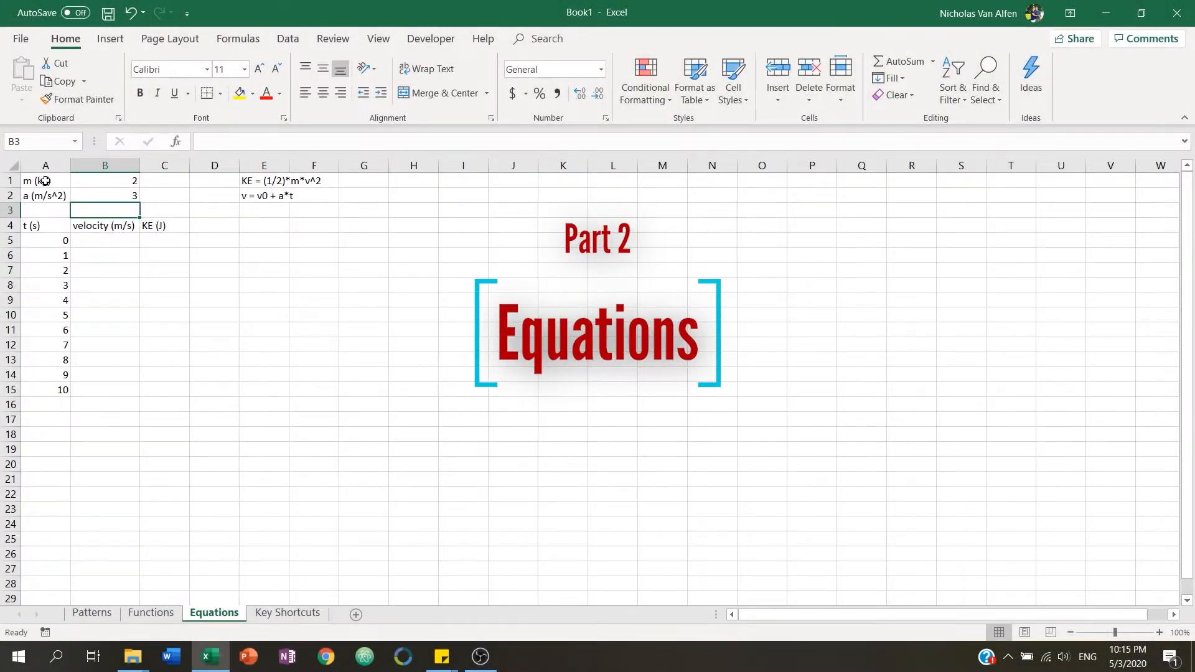
Review the mass, acceleration, time values and the kinetic energy and velocity equations on the Equations sheet.
drag(45, 180, 85, 190)
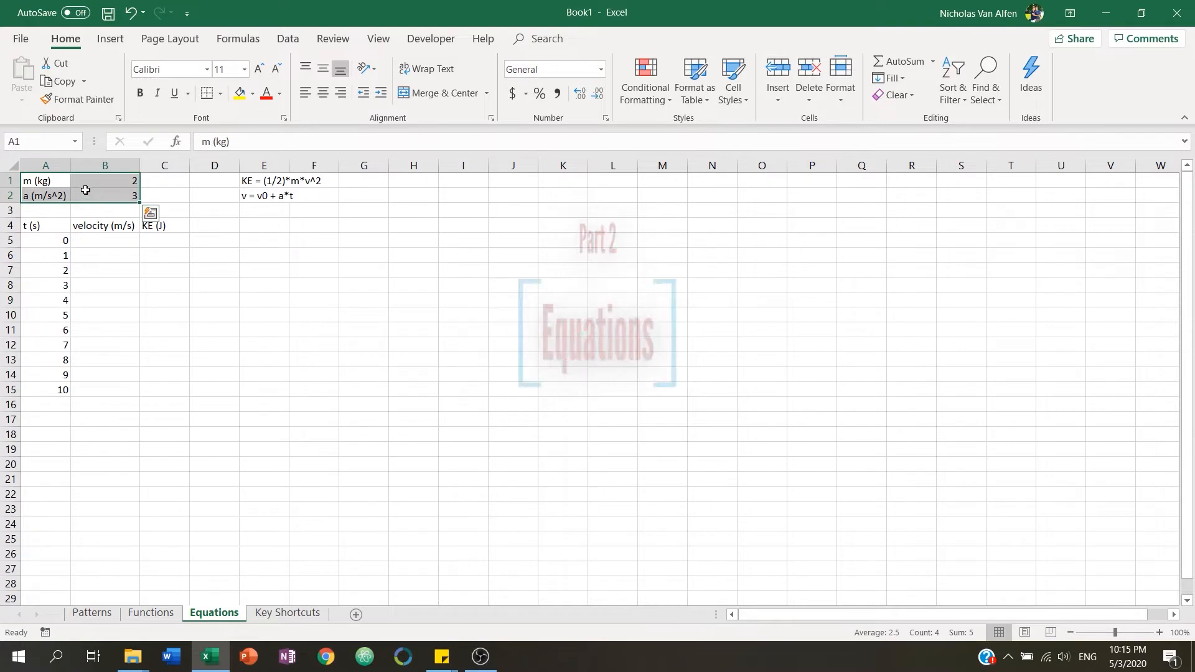
click(49, 180)
click(103, 181)
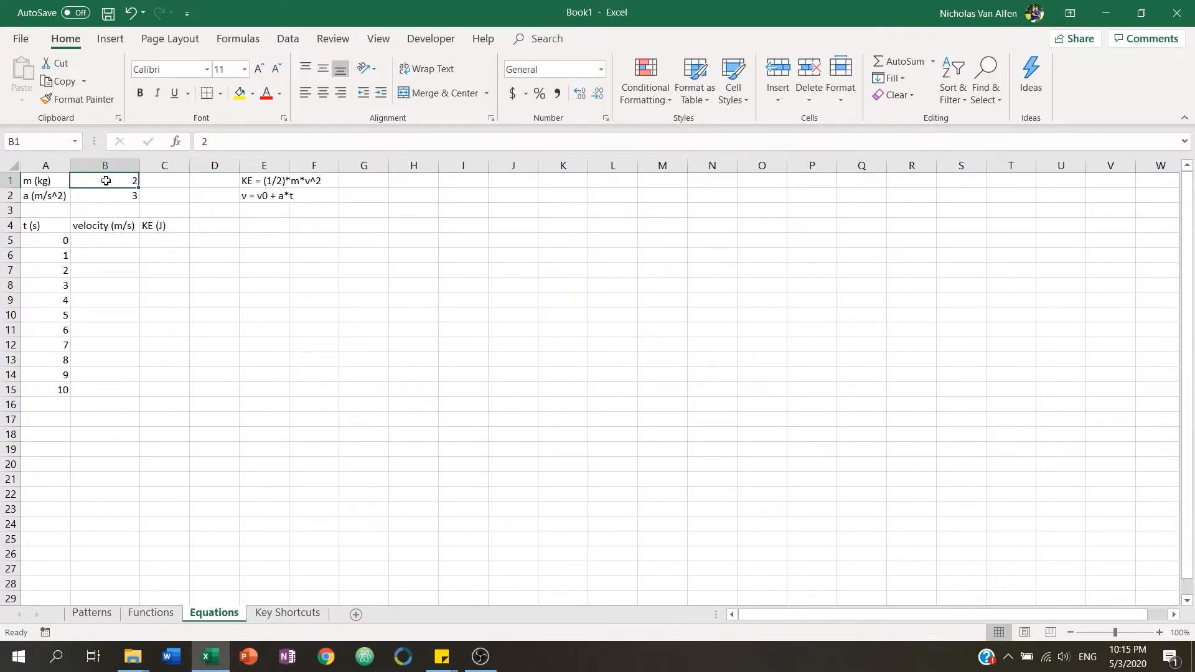
click(61, 193)
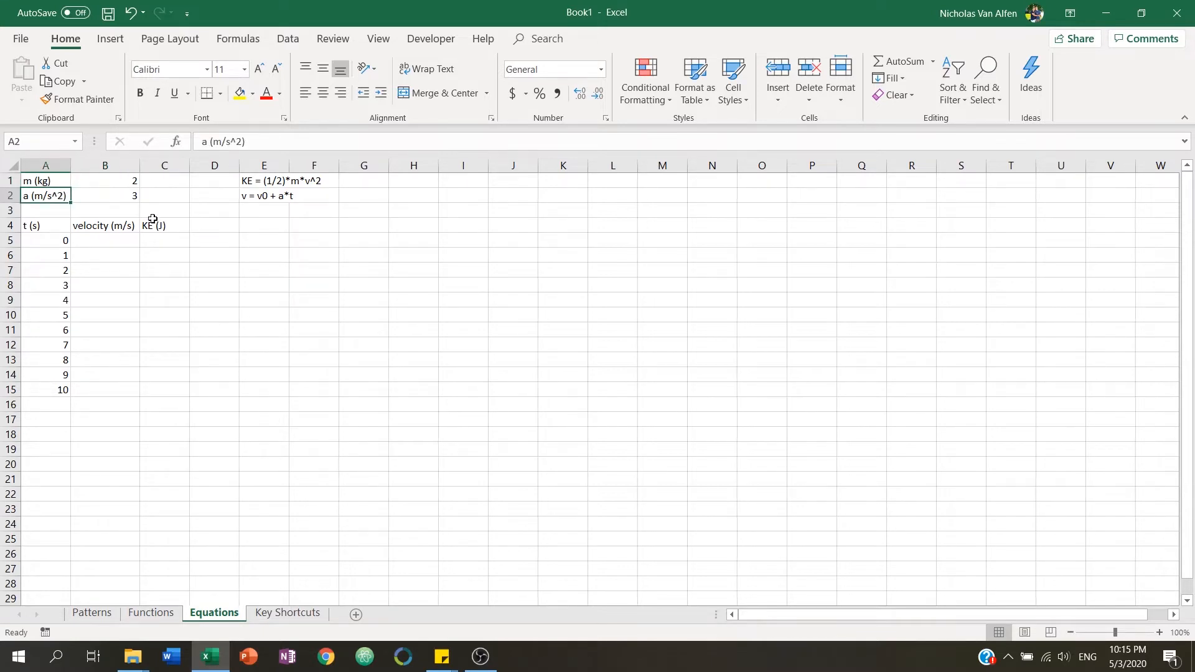
click(104, 197)
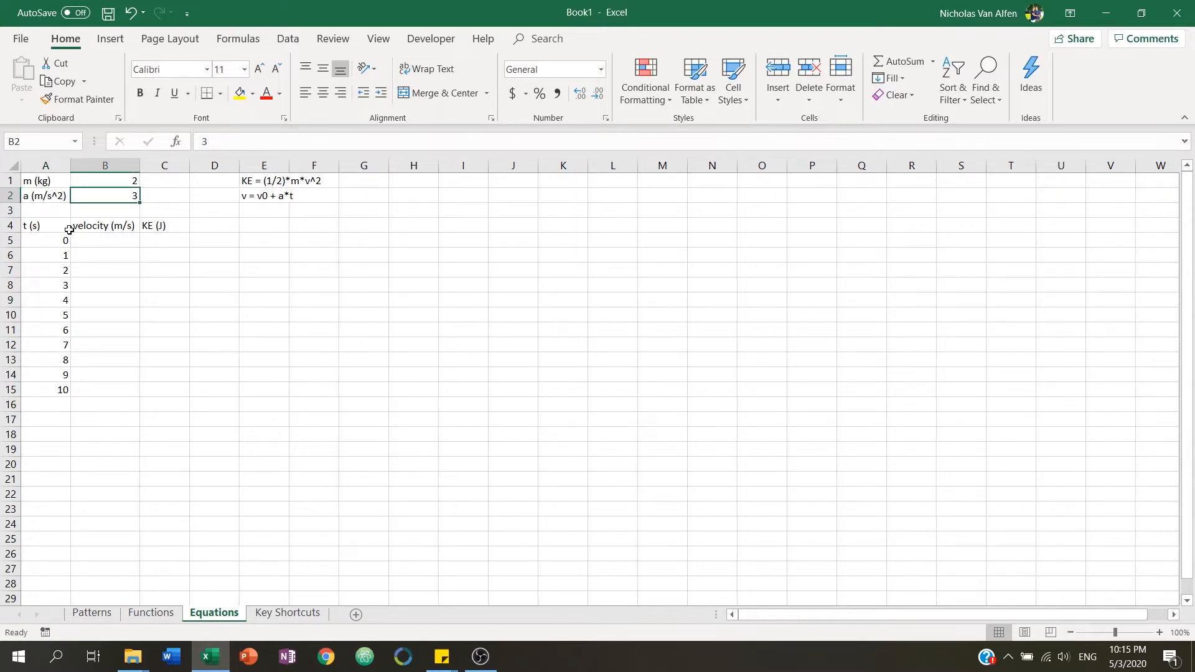
click(51, 225)
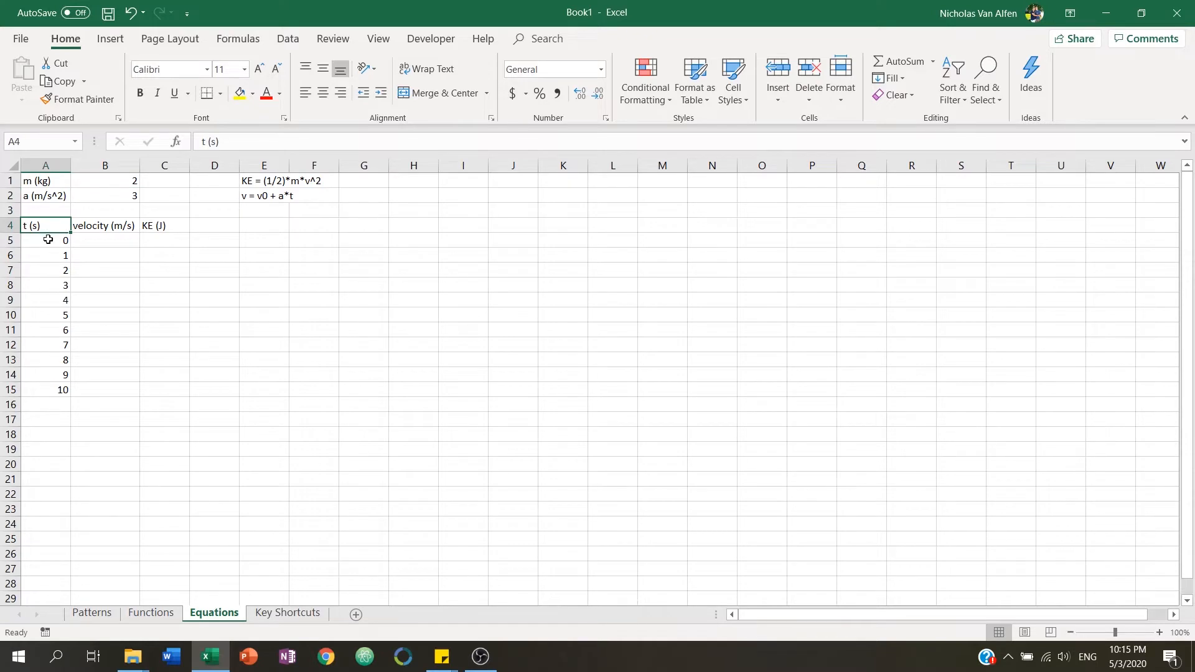
click(48, 240)
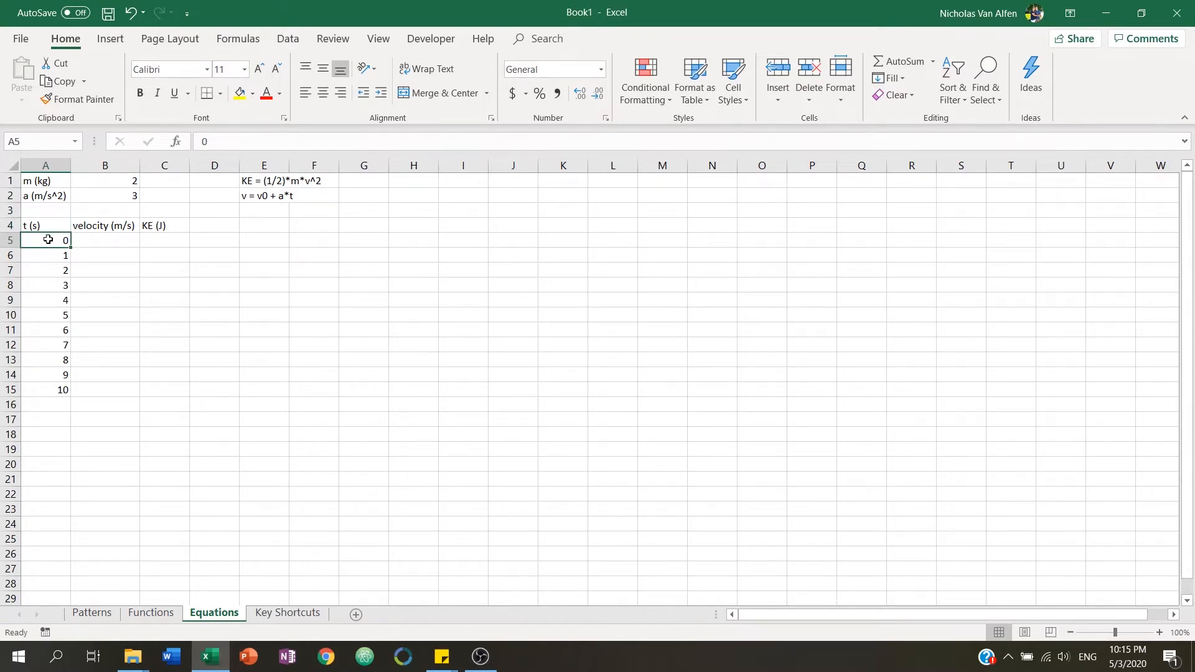
click(56, 257)
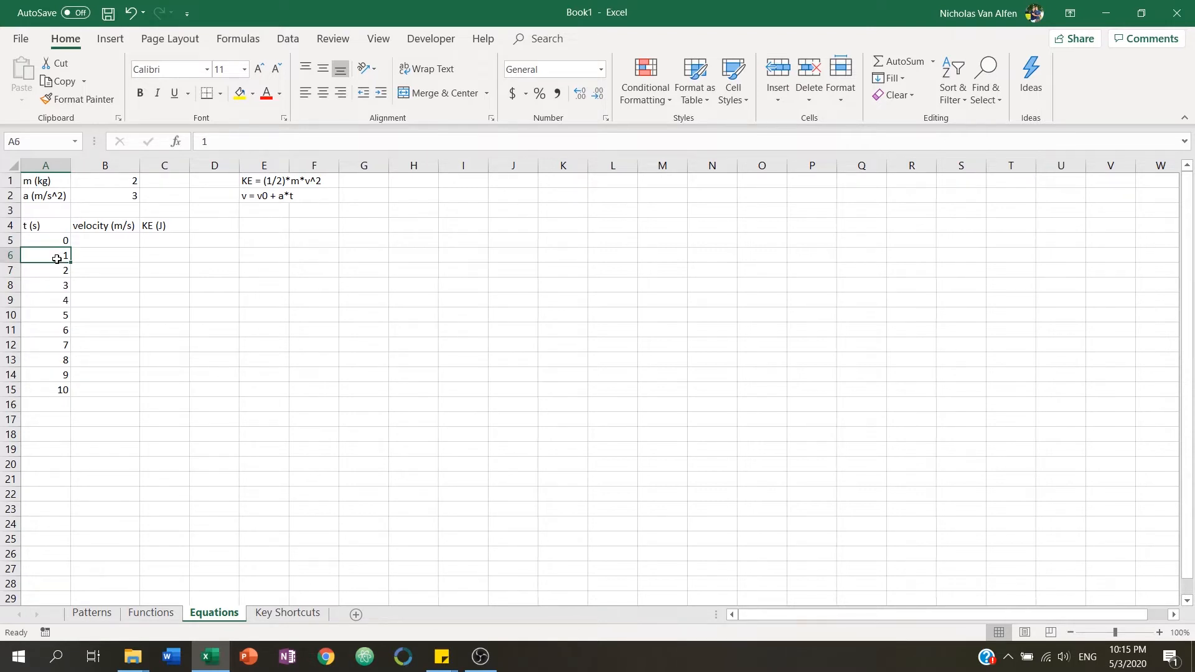
click(55, 268)
click(56, 297)
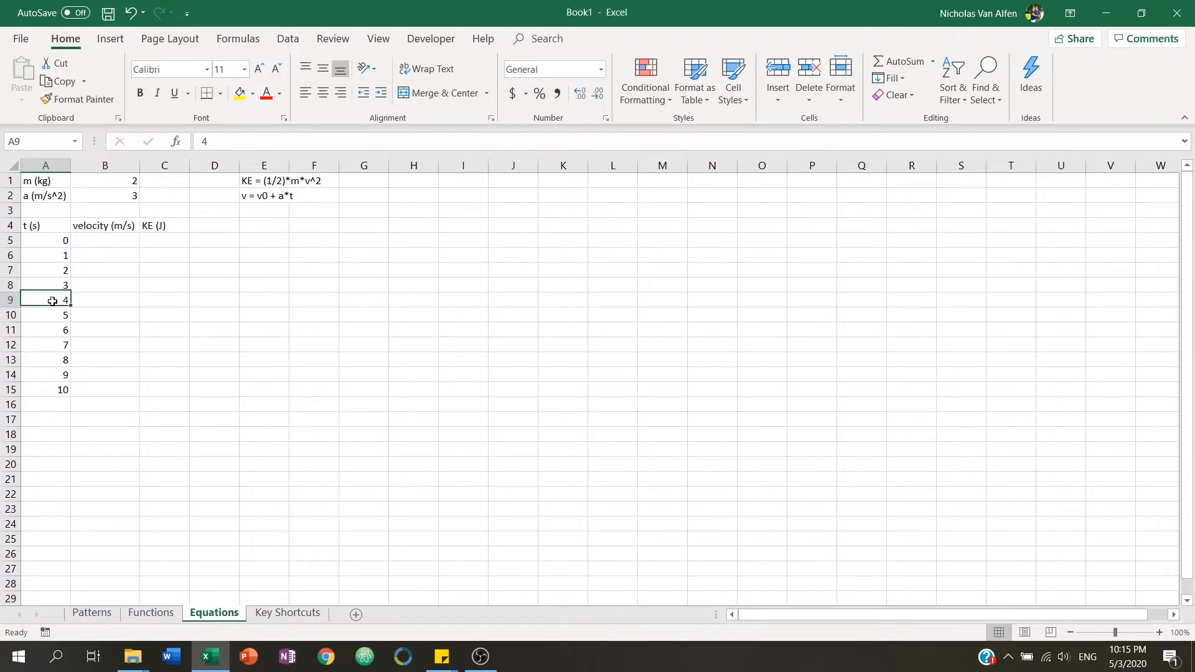
click(58, 391)
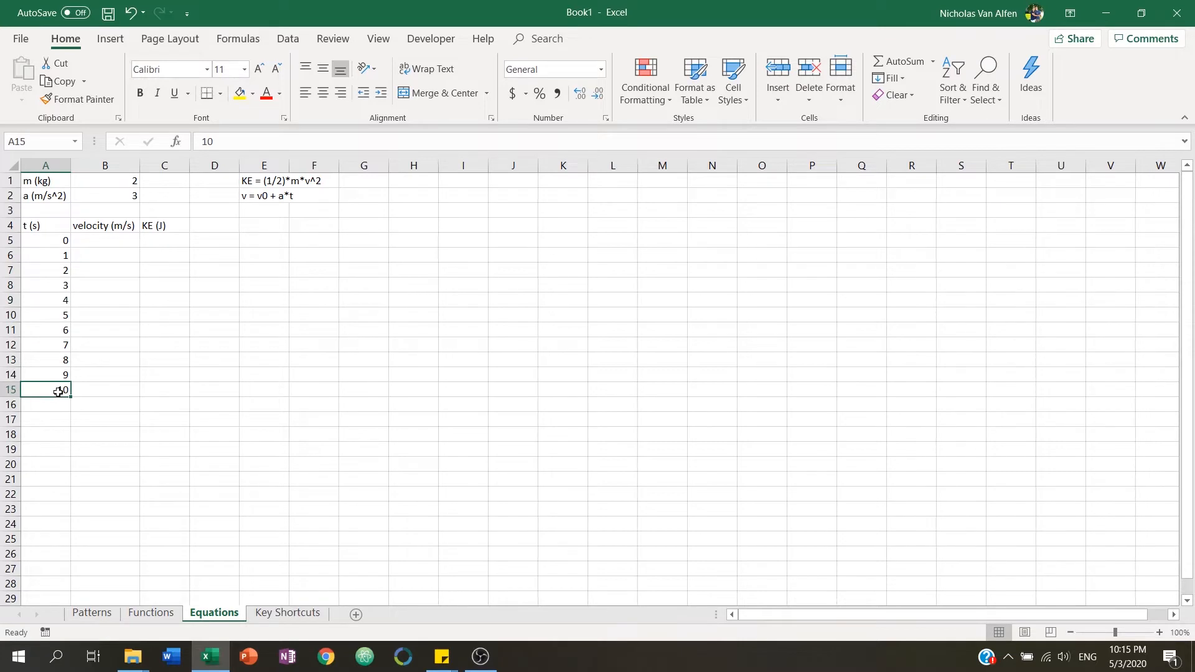
click(253, 197)
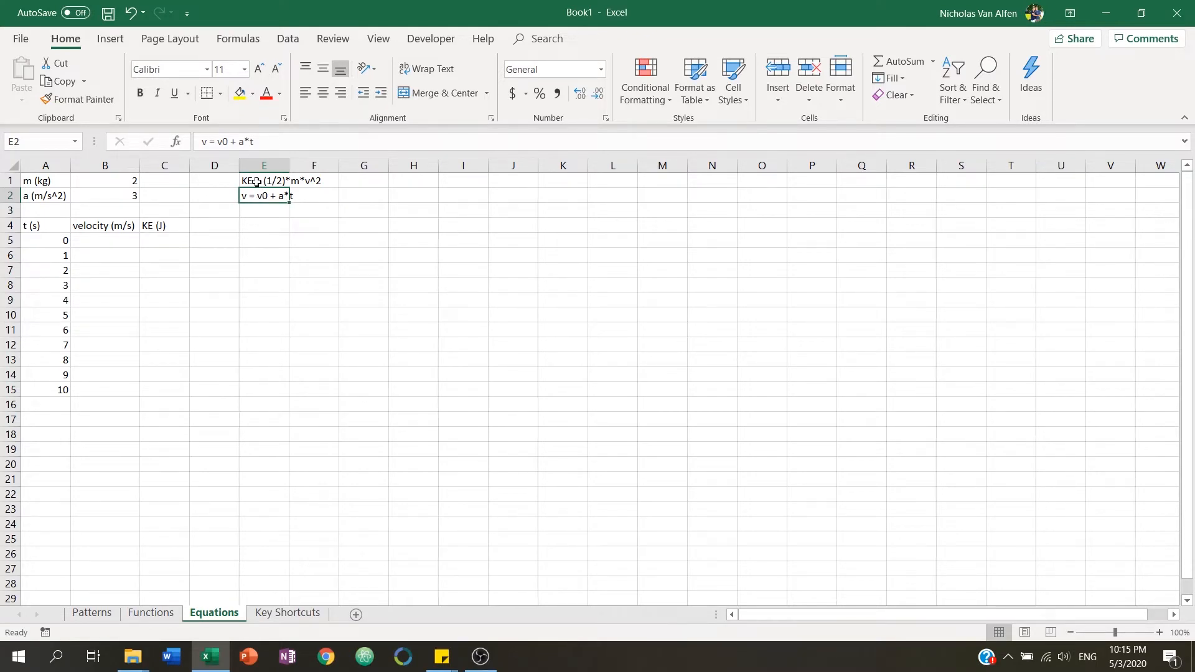
click(256, 182)
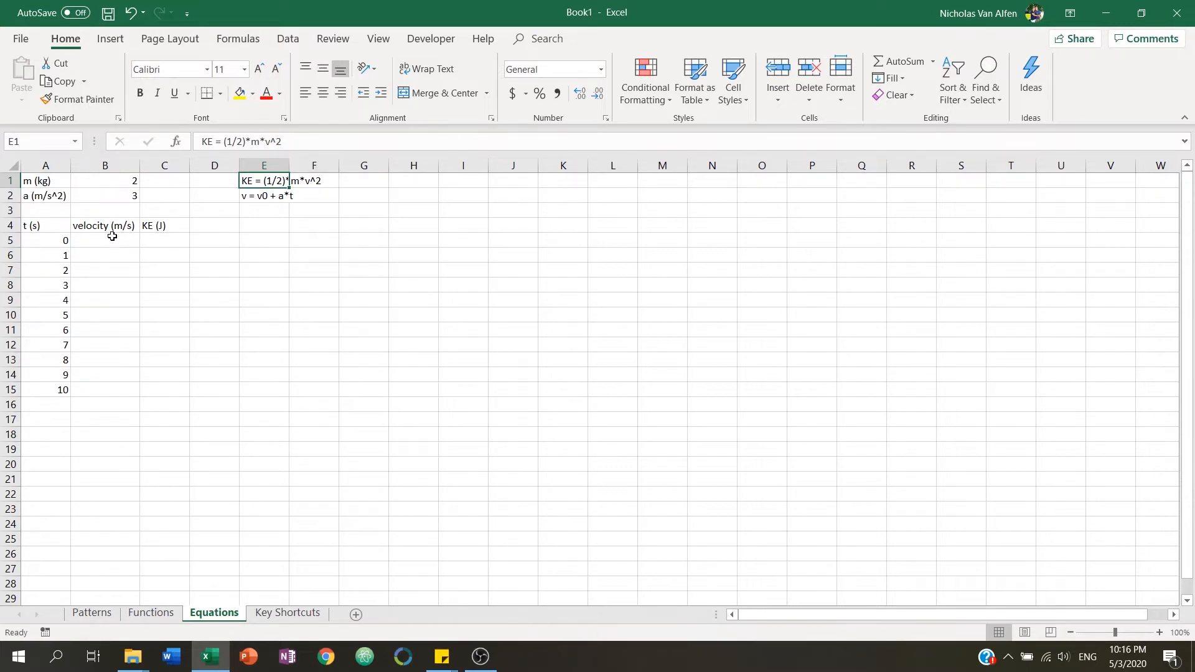
Enter 0 as the initial velocity in B5.
click(113, 236)
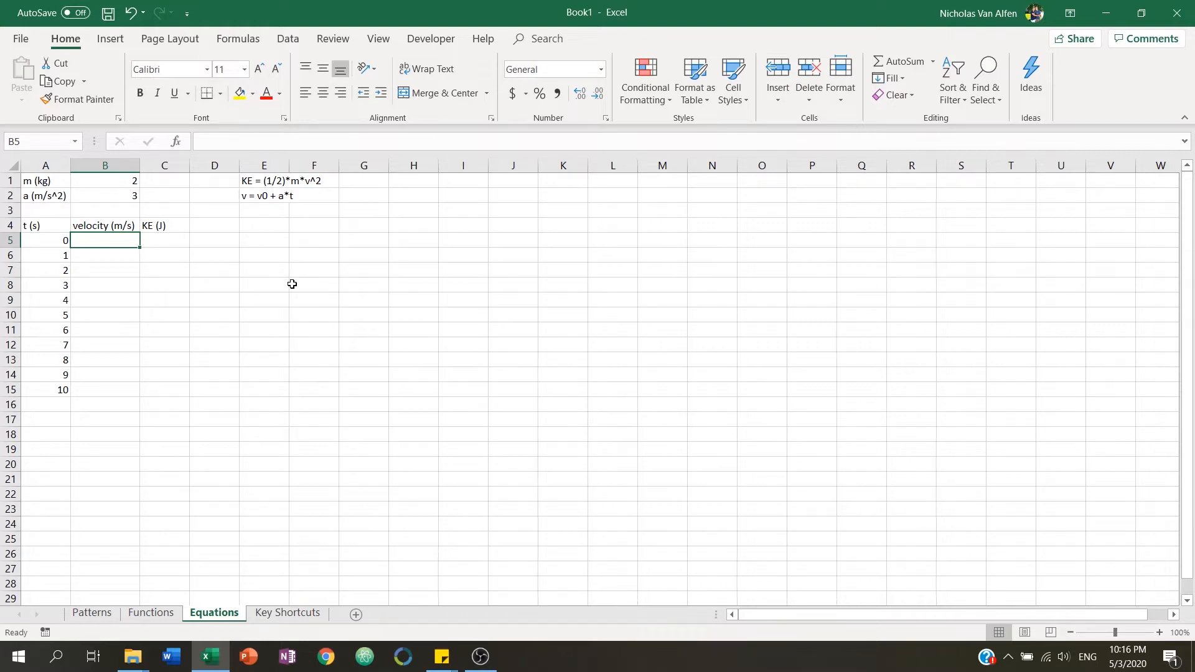
text(0)
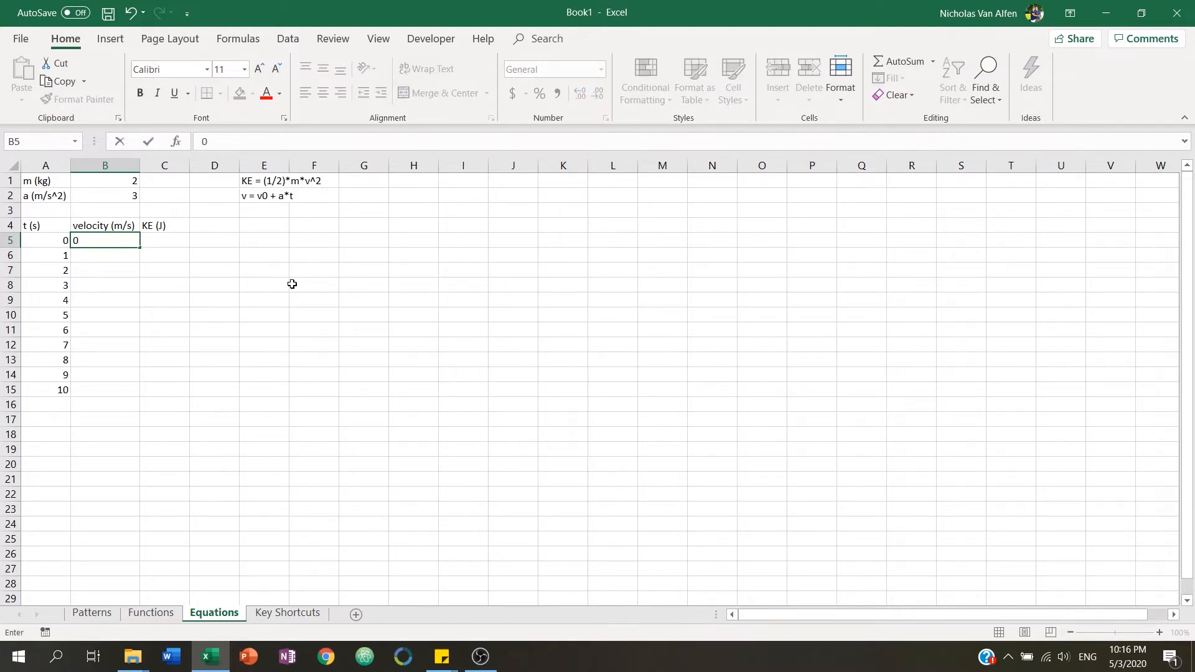
key(Tab)
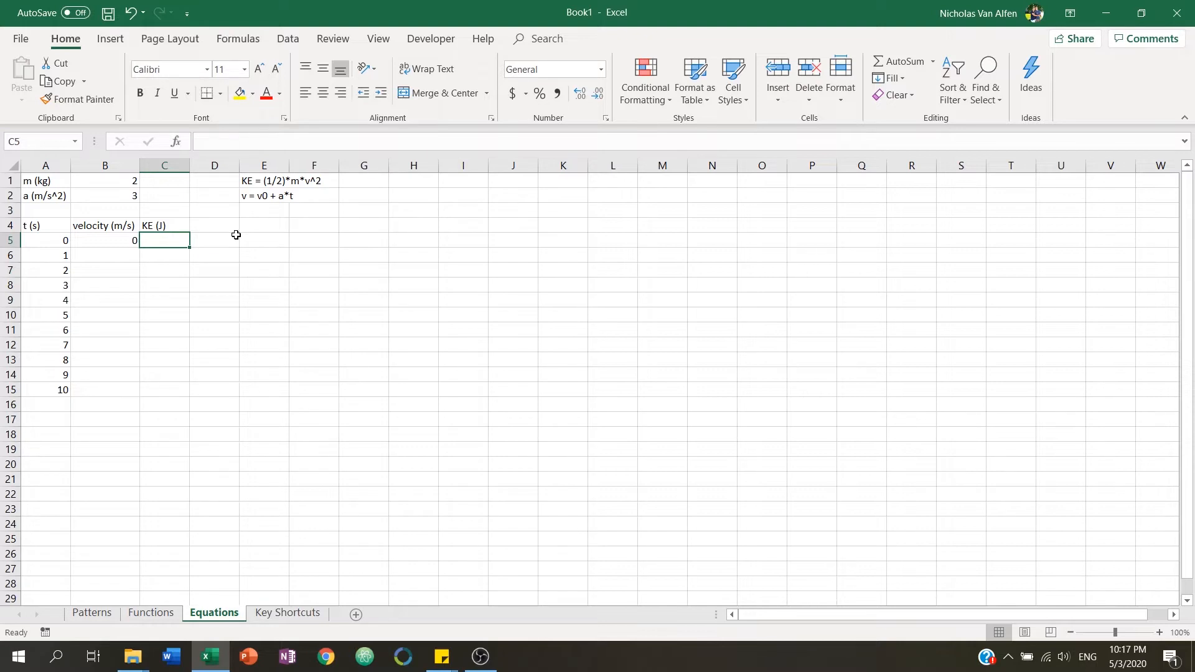
Enter =(1/2)*B1*B5^2 in C5 to compute the kinetic energy from mass and velocity.
text(=)
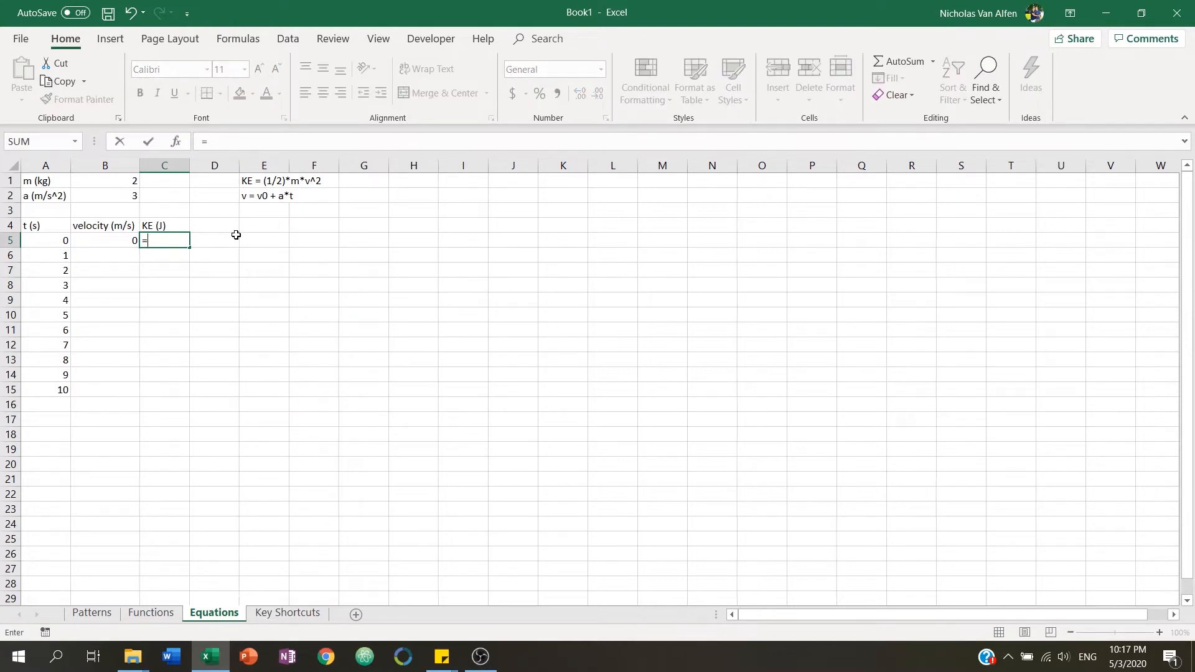
text((1/2)*)
click(113, 182)
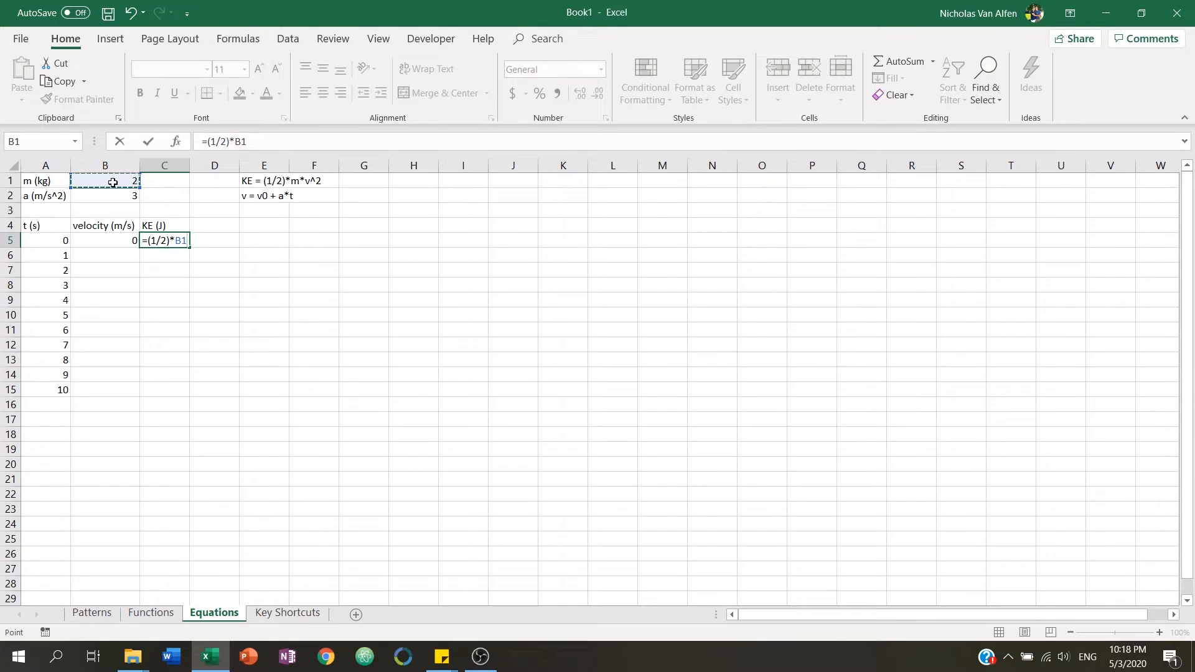
text(*)
click(115, 240)
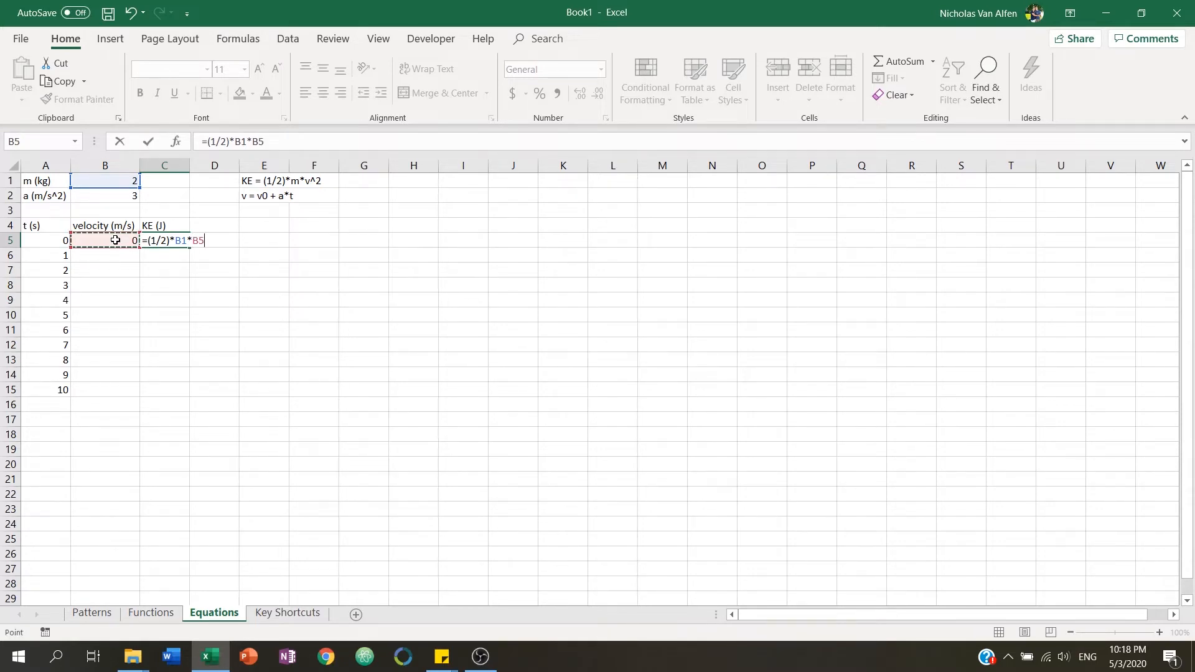
text(^2)
key(Return)
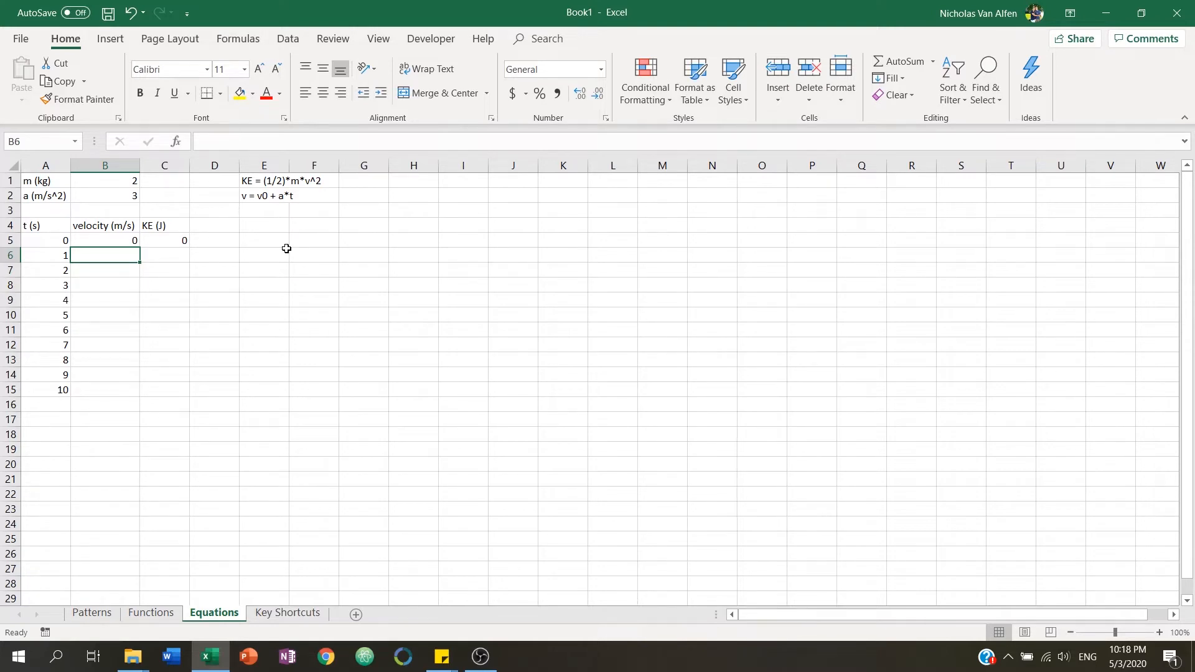
Enter =B5+B2*A6 in B6 to compute the velocity at 1 second.
text(=)
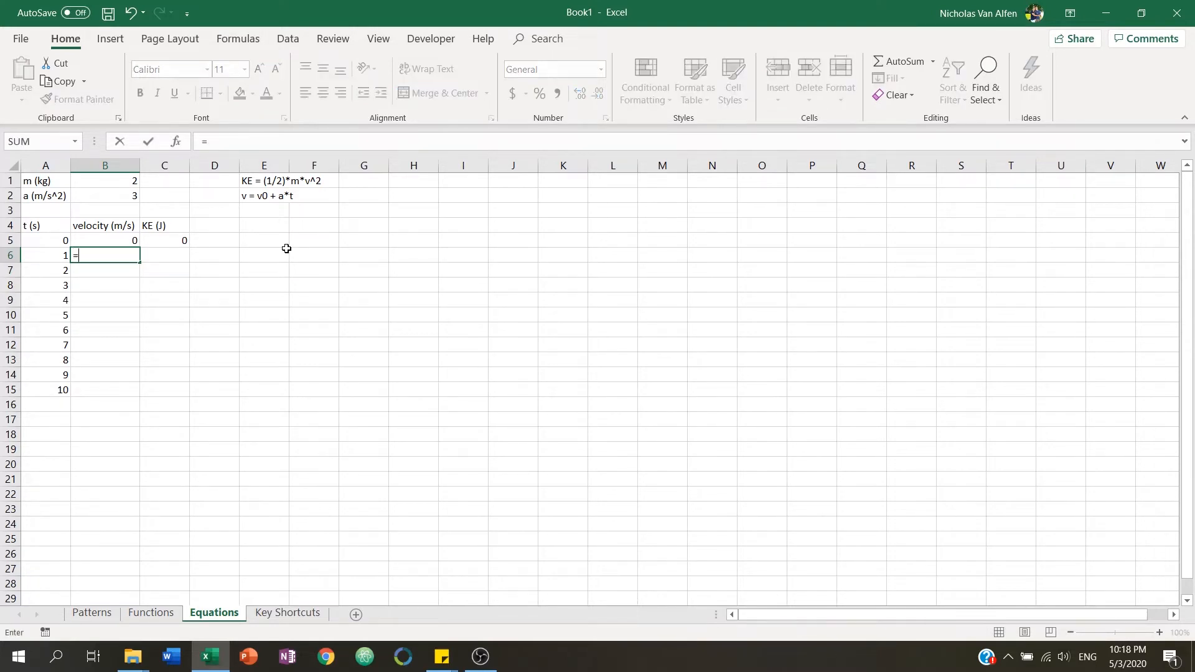
key(Up)
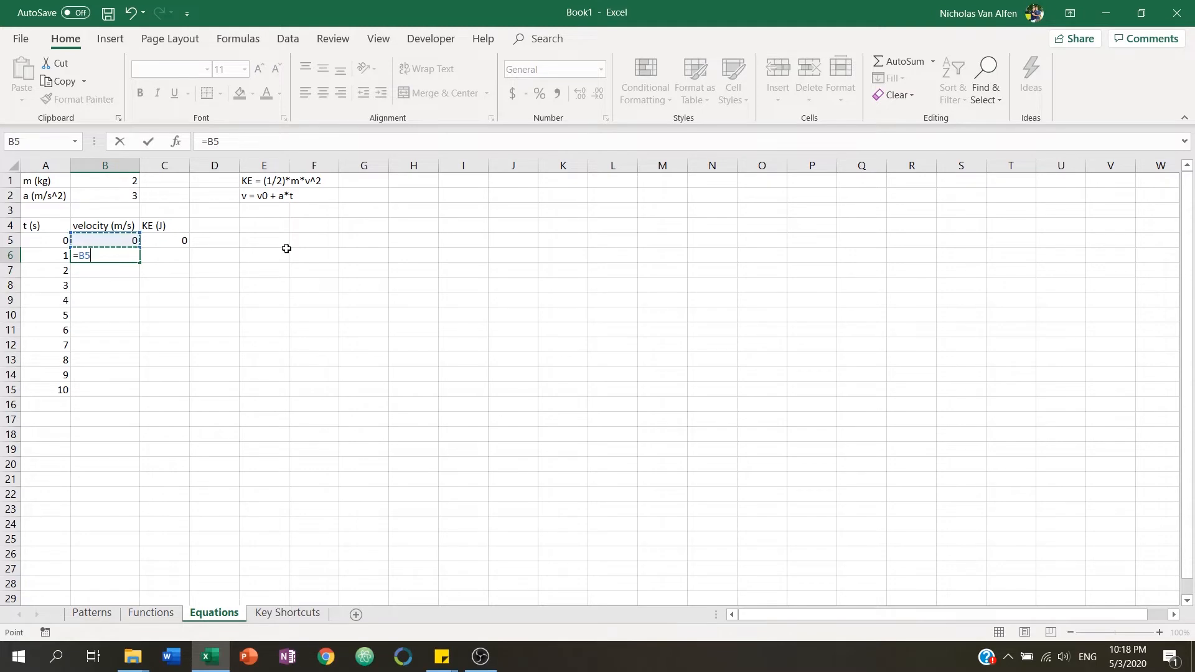
text(+)
click(130, 192)
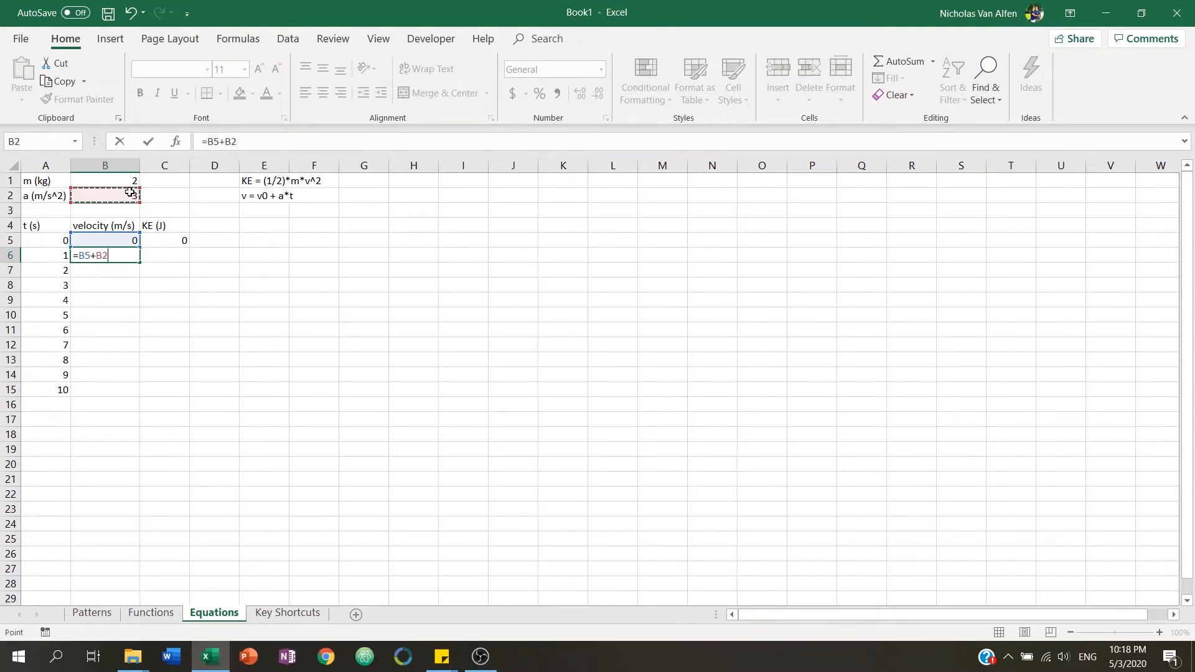
text(*)
click(40, 256)
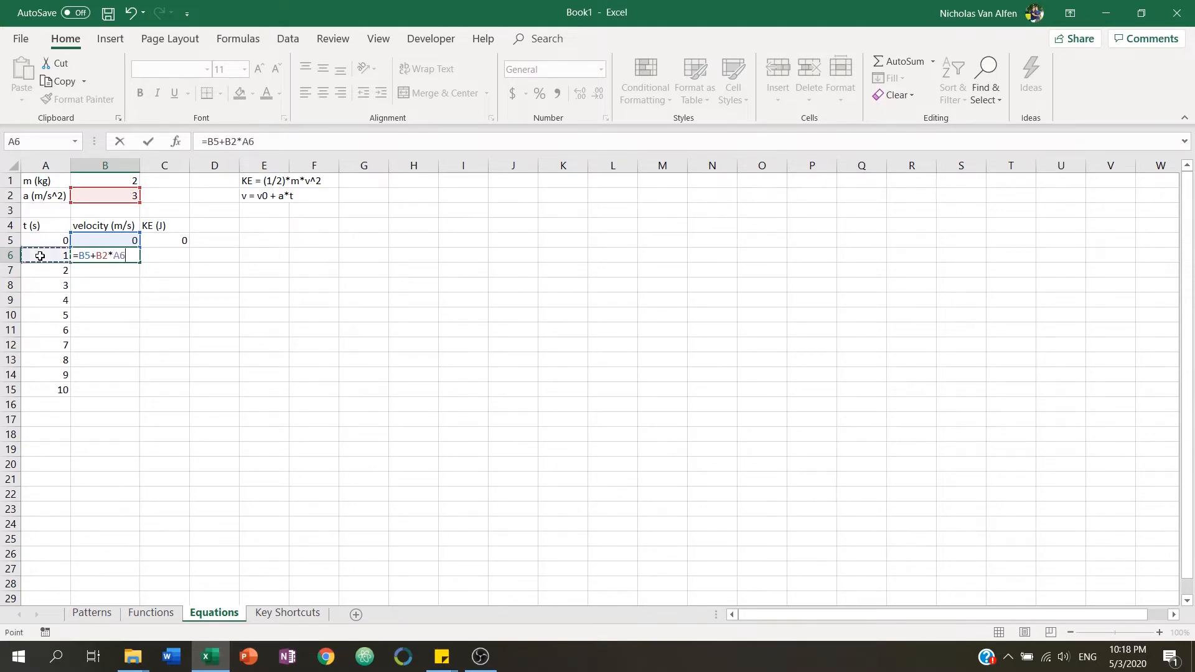
key(Return)
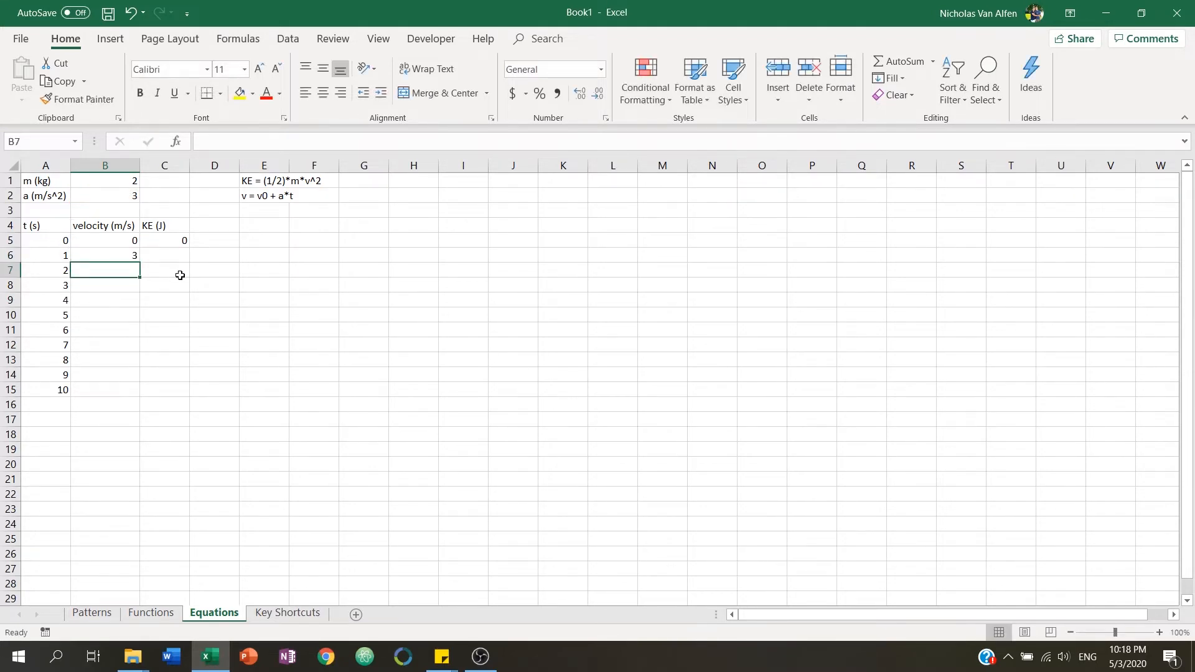
Fill the velocity formula from B6 down through B15.
click(128, 257)
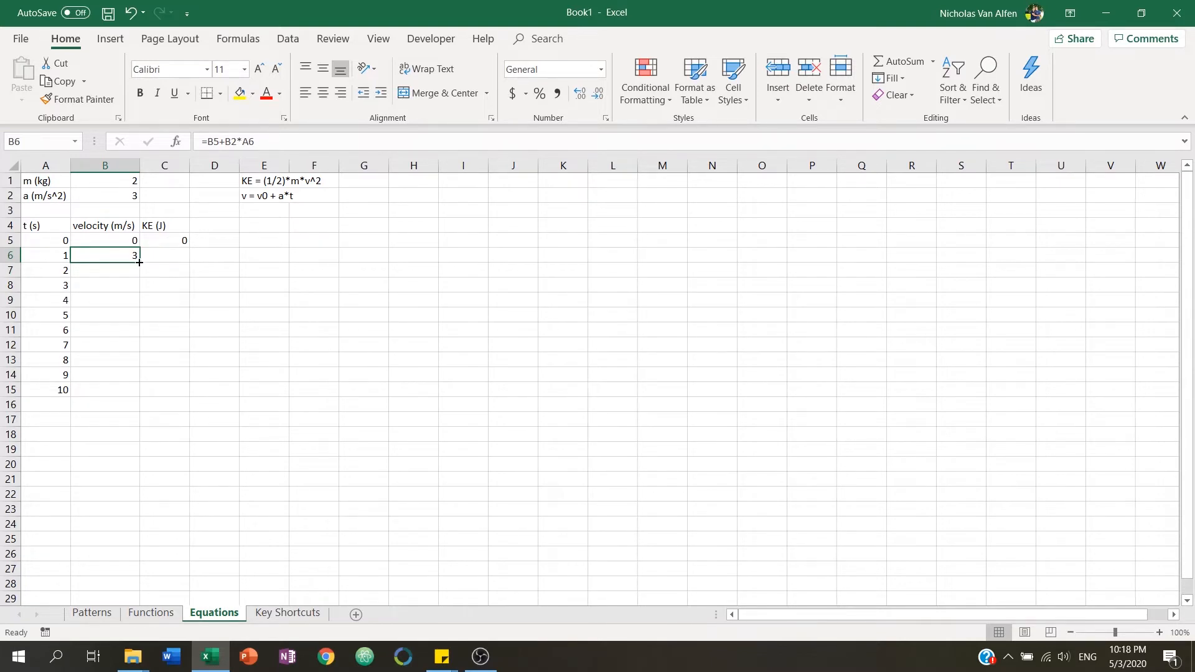
drag(139, 262, 137, 392)
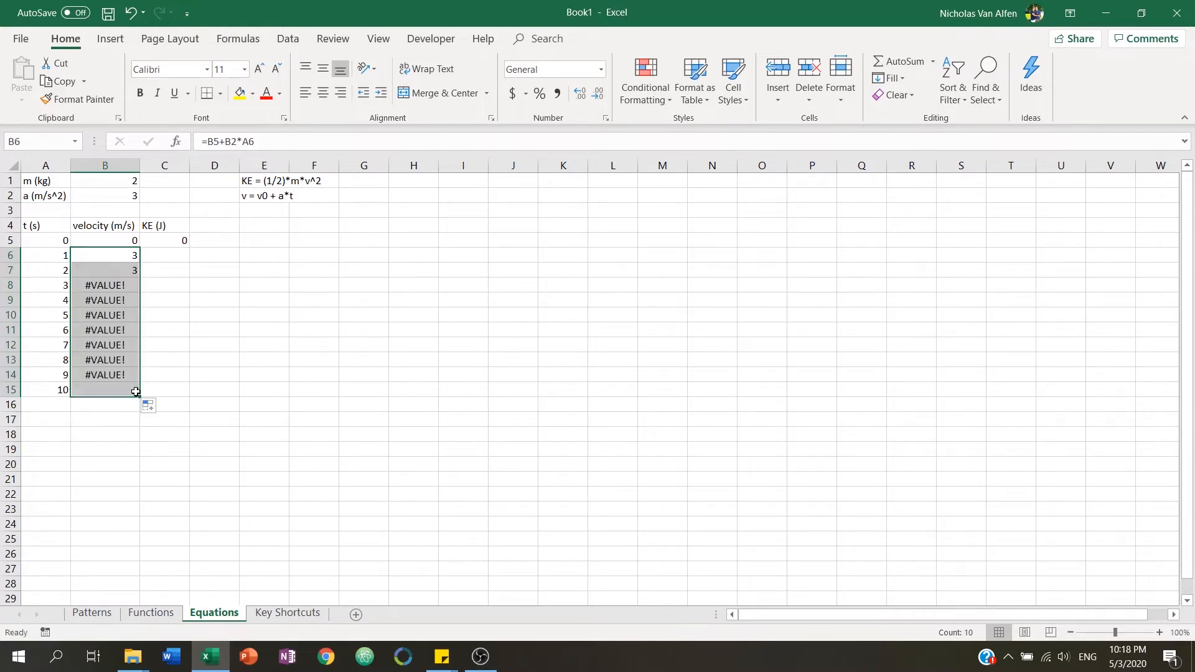
Inspect the copied velocity formulas in B6, B7 and B8 to see how their cell references shifted.
click(127, 269)
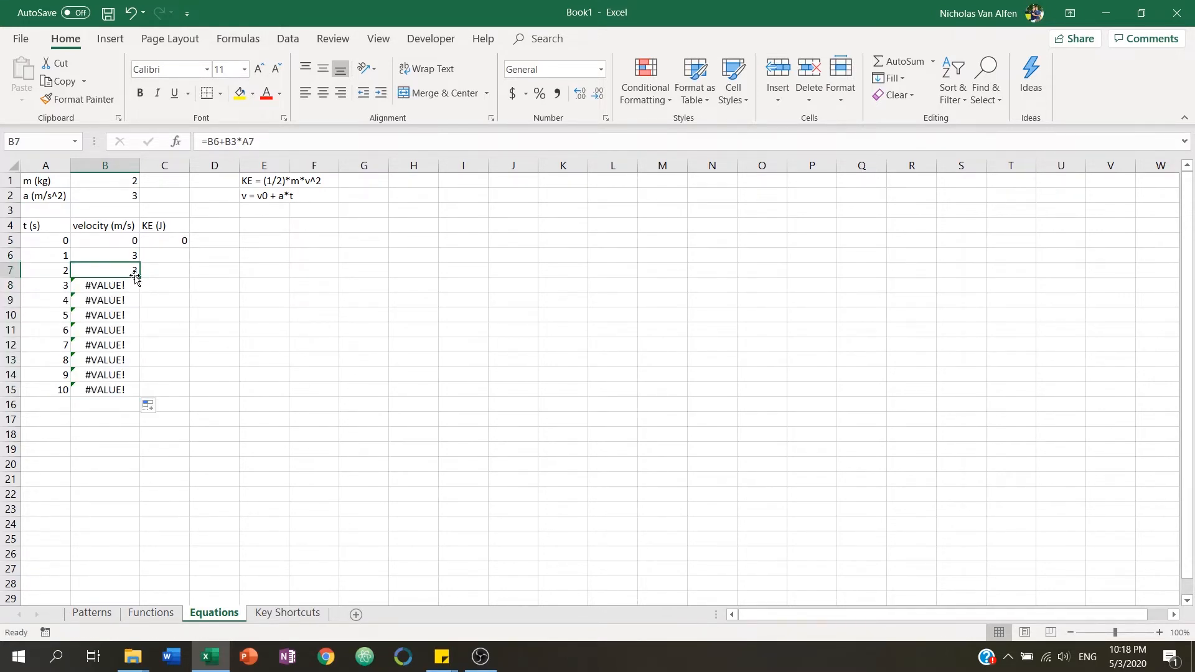
drag(122, 286, 124, 390)
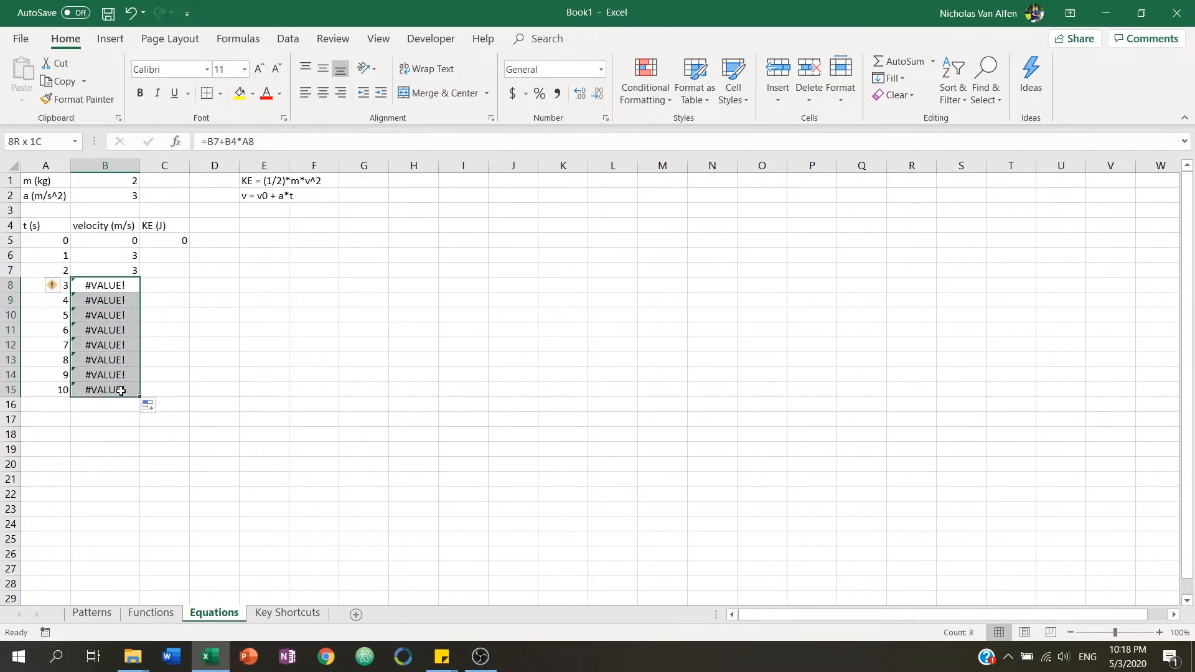
click(111, 252)
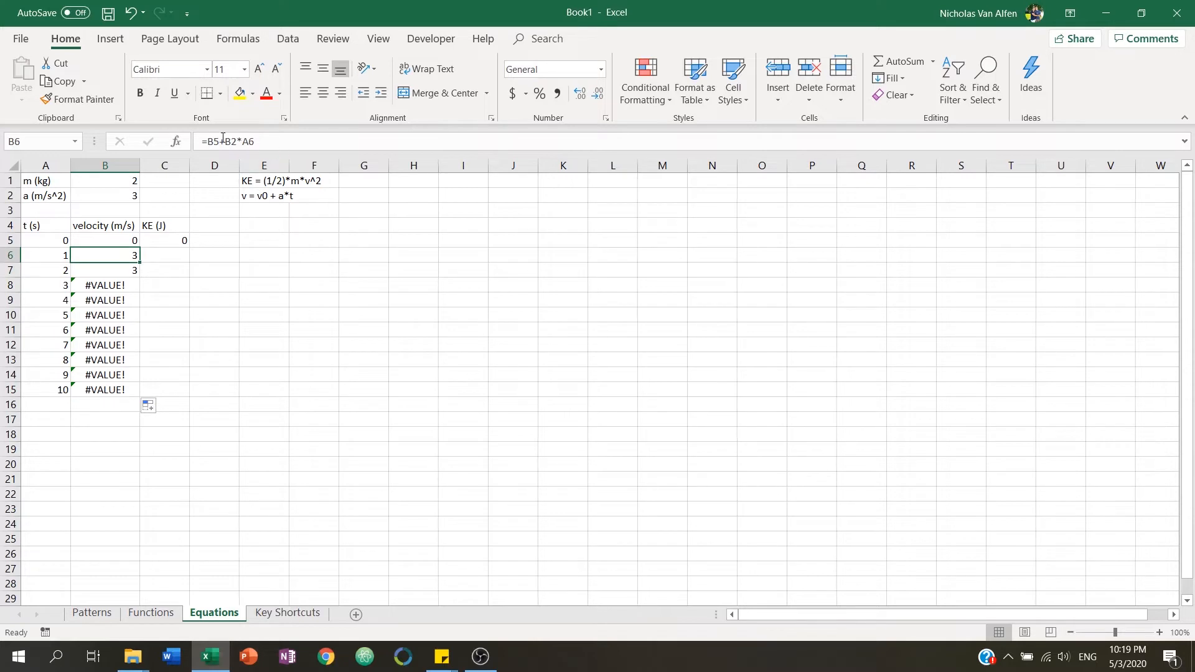
click(293, 142)
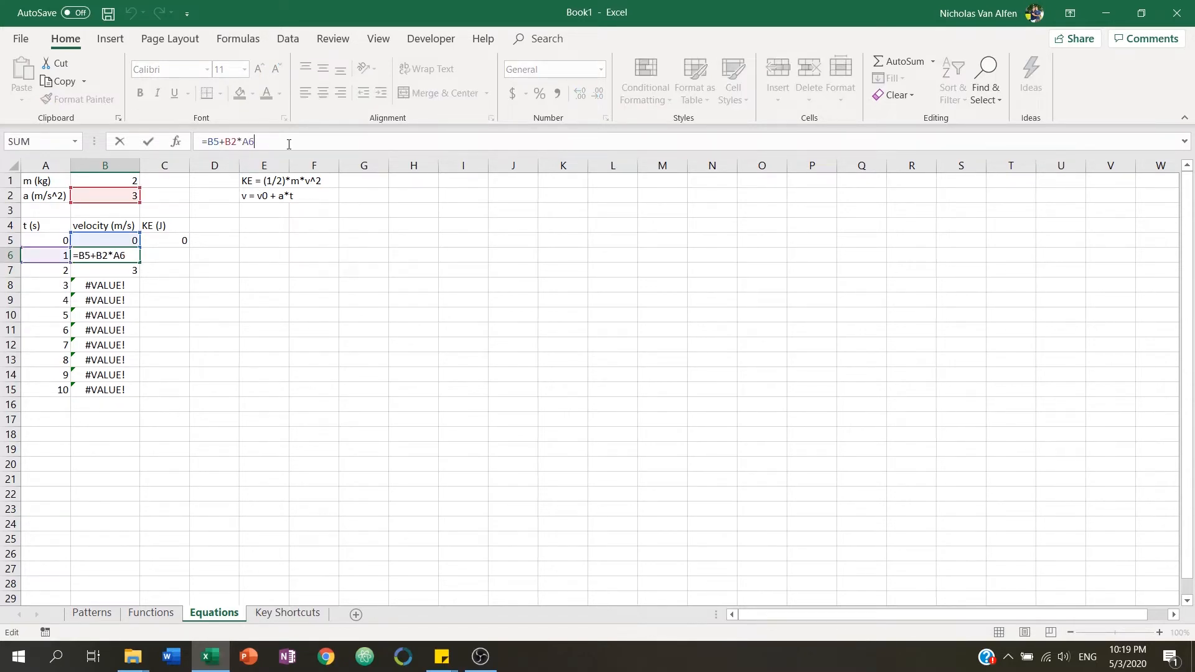
click(112, 255)
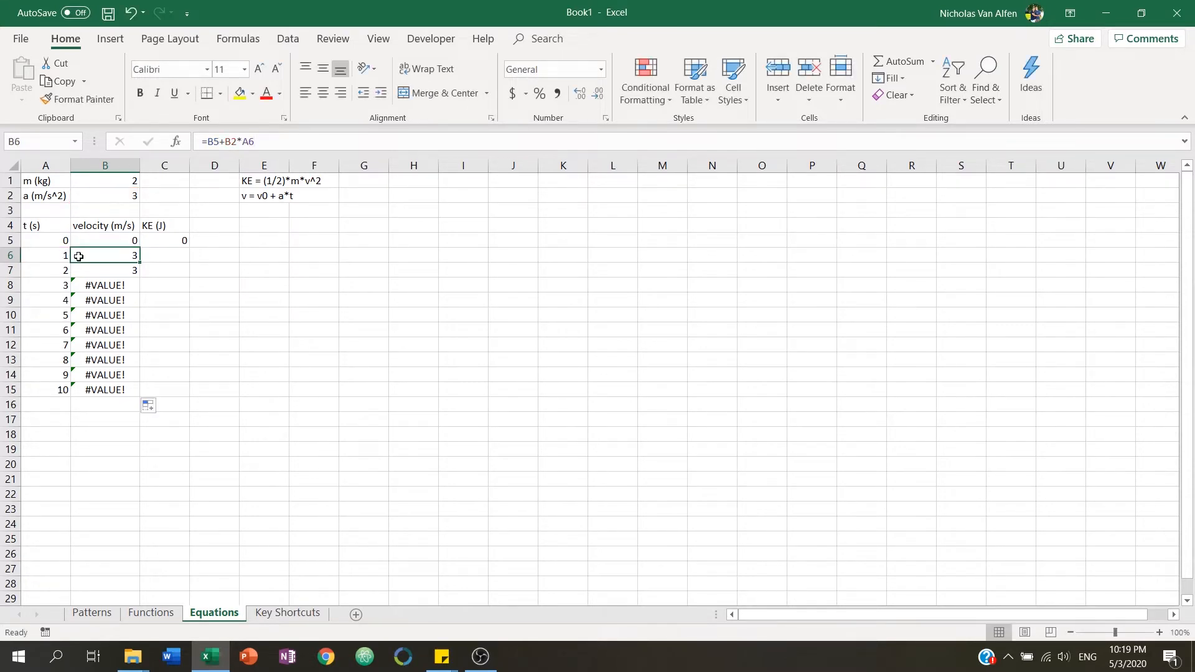
click(108, 270)
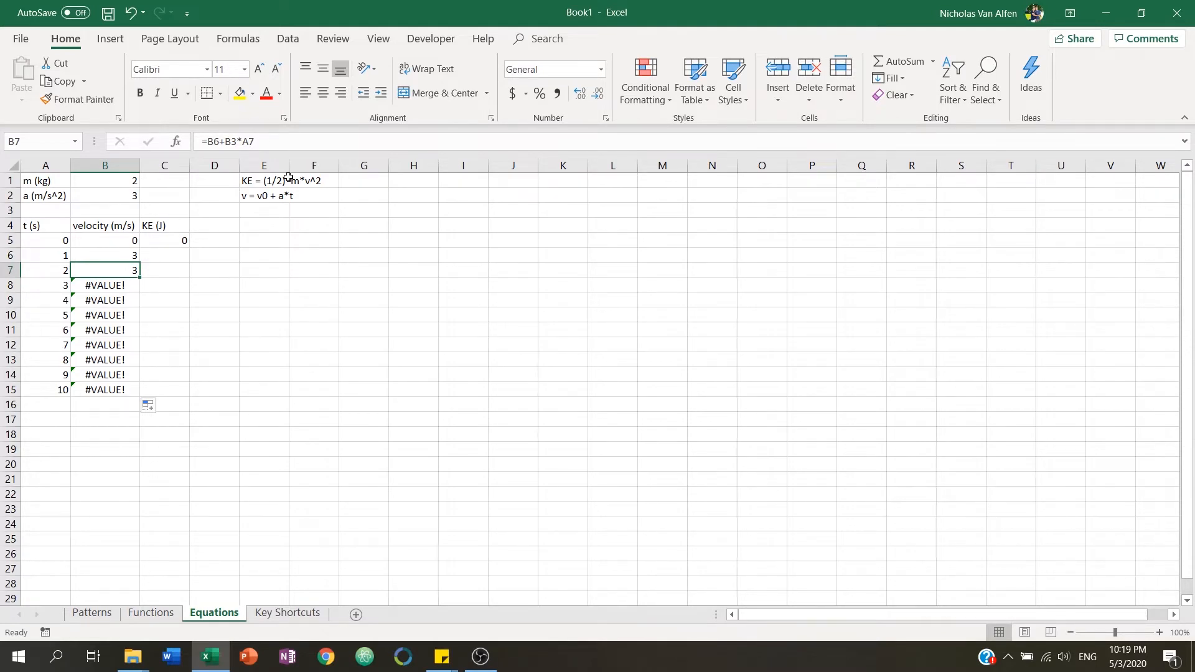
click(275, 141)
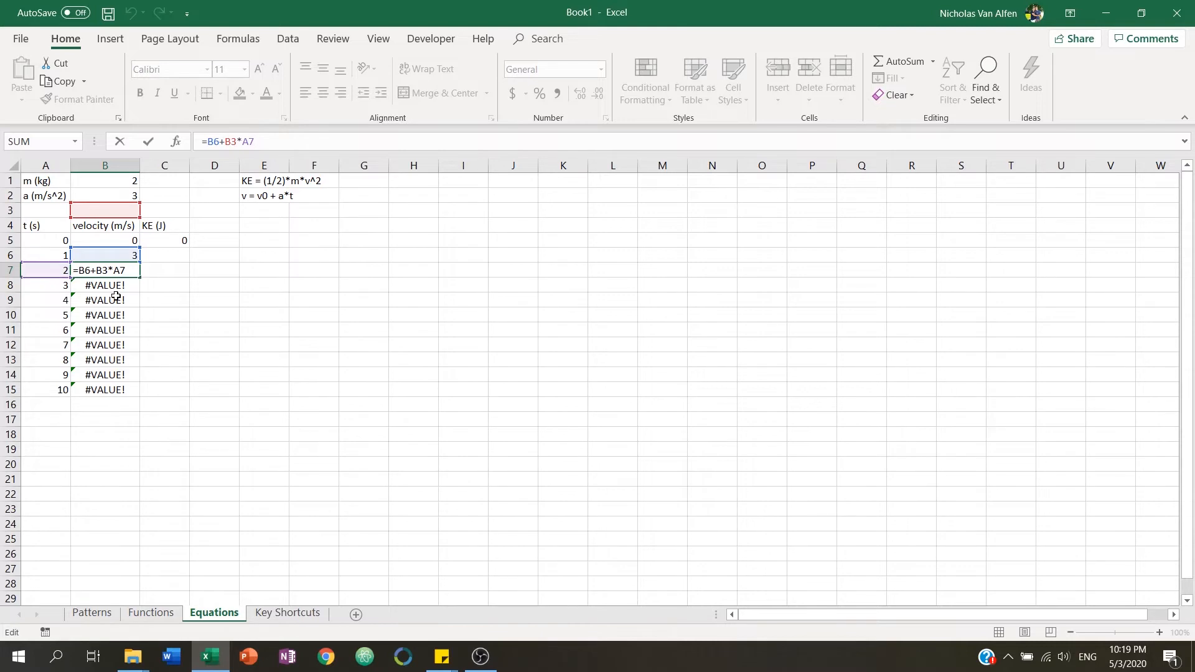
key(Return)
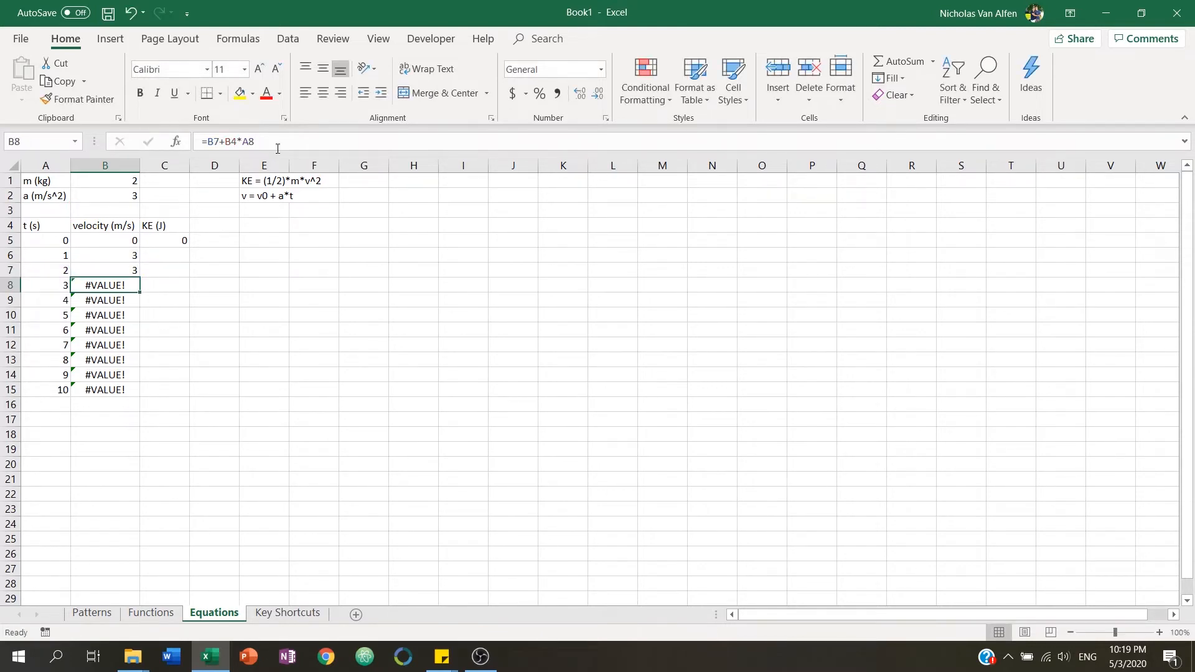
click(280, 142)
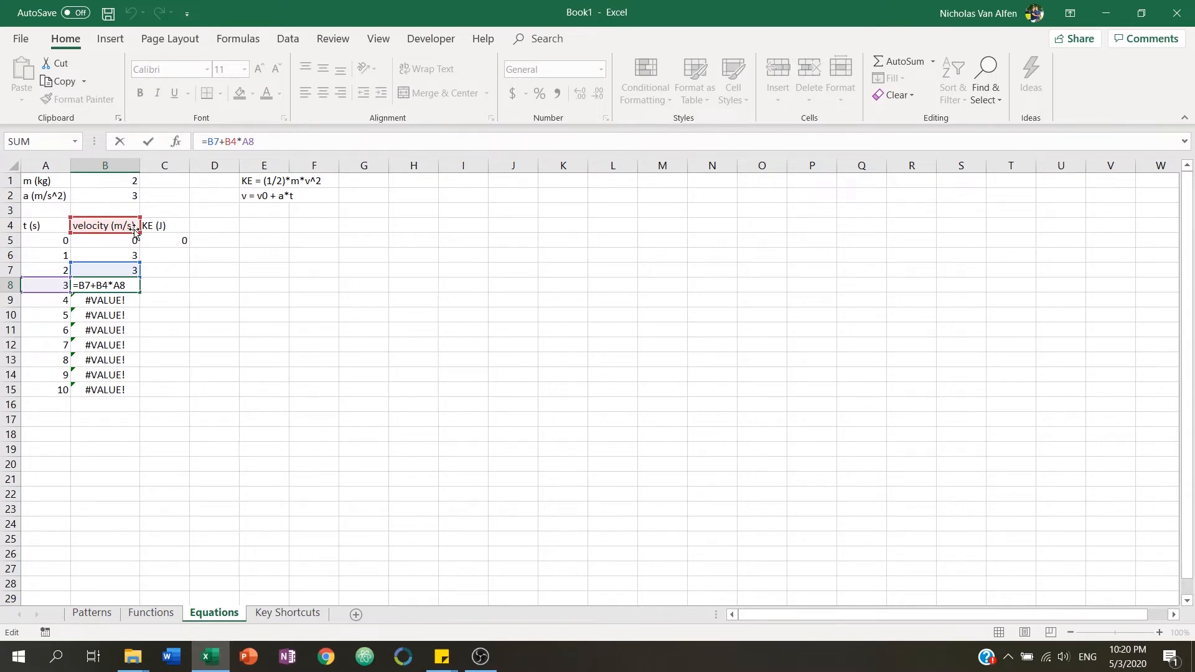
key(Escape)
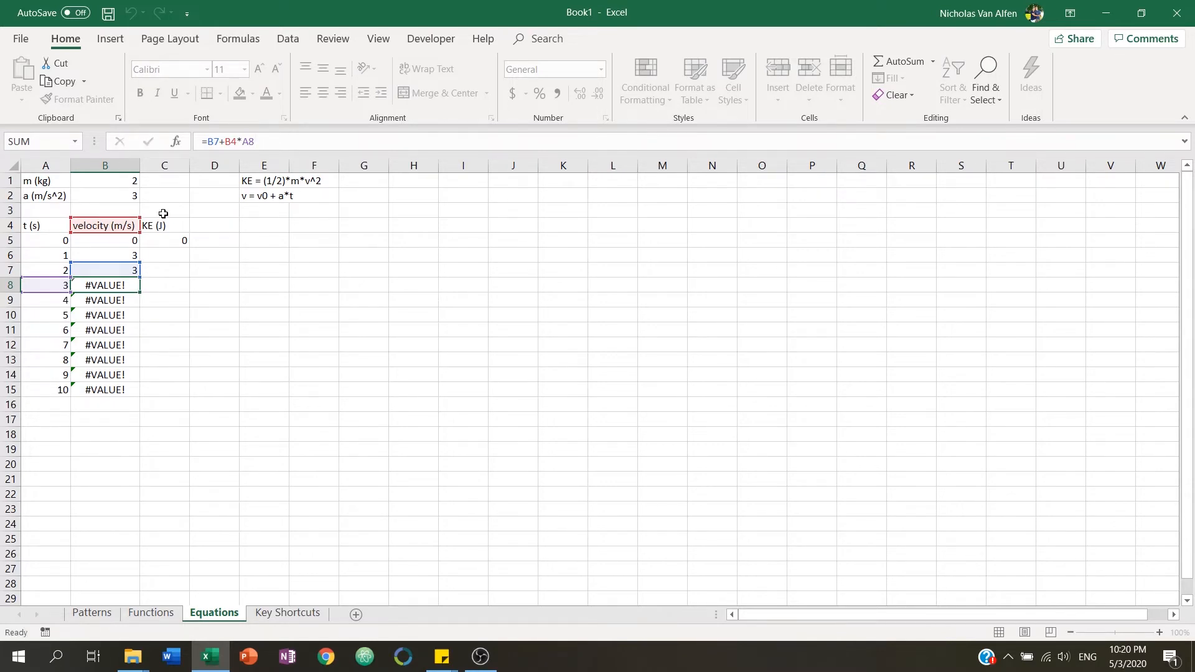
key(Up)
key(Up)
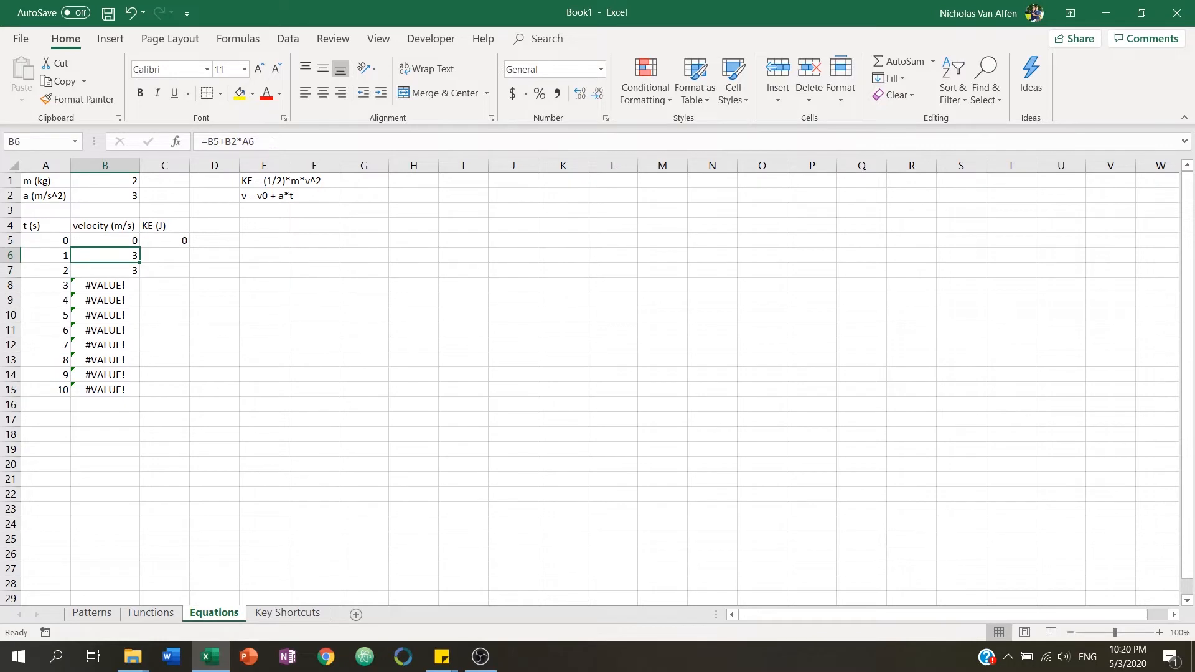
Make the B5 and B2 references absolute in the B6 formula so it reads =$B$5+$B$2*A6.
click(274, 142)
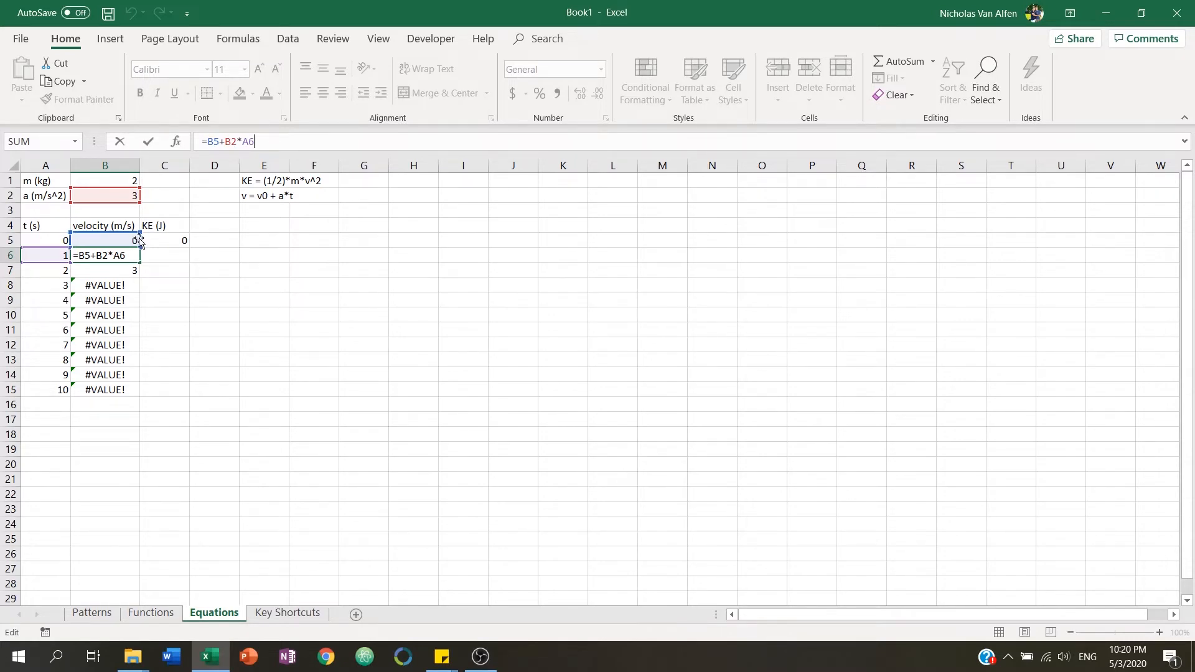
click(209, 141)
text($)
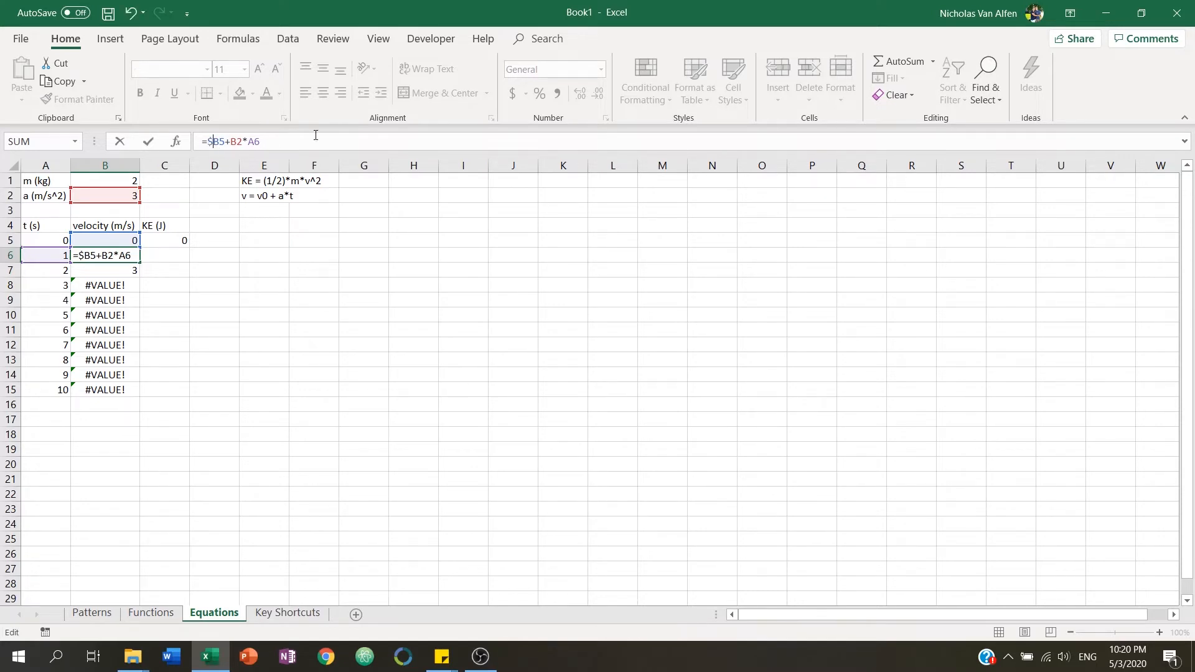
key(Right)
text($)
text($B$)
key(Right)
key(Return)
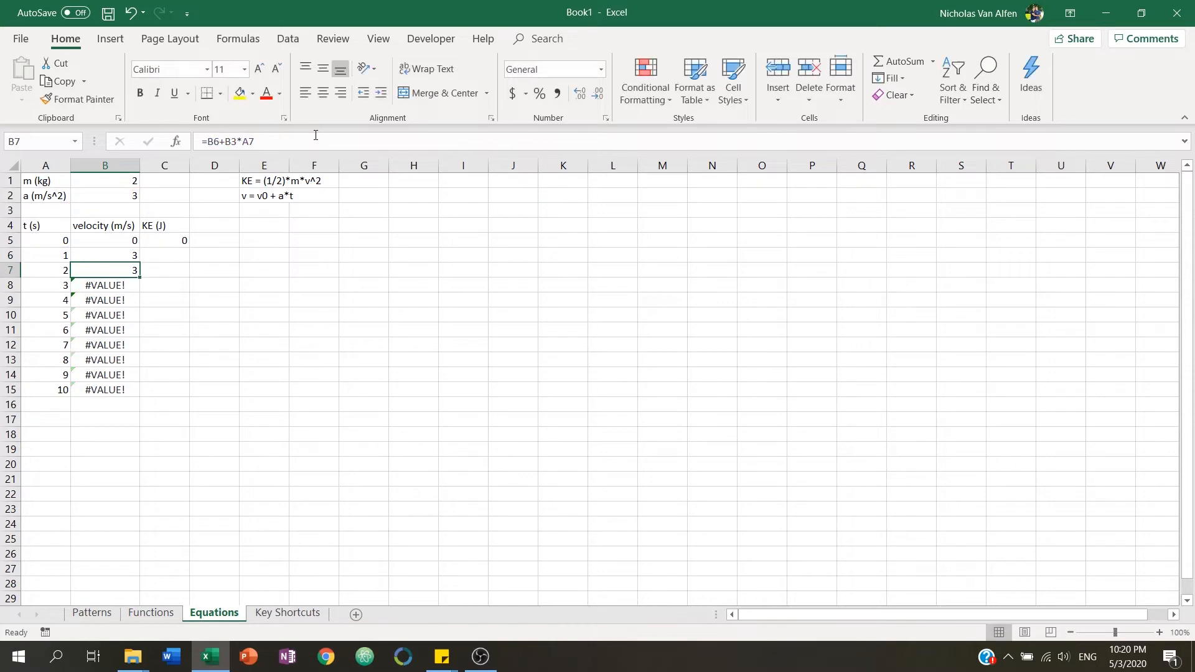
Fill the corrected velocity formula from B6 down through B15.
click(109, 255)
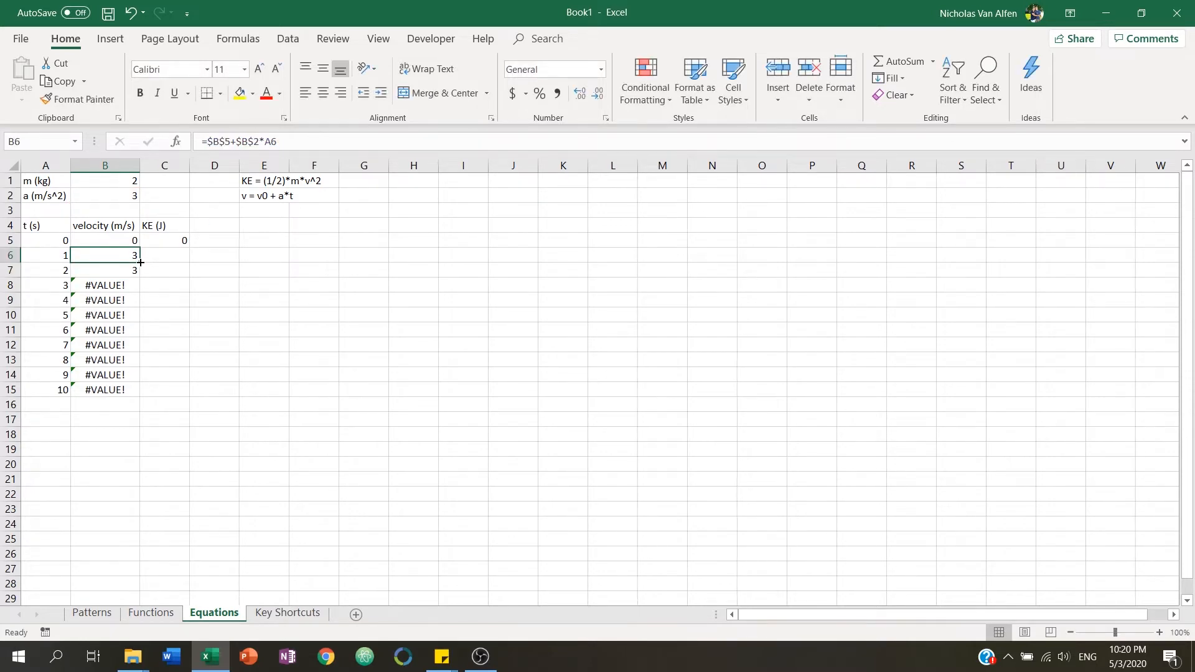
drag(141, 262, 114, 393)
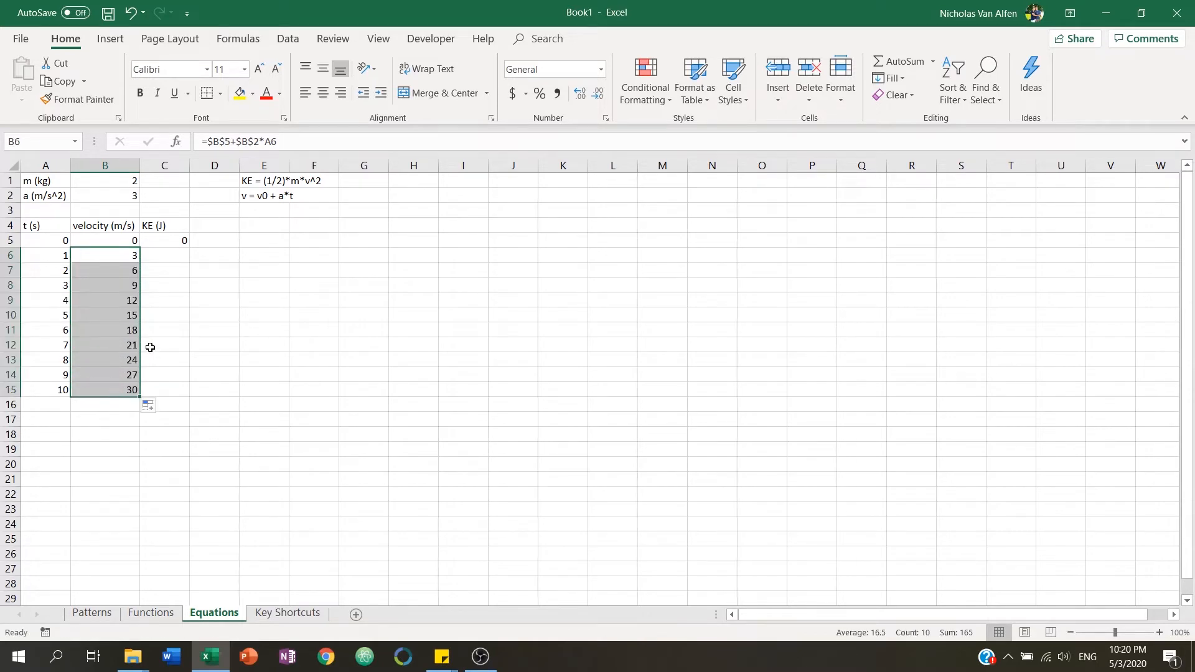
click(126, 269)
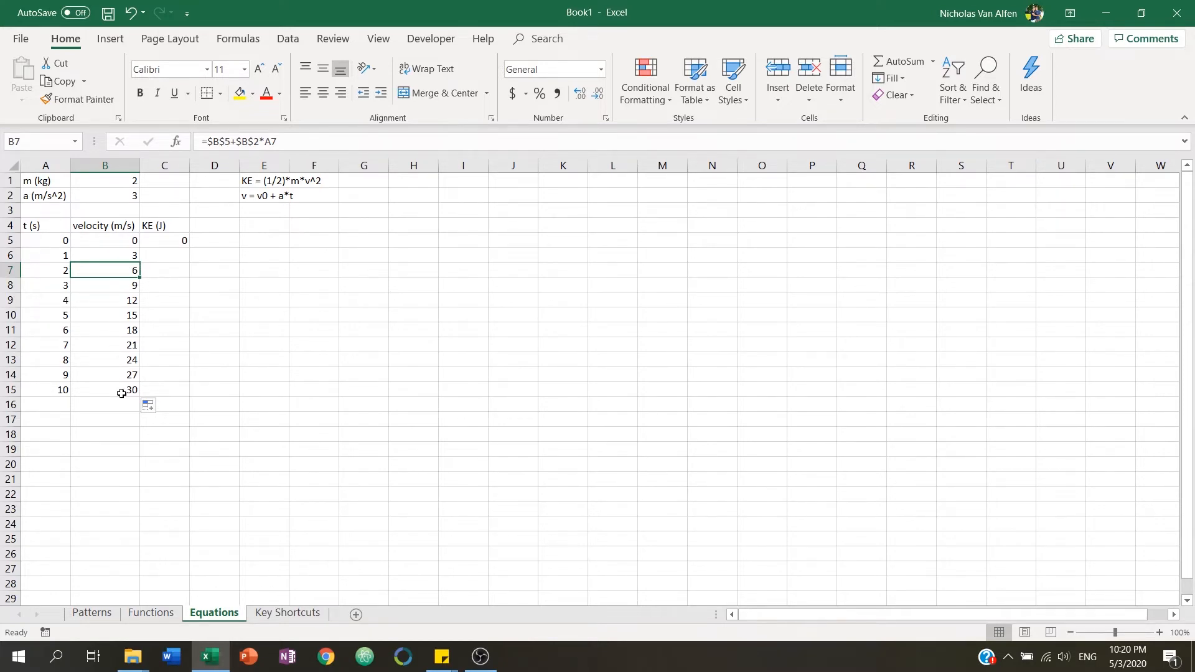
Make the mass reference absolute in C5 so the formula reads =(1/2)*$B$1*B5^2.
click(170, 241)
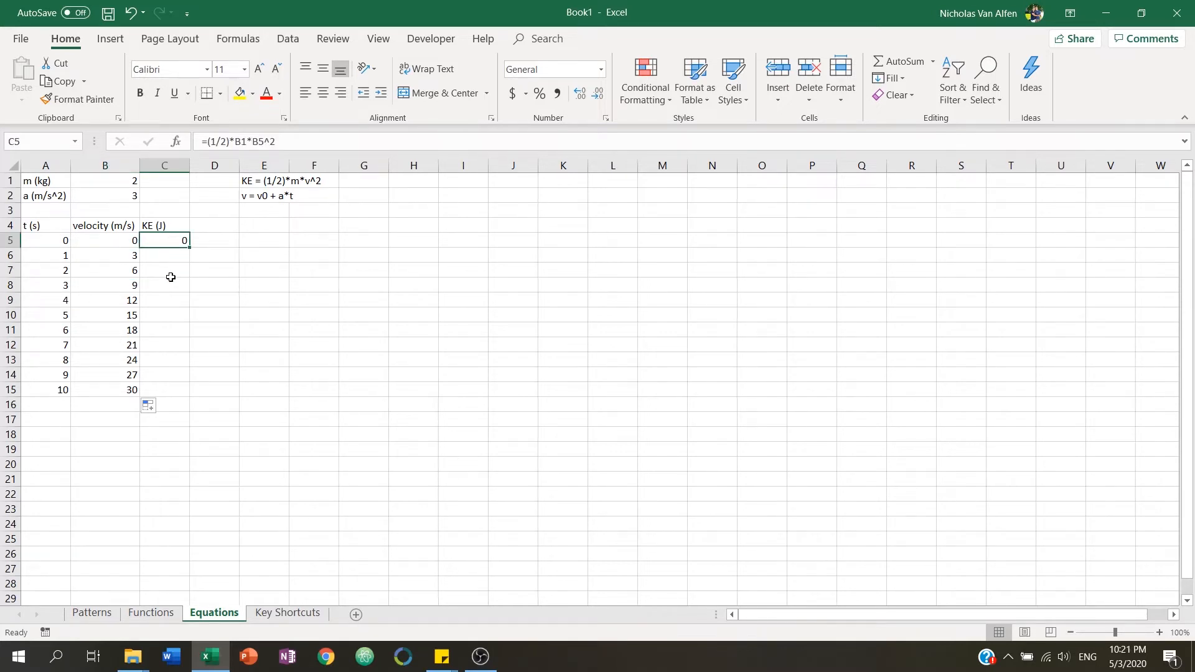
click(300, 144)
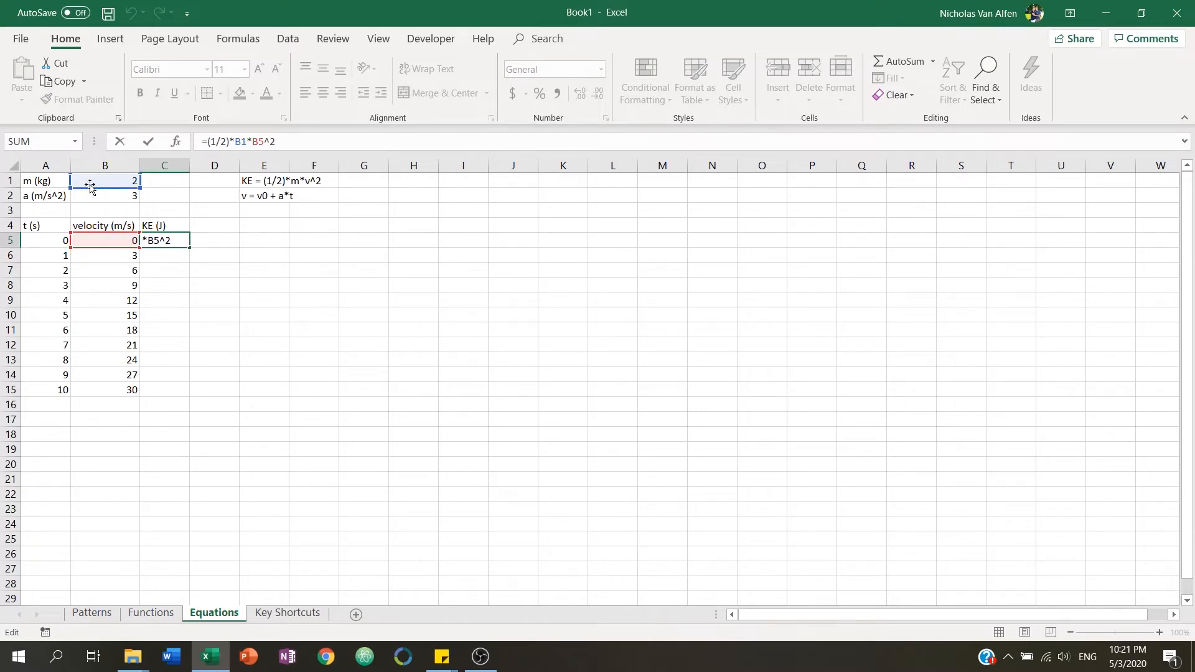
click(236, 143)
text($)
key(Right)
text($)
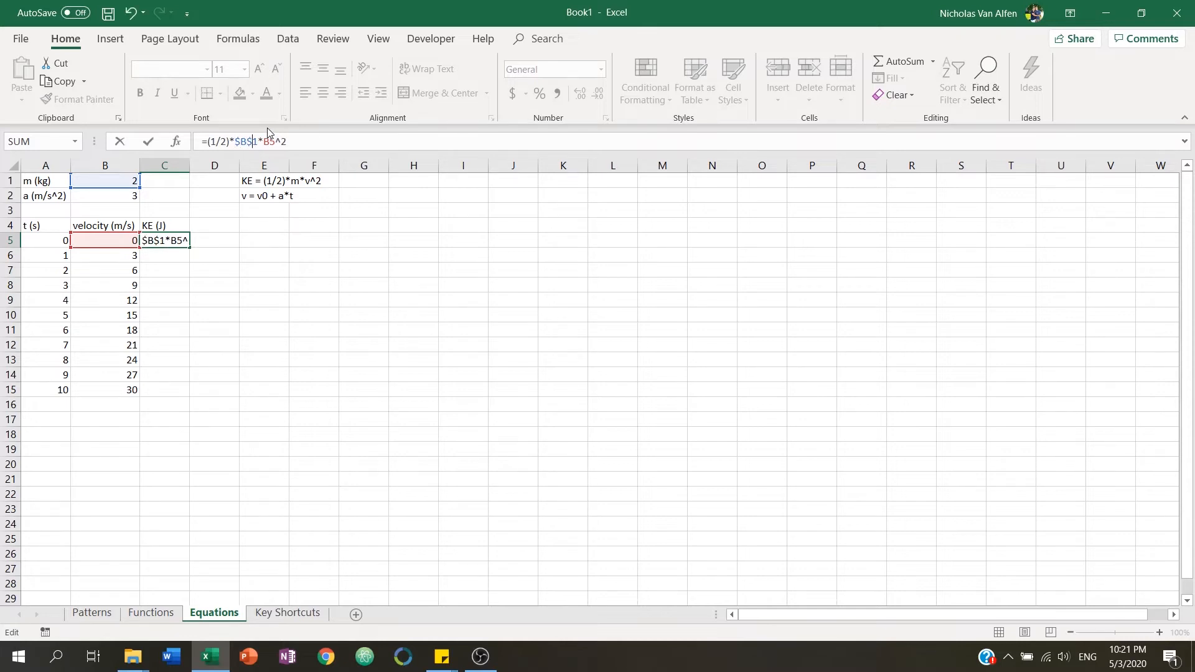
key(Return)
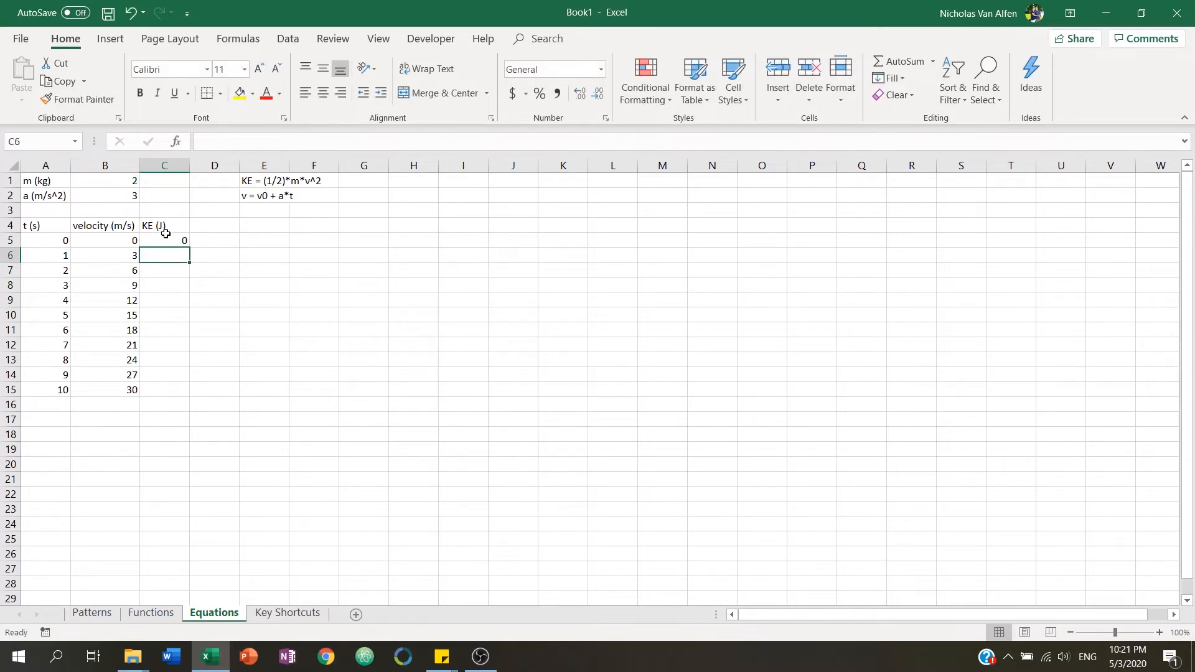
Fill the kinetic energy formula from C5 down through C15 and check the formula in C15.
click(160, 239)
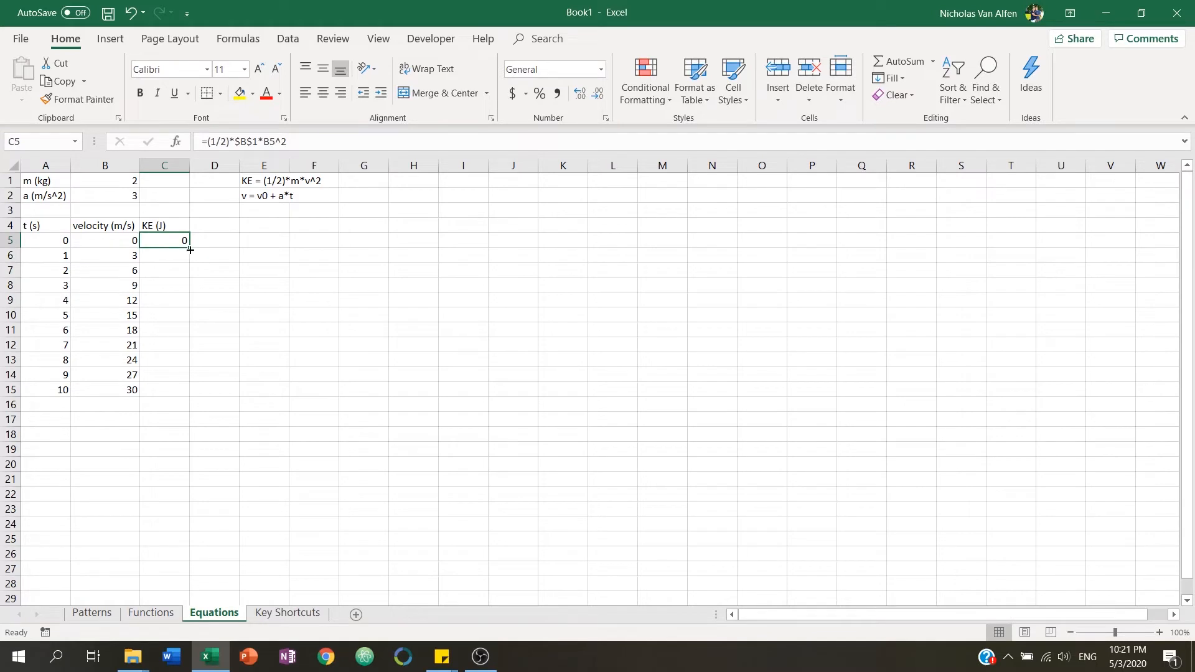
drag(189, 250, 191, 397)
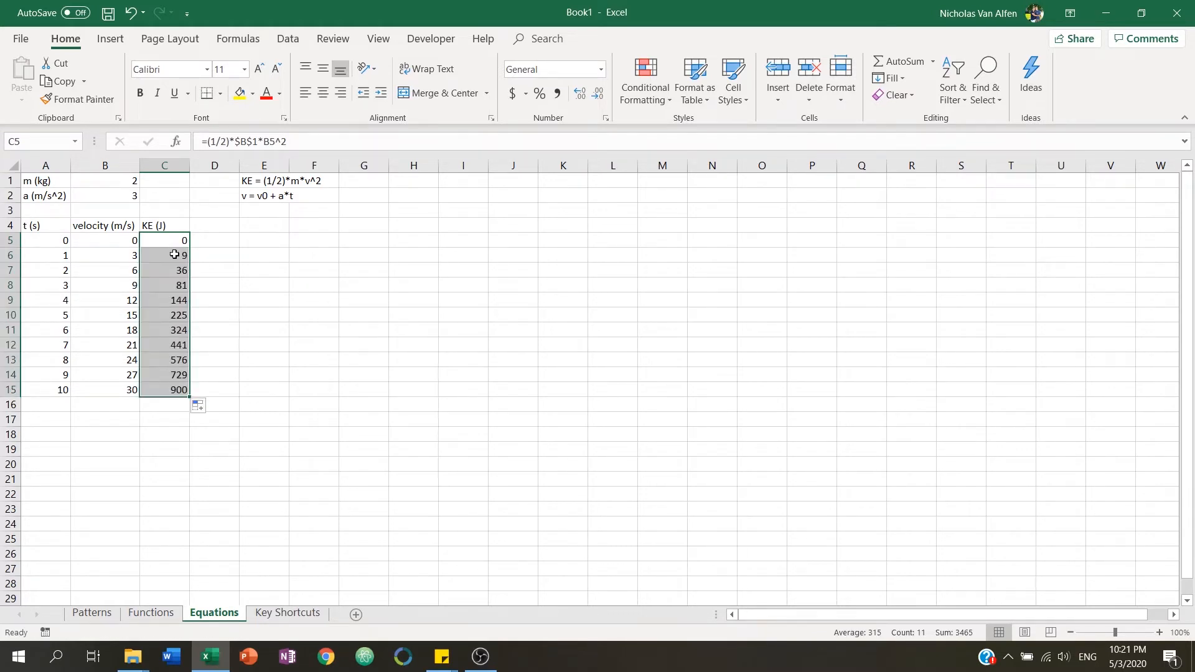
click(170, 390)
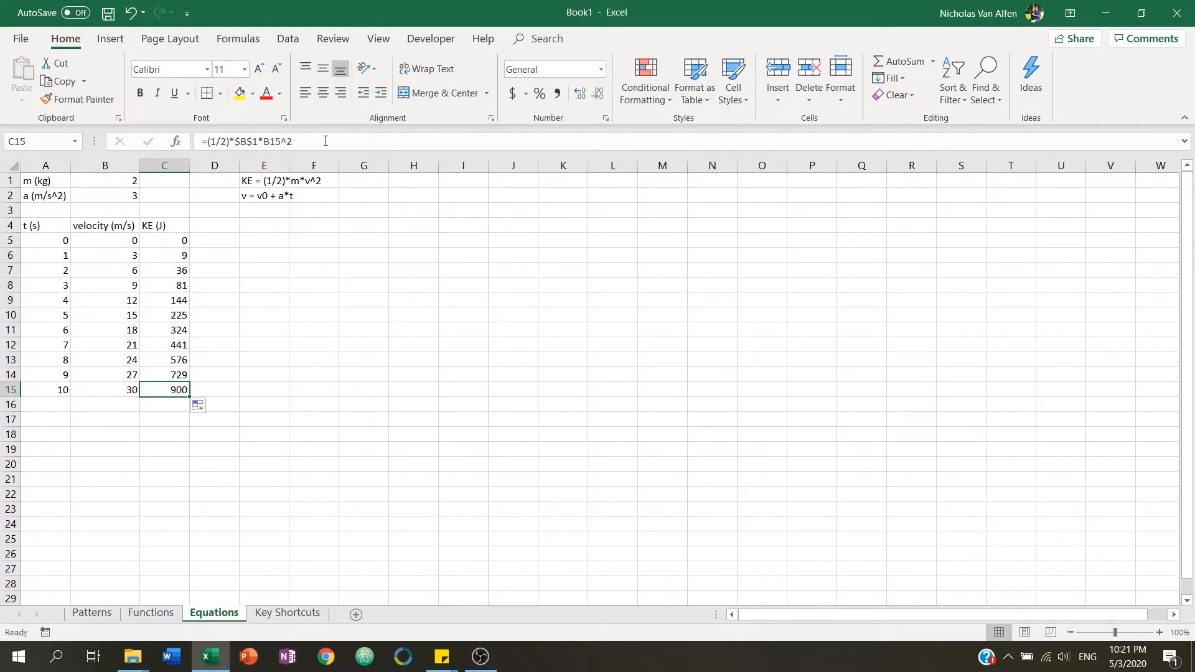
key(F2)
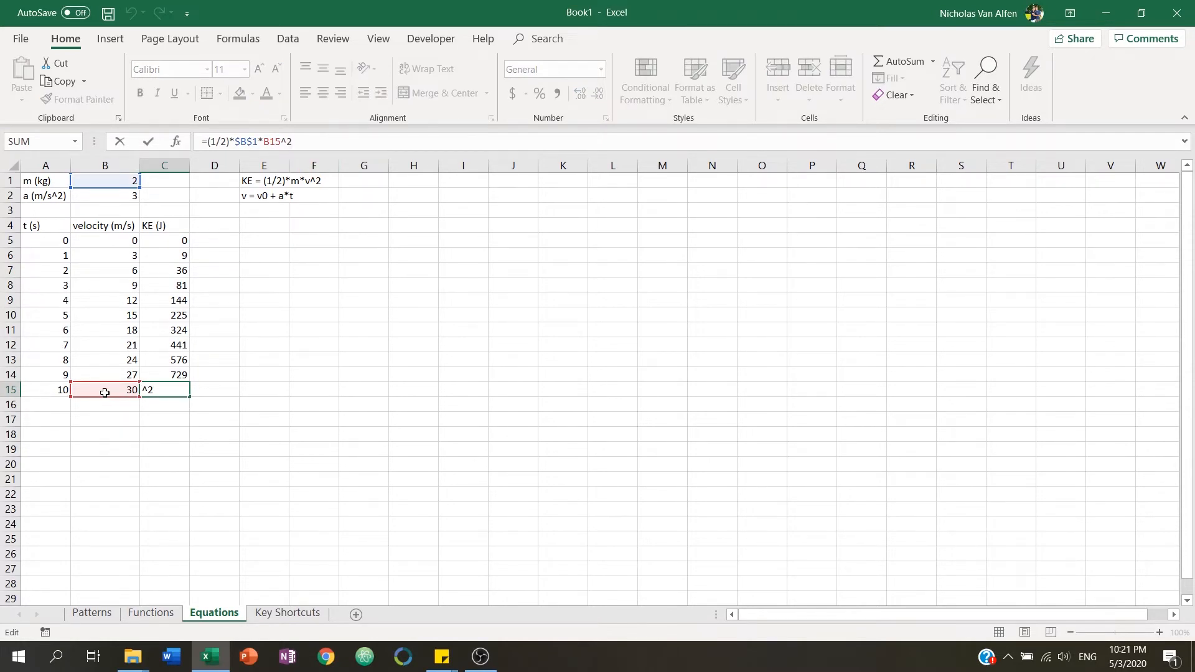
key(Escape)
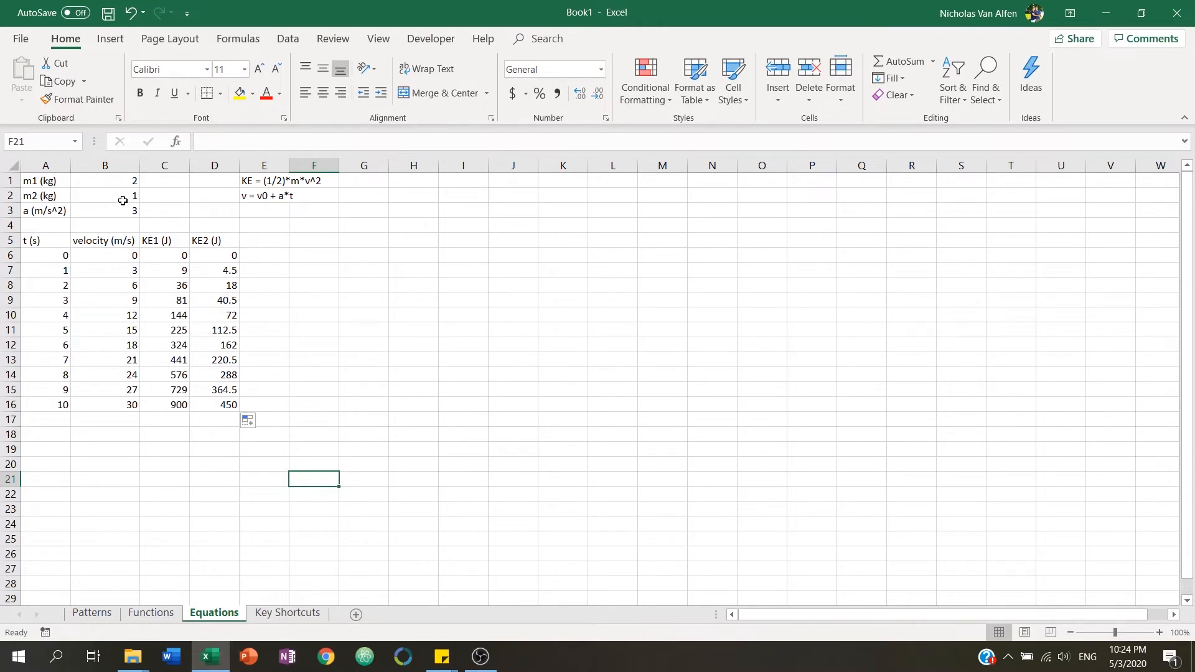
Review the added second mass value and the KE1 and KE2 columns on the sheet.
drag(221, 242, 229, 414)
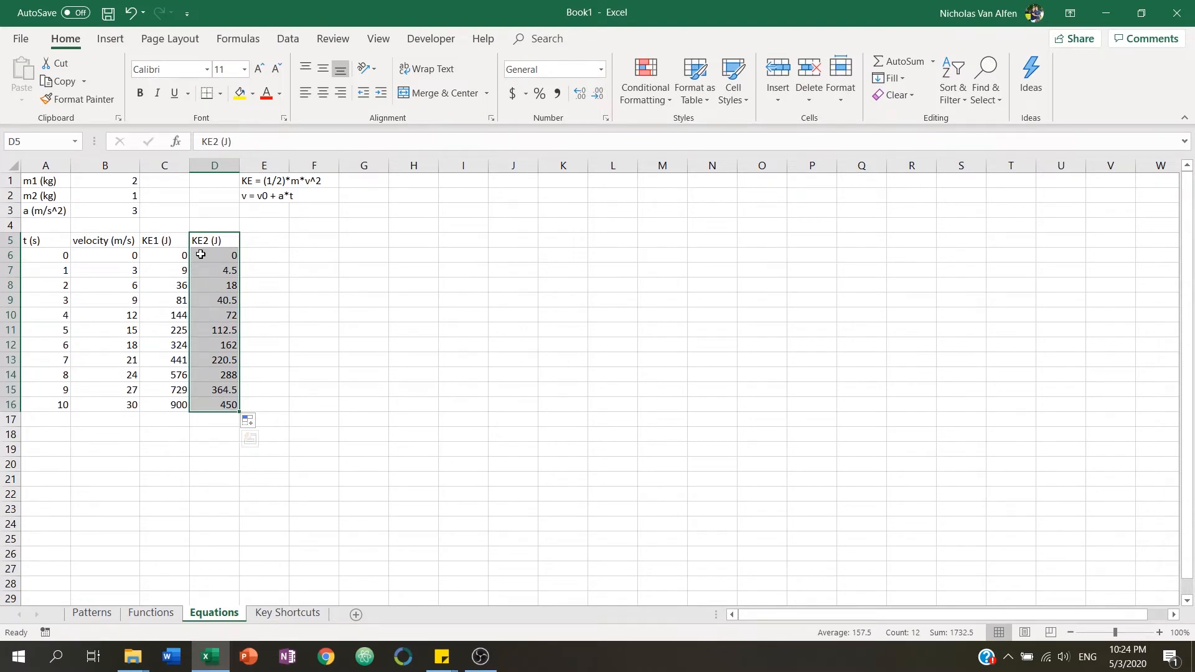
drag(53, 199, 107, 196)
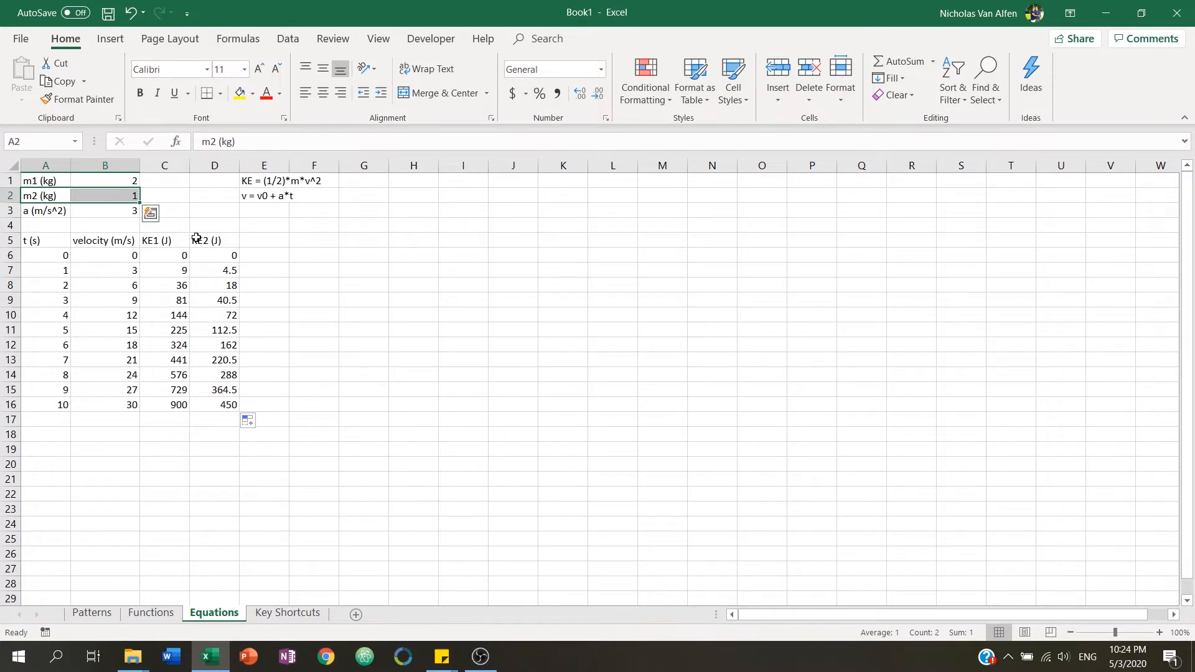
drag(184, 239, 229, 403)
click(315, 313)
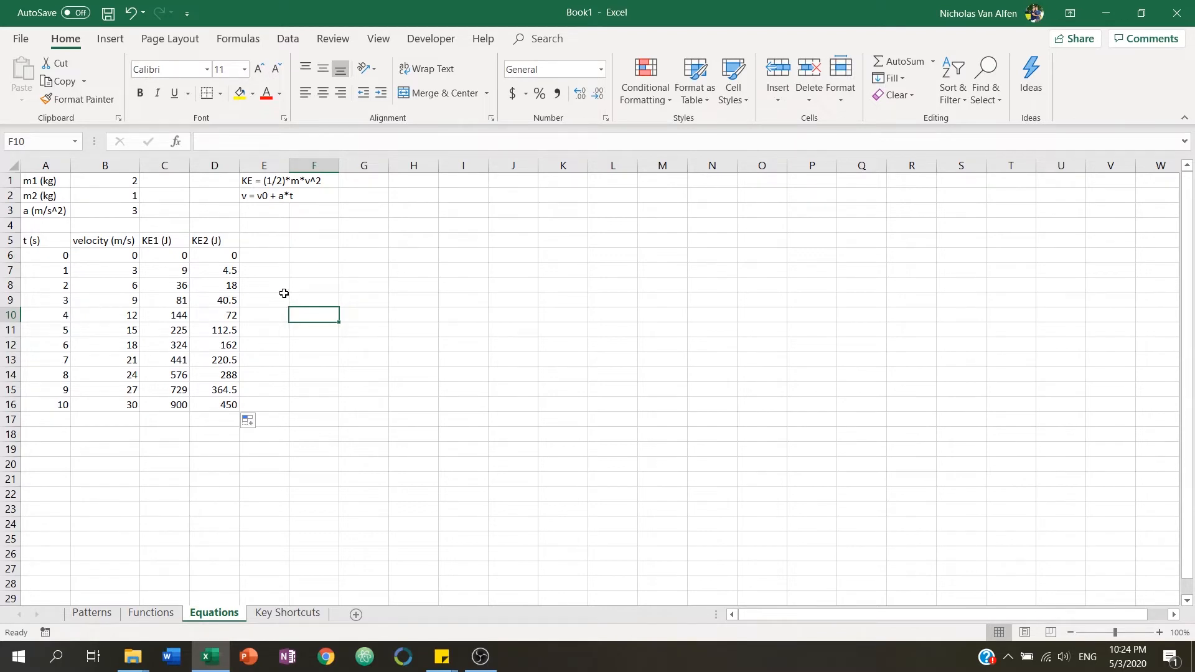
Insert a scatter chart of time versus velocity from A5:B16, then undo it.
click(111, 43)
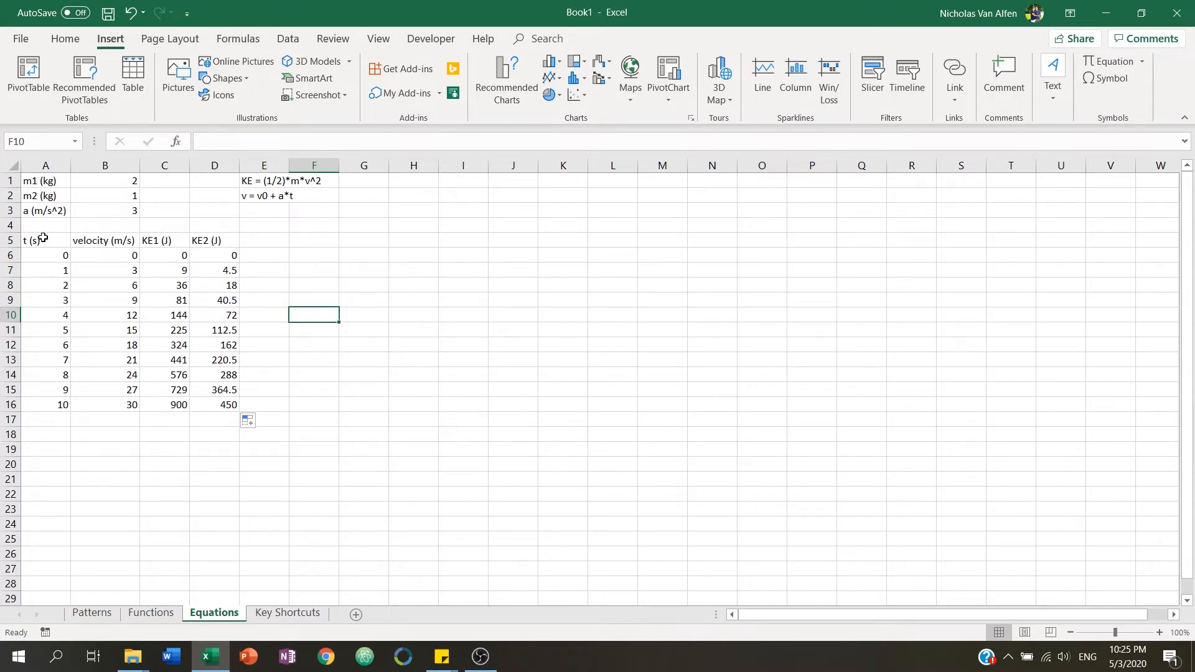
drag(43, 238, 126, 399)
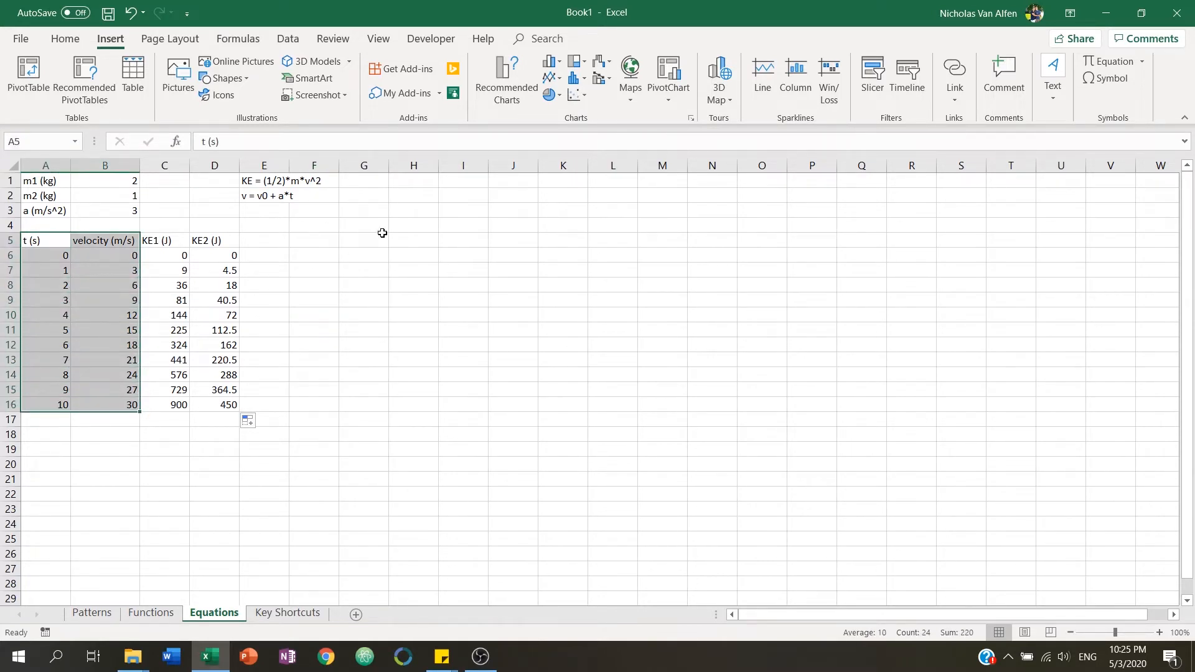
click(573, 100)
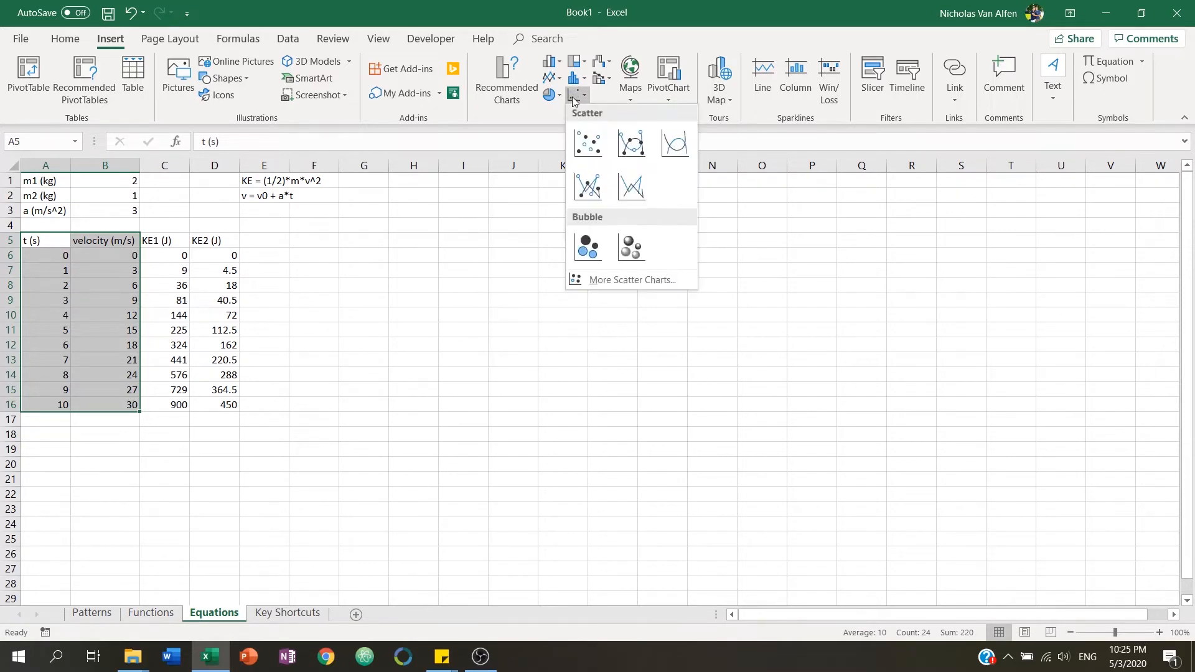
click(585, 140)
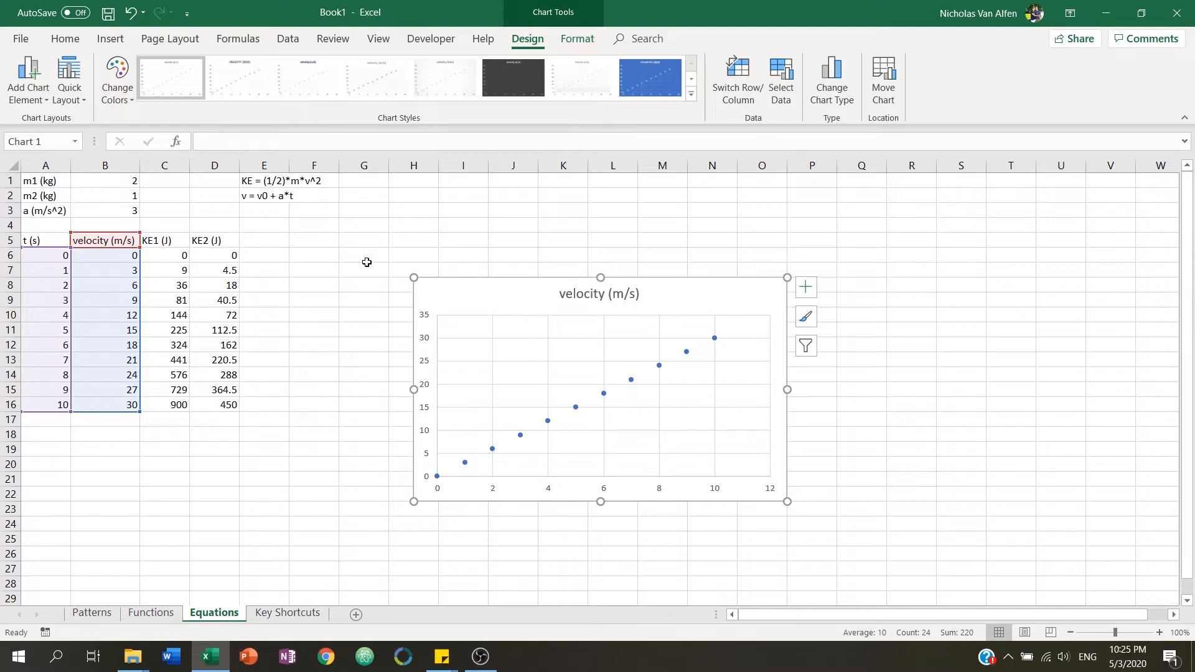
key(ctrl+z)
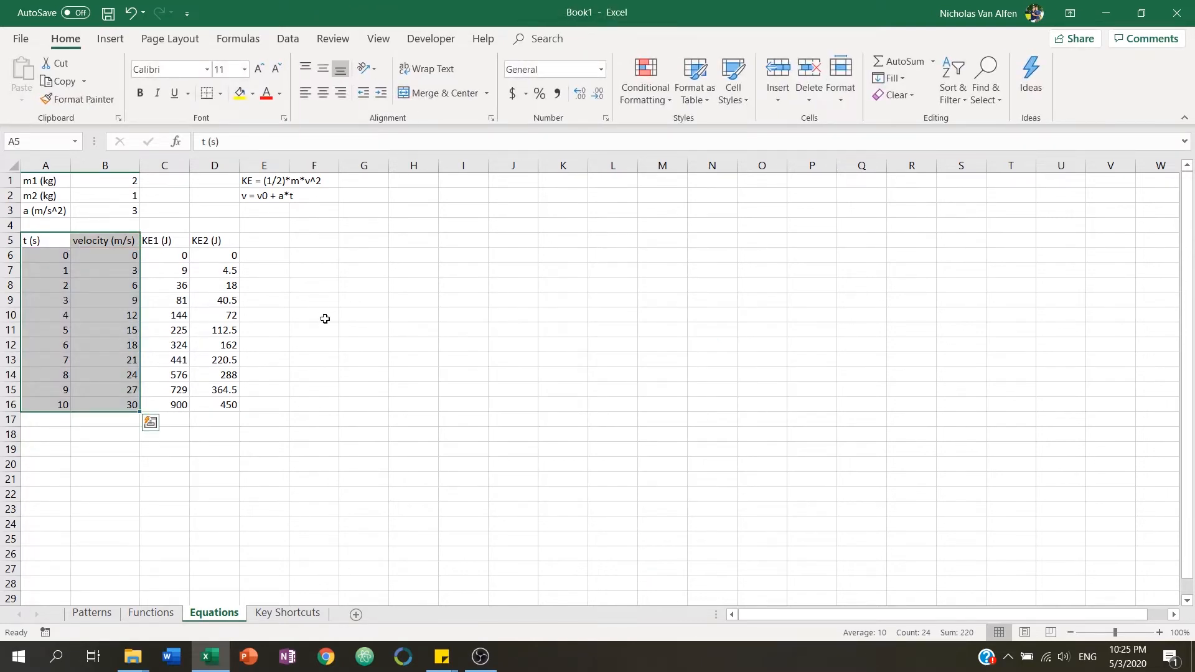
click(329, 267)
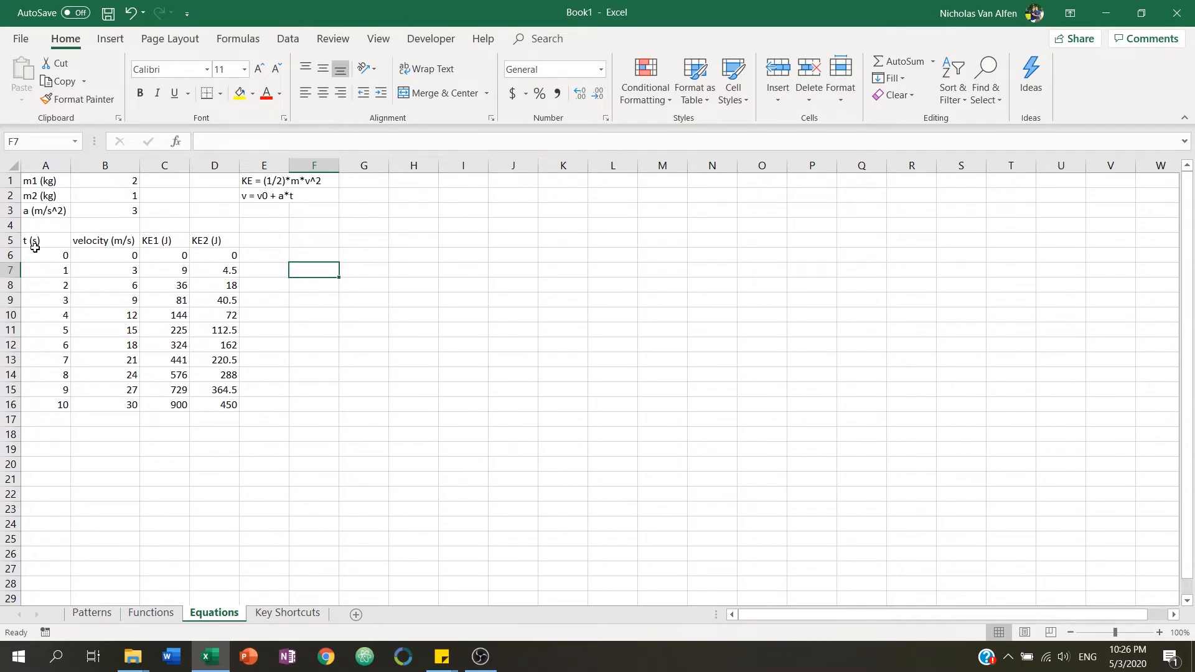
drag(42, 240, 213, 239)
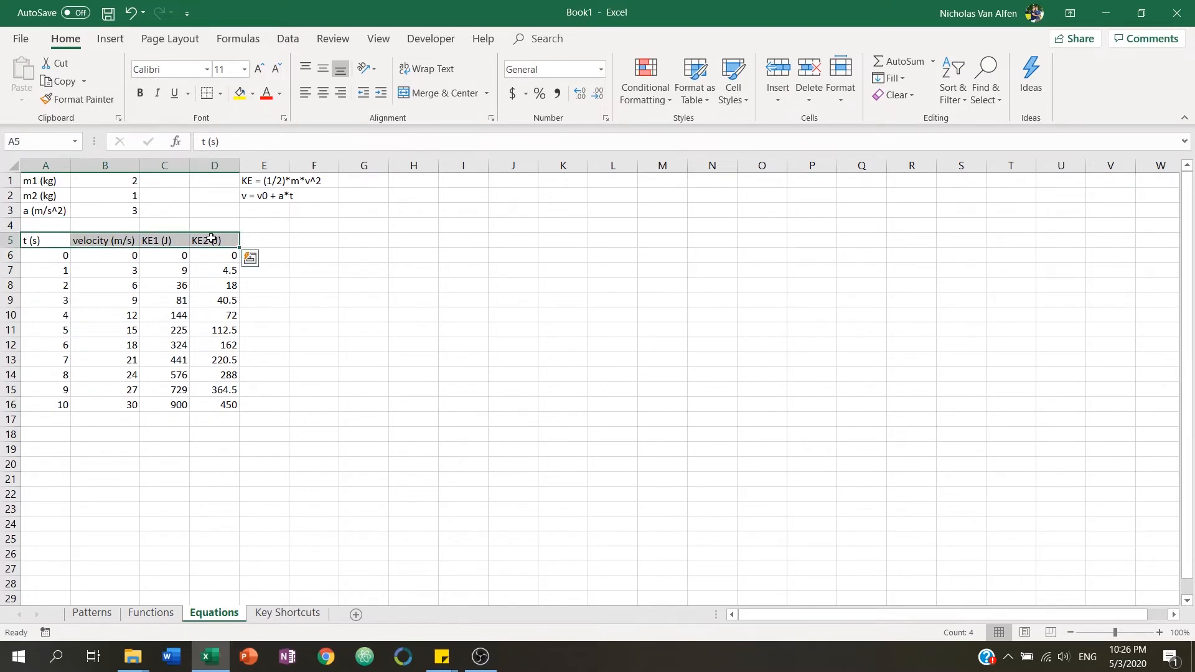
click(360, 257)
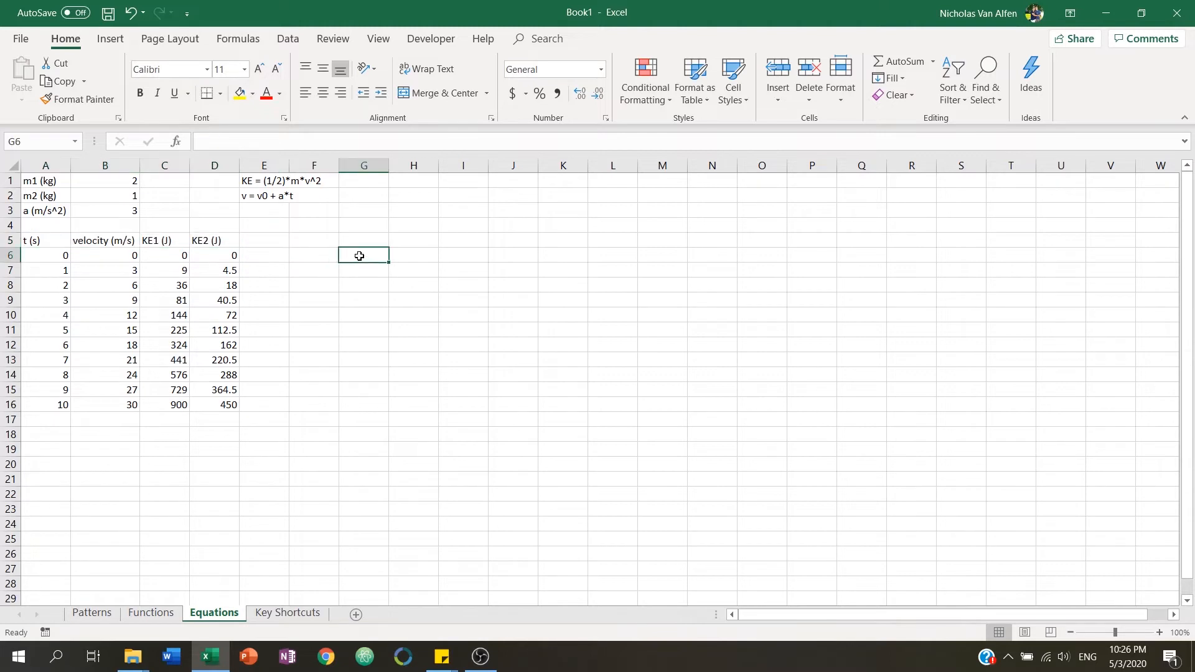
Insert an empty scatter chart with markers only and move it beside the data.
click(123, 42)
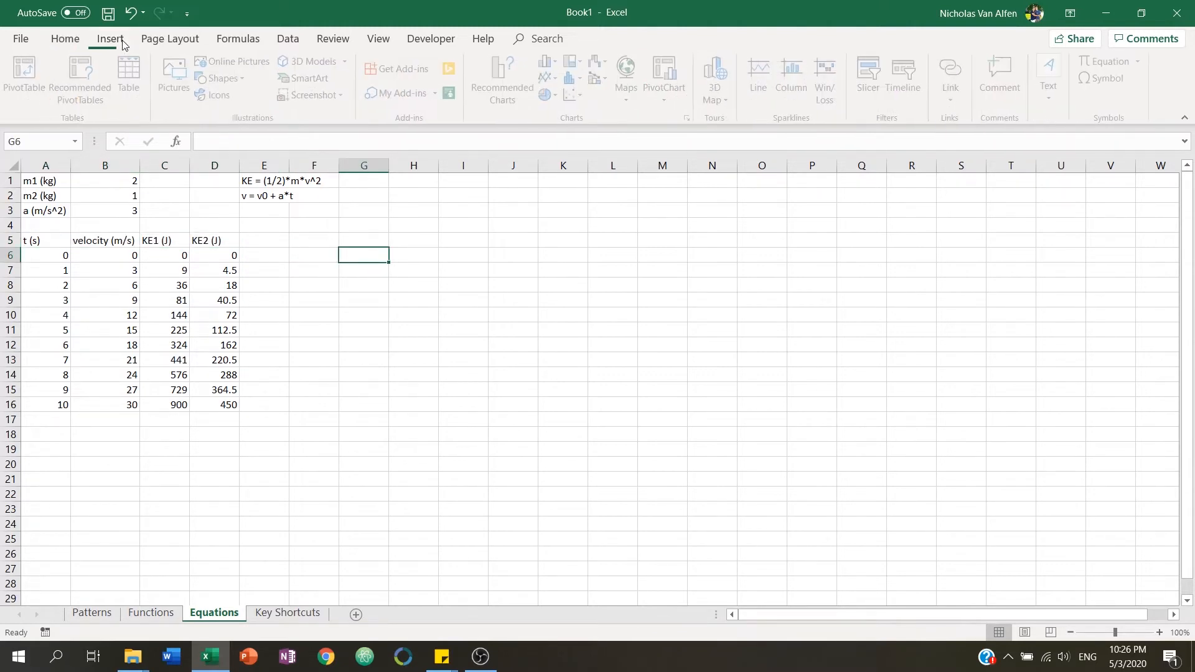
click(576, 94)
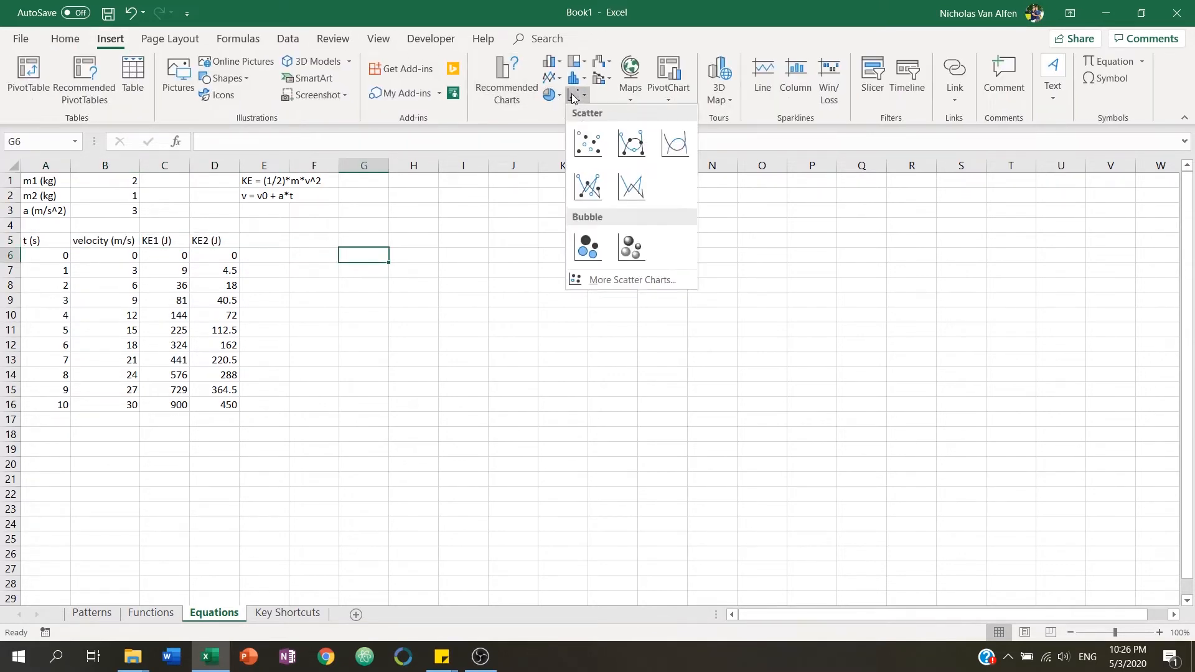
click(590, 145)
drag(547, 339, 486, 298)
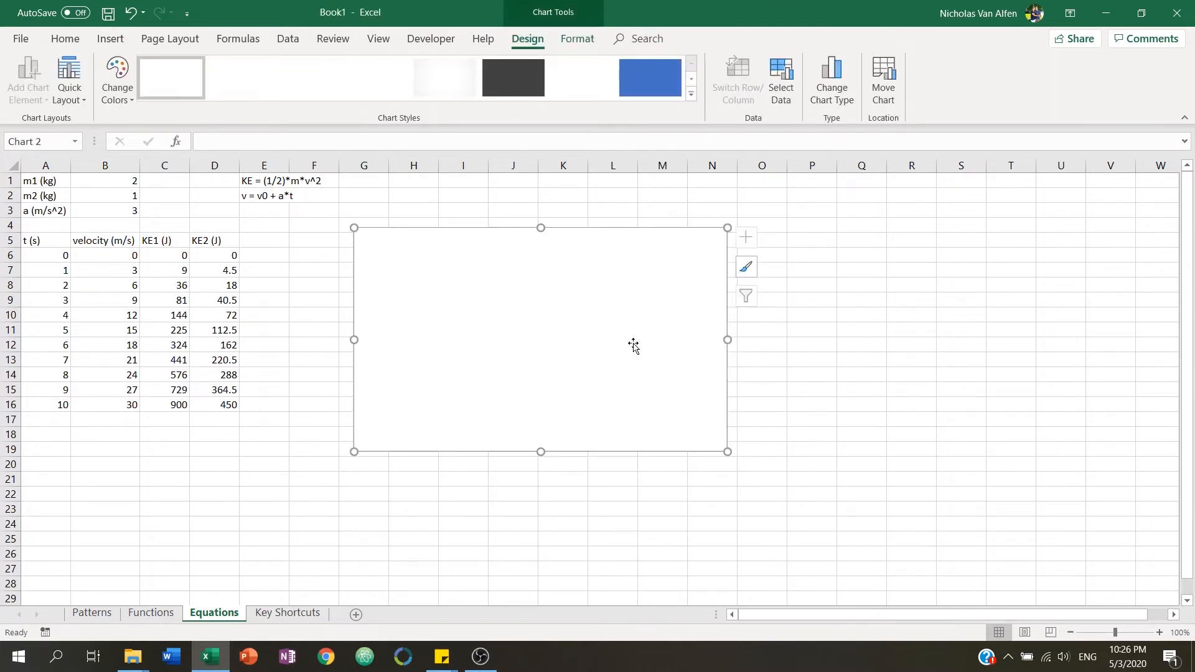
Add a new data series to the chart and set its X values to A6:A16.
right_click(489, 342)
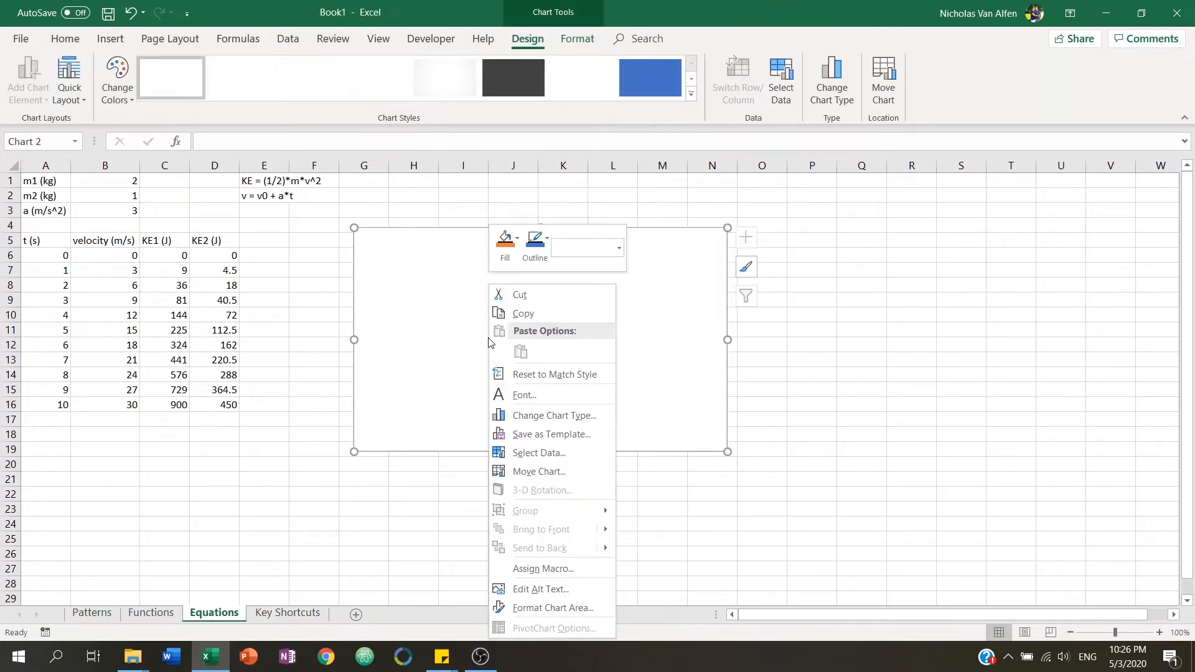
click(529, 453)
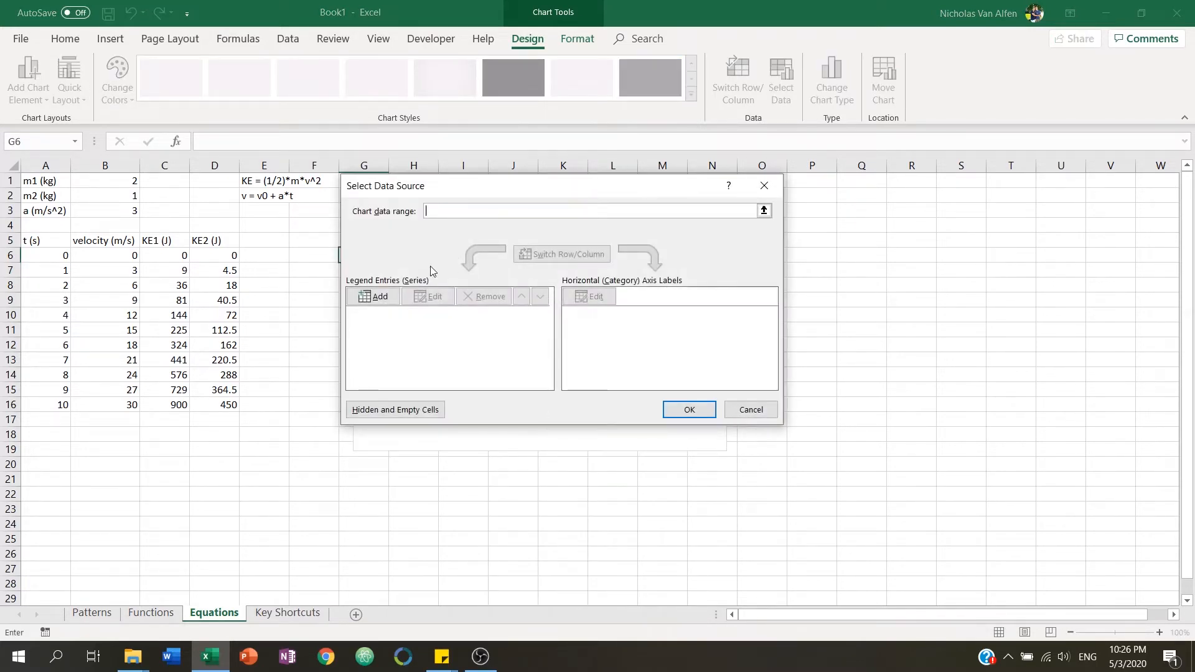
click(377, 297)
drag(506, 241, 561, 242)
click(525, 274)
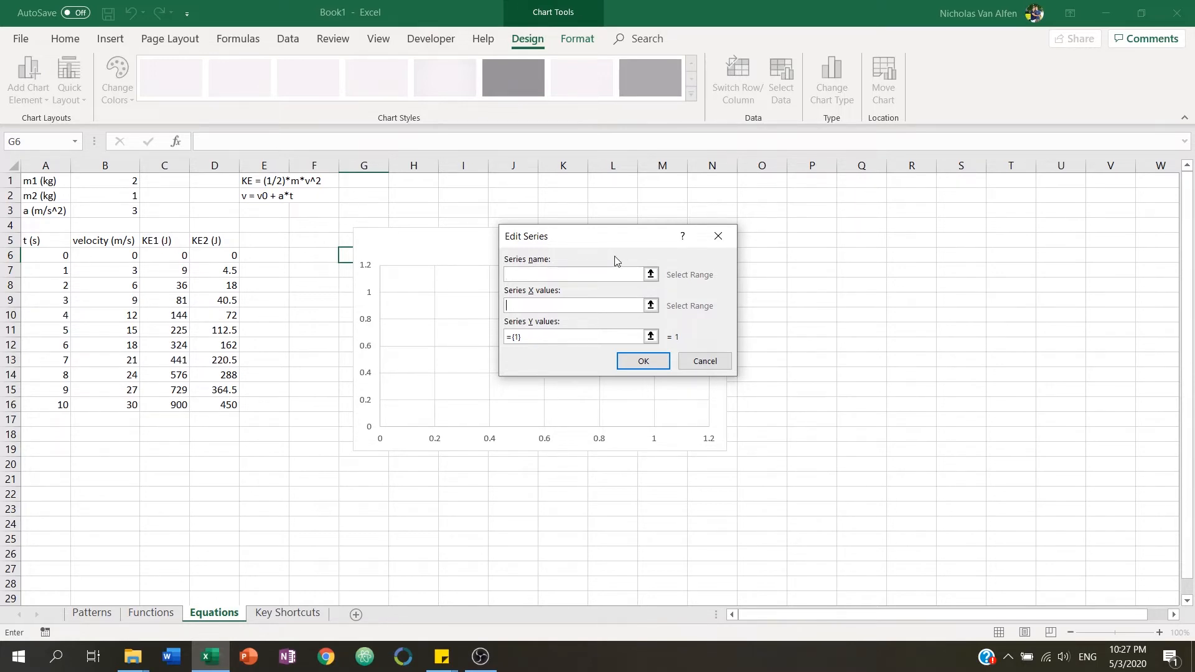
click(541, 307)
click(650, 306)
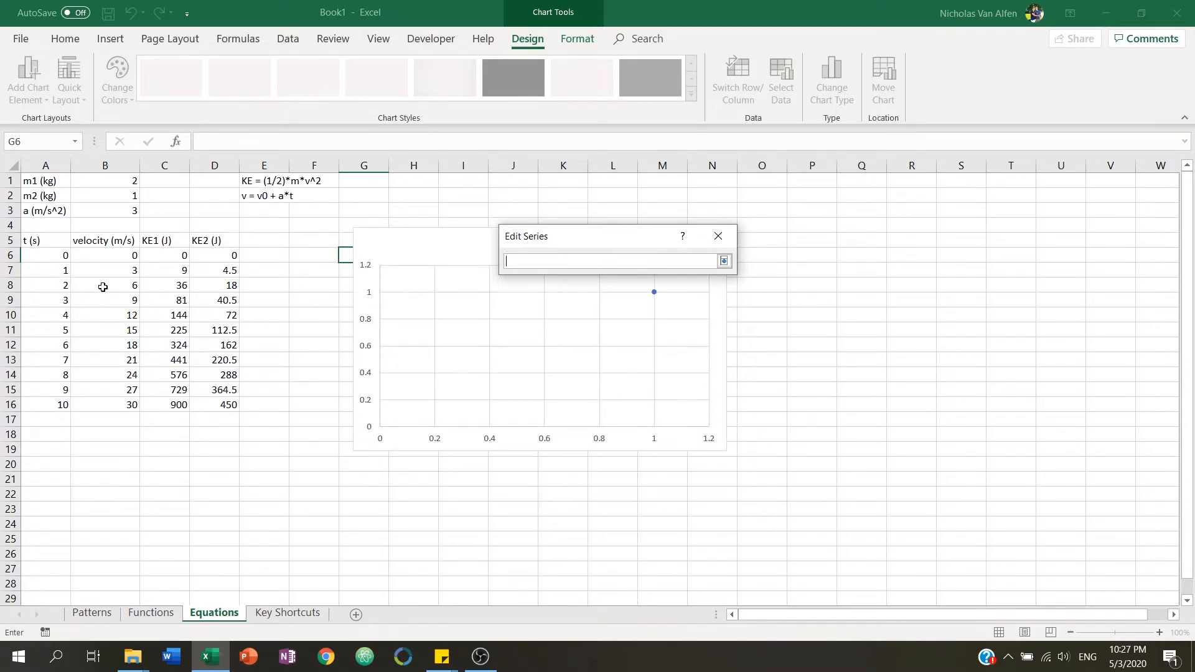
drag(55, 253, 61, 405)
key(Return)
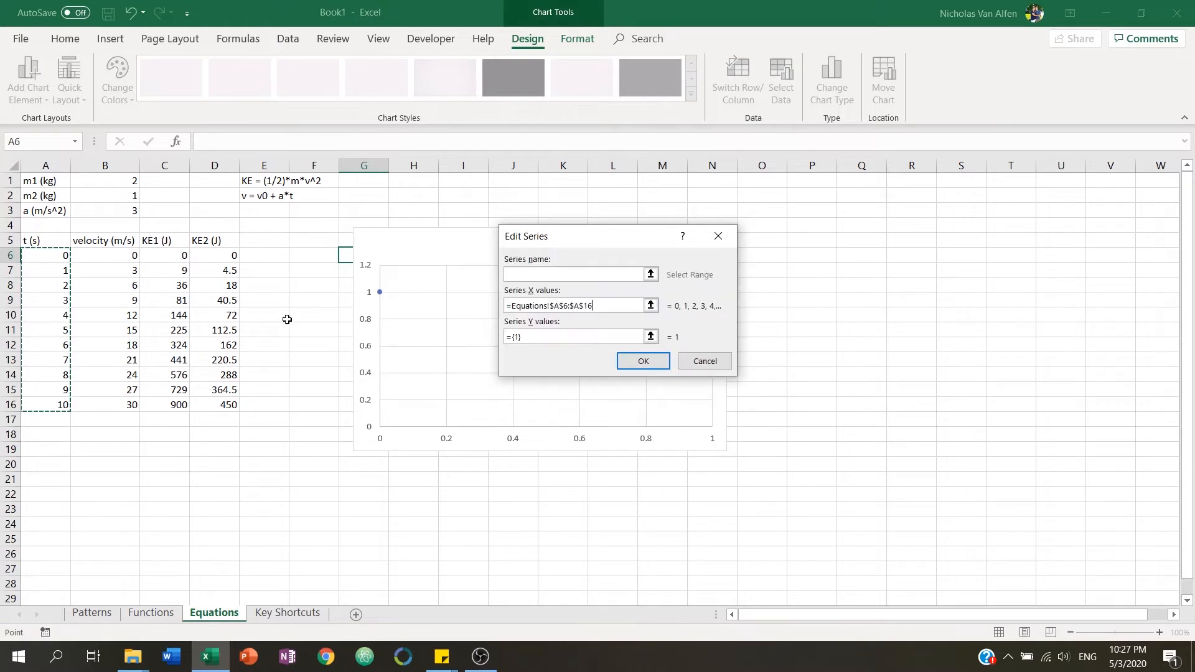
Set the series' Y values to B6:B16 and confirm the data source.
click(651, 336)
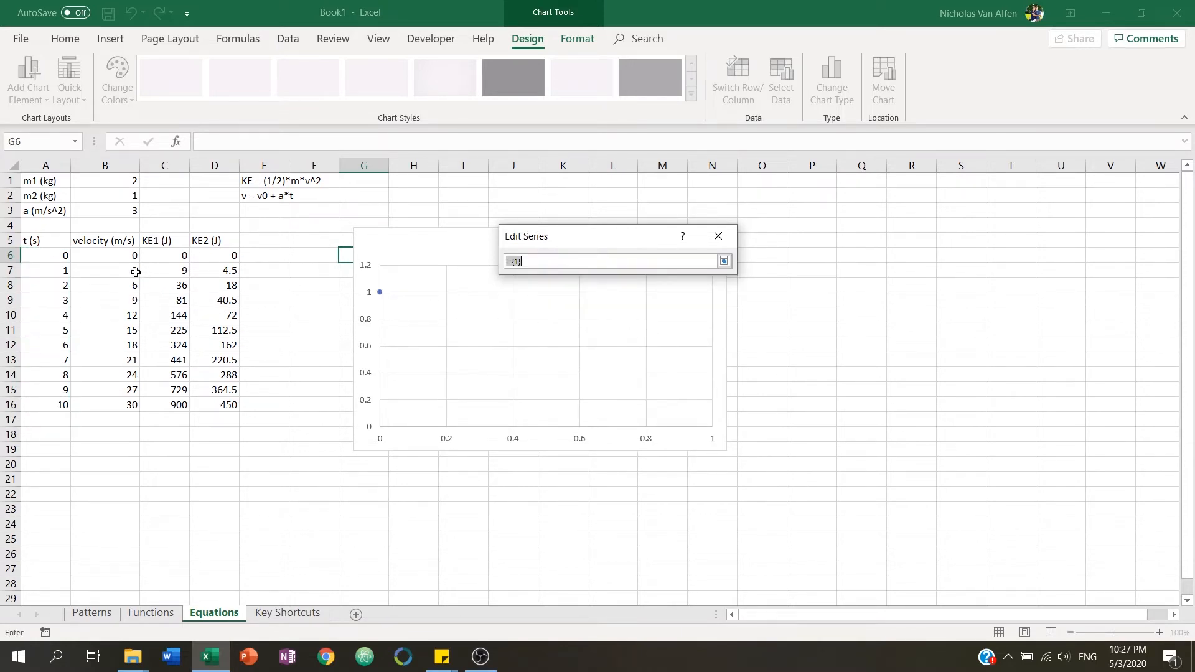
drag(121, 260, 129, 400)
key(Return)
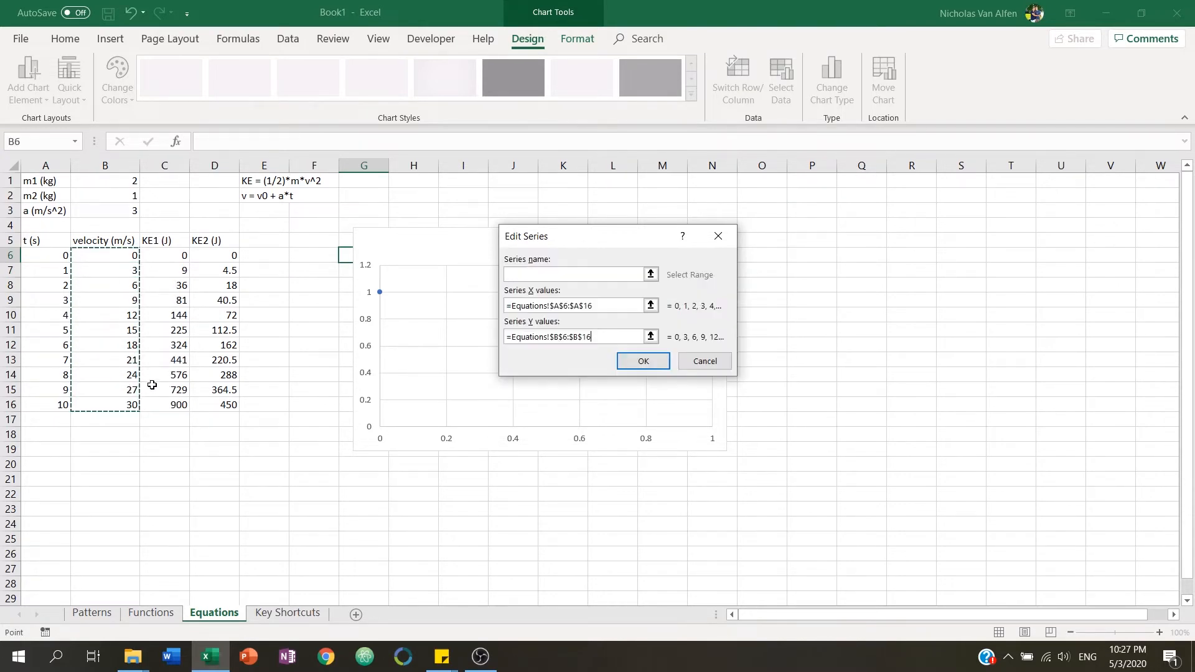
click(642, 361)
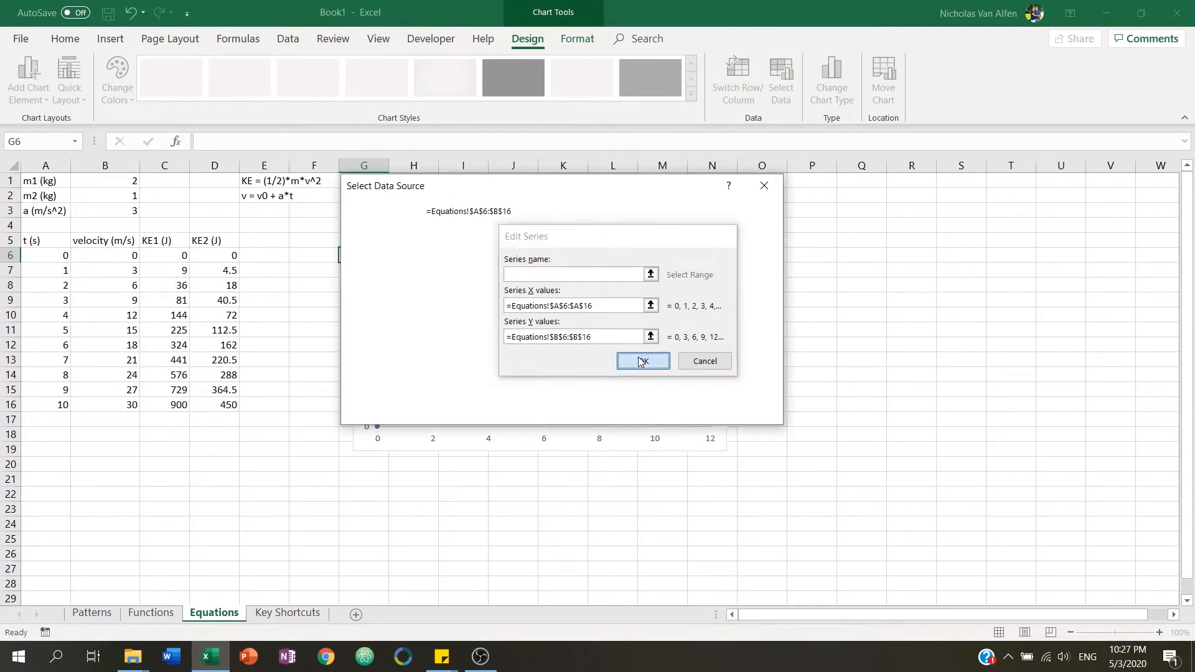
click(687, 412)
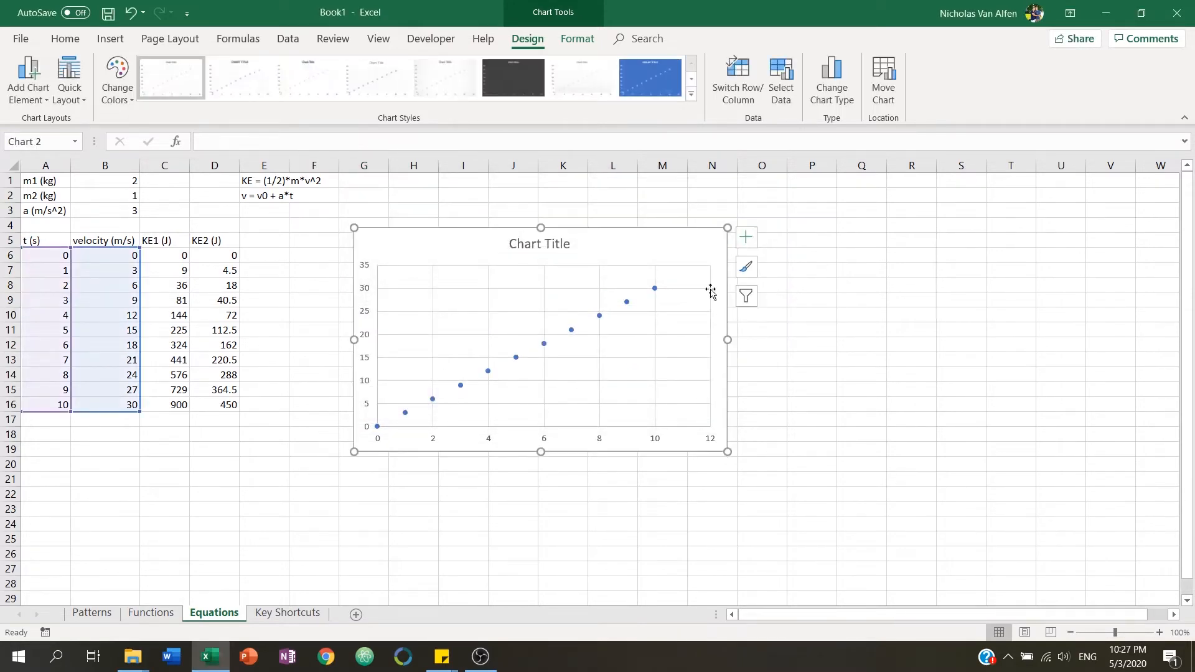
Open the chart title's formatting pane and browse its alignment options.
click(551, 245)
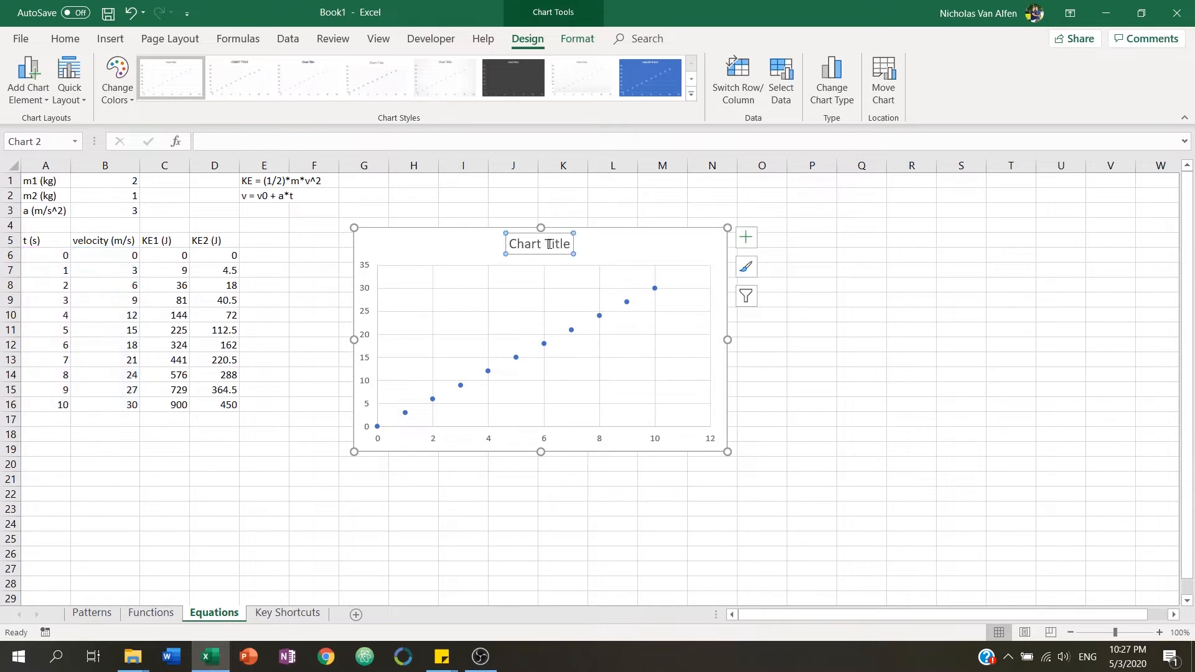
double_click(514, 249)
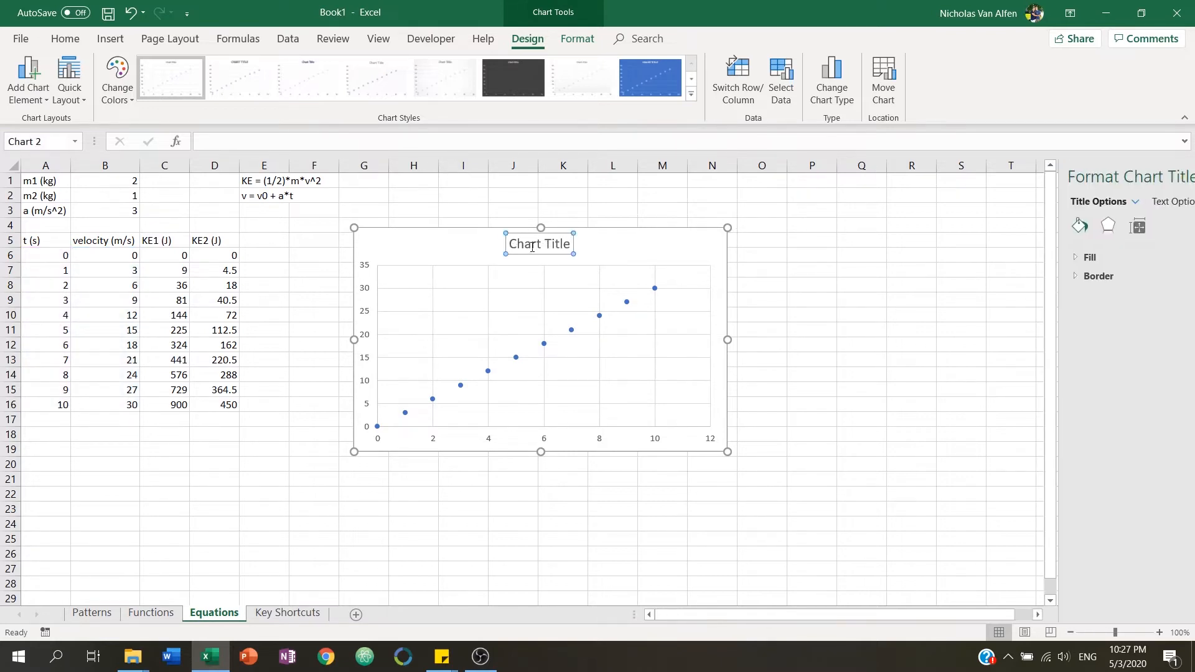
drag(619, 250, 1142, 269)
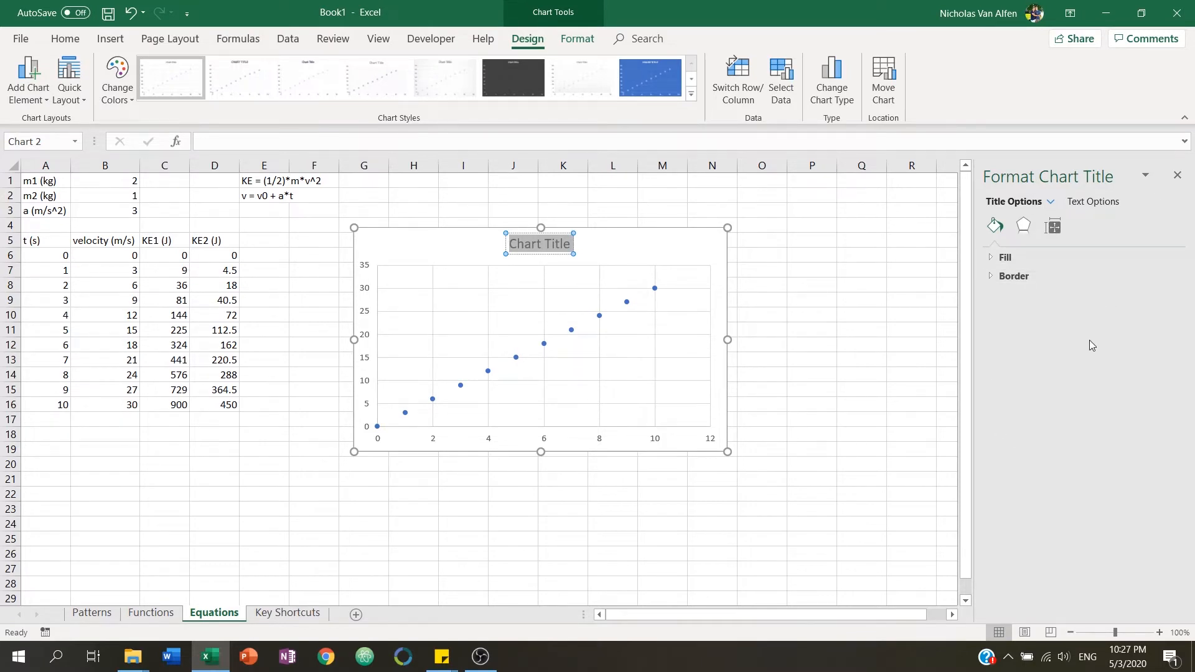
click(1053, 227)
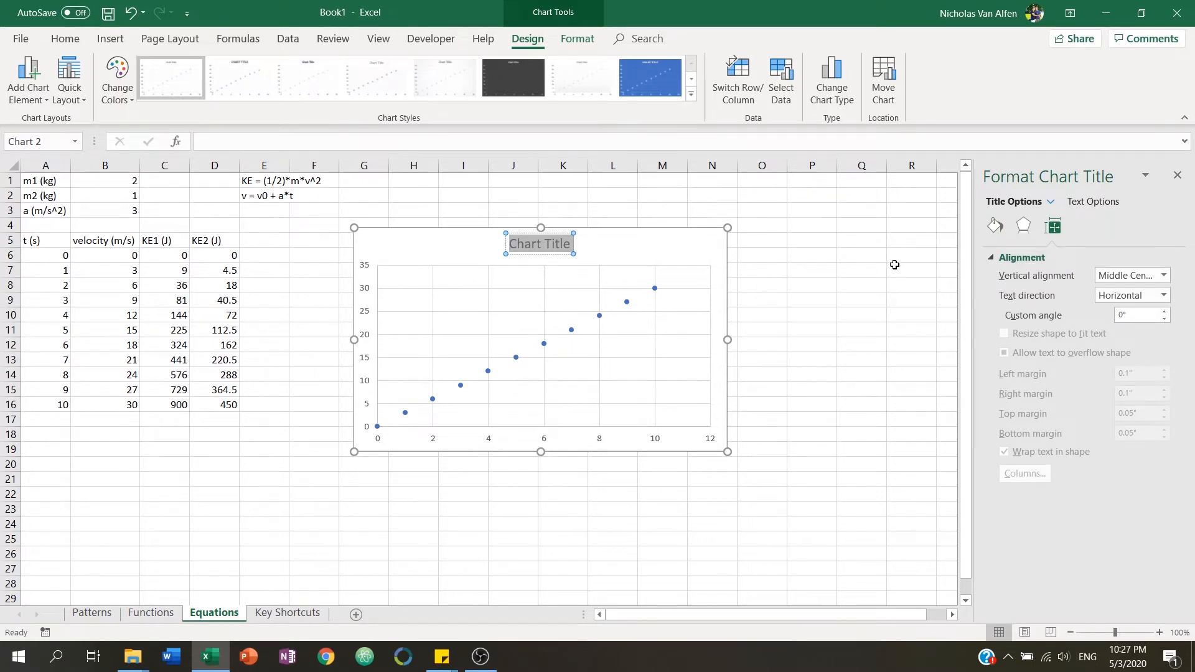
click(635, 257)
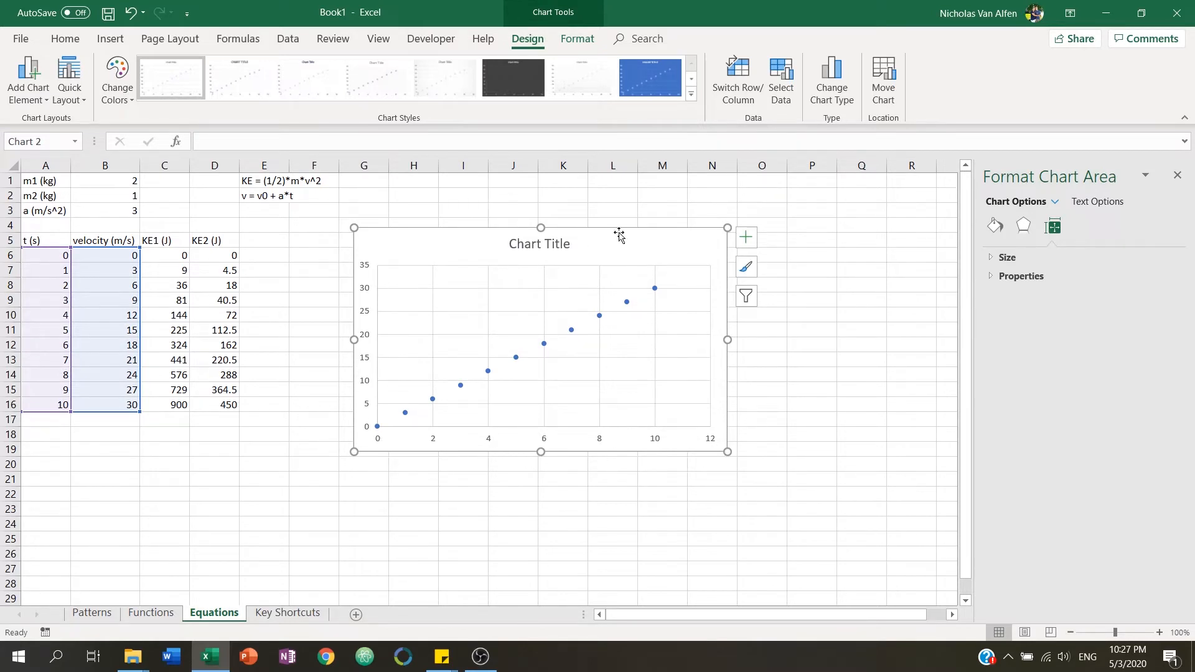
Add axis titles to the chart.
click(746, 238)
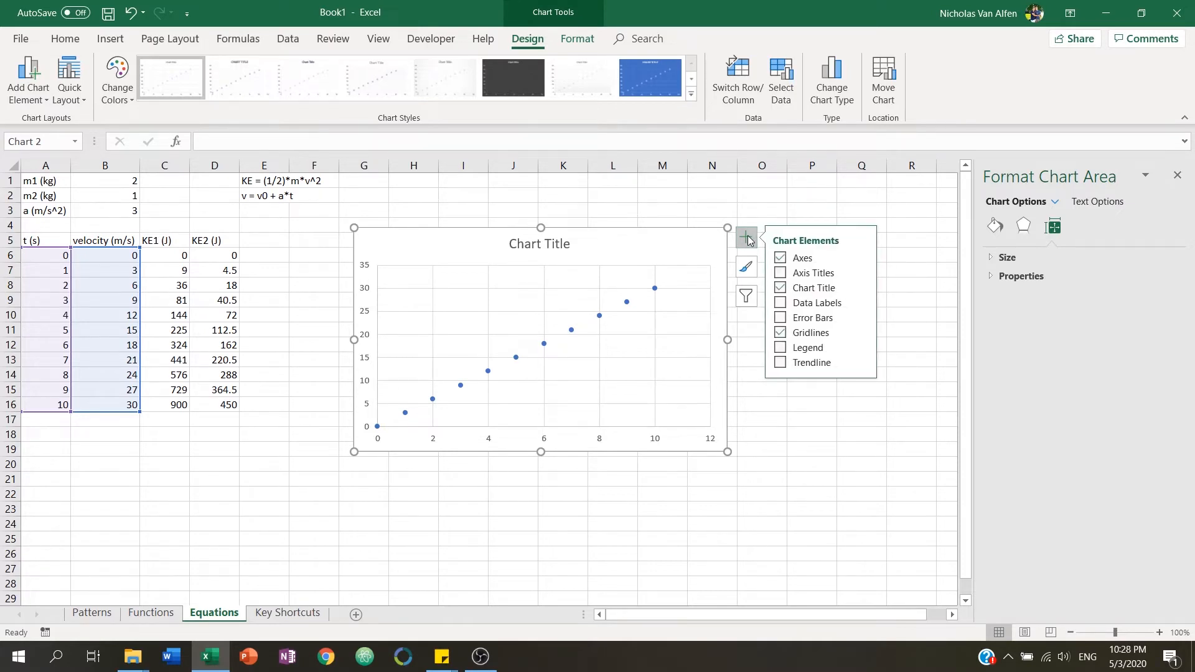
click(780, 274)
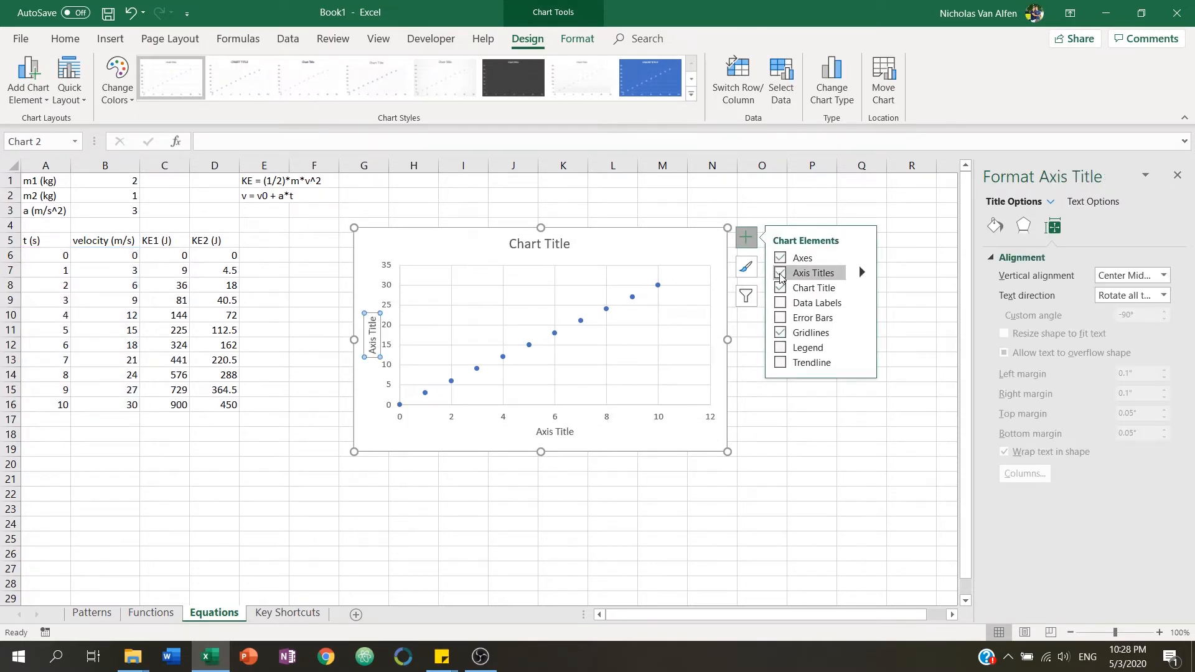
click(781, 303)
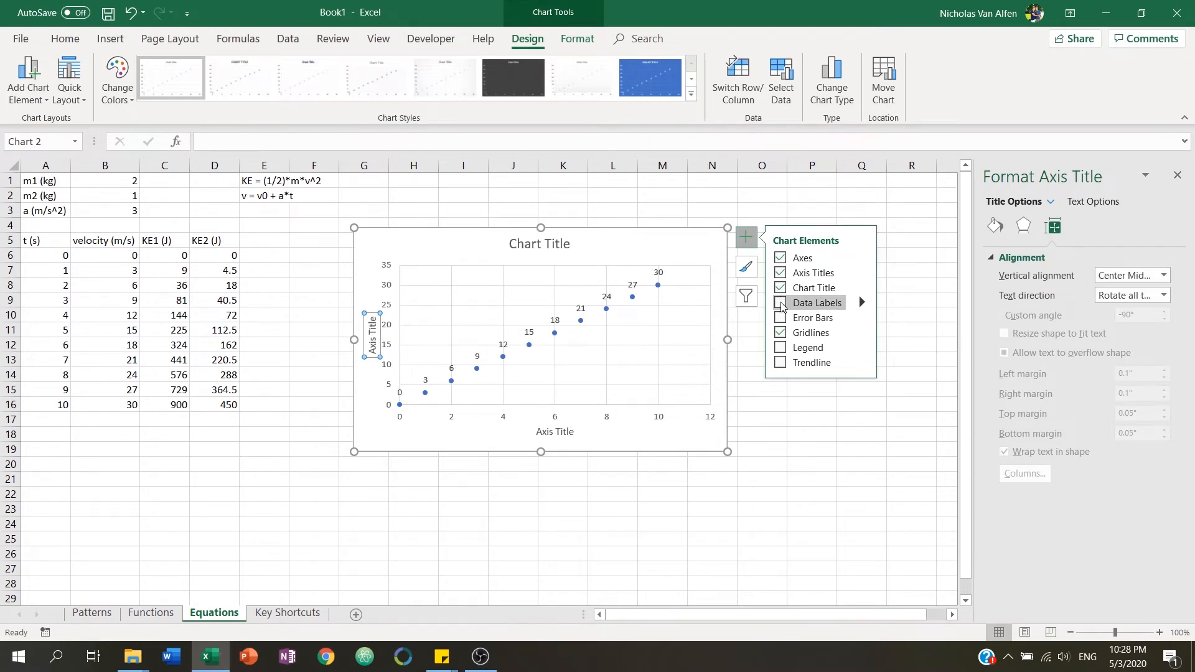
click(782, 318)
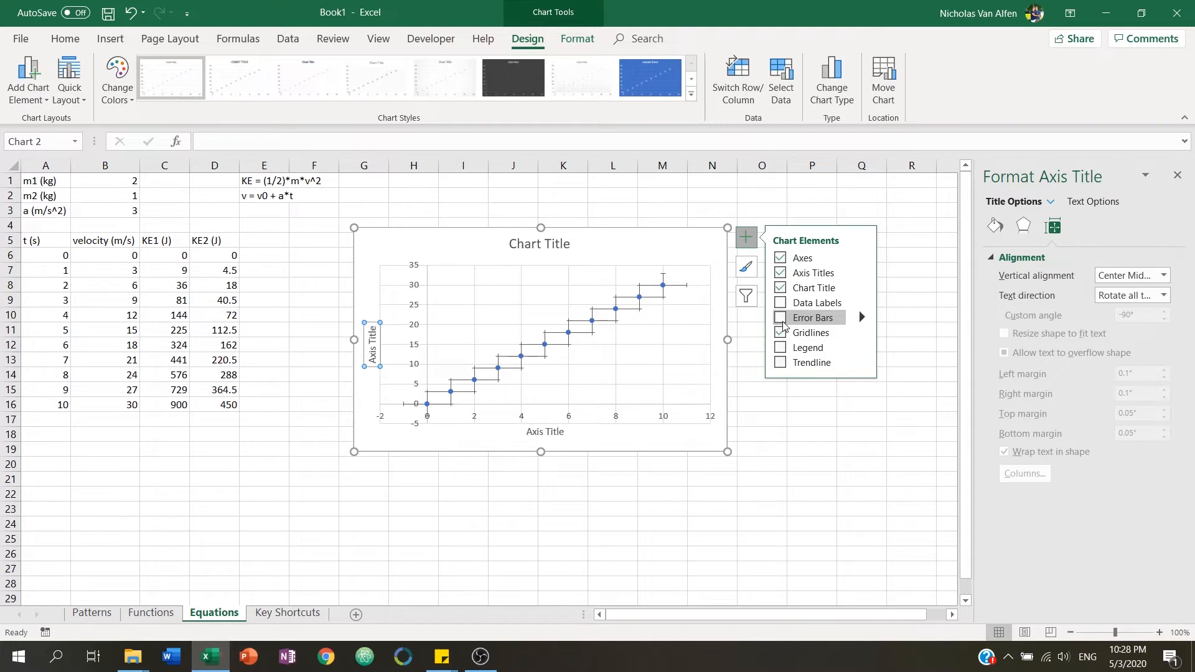
click(783, 325)
click(784, 350)
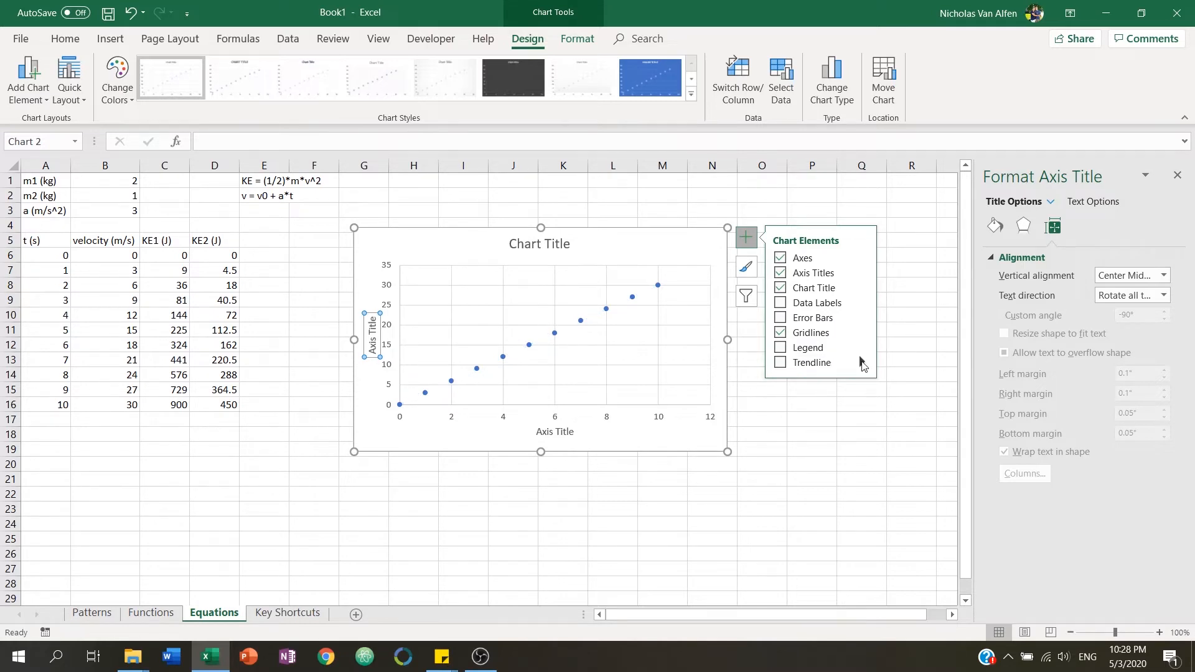
Add a linear trendline showing its equation and move the equation label up beside the chart title.
click(863, 365)
click(915, 421)
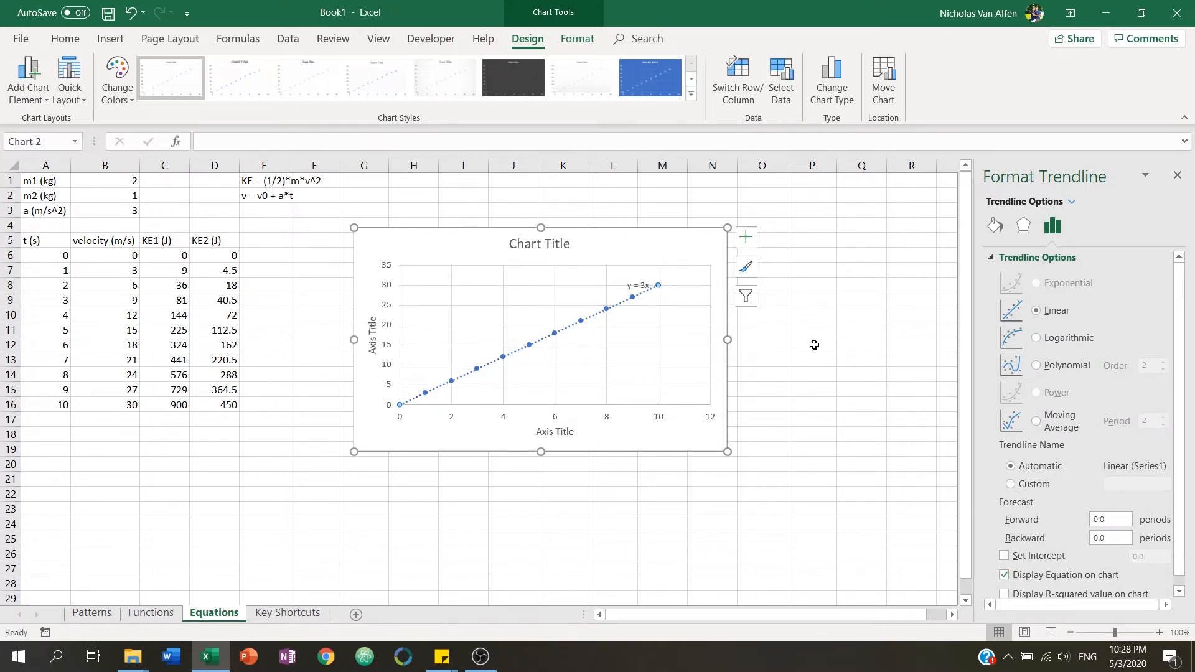
click(642, 287)
mouse_move(662, 277)
mouse_down()
mouse_move(623, 236)
mouse_move(628, 227)
mouse_move(655, 256)
mouse_up()
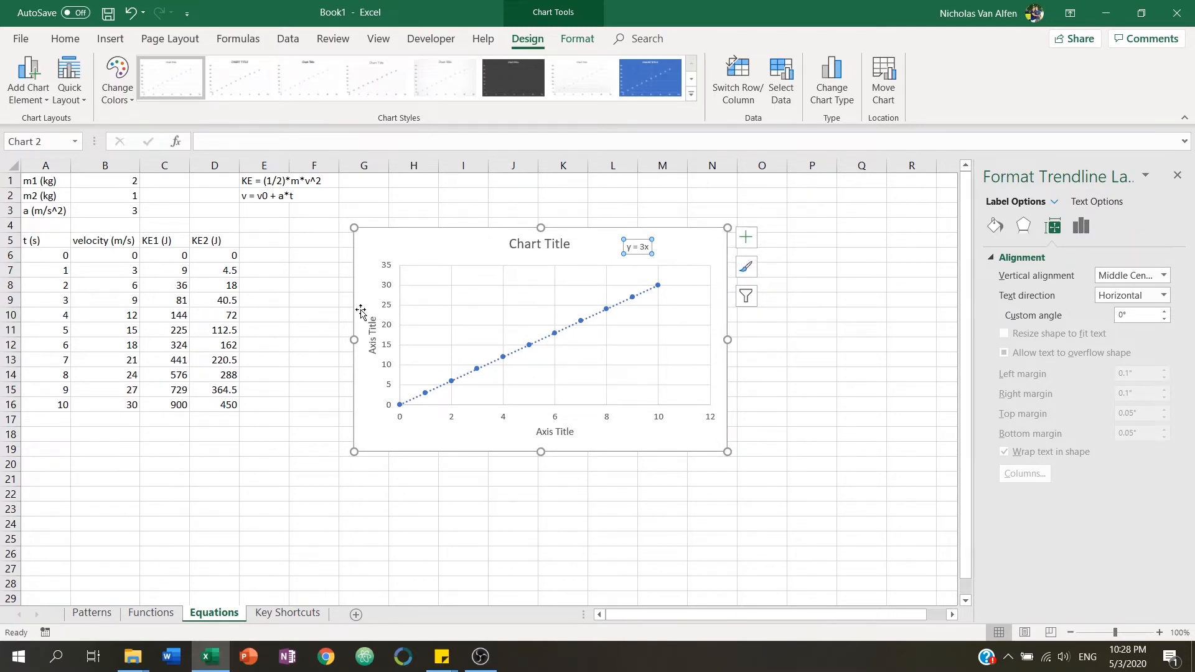
click(582, 479)
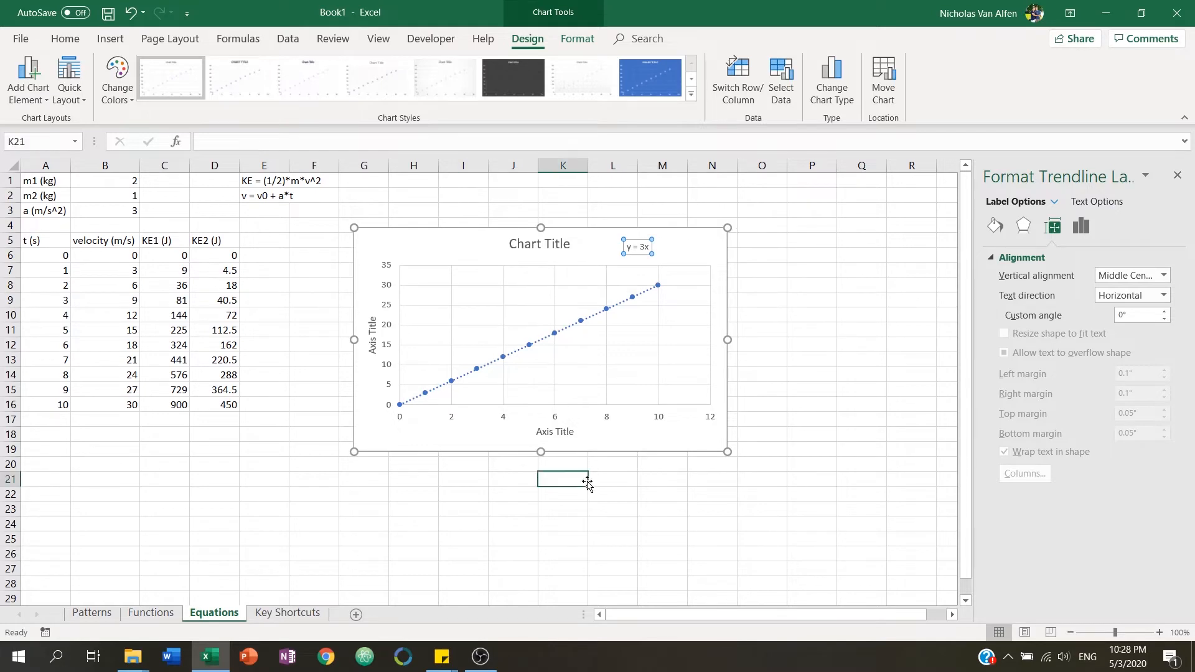
click(566, 433)
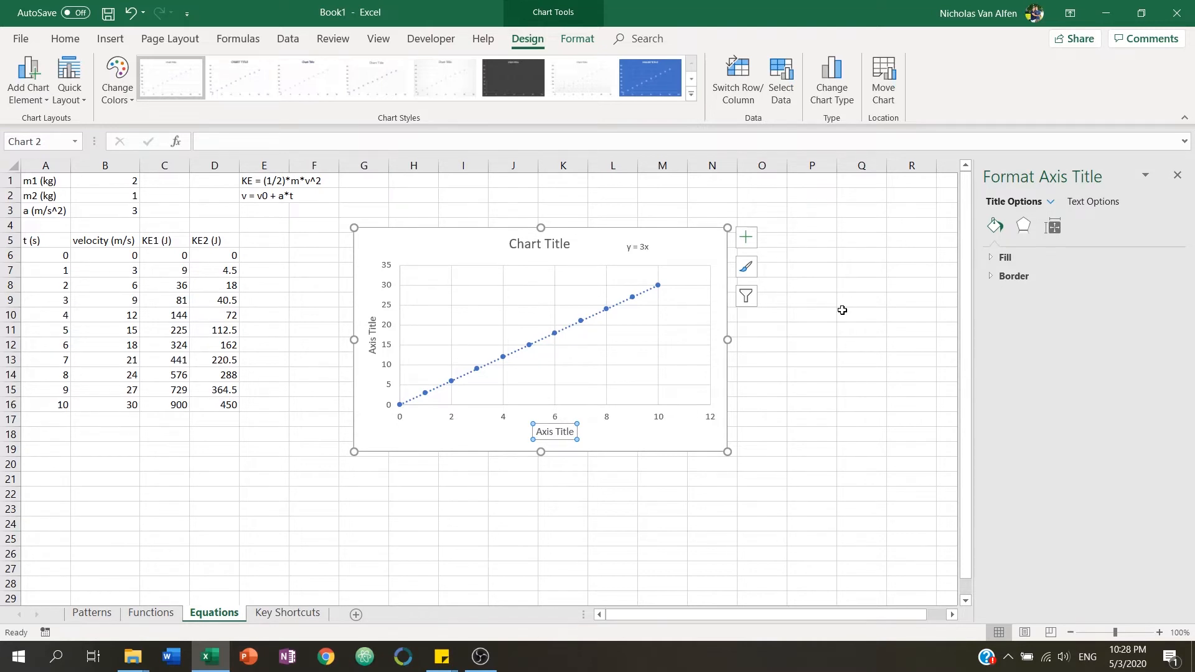
click(796, 342)
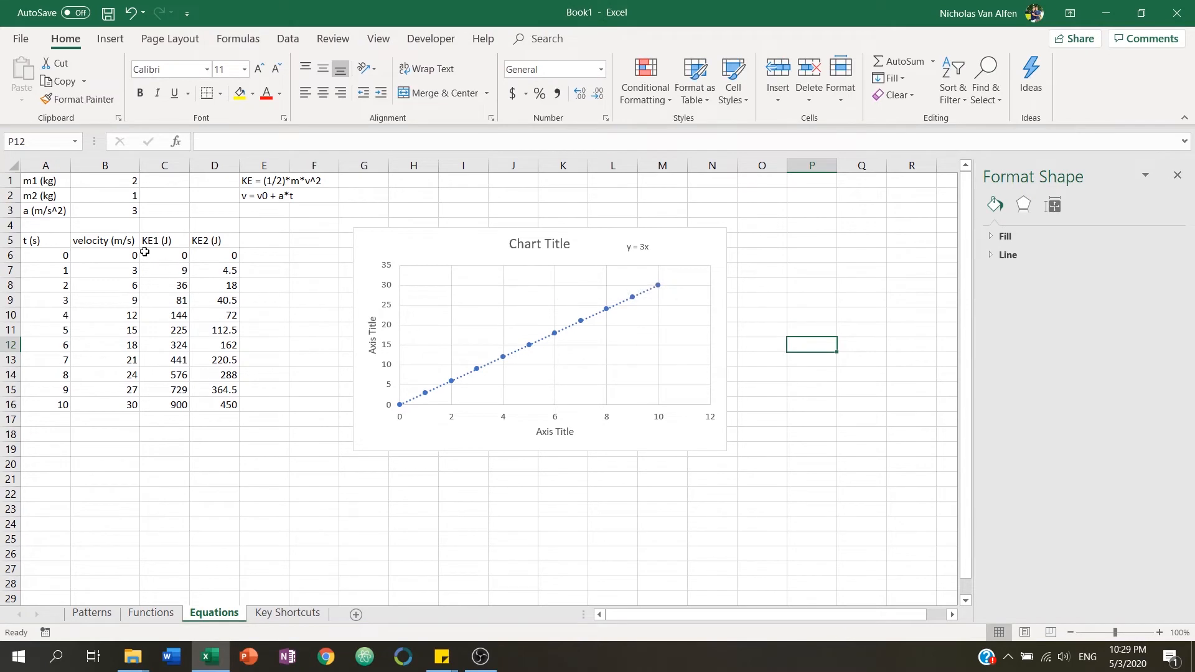
Insert a new column before KE1, head it dv (m/s) in C5, and fit the column width.
click(166, 166)
right_click(165, 168)
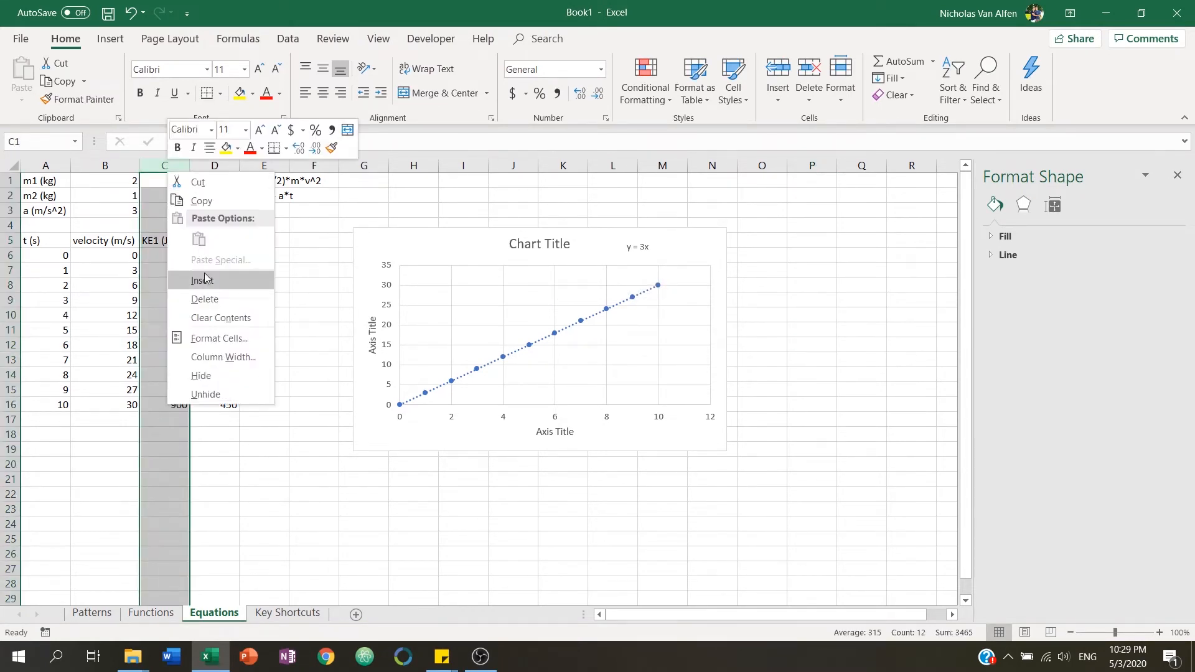
click(205, 274)
click(184, 242)
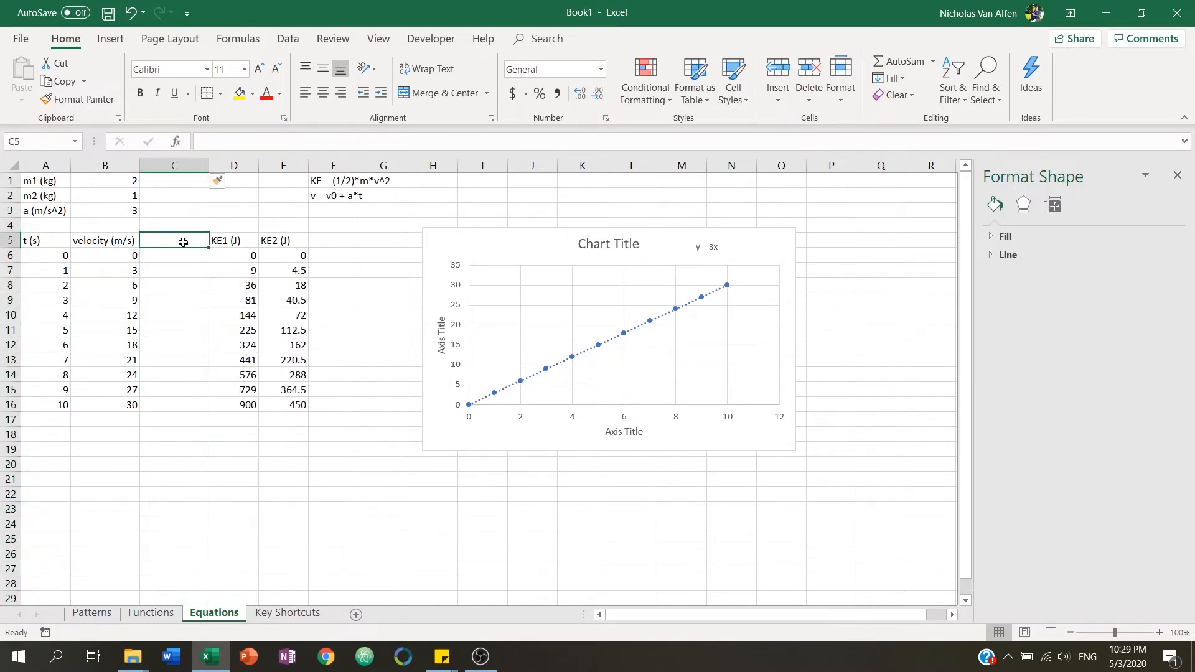
text(dv)
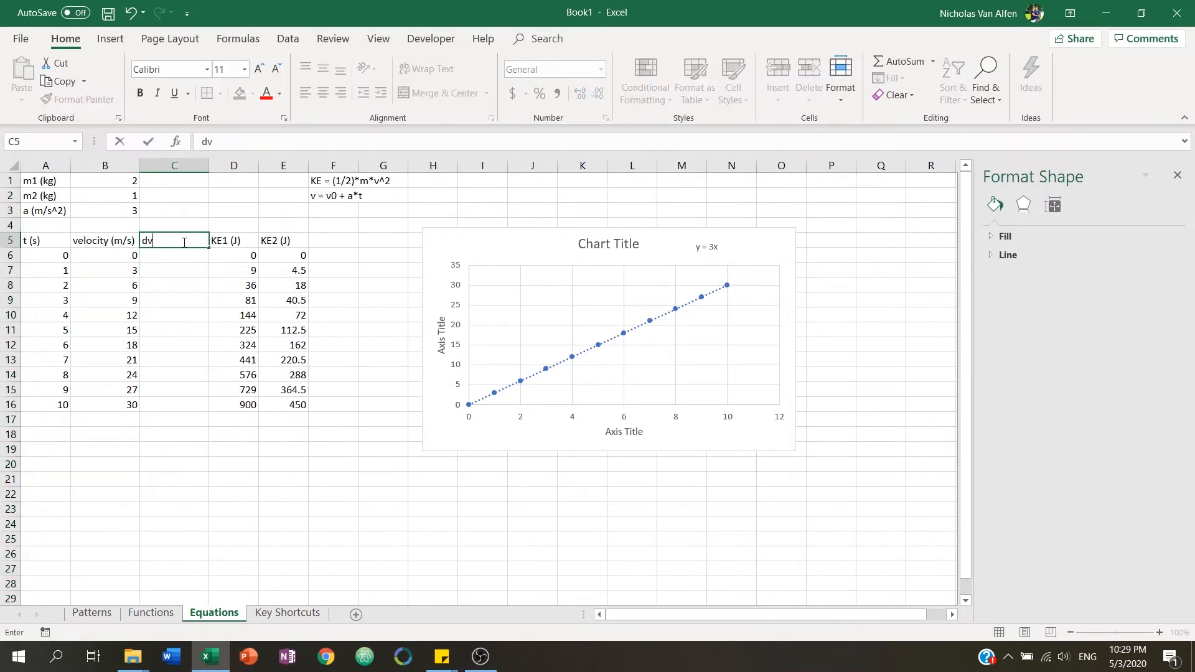
text( (m/s))
key(Return)
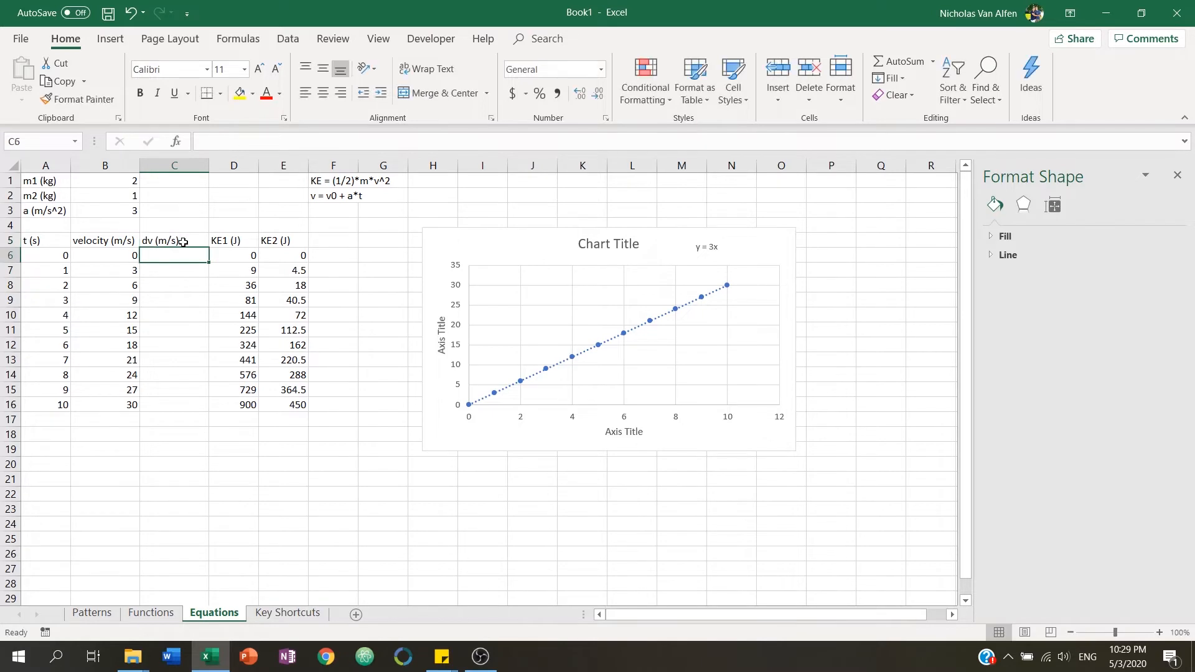
double_click(208, 165)
drag(181, 165, 191, 165)
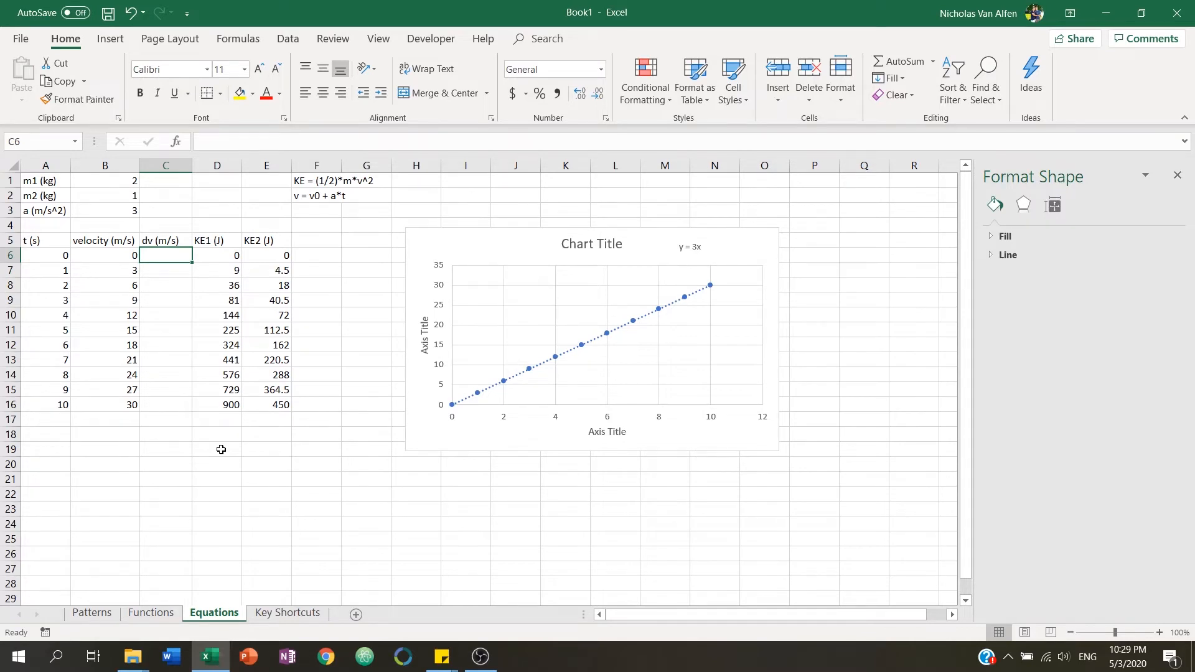
Enter the dv values 0.1, 0.1, 0.2, 0.3, 0.1, 0.5, 0.2, 0.8, 0.2, 0.1, 0.7 in cells C6 through C16.
text(0.1)
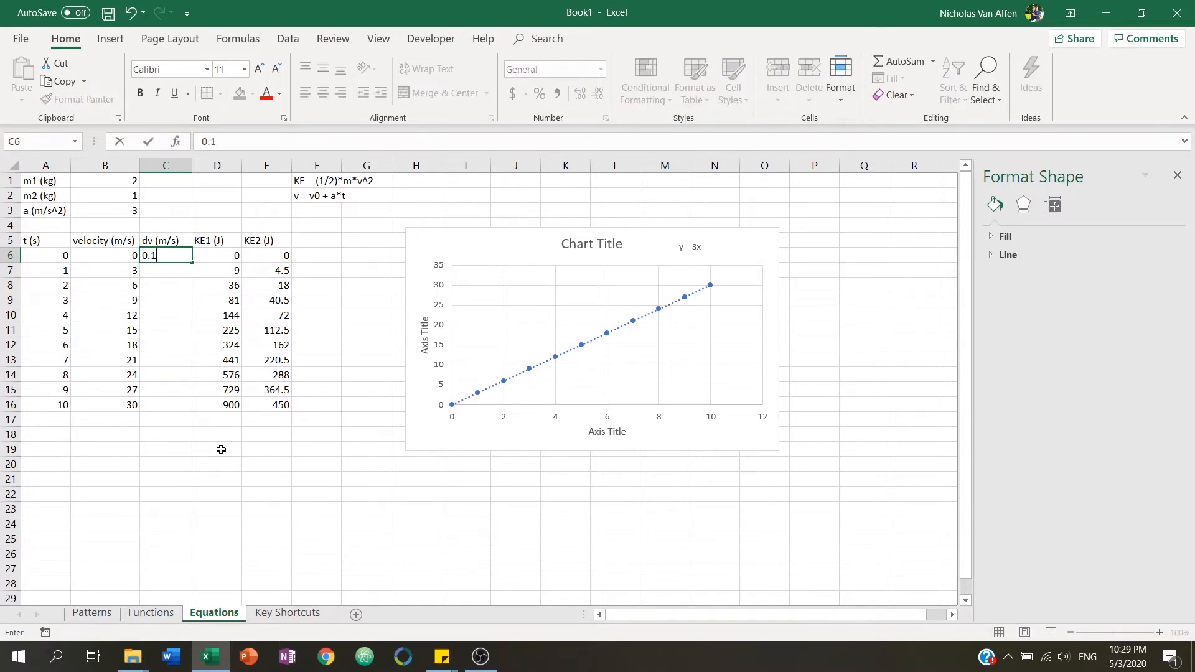
key(Return)
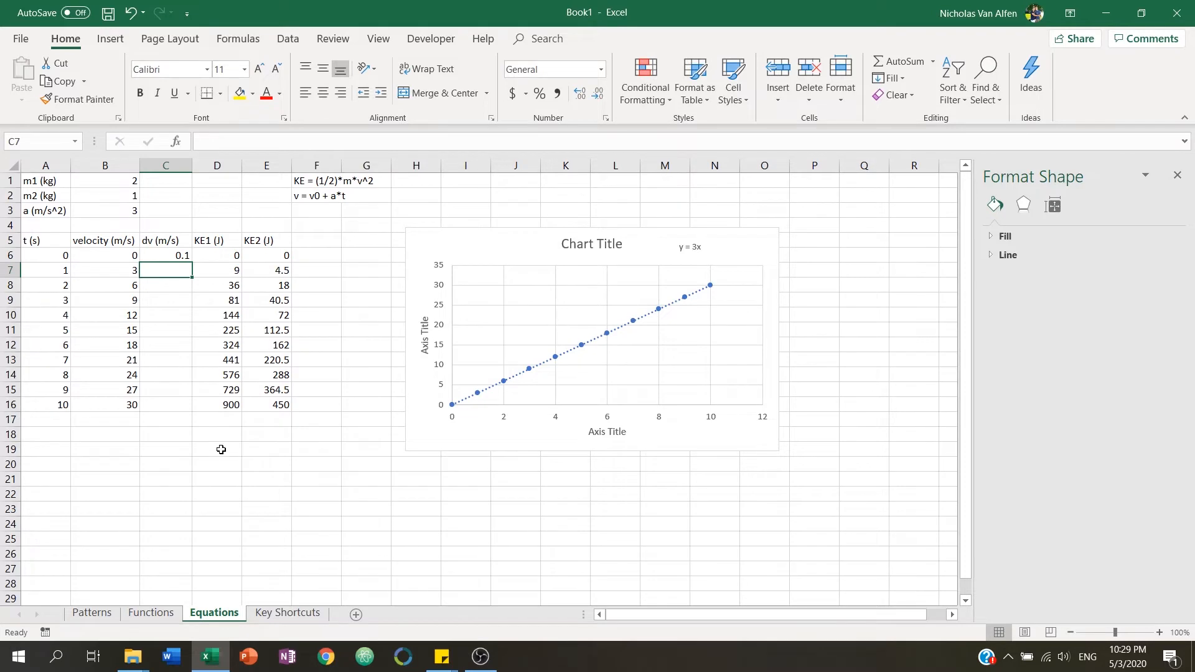
text(0.1)
key(Return)
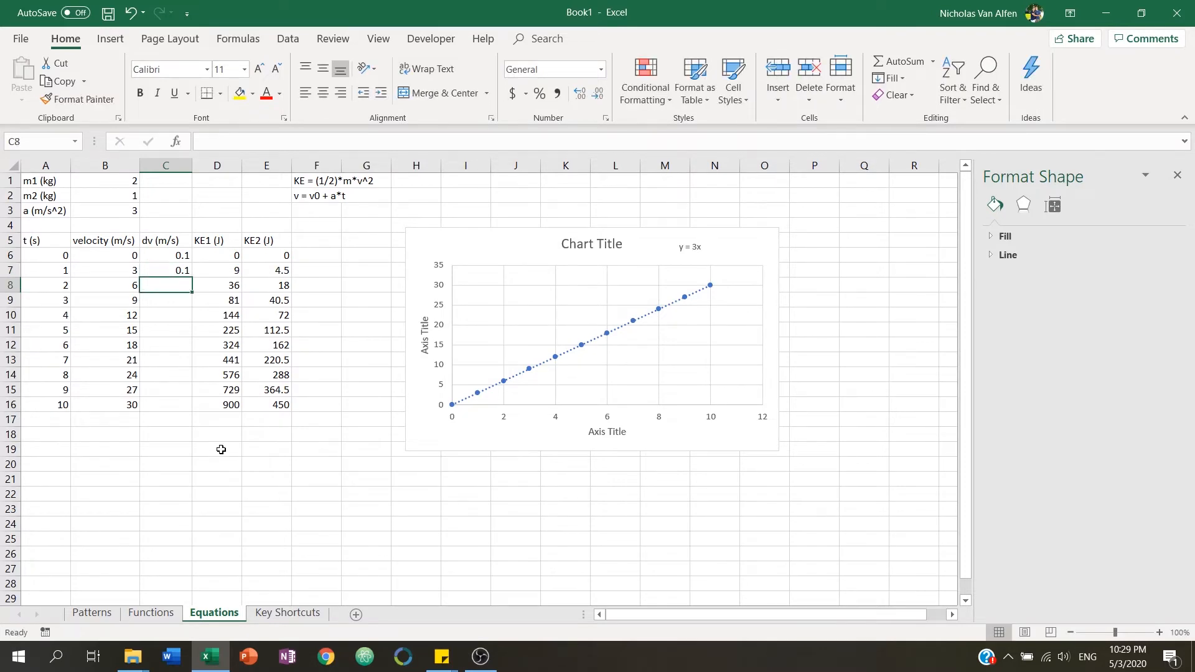
text(0.2)
key(Return)
text(0.3)
key(Return)
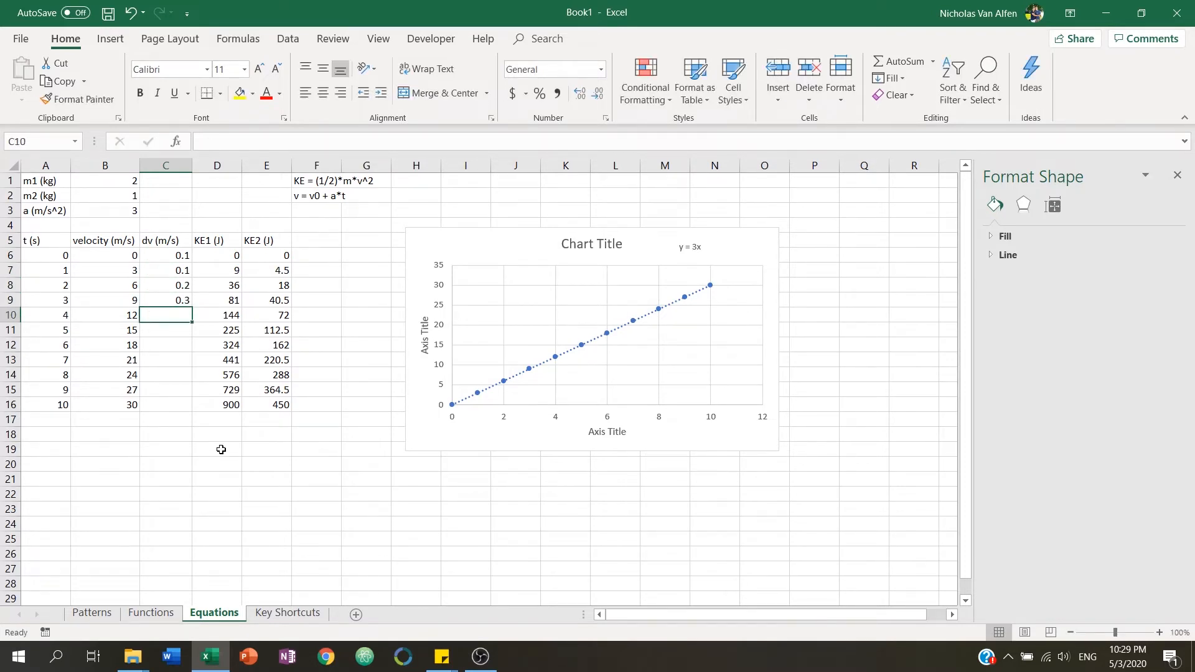
text(0.1)
key(Return)
text(0.5)
key(Return)
text(0.2)
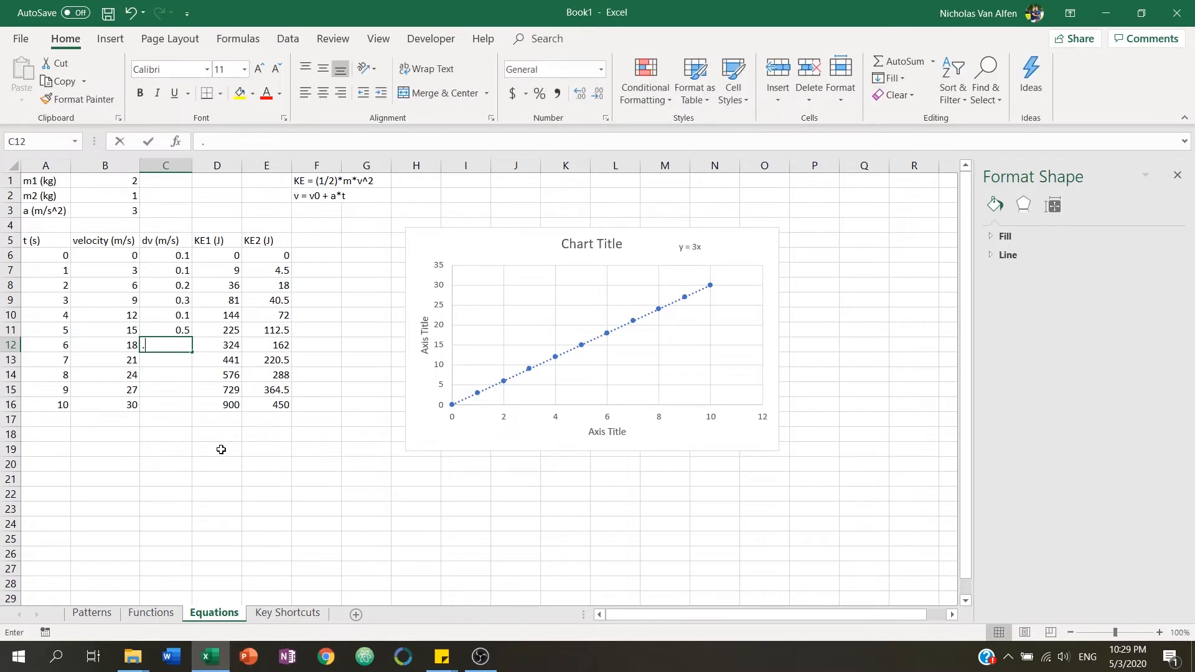
key(Return)
text(.8)
key(Return)
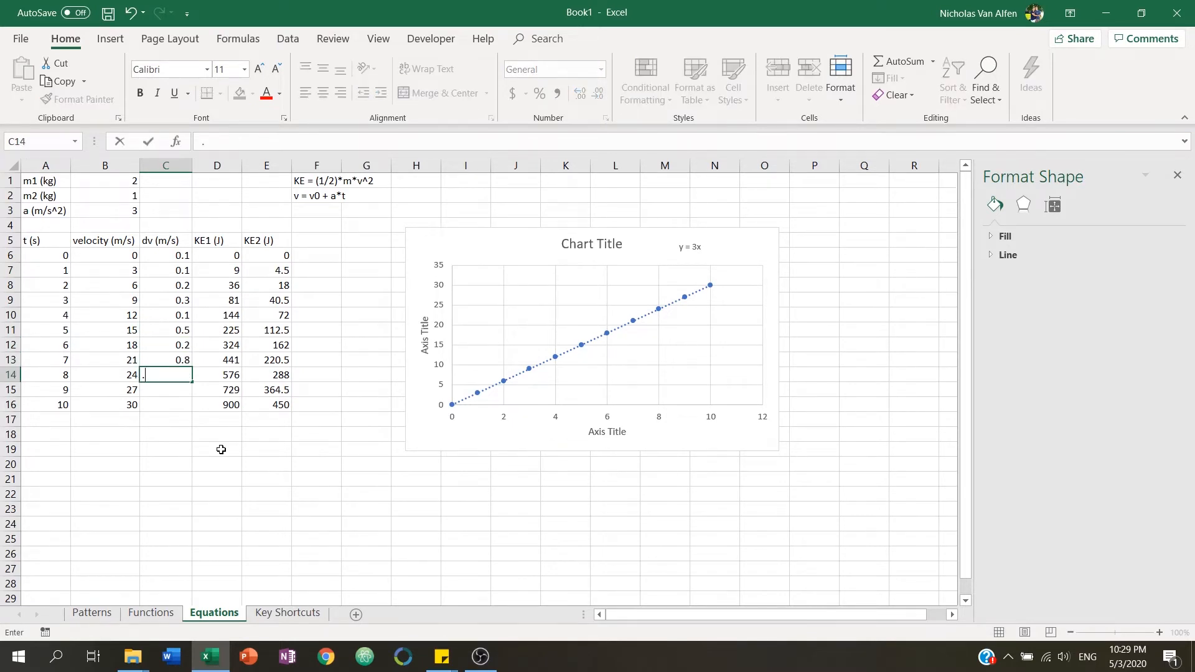
text(.2)
key(Return)
text(.1)
key(Return)
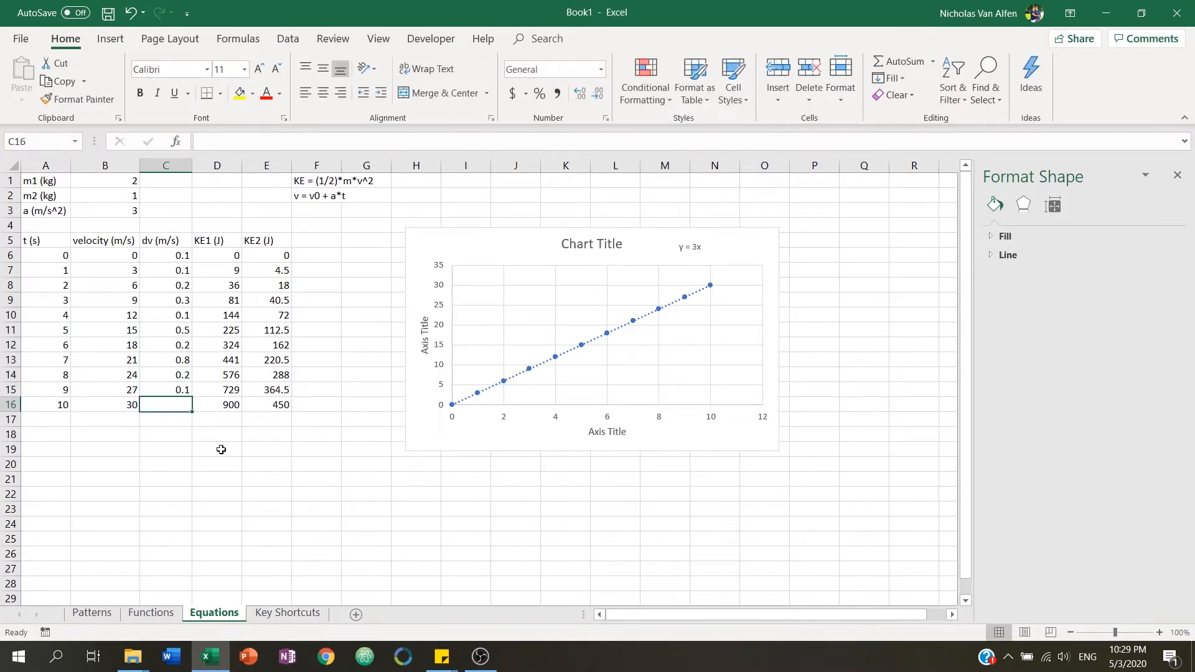
text(.7)
key(Return)
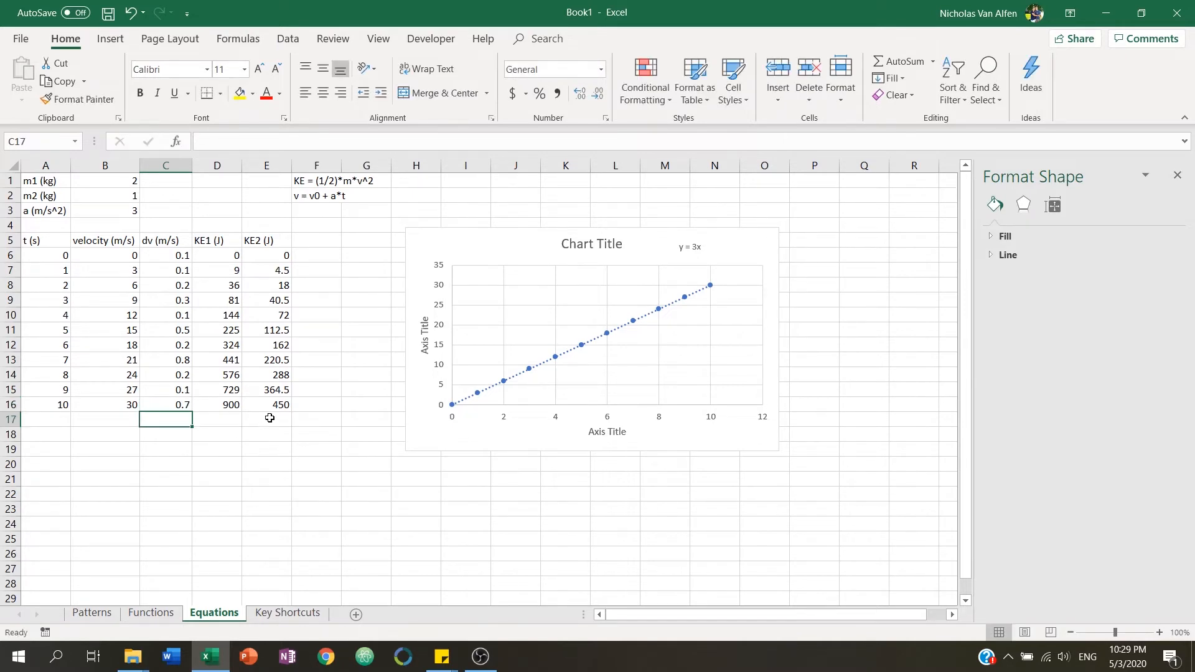
Rename the chart's horizontal axis title to time (s).
click(747, 249)
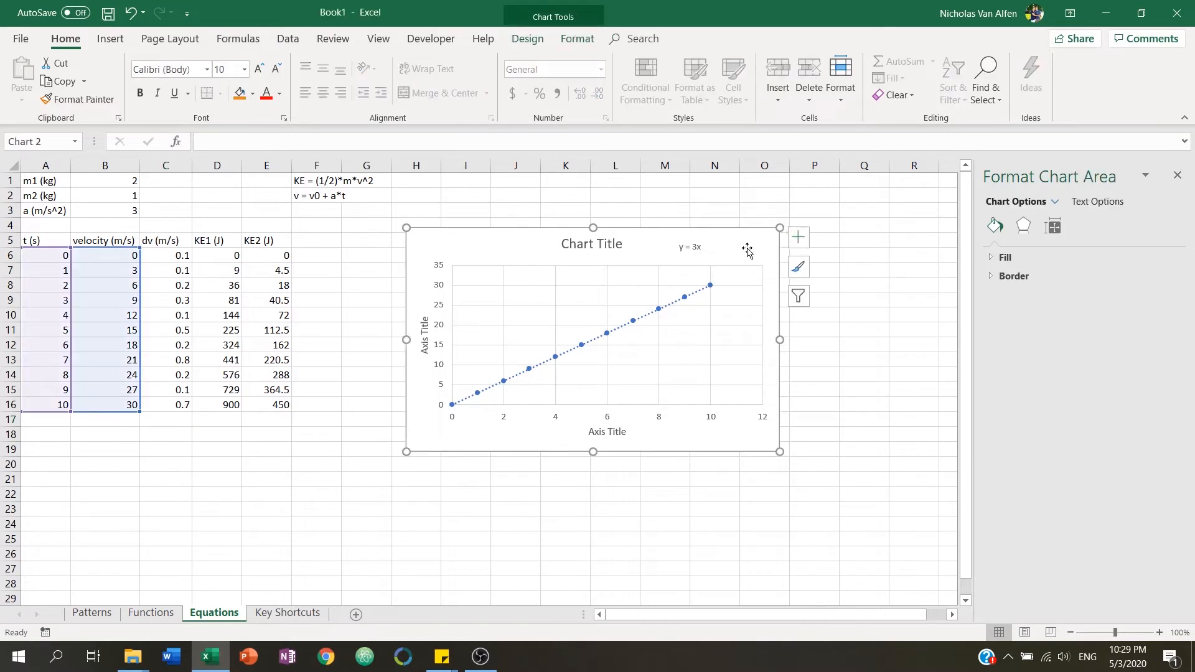
click(623, 431)
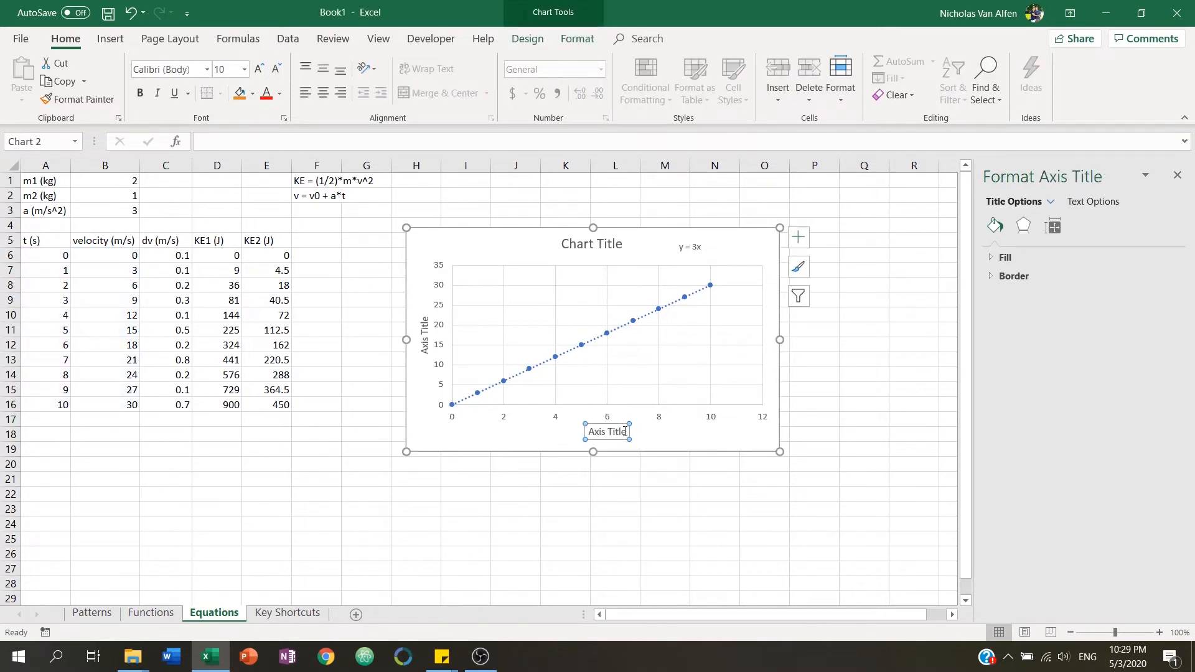
drag(625, 431, 590, 431)
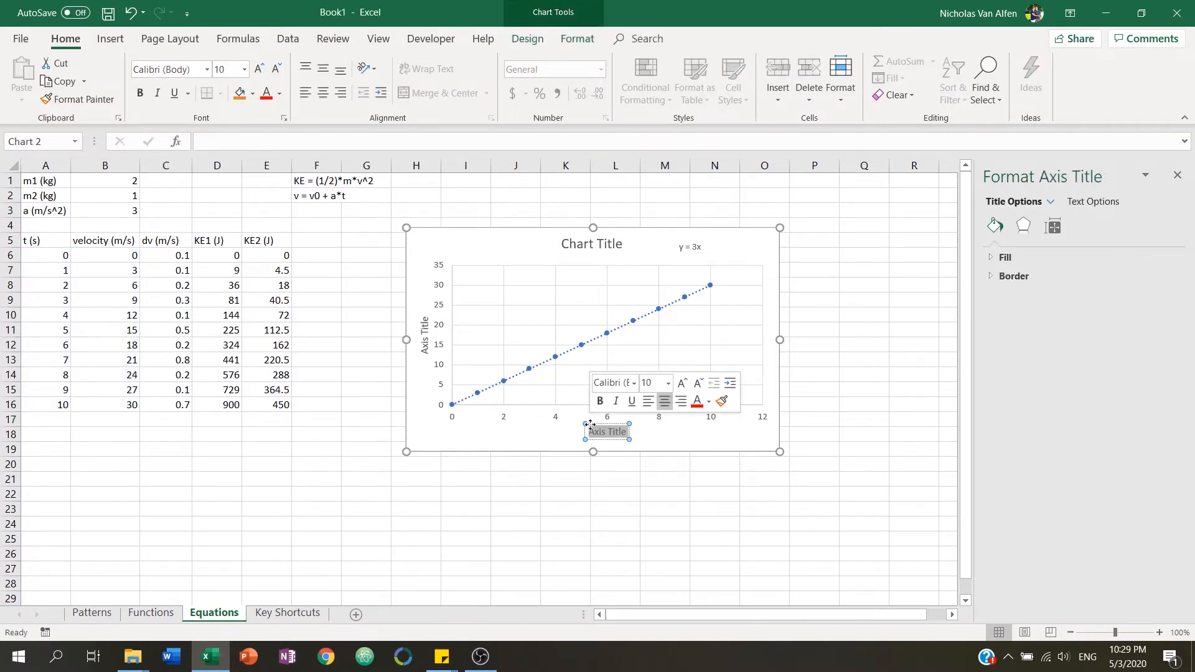
text(Time (s))
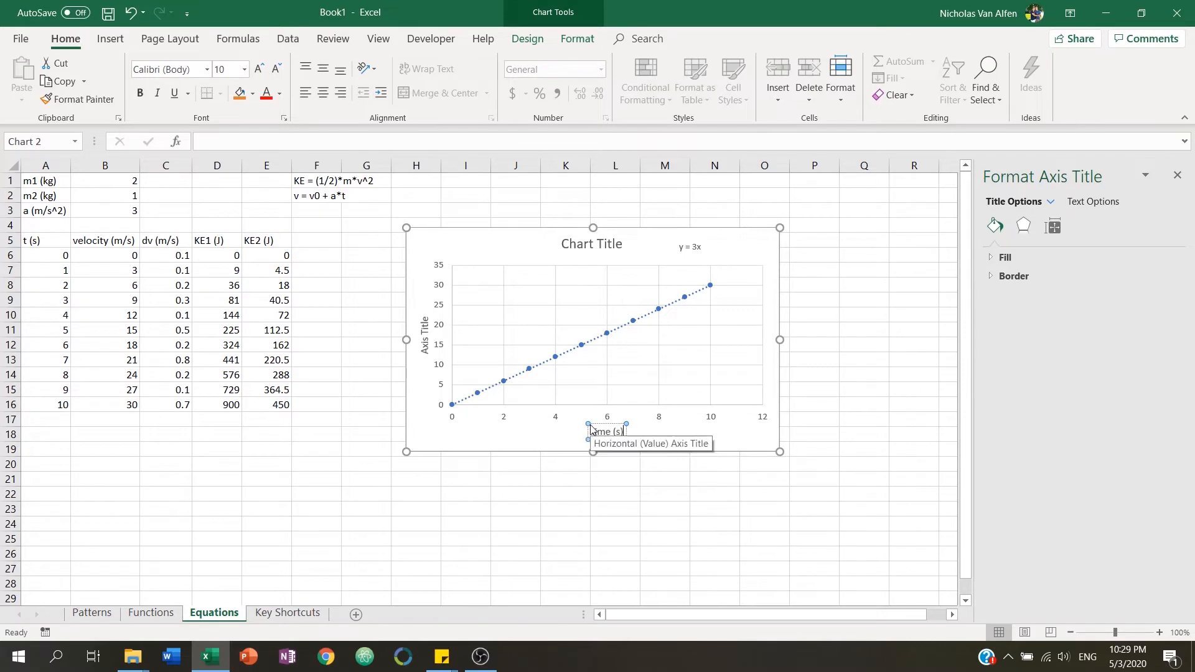
Rename the chart's vertical axis title to velocity (m/s).
click(426, 345)
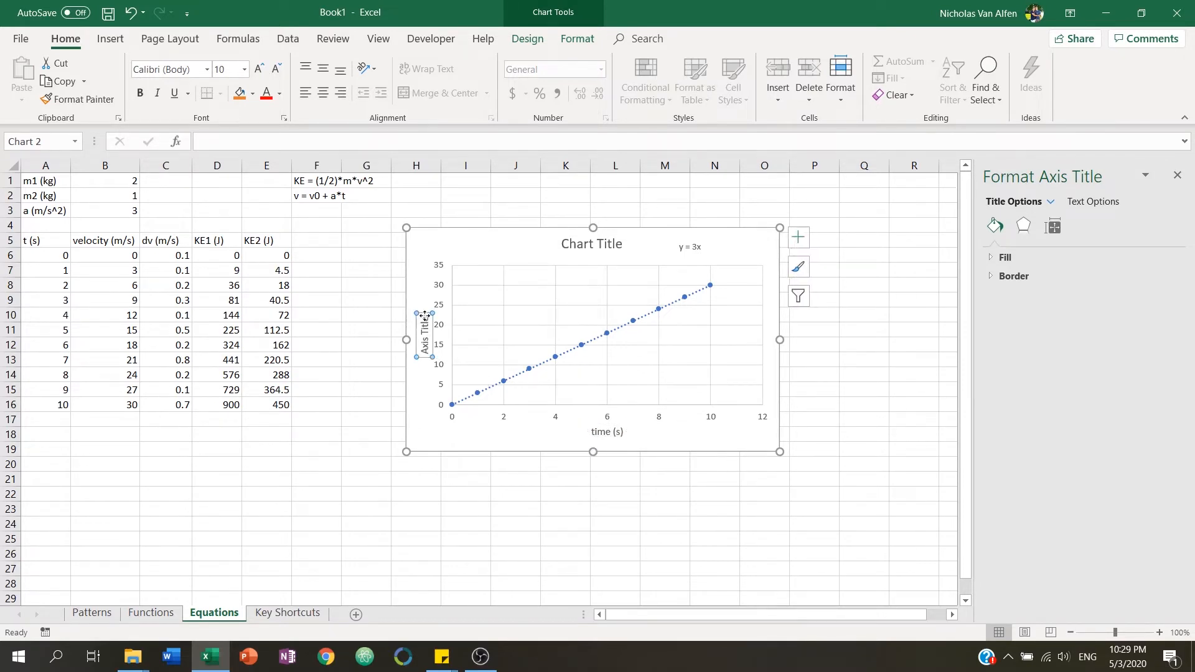
drag(425, 316, 426, 359)
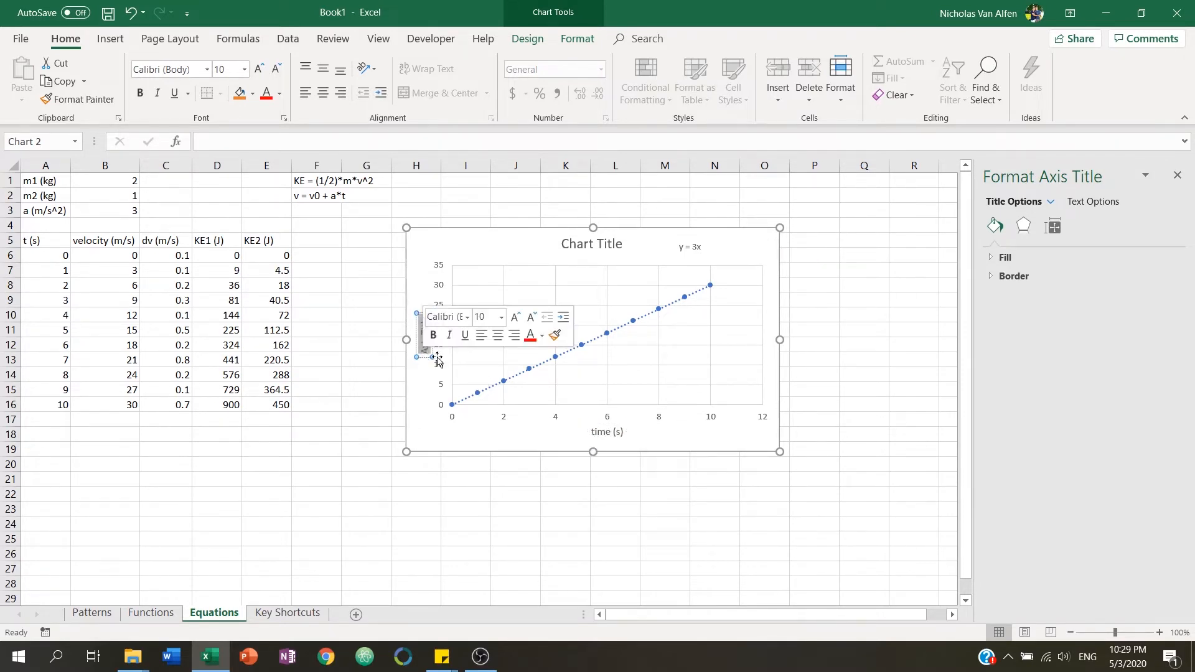
text(velocit)
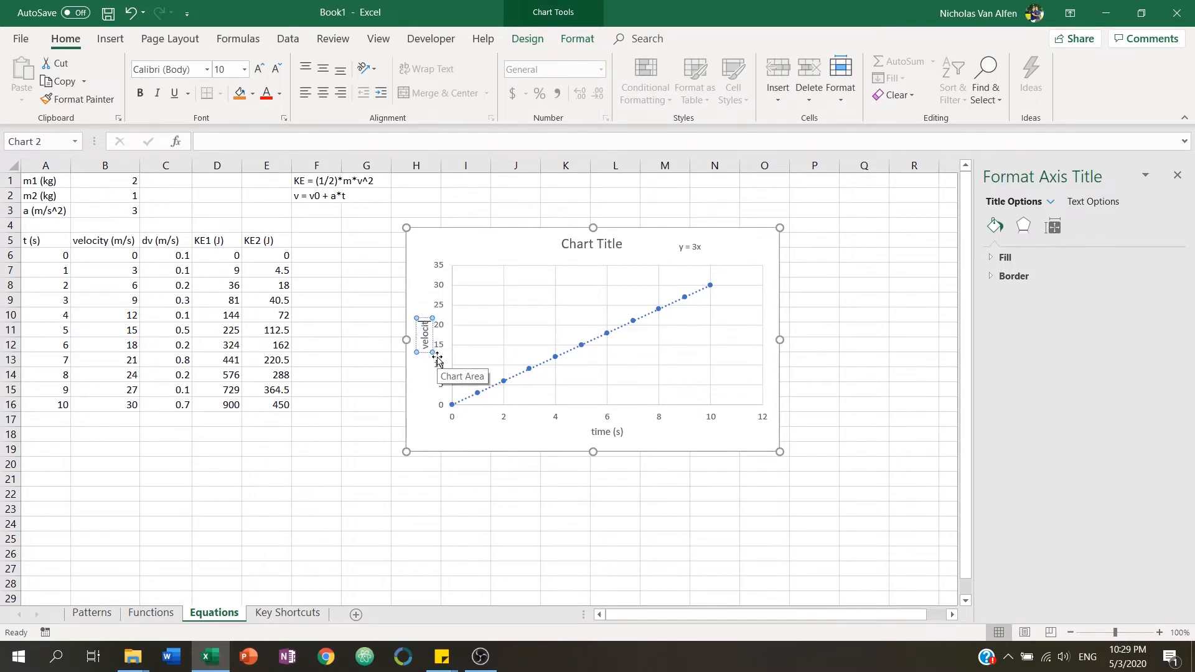
text(y (m/s))
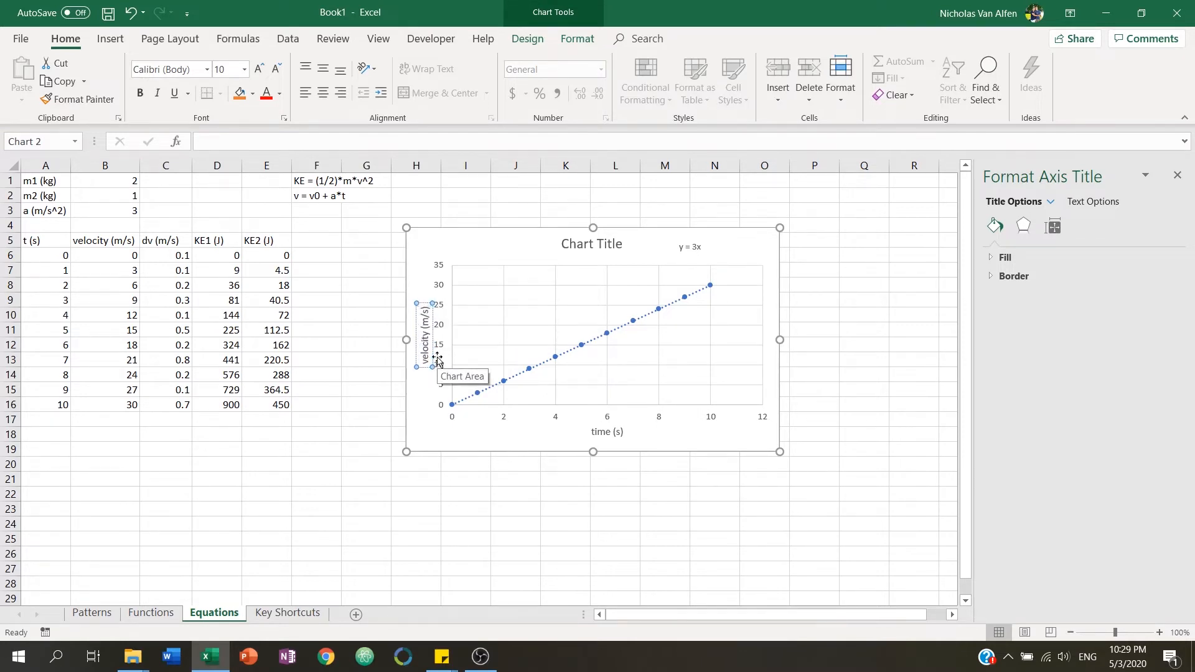
Change the chart title to velocity vs time and deselect the chart.
click(554, 246)
click(570, 243)
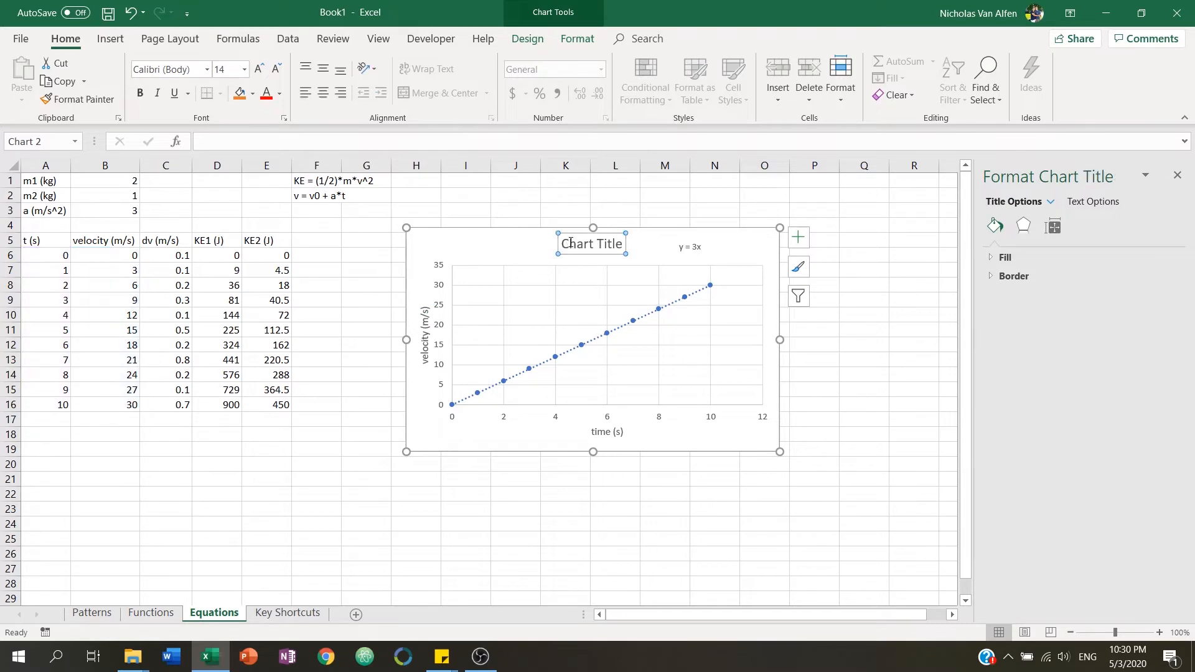
triple_click(602, 244)
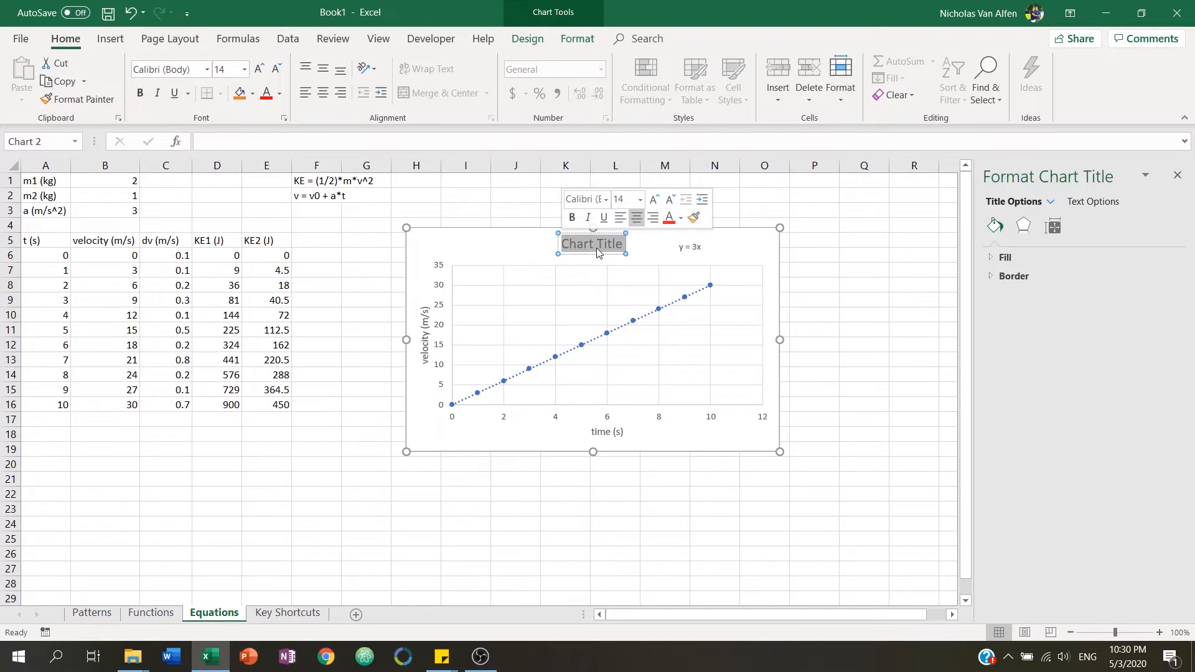
text(velocty)
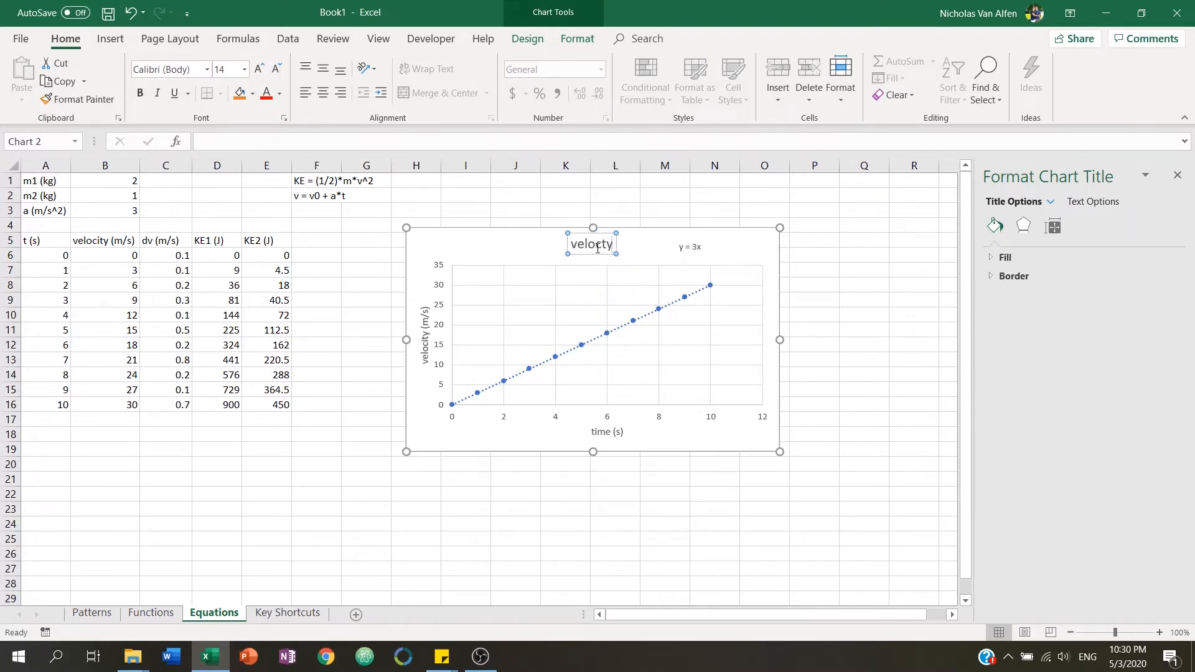
key(BackSpace)
key(BackSpace)
text(ity vs time)
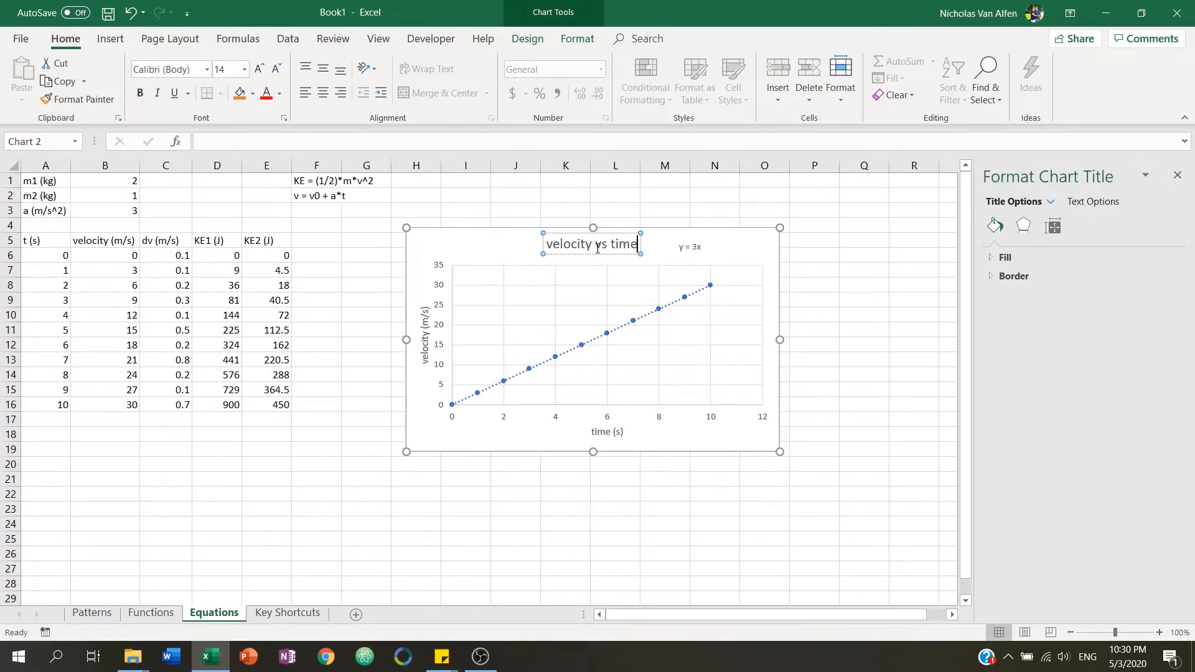
click(602, 209)
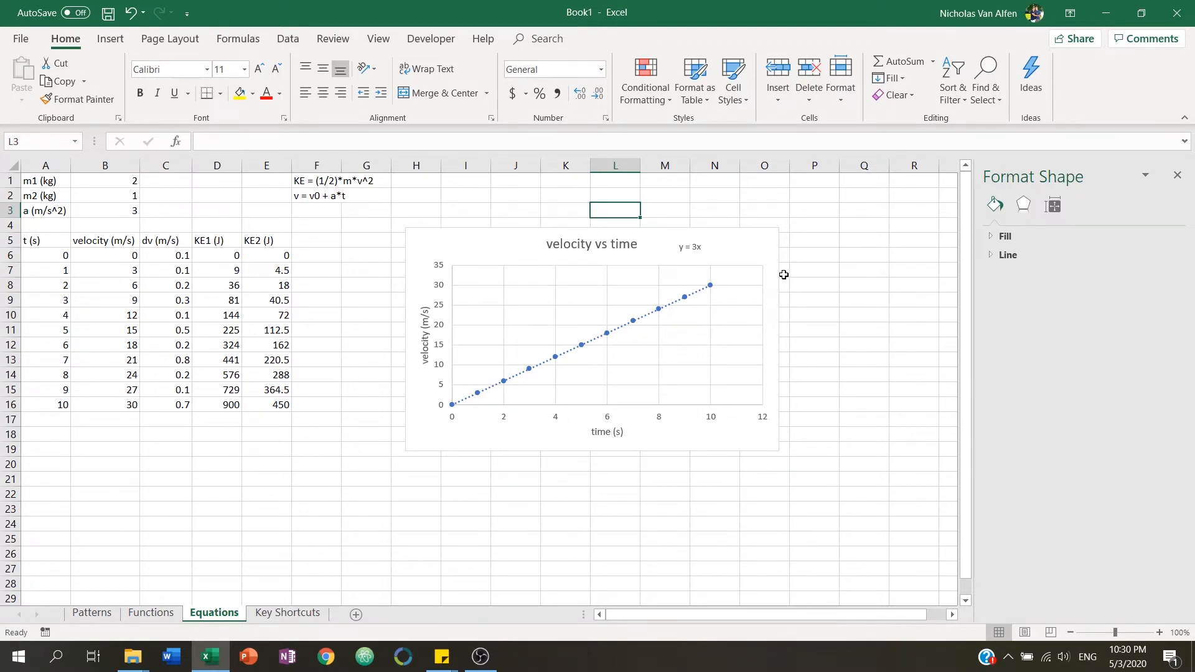
Add error bars to the velocity vs time chart.
click(754, 252)
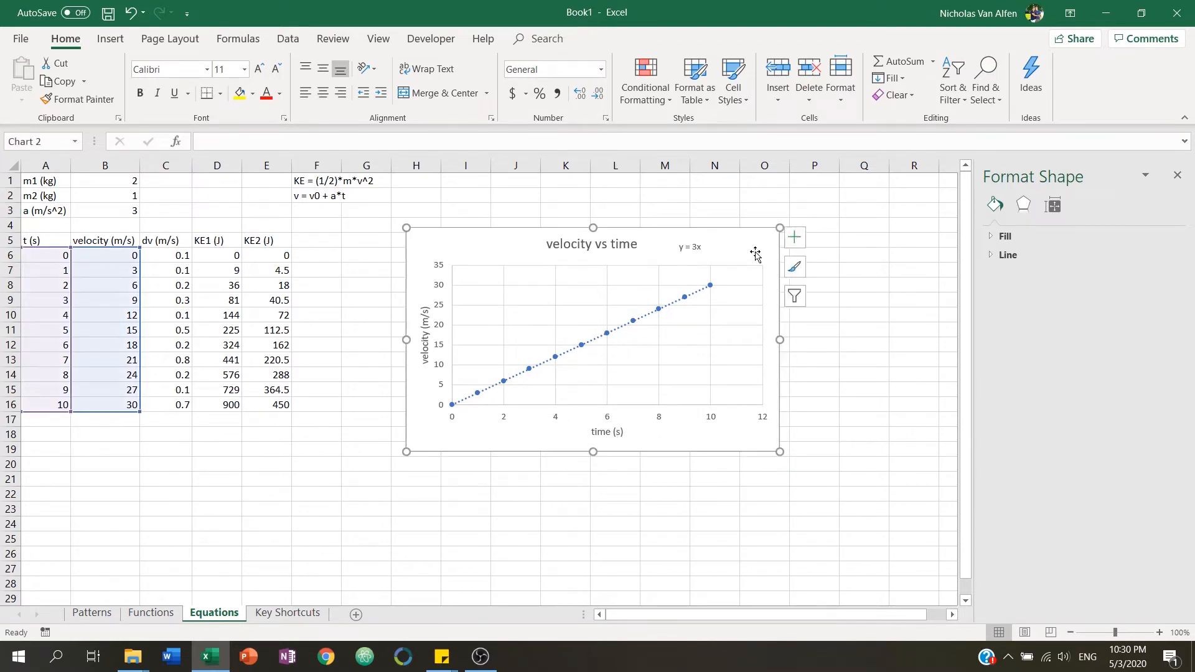
click(801, 235)
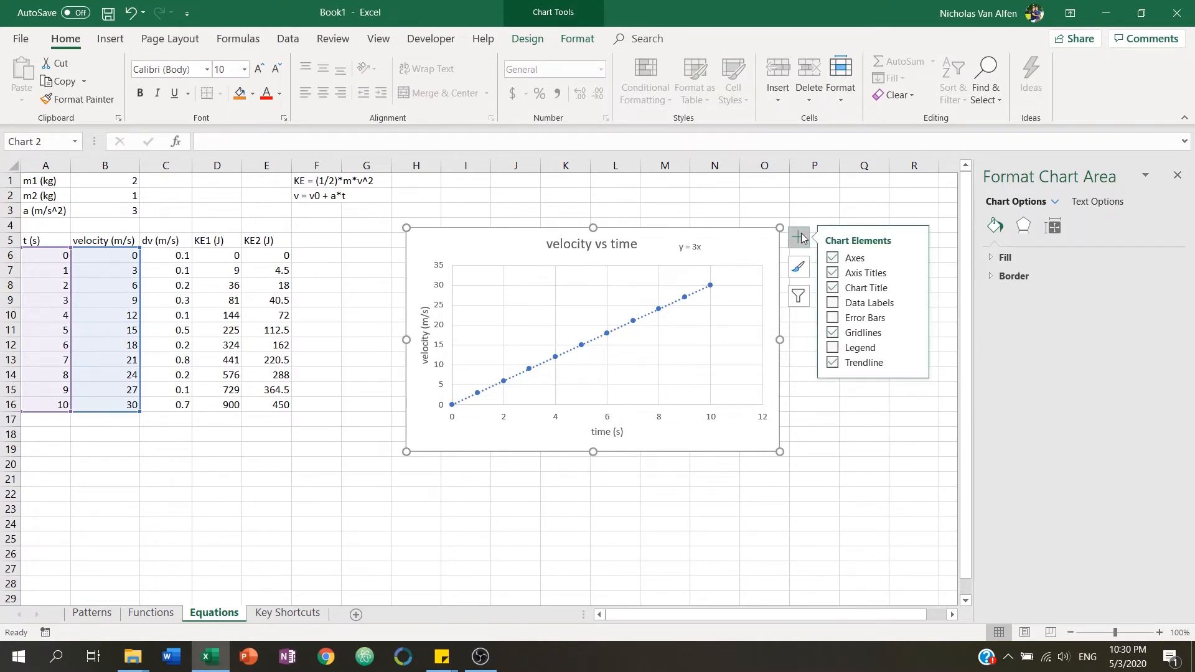
click(834, 319)
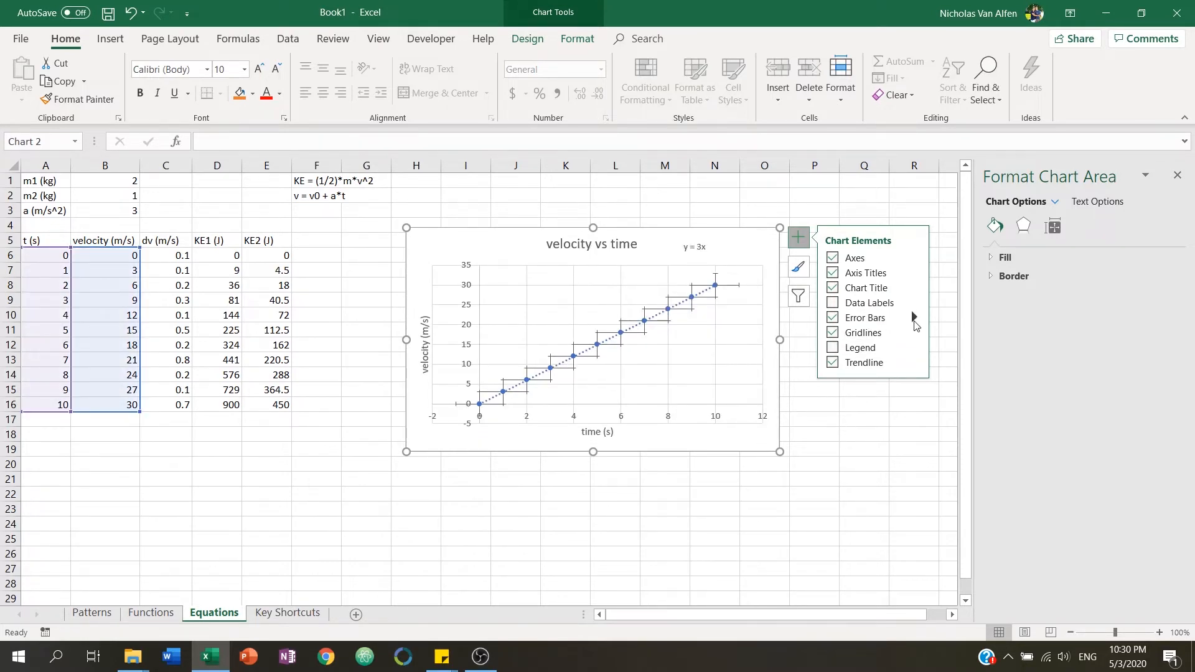
click(876, 477)
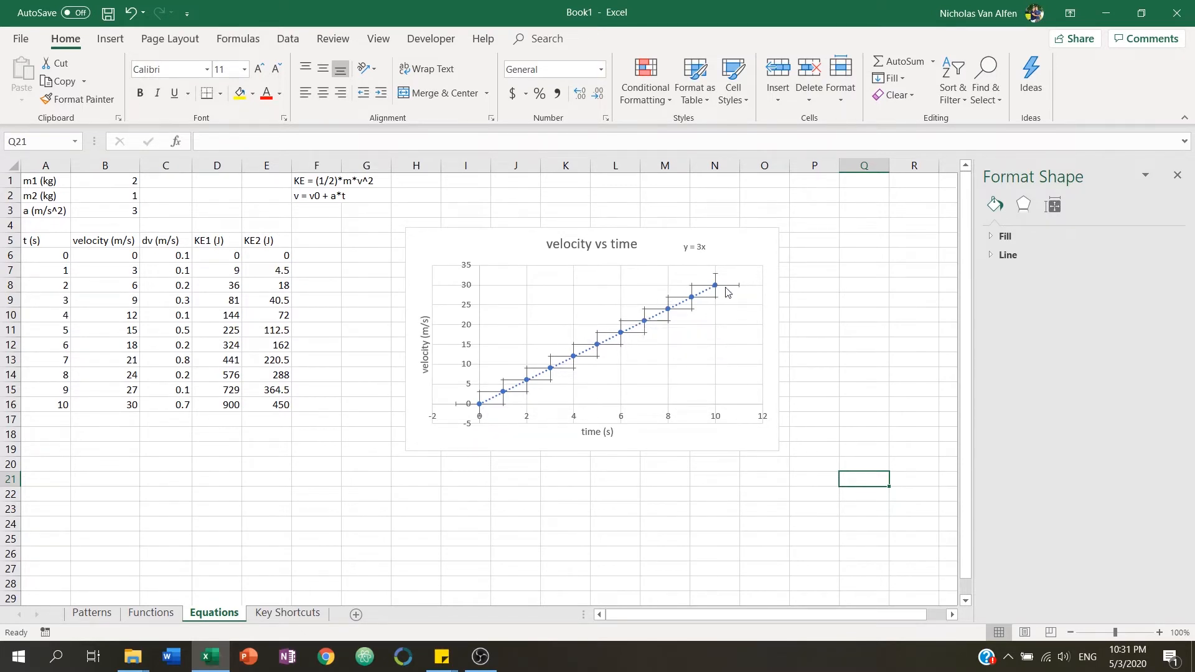
Try the fixed value, percentage and standard deviation error amounts for the horizontal error bars.
click(728, 287)
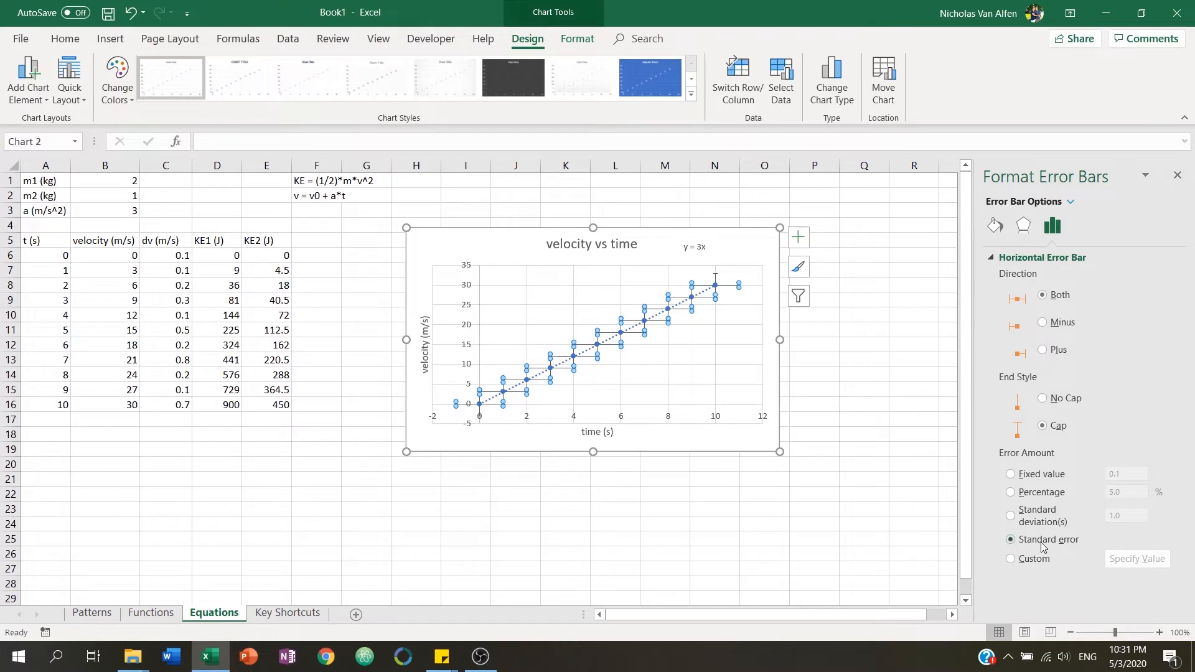
click(1014, 475)
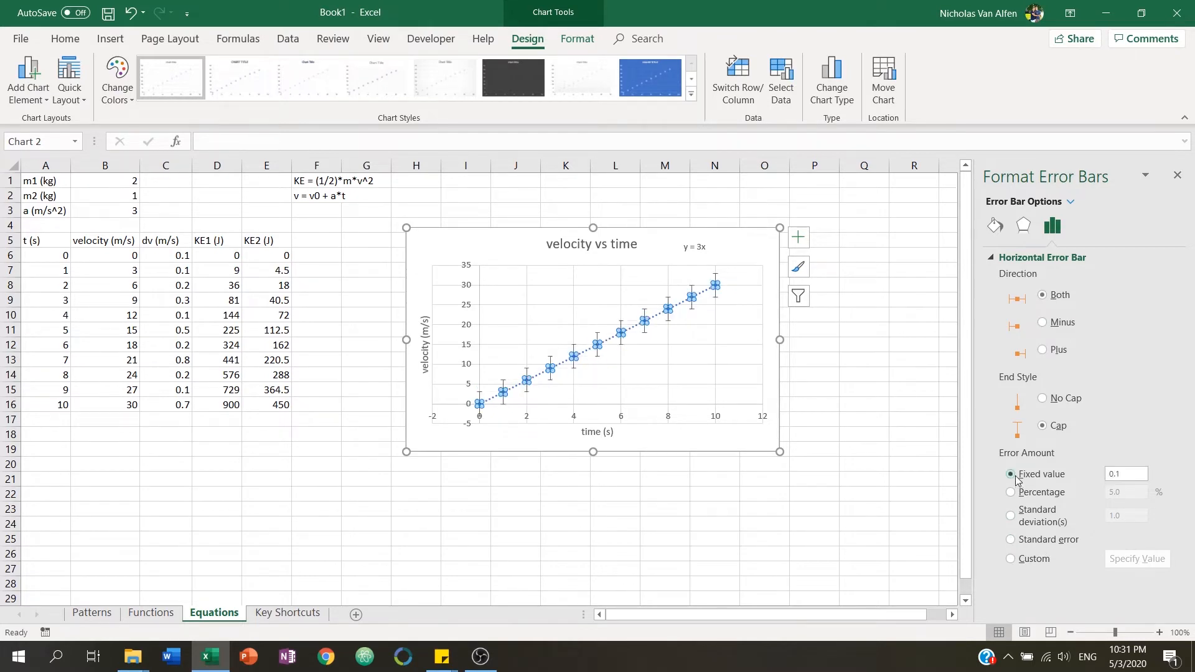
click(1014, 493)
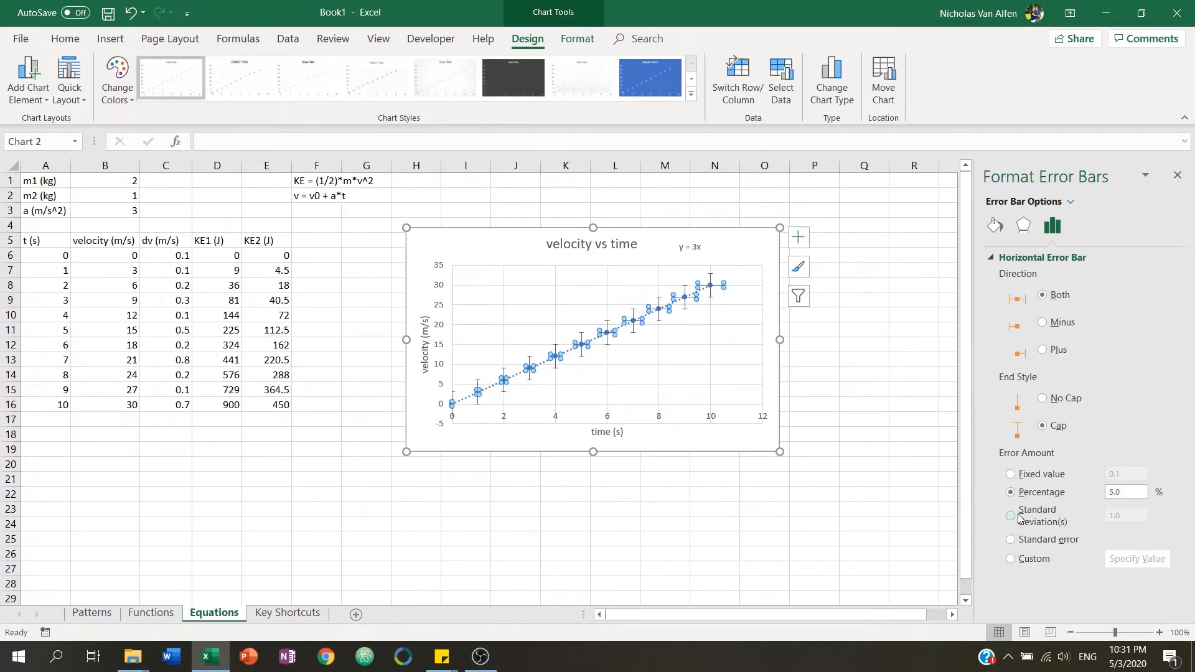
click(1020, 519)
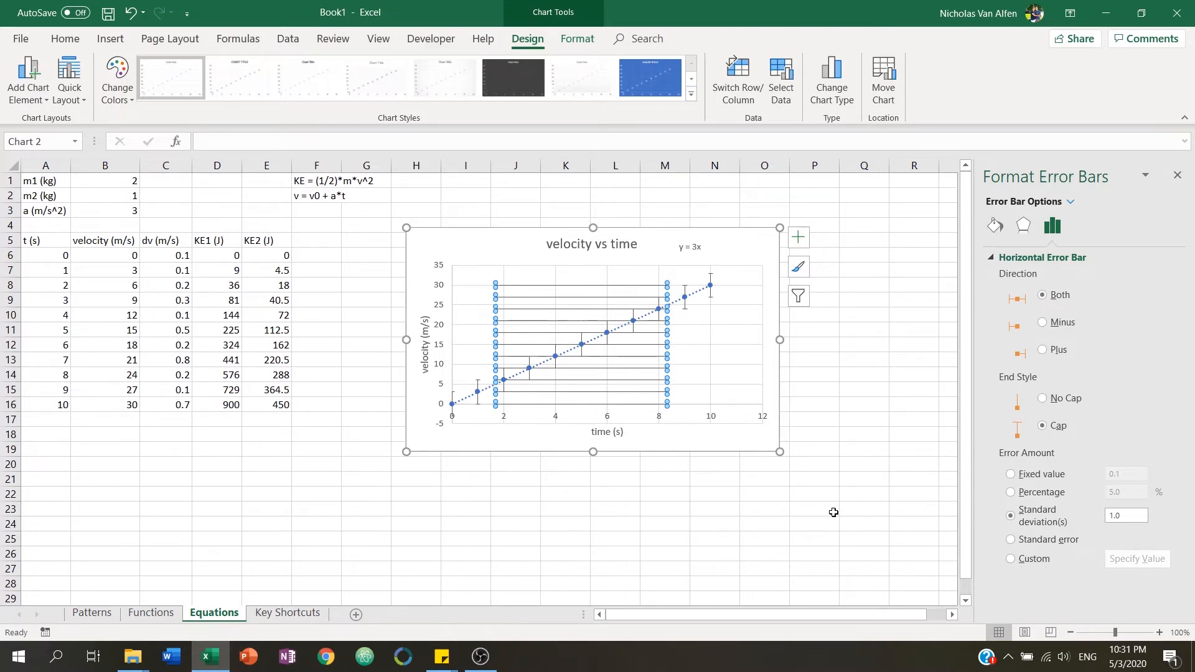
click(765, 512)
Move the velocity through KE2 columns one column right and head the new column B as dt (s).
drag(98, 241, 344, 369)
click(109, 246)
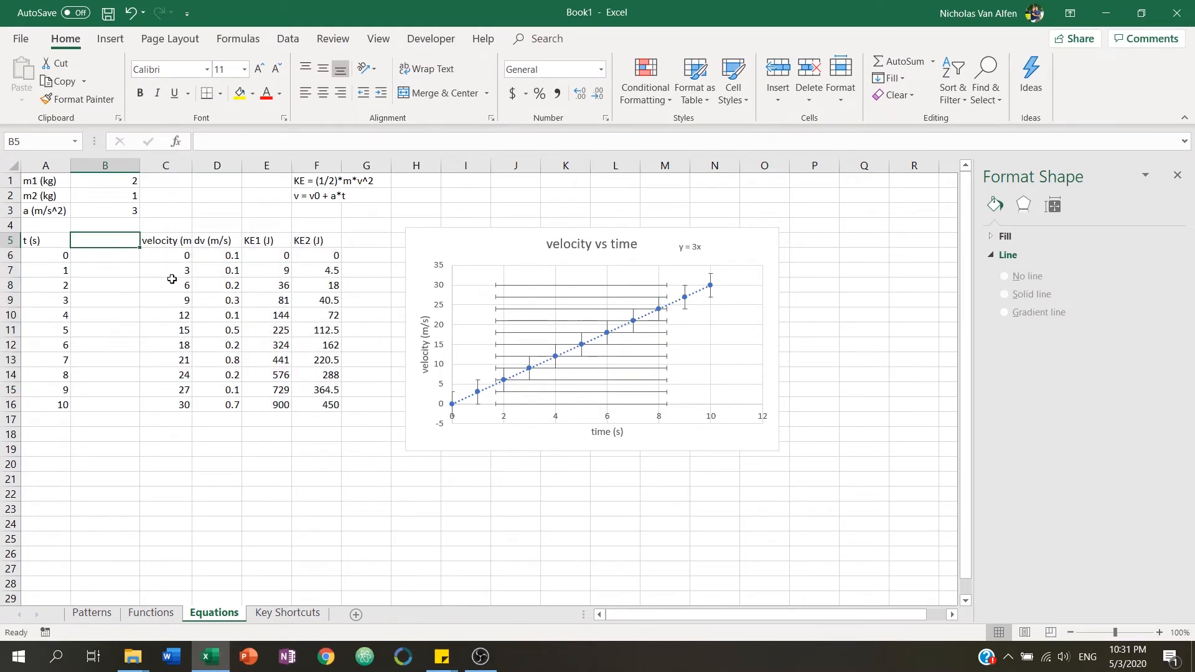
text(dt (S)
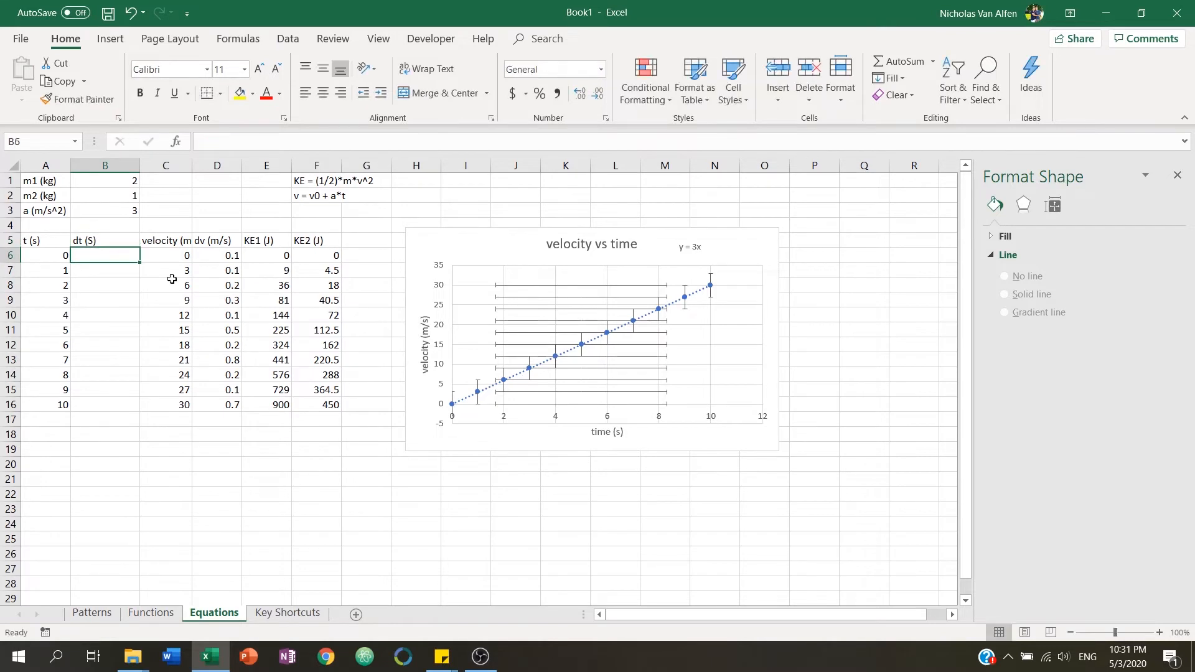
key(ctrl+Return)
key(F2)
key(BackSpace)
key(BackSpace)
text(s))
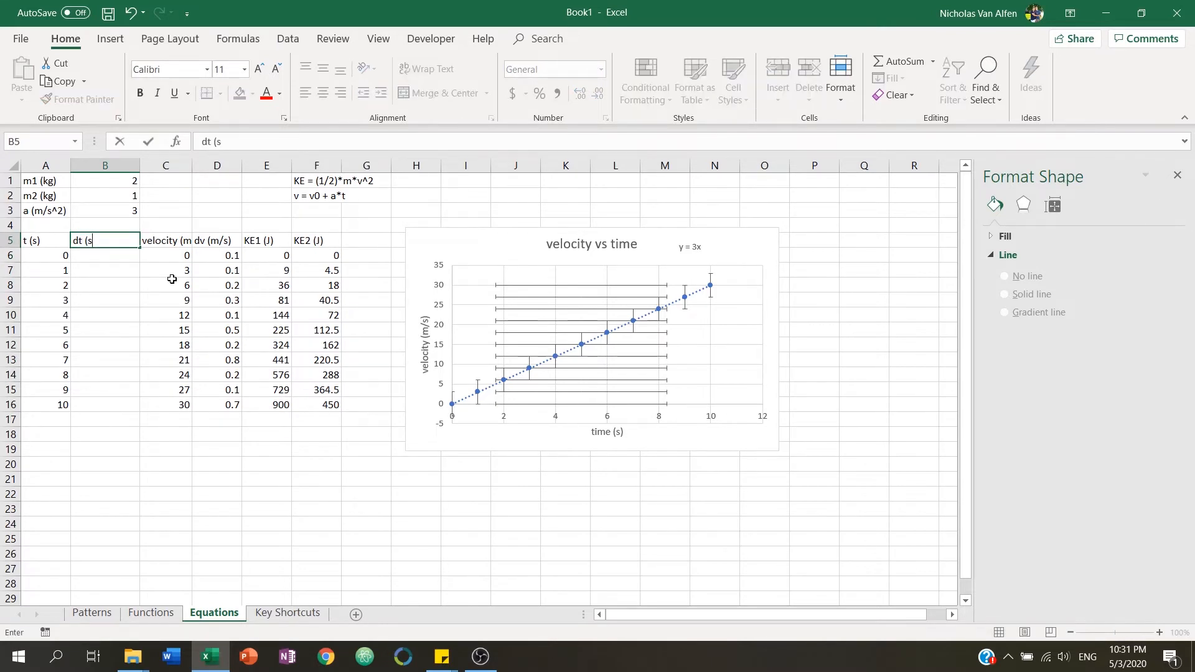
key(Return)
Enter 0.05 in B6 and B7 and fill the dt values down to B16.
text(0.05)
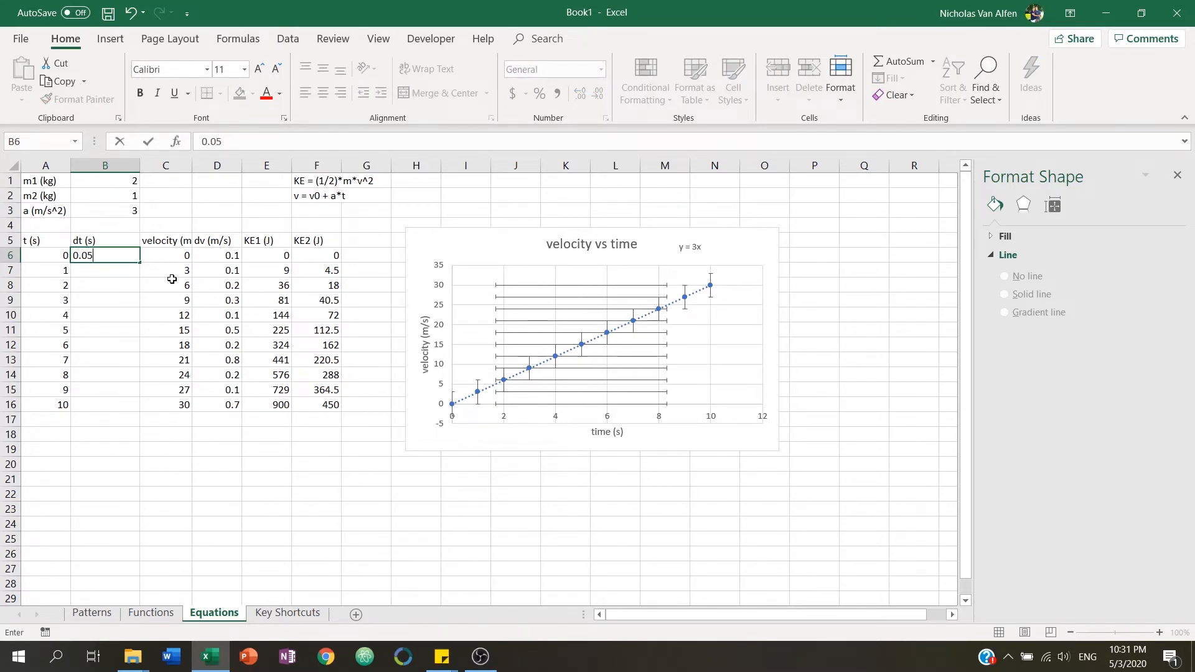
key(Return)
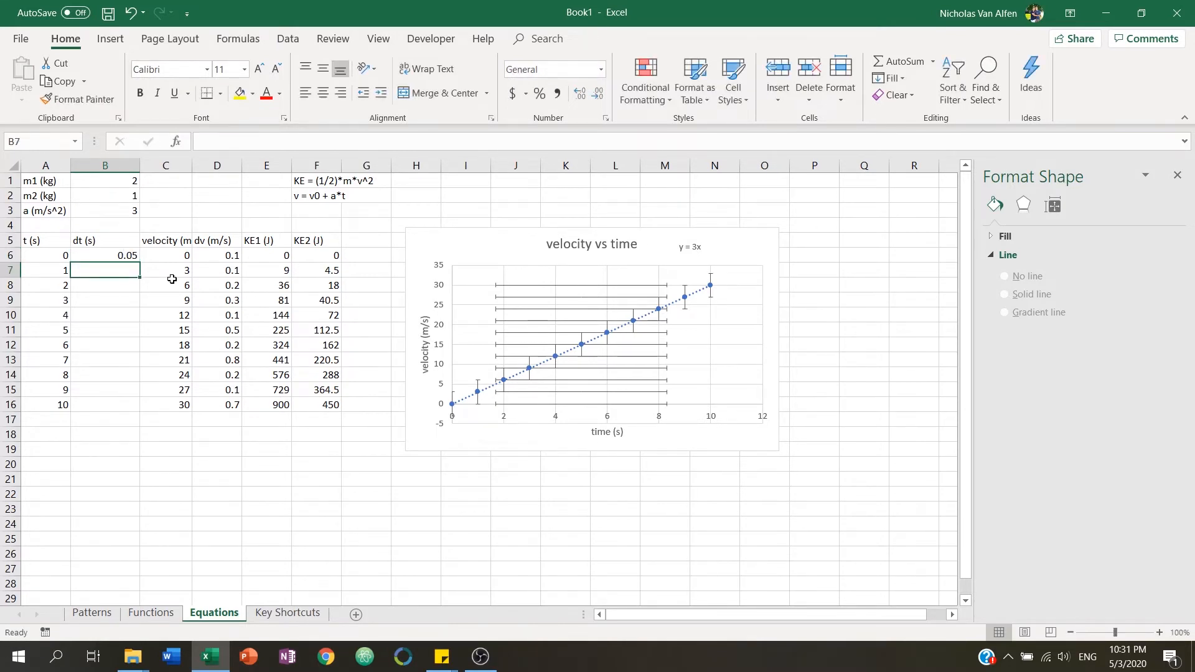
text(0.05)
key(Return)
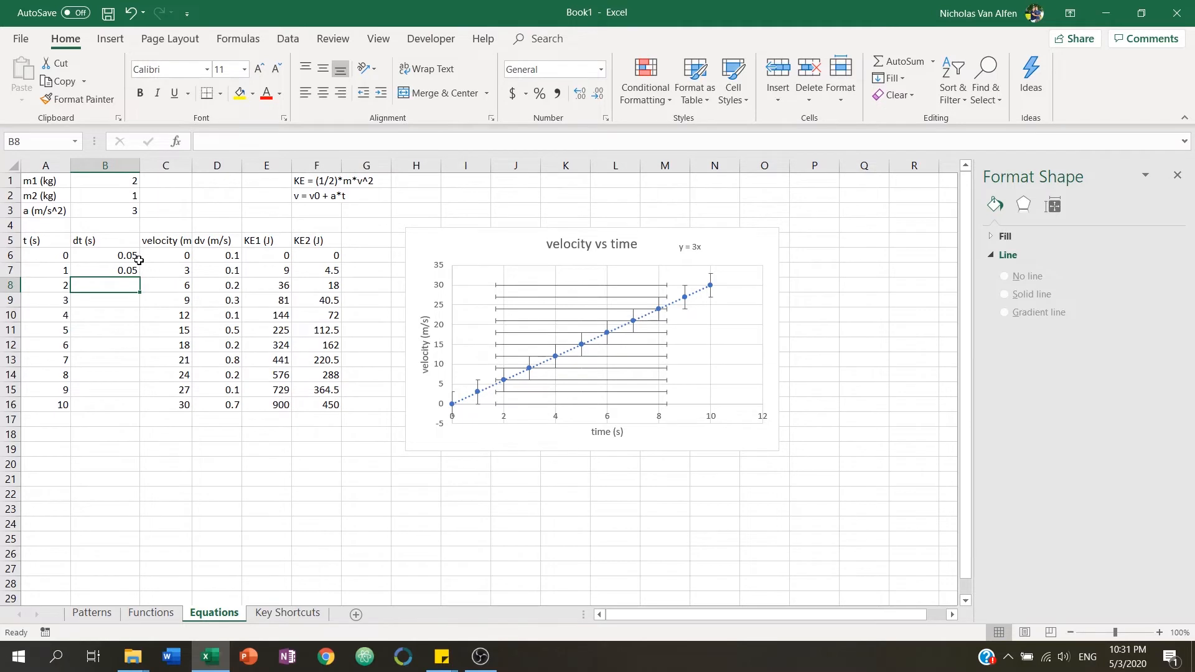
drag(139, 260, 139, 272)
double_click(141, 278)
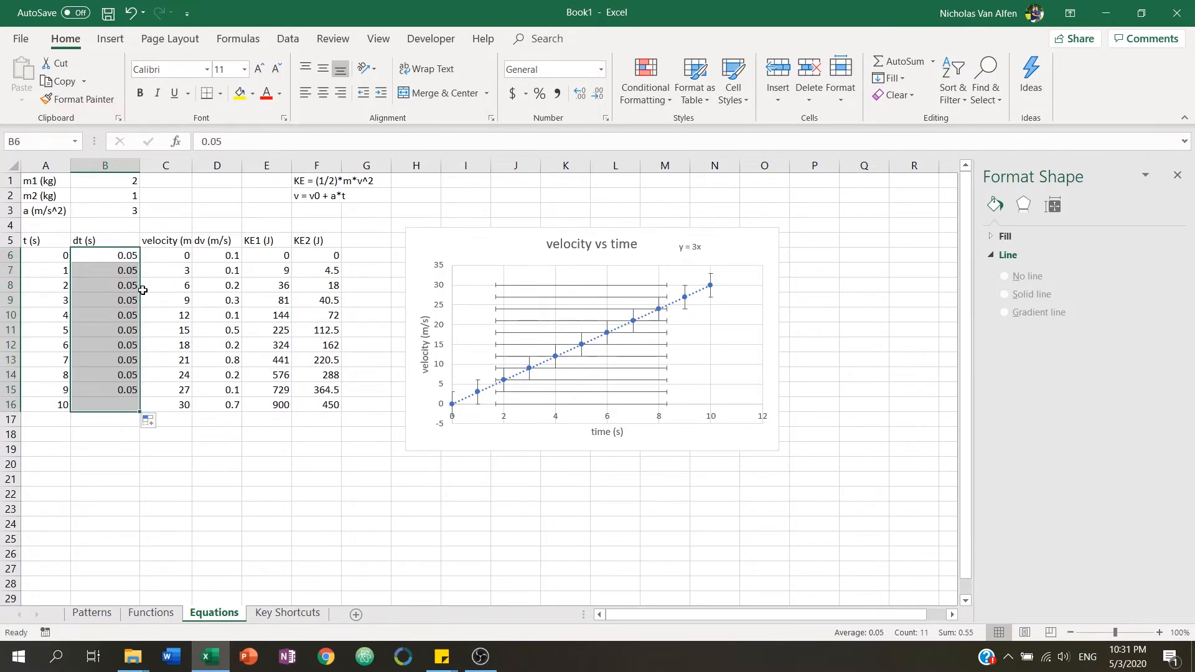
click(125, 402)
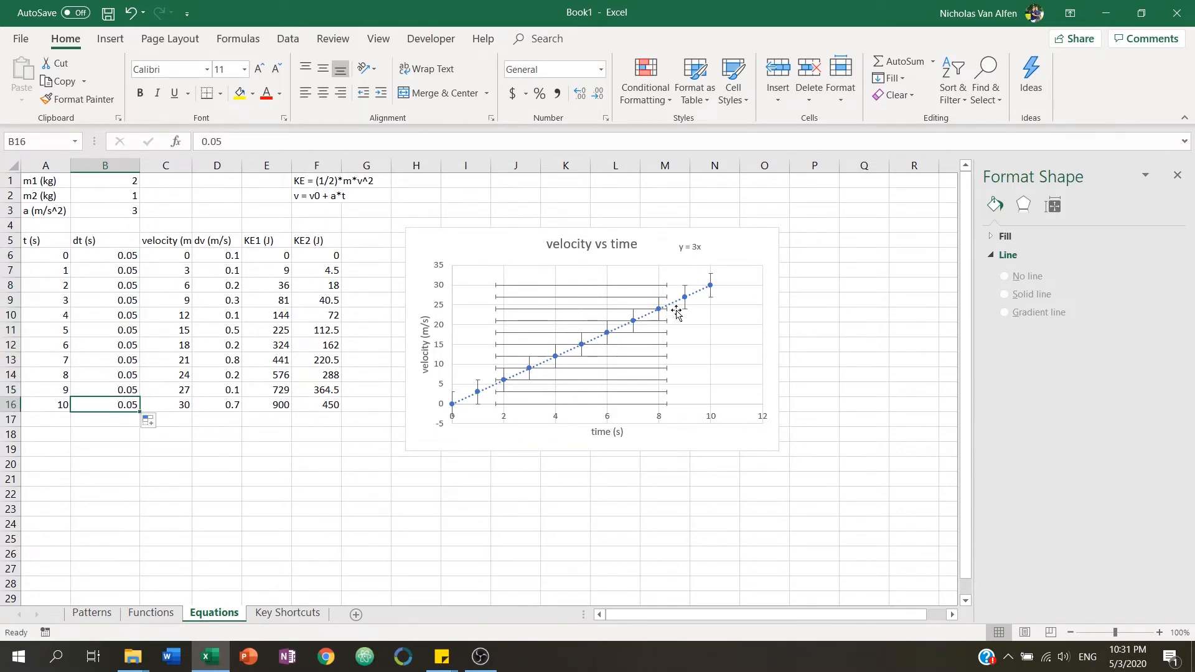
Set the horizontal error bars to a fixed value of 0.05.
click(664, 297)
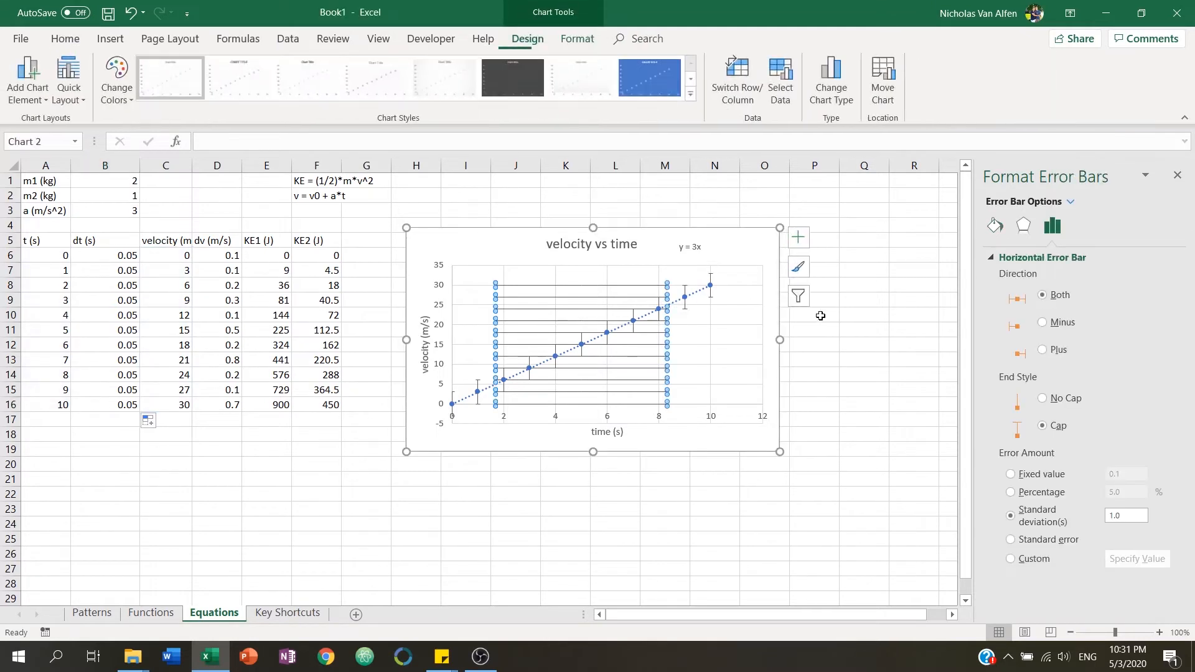
click(1040, 474)
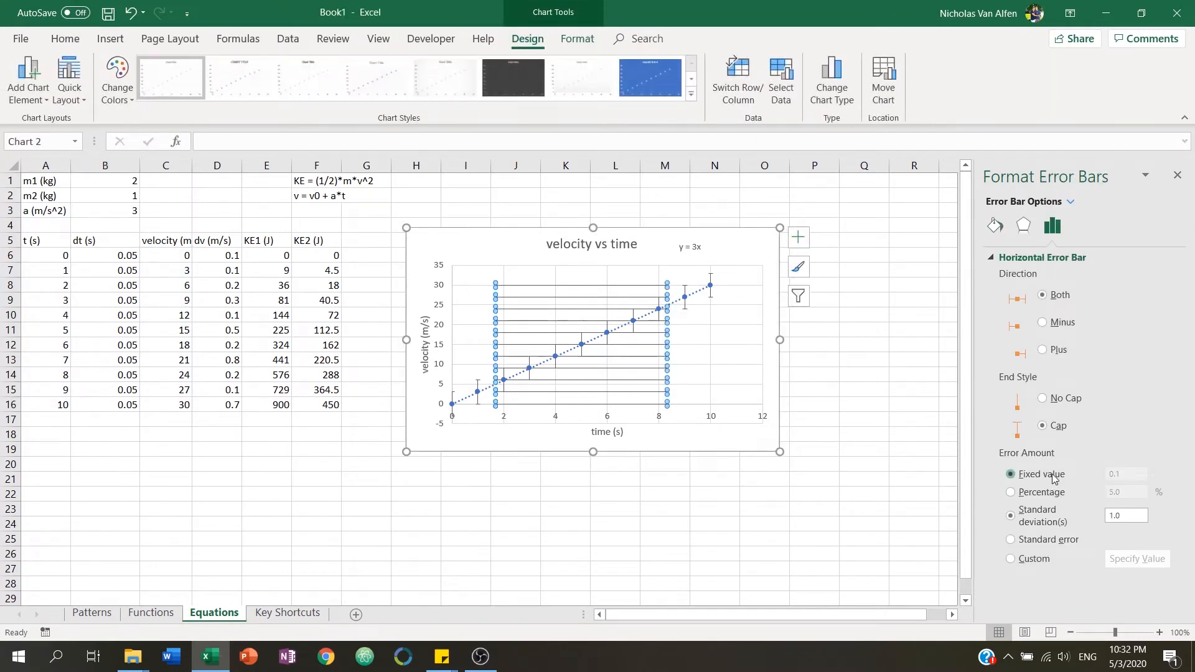
drag(1128, 474, 1107, 472)
text(0.05)
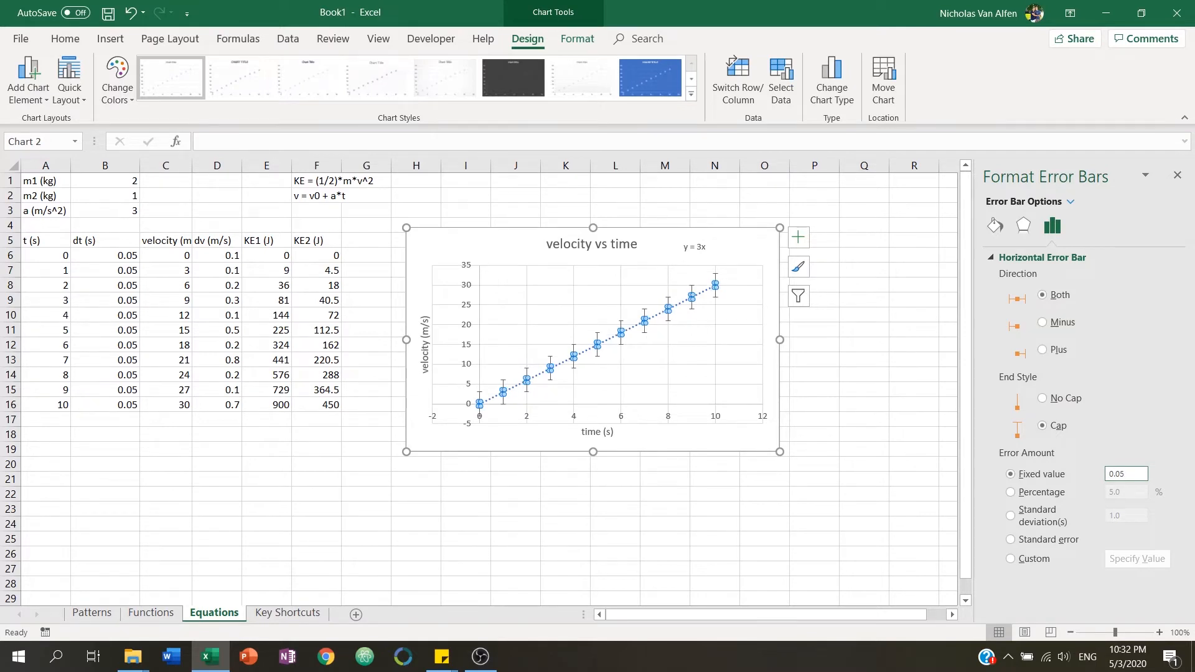
click(861, 468)
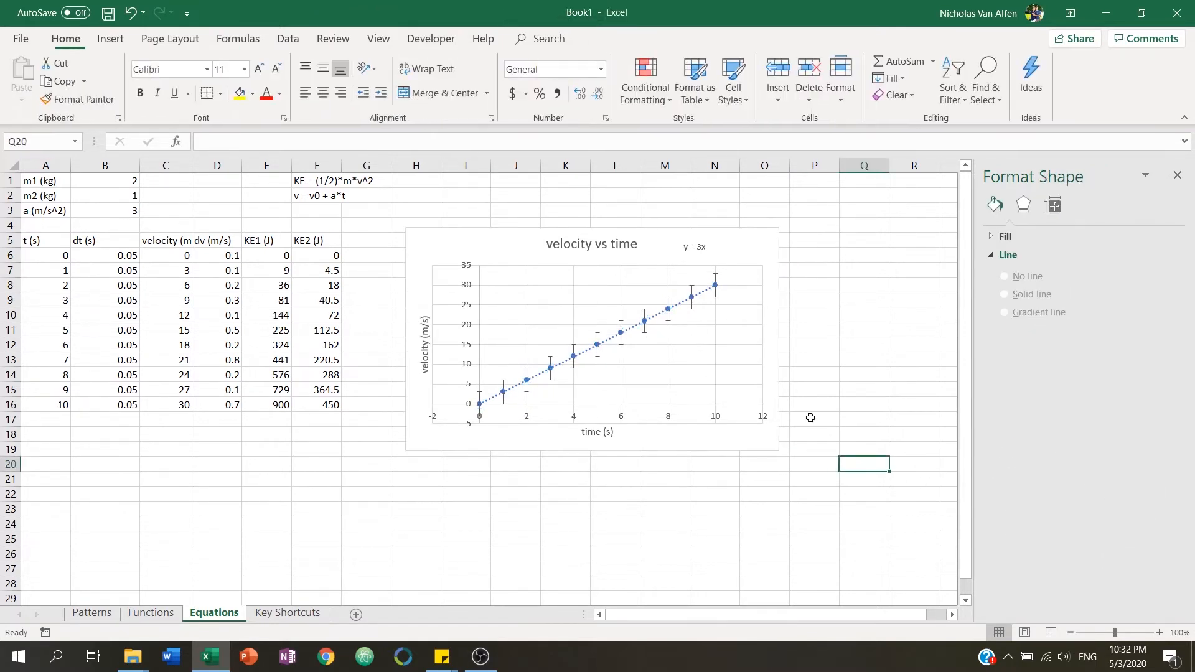
click(697, 297)
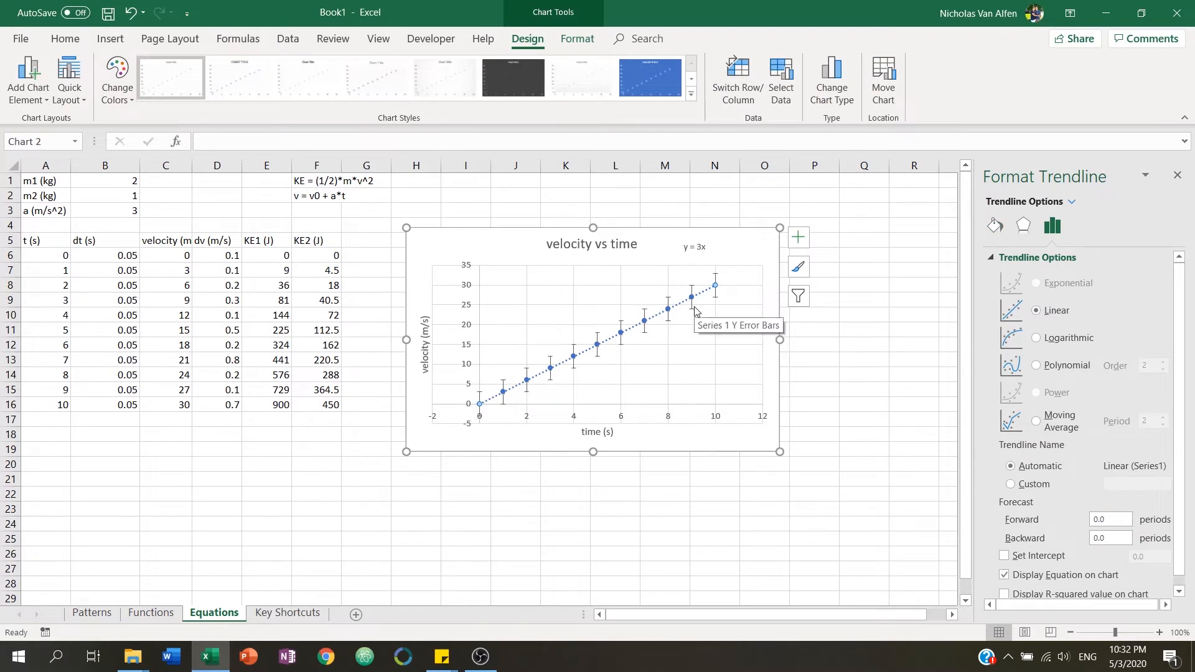
click(693, 306)
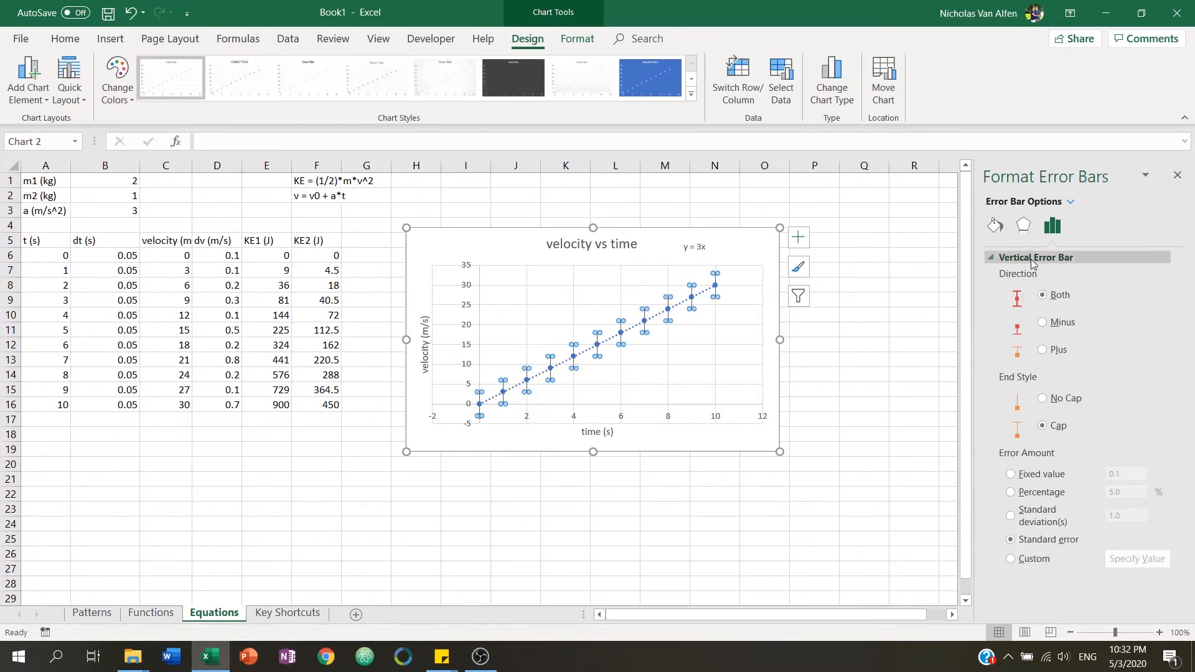
click(1033, 259)
click(1032, 259)
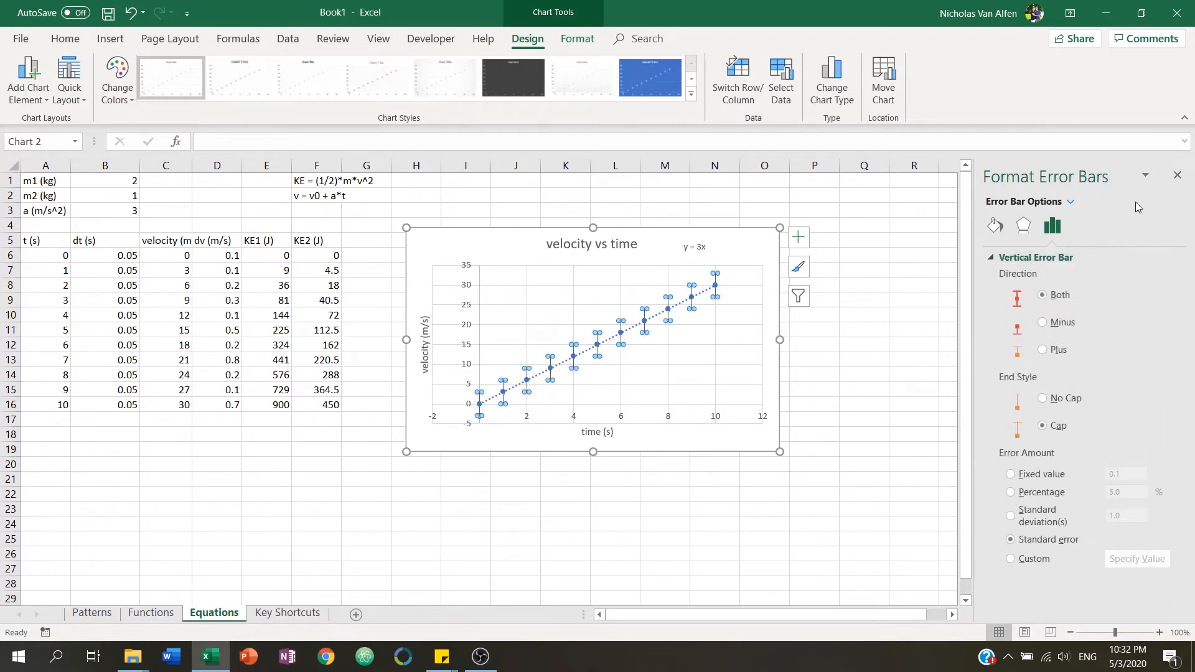
click(1145, 174)
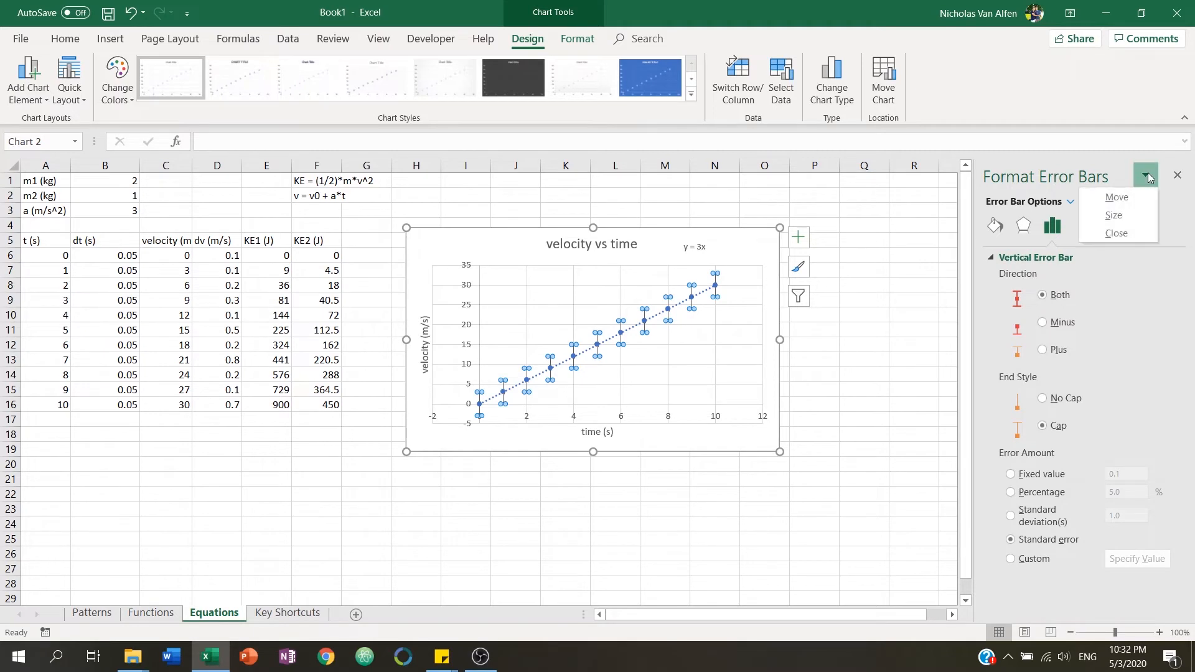
click(1177, 219)
Set the Series 1 X error bars to custom positive and negative values from the dt cells B6:B16.
click(1072, 202)
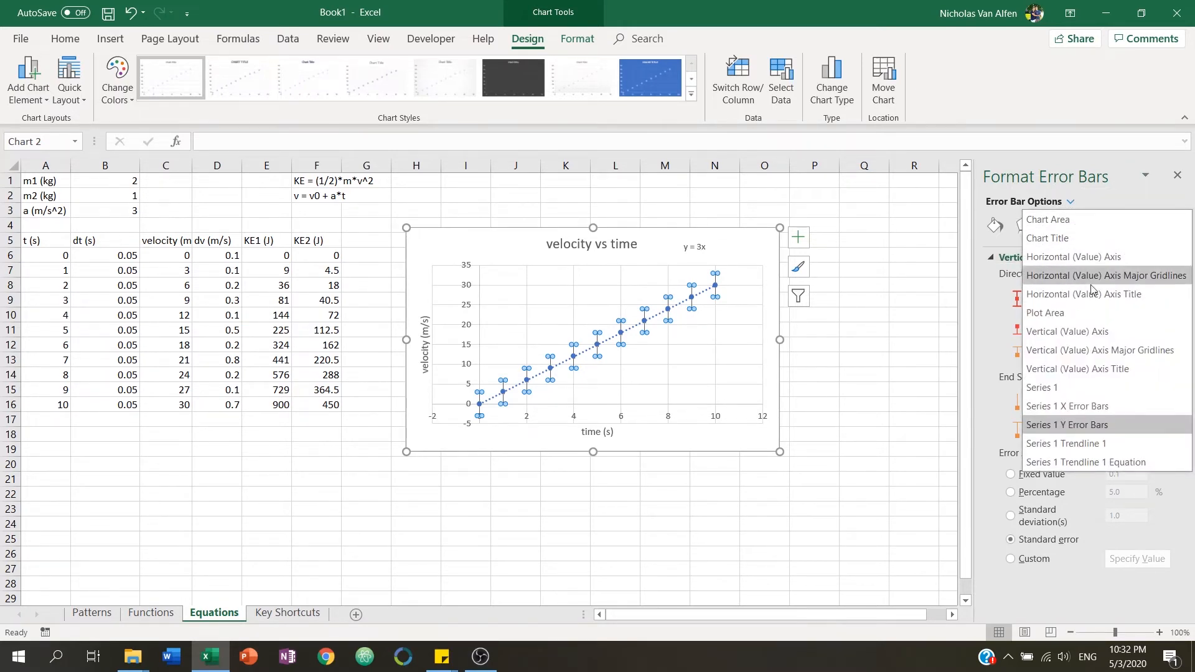
click(1107, 409)
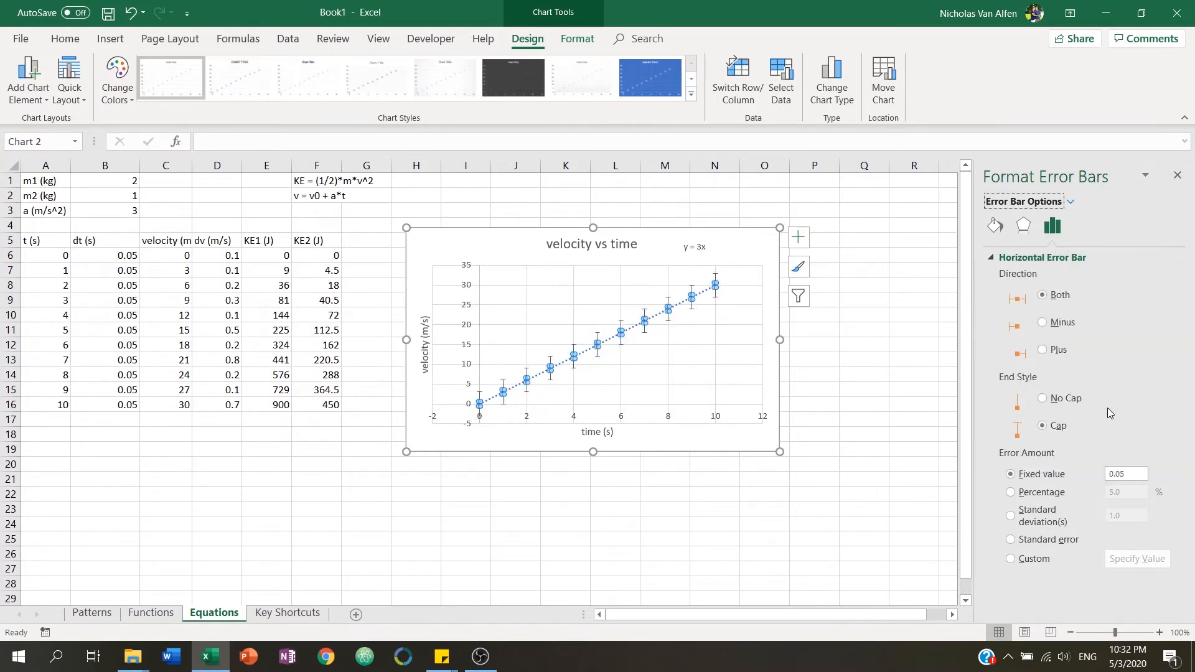
click(1047, 567)
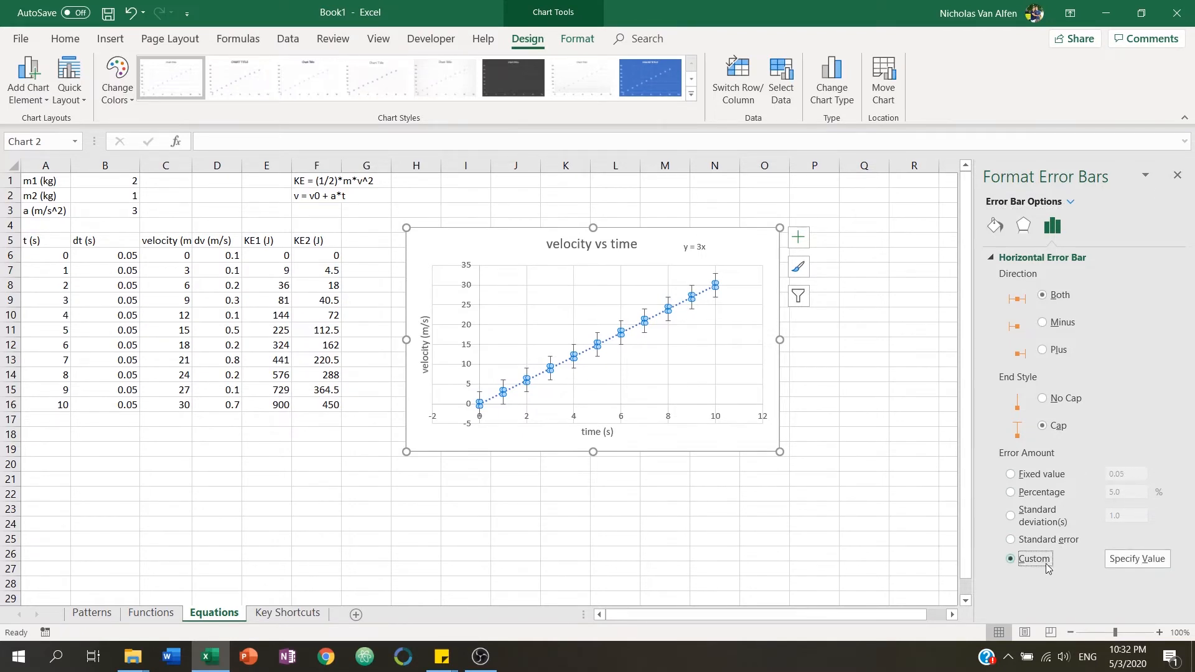
click(1139, 560)
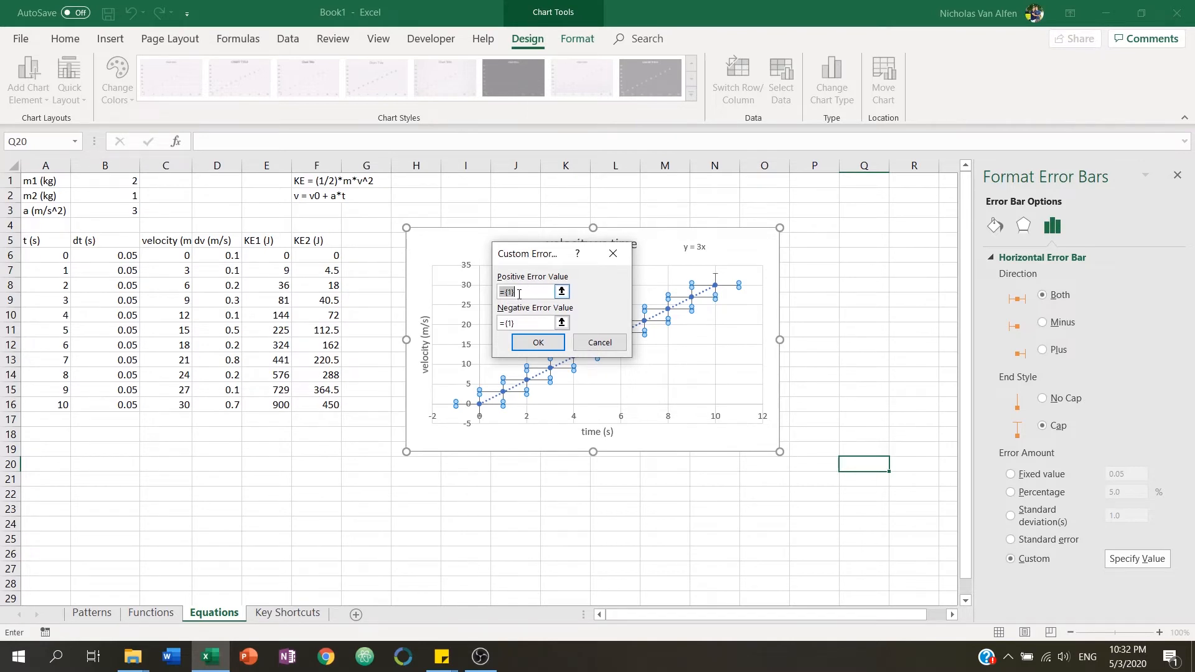
drag(114, 256, 114, 404)
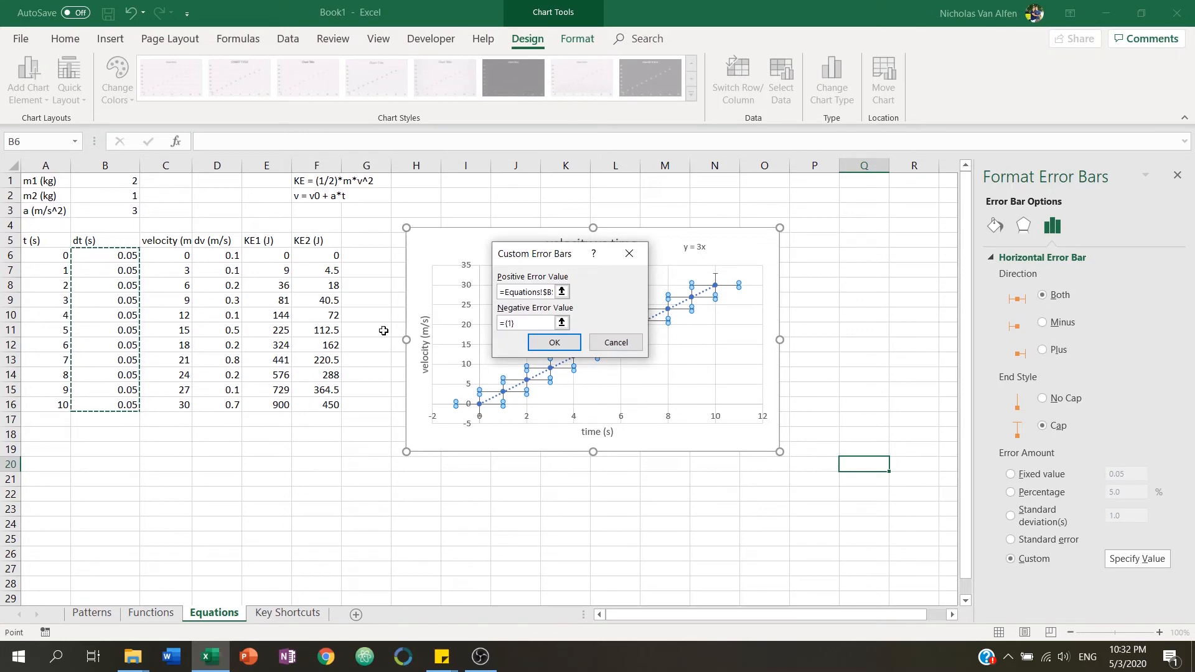
click(541, 322)
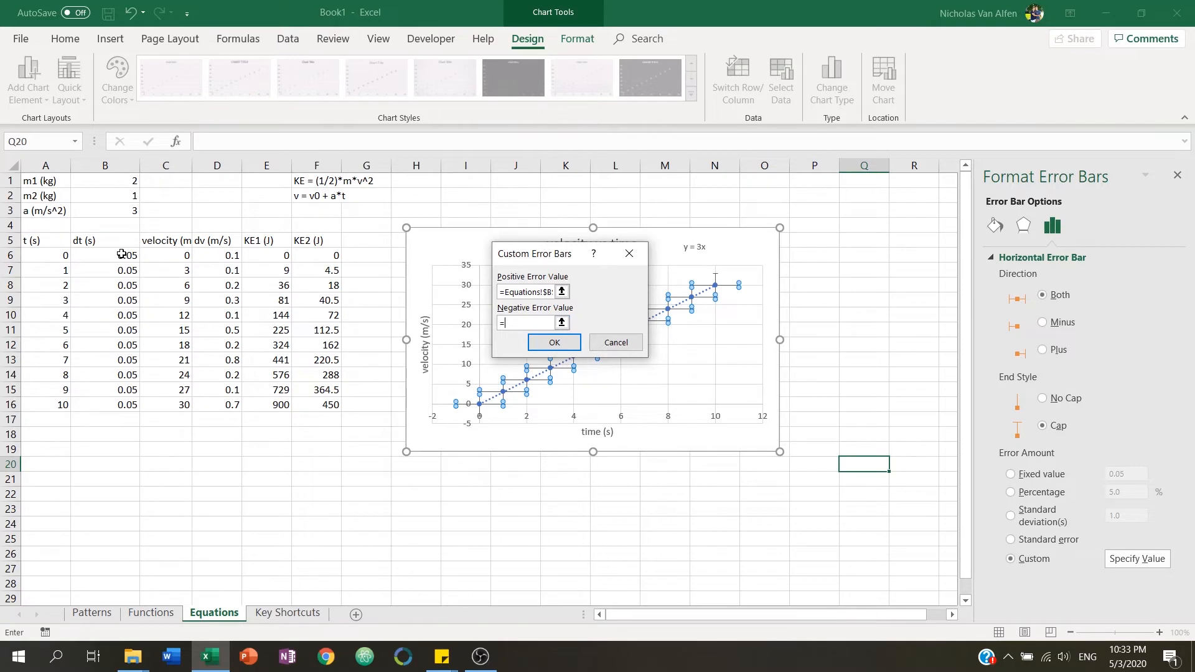
drag(121, 254, 116, 404)
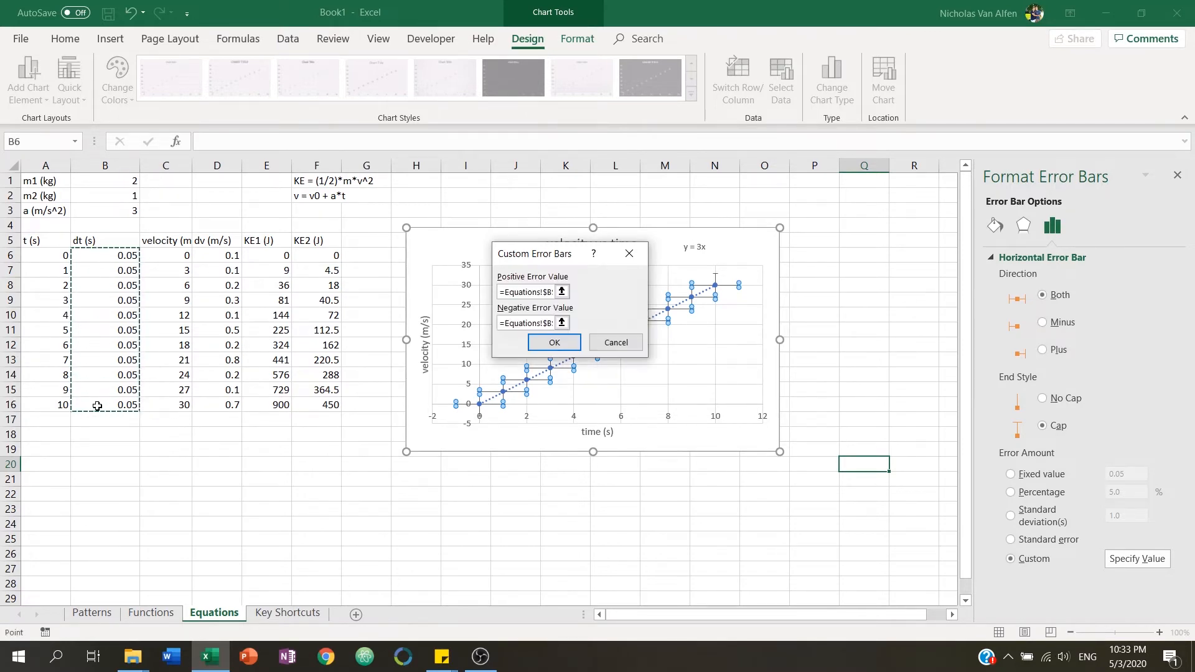
click(543, 343)
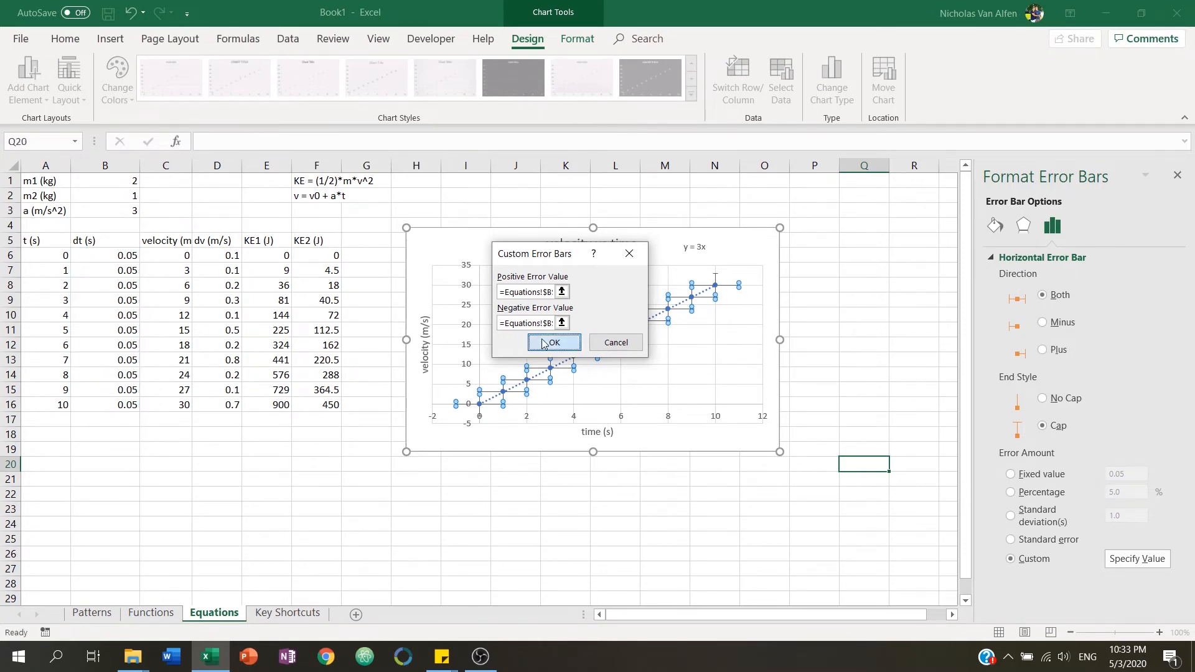
click(906, 374)
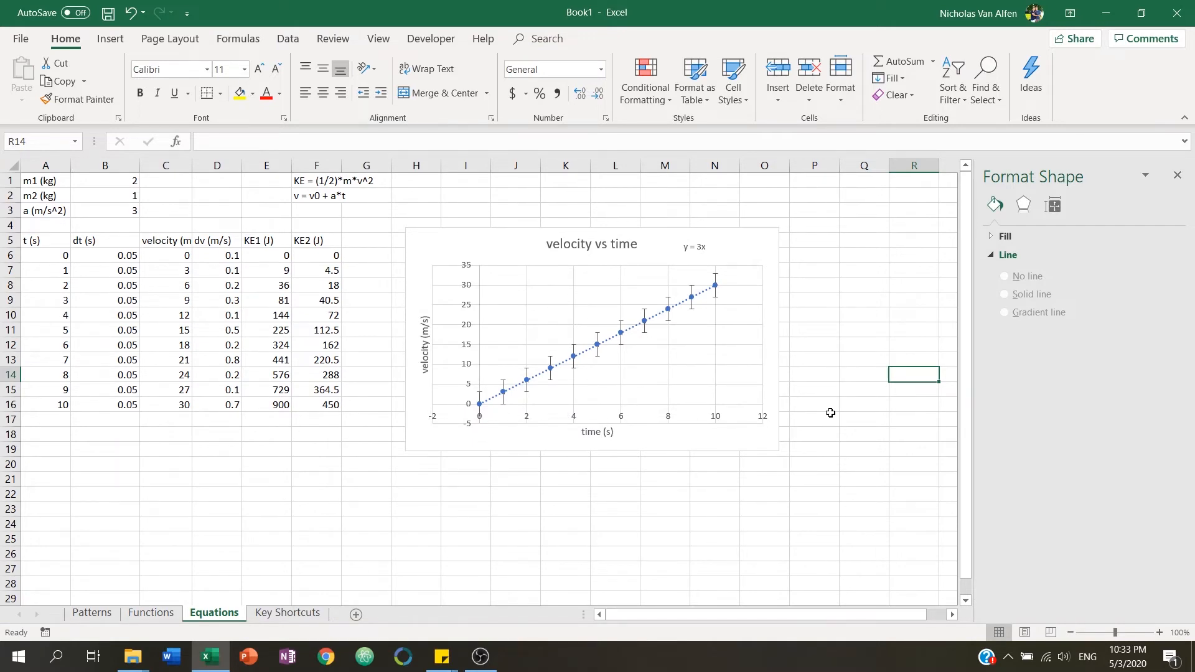
click(596, 337)
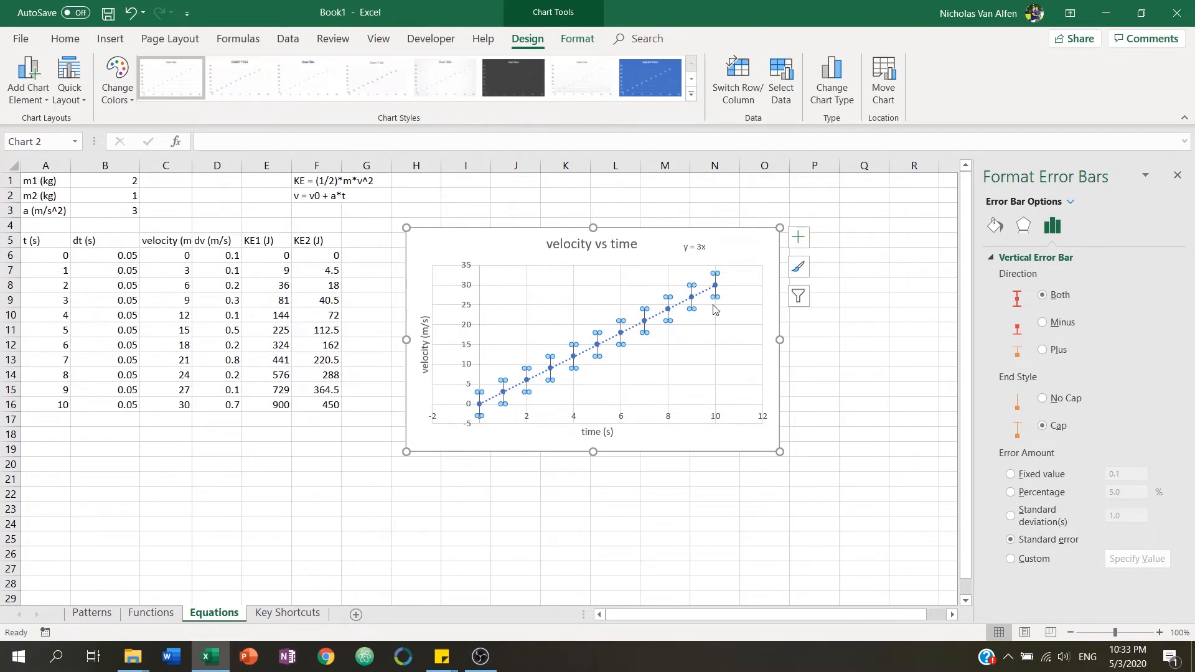
click(747, 247)
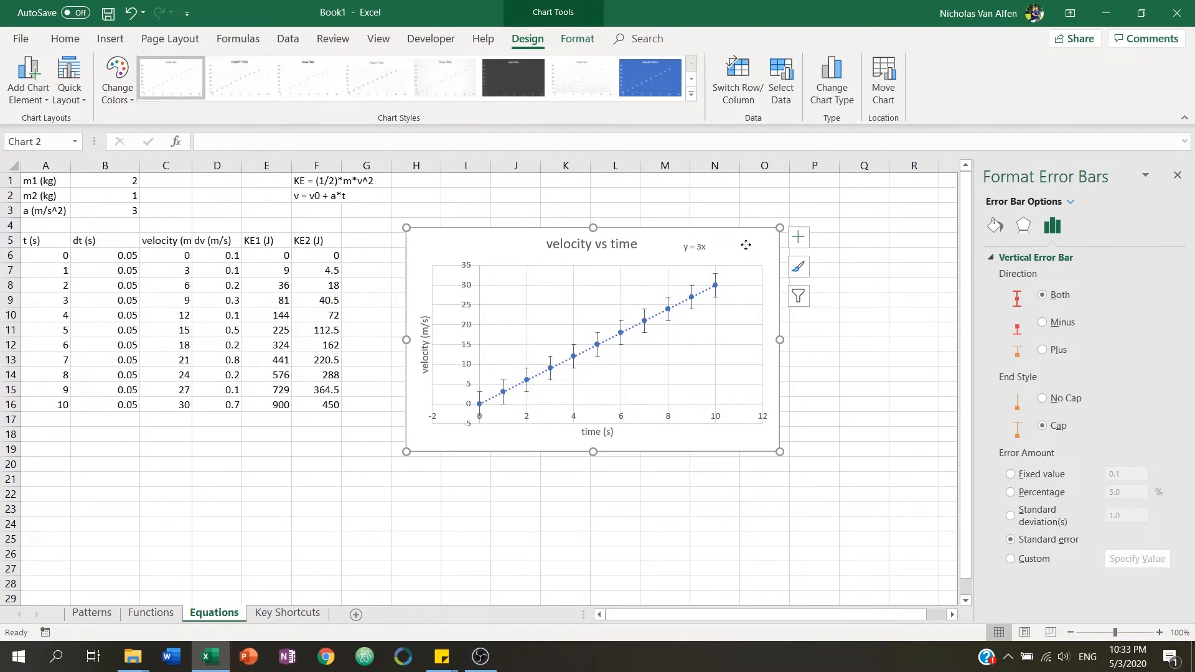
click(1055, 203)
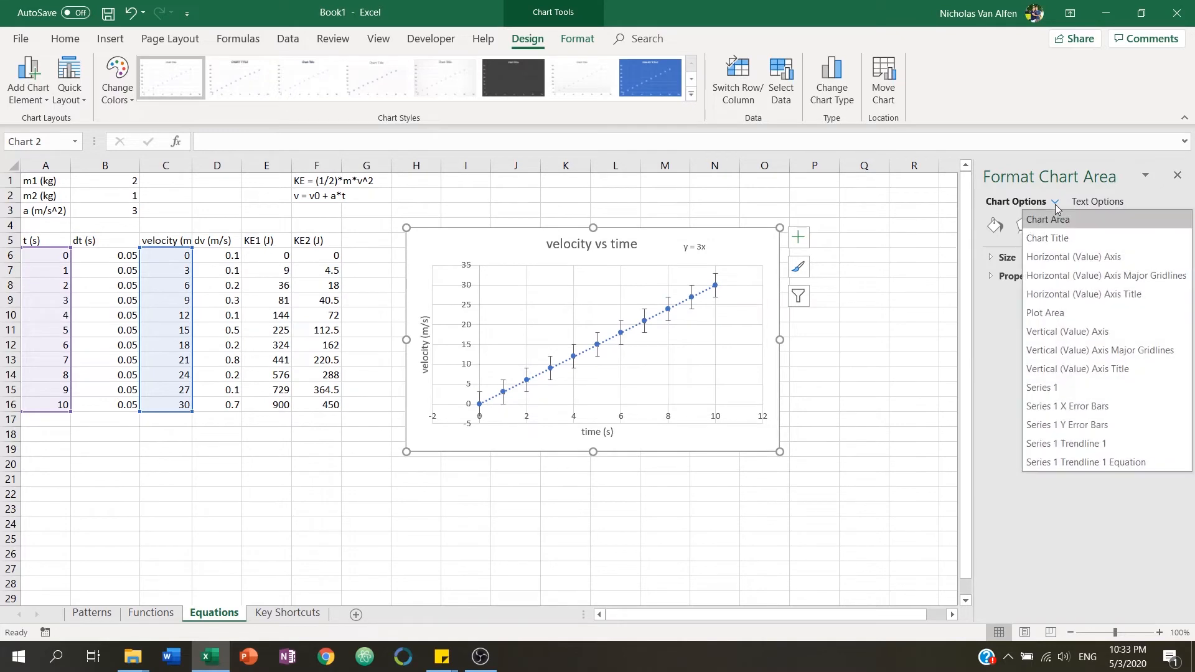
click(1055, 204)
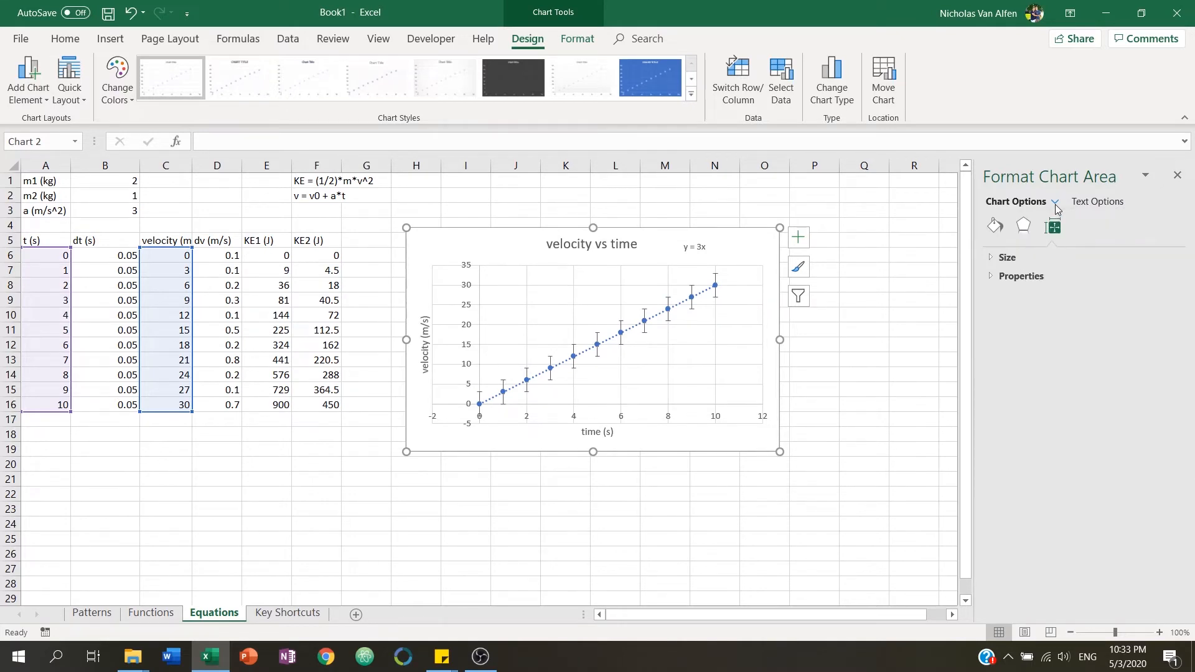
click(897, 331)
Set the Series 1 Y error bars to custom positive and negative values from the dv cells D6:D16.
click(755, 265)
click(716, 278)
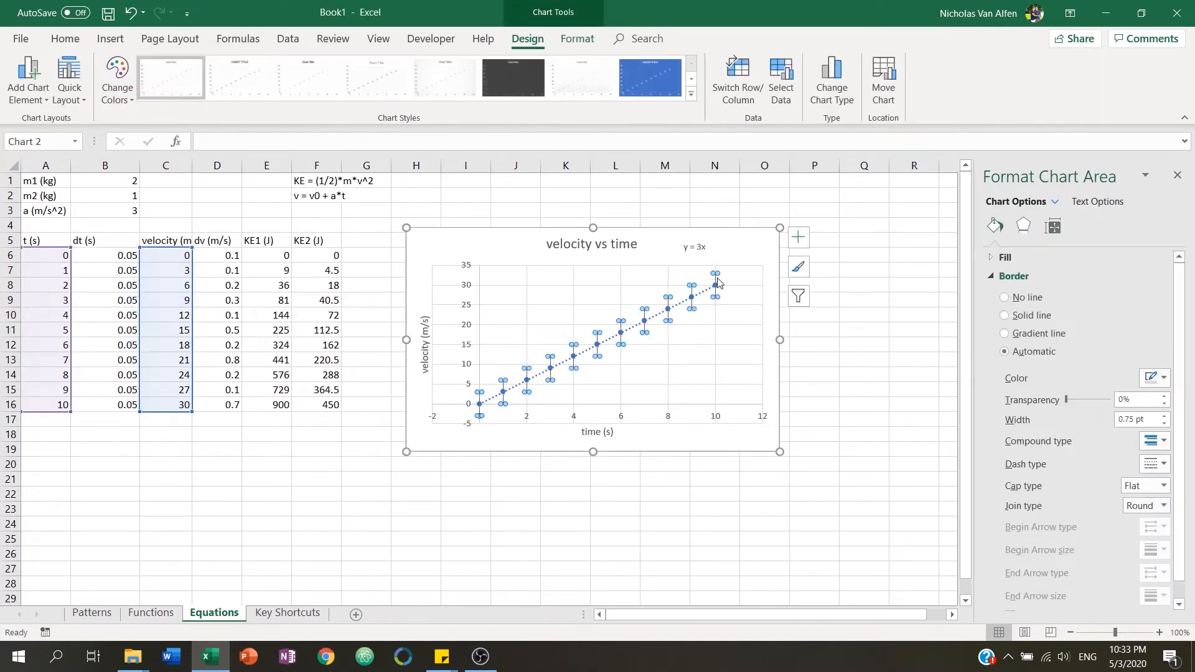
click(658, 279)
click(722, 249)
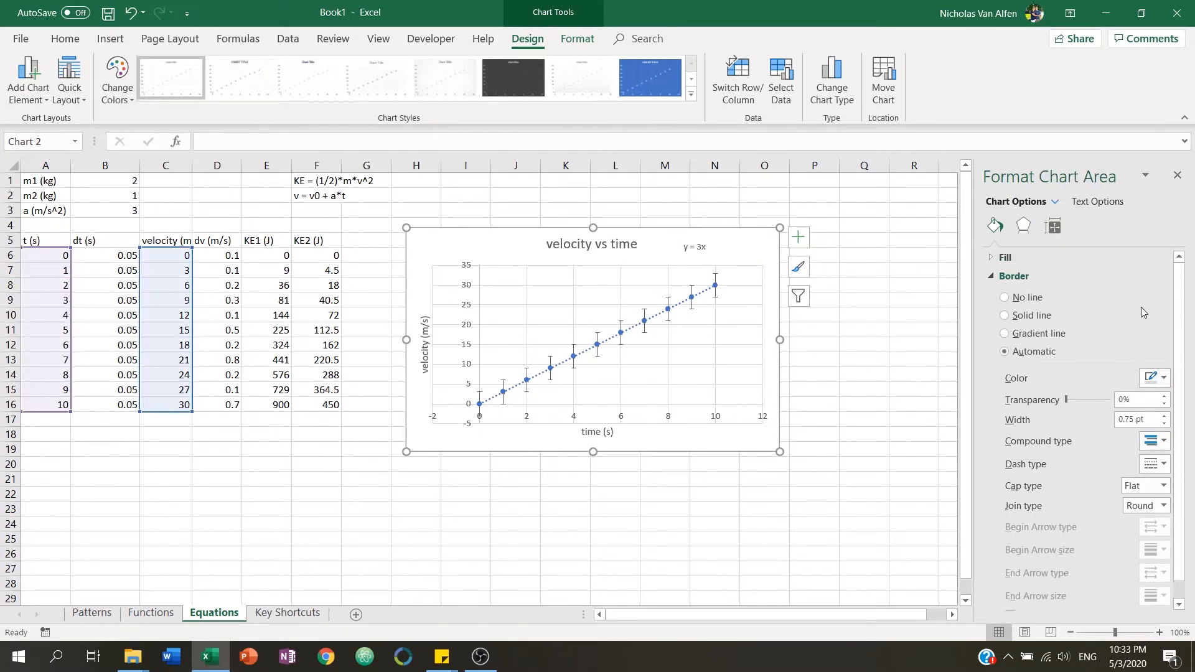
click(1058, 202)
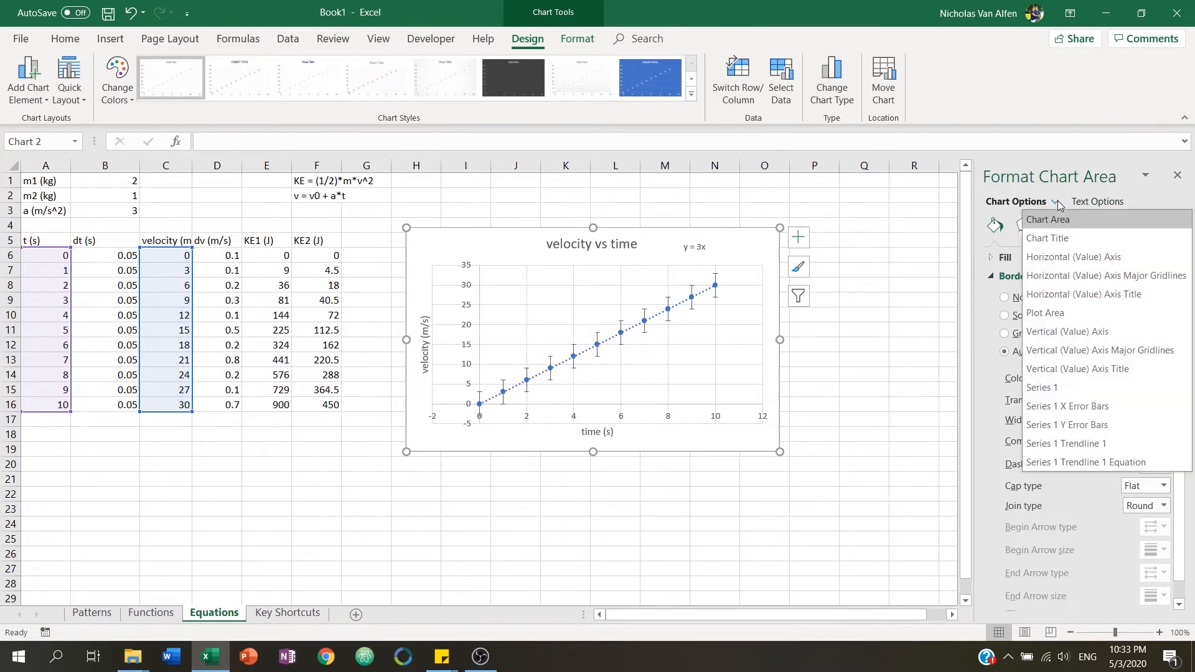
click(1107, 424)
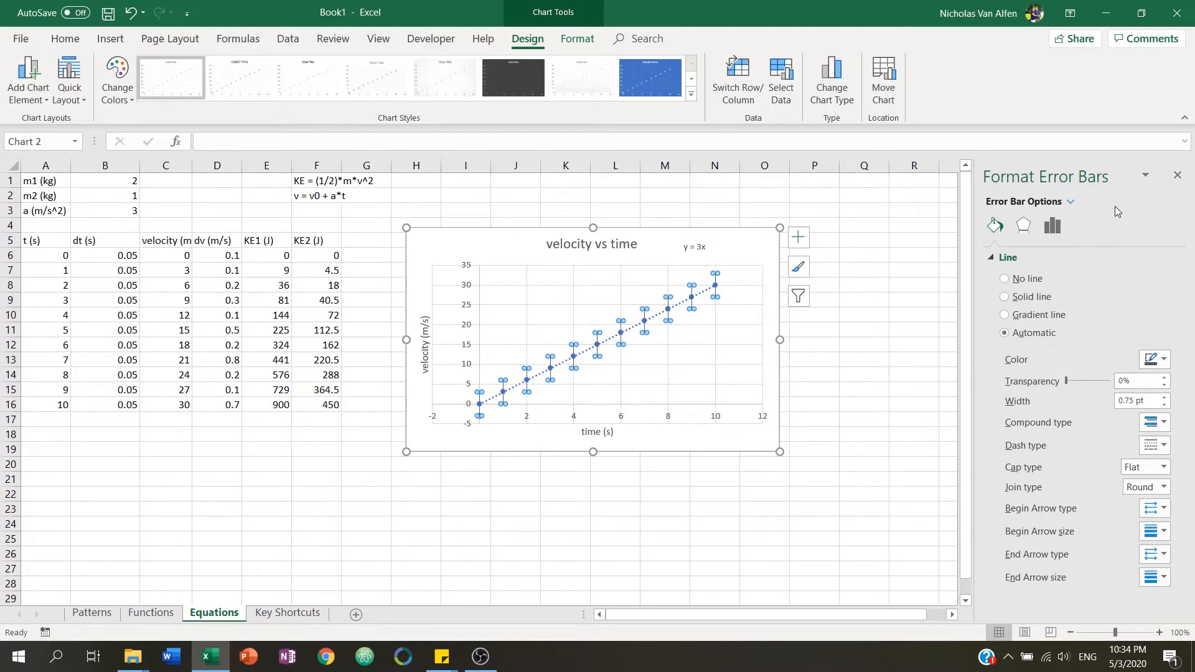
click(1071, 202)
click(1072, 203)
click(1053, 227)
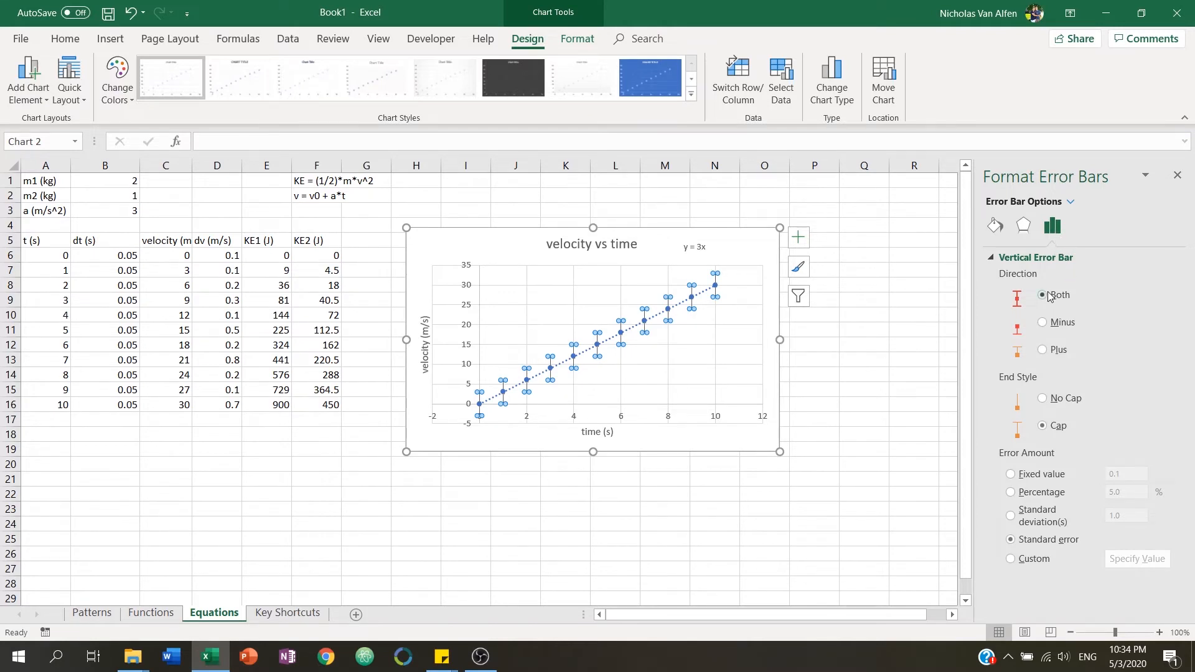
click(1050, 559)
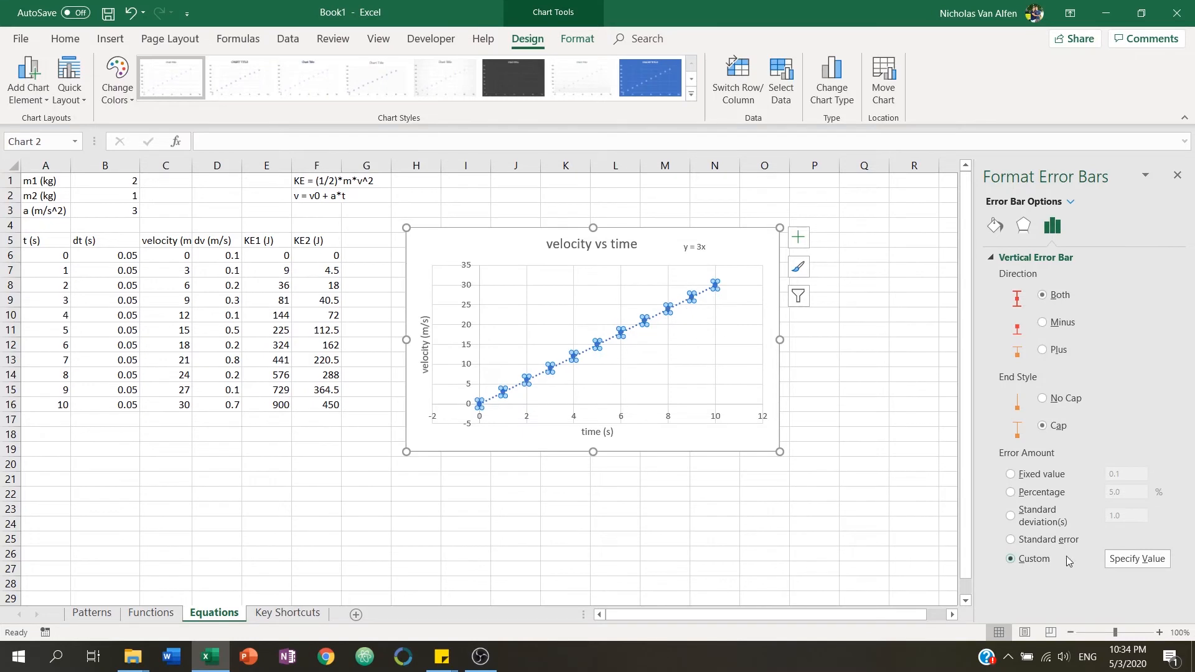
click(1126, 559)
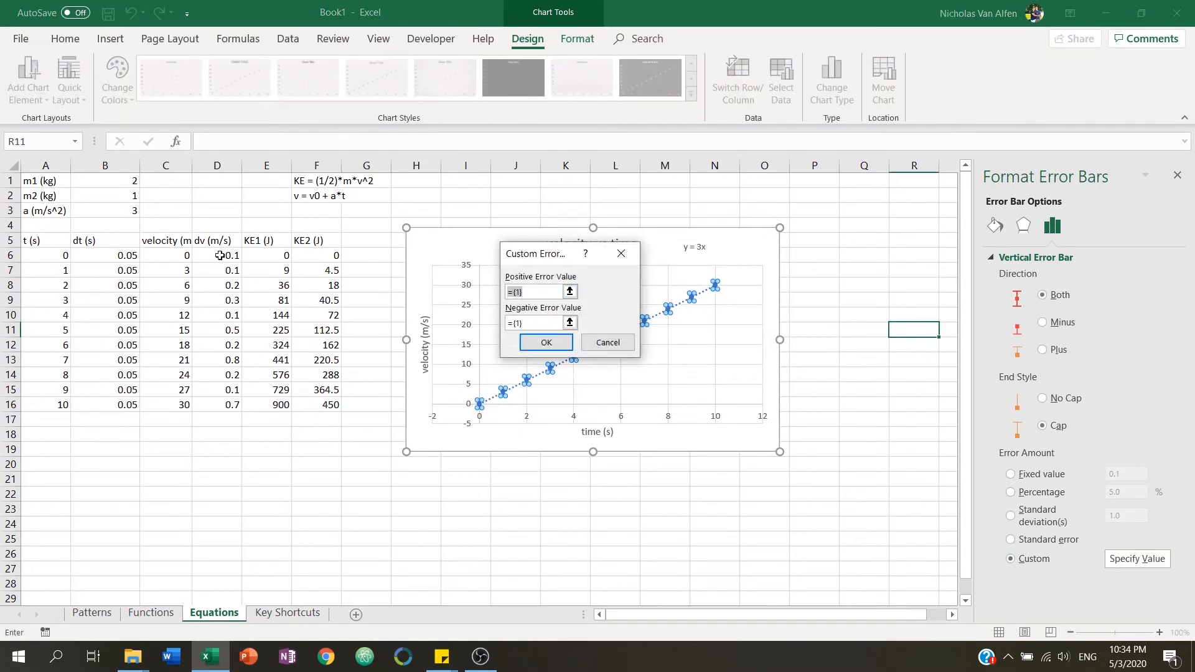
drag(220, 255, 222, 405)
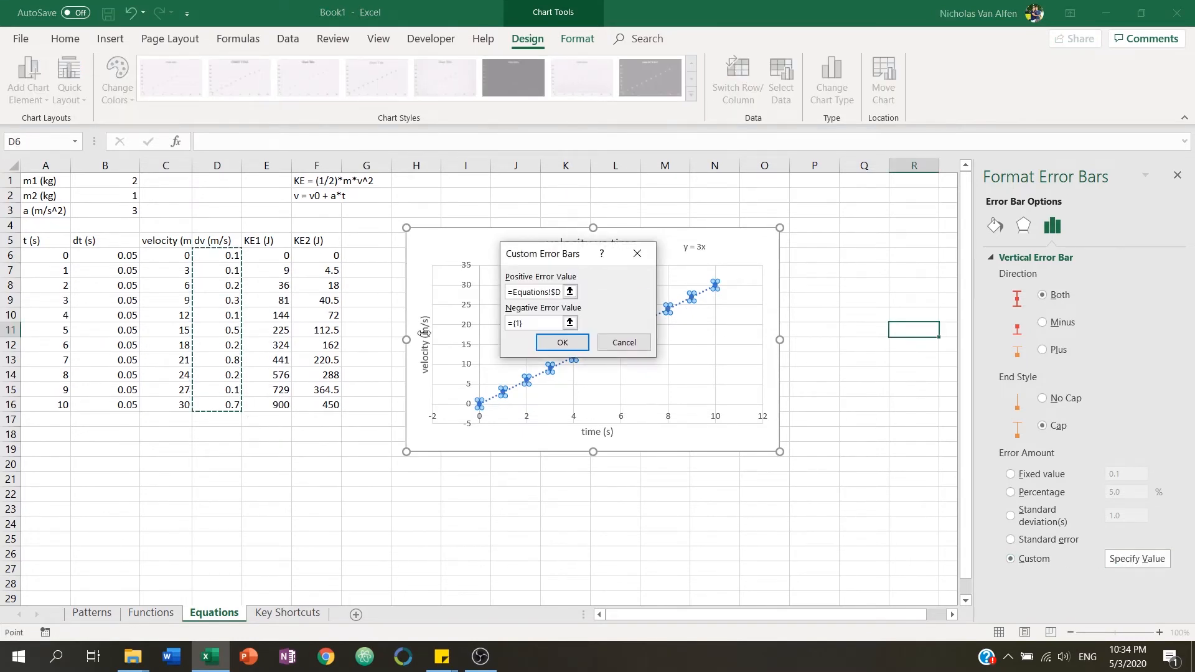
click(569, 323)
drag(225, 256, 228, 403)
key(Return)
click(562, 342)
Replace the dv values in D6:D16 with 1, 1, 5, 2, 5, 6, 2, 1, 1, 8 and 2.
click(850, 351)
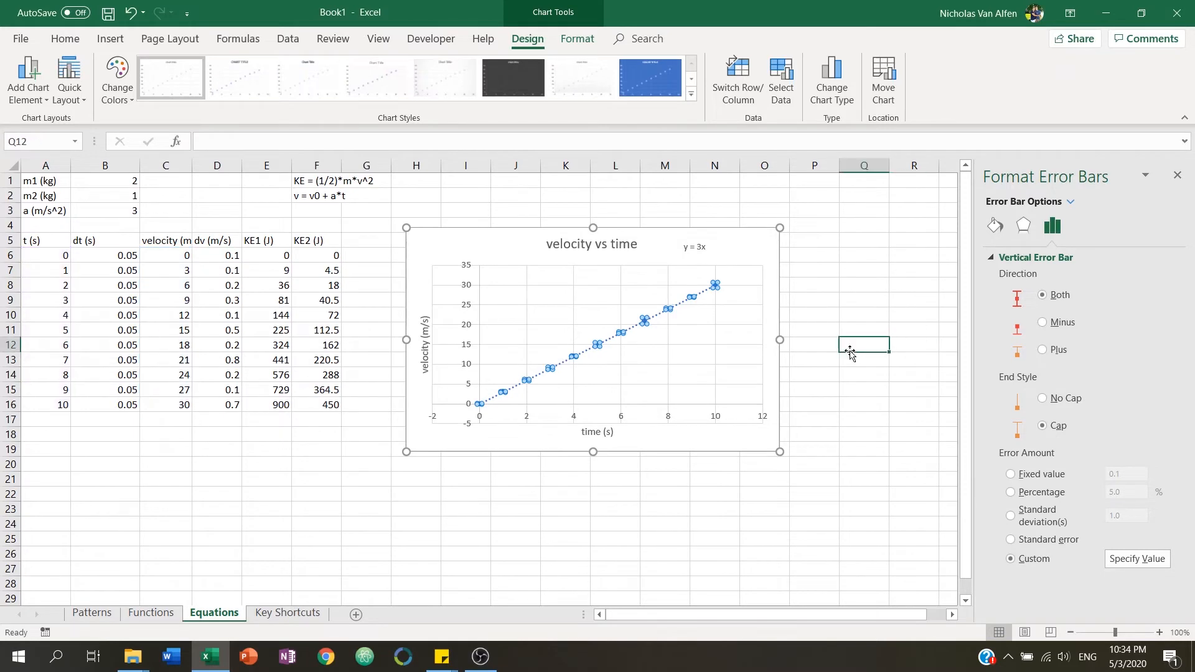
click(227, 256)
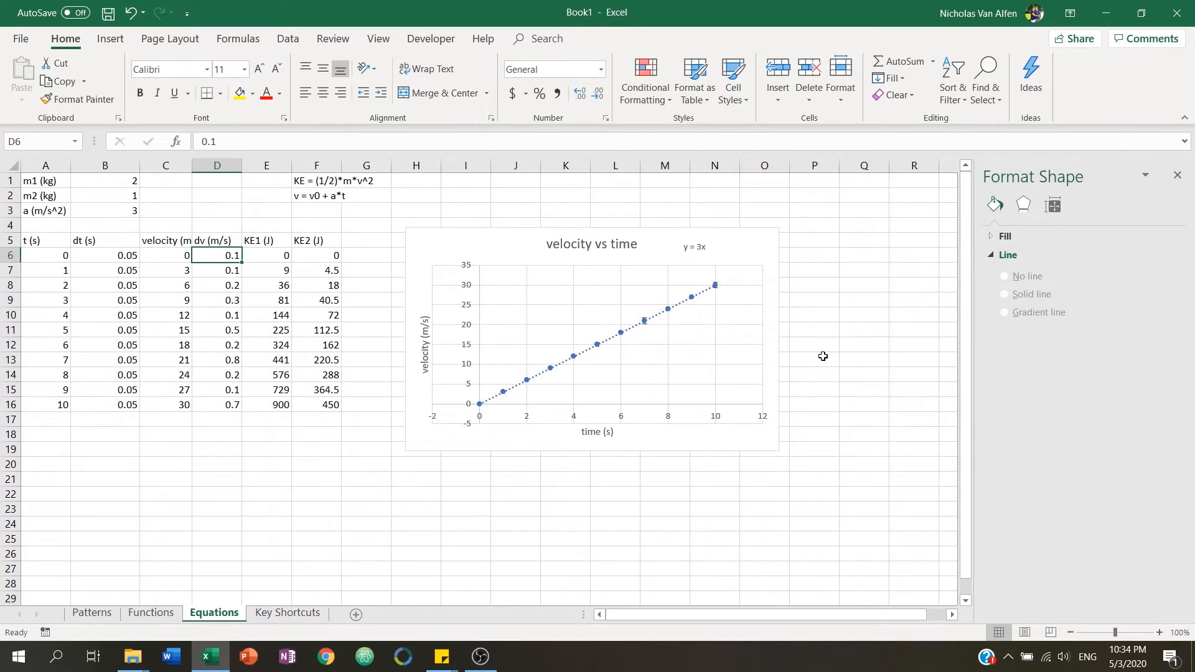
text(1)
key(Return)
text(1)
key(Return)
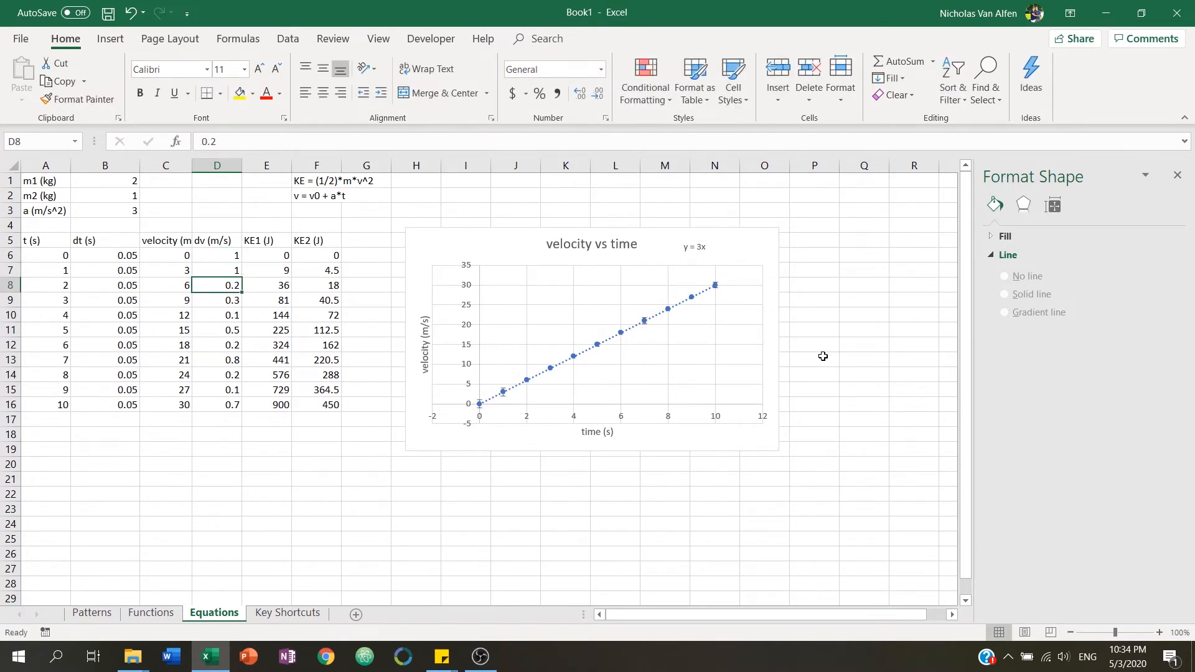
text(5)
key(Return)
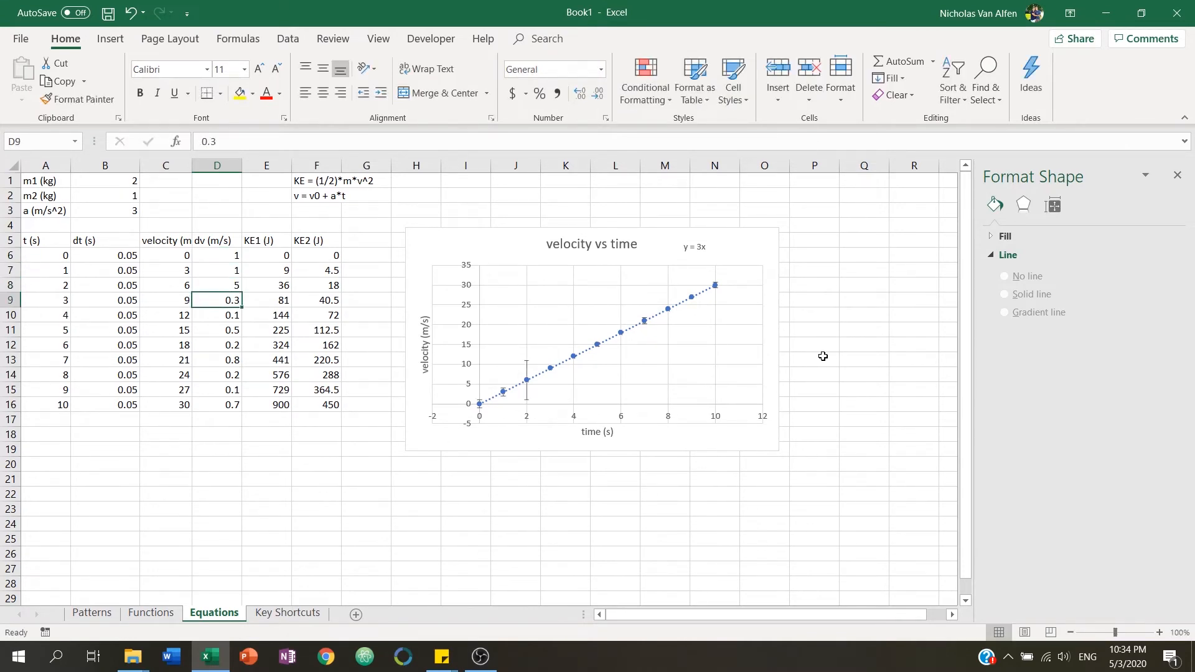
text(2)
key(Return)
text(5)
key(Return)
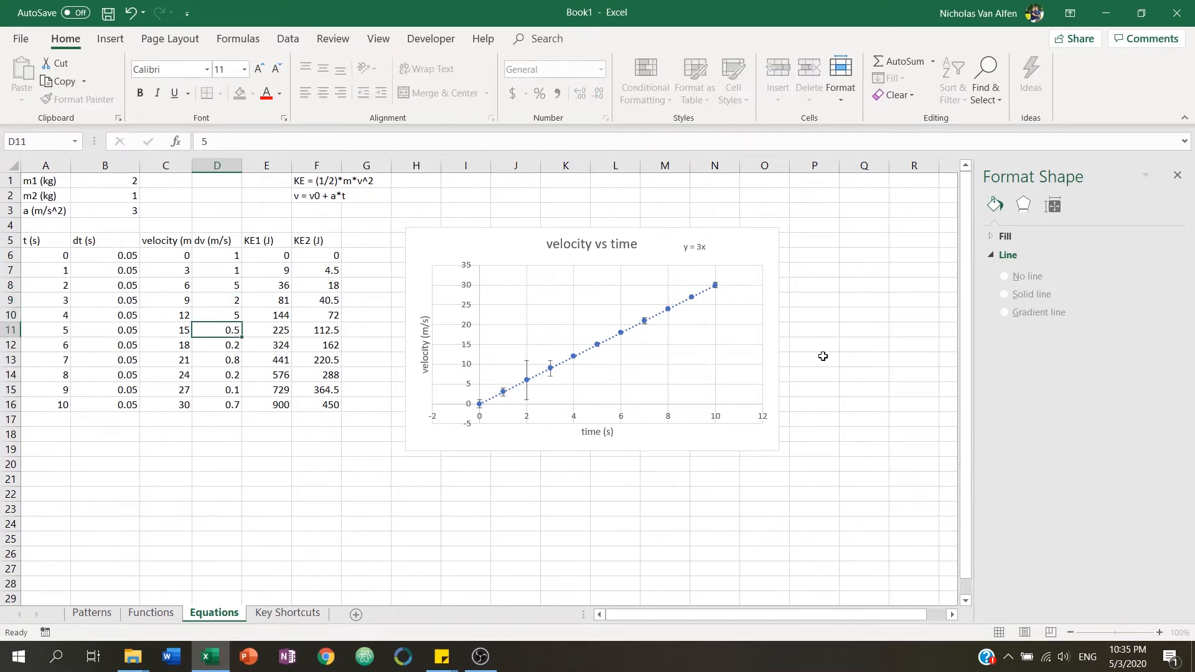
text(6)
key(Return)
text(2)
key(Return)
text(1)
key(Return)
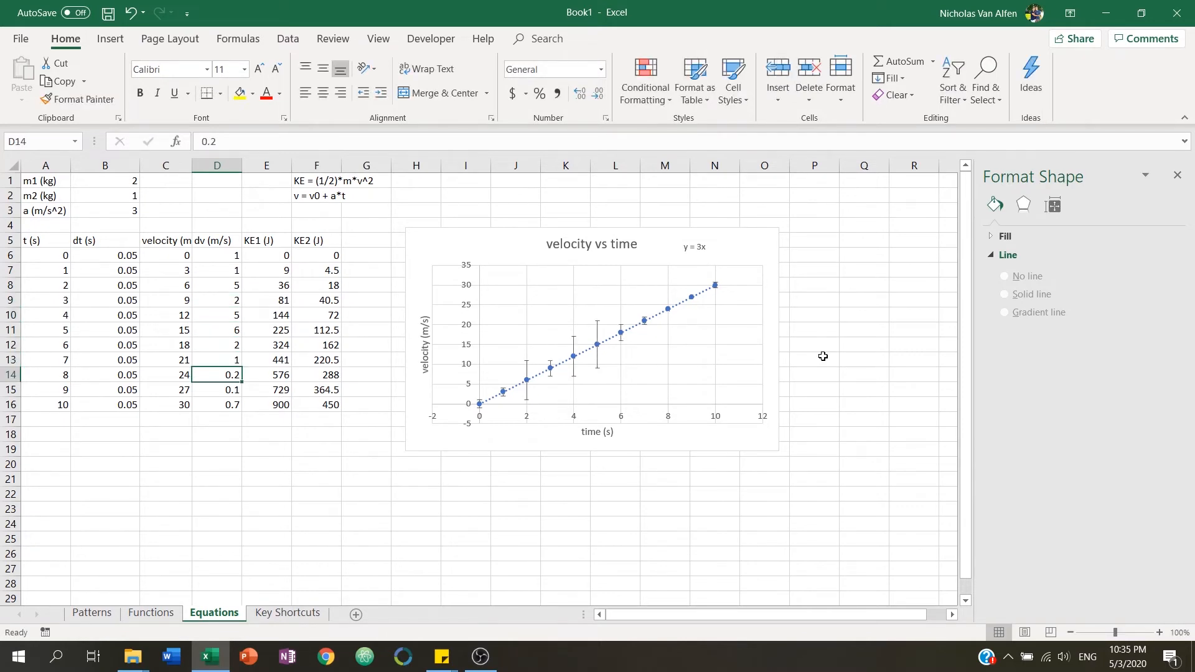
text(1)
key(Return)
text(8)
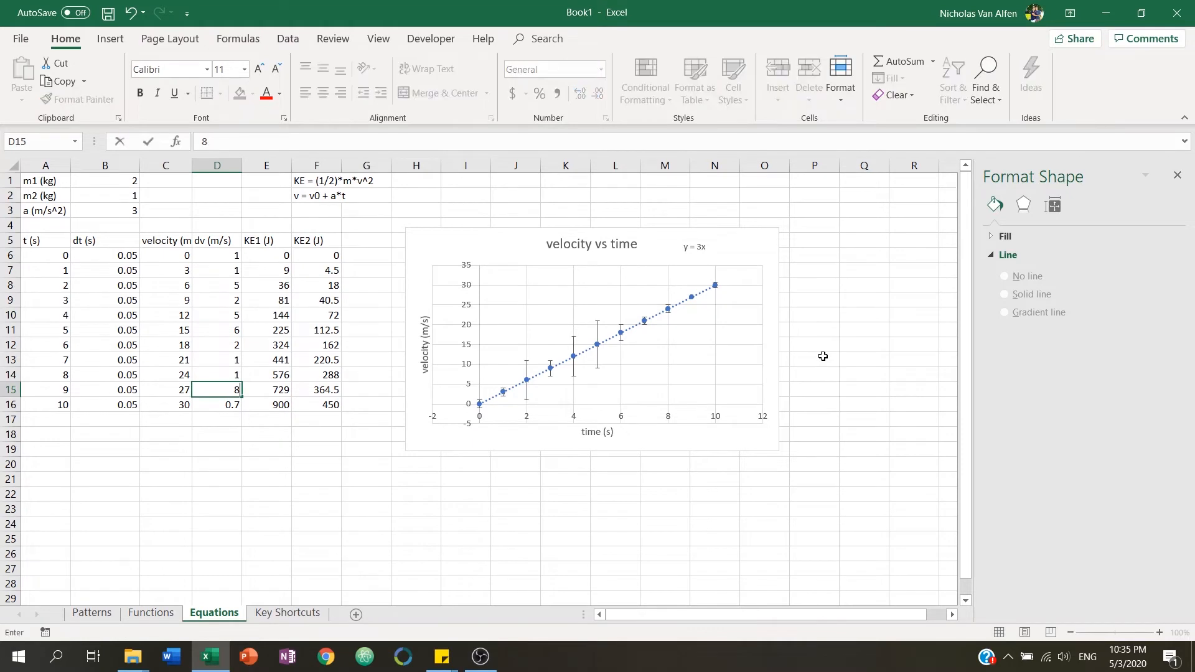
key(Return)
text(2)
key(Return)
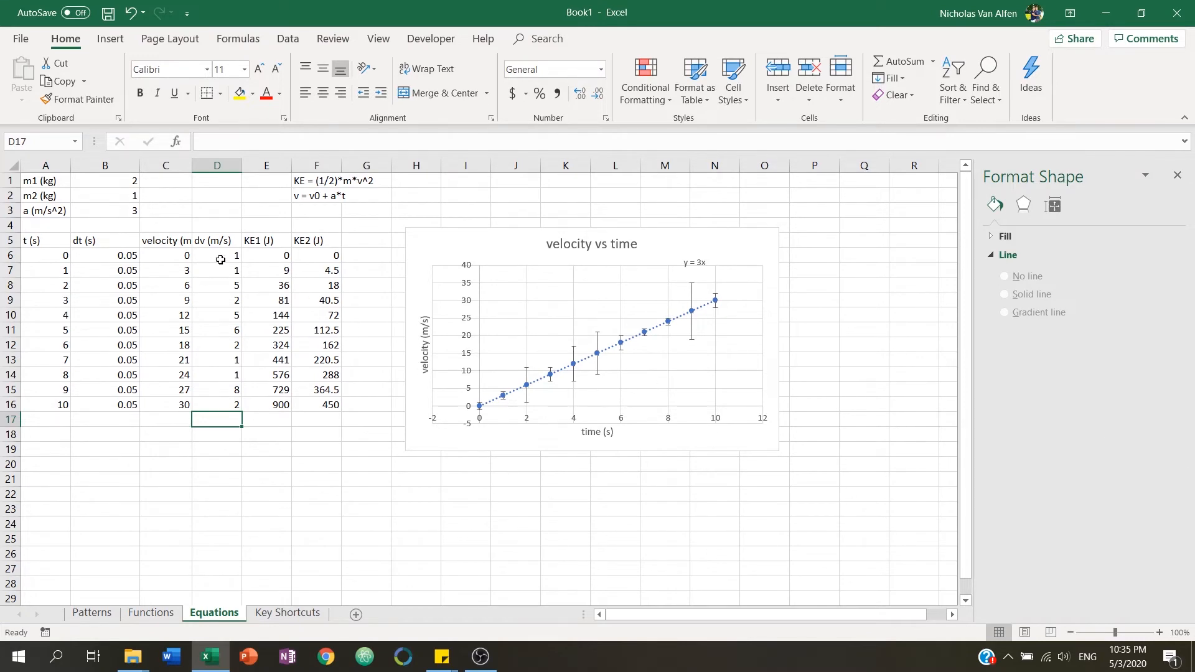
Change the time in A8 to 5 to show the dependent values update, then restore it to 2.
drag(225, 257, 225, 406)
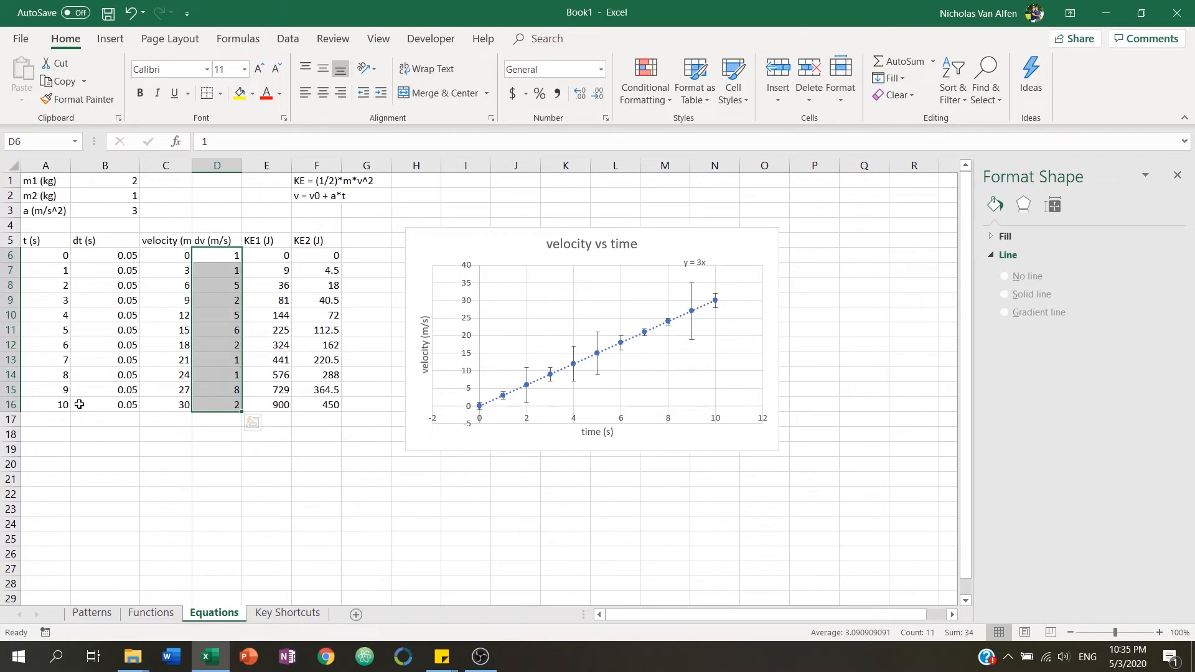
click(275, 256)
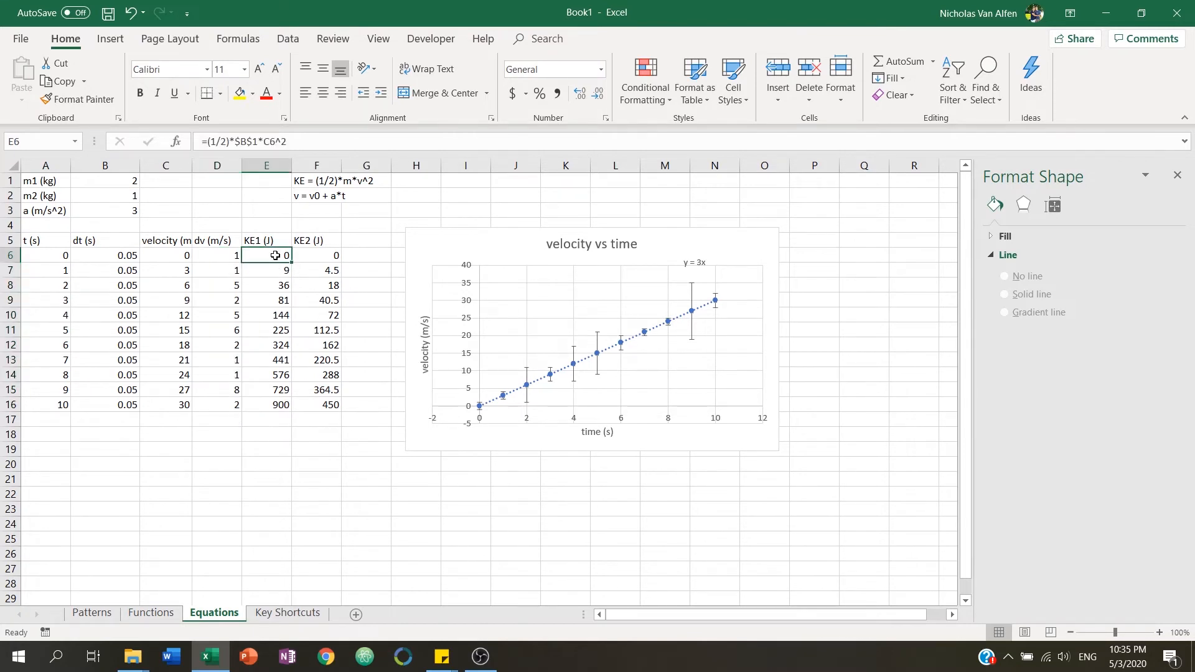
click(60, 289)
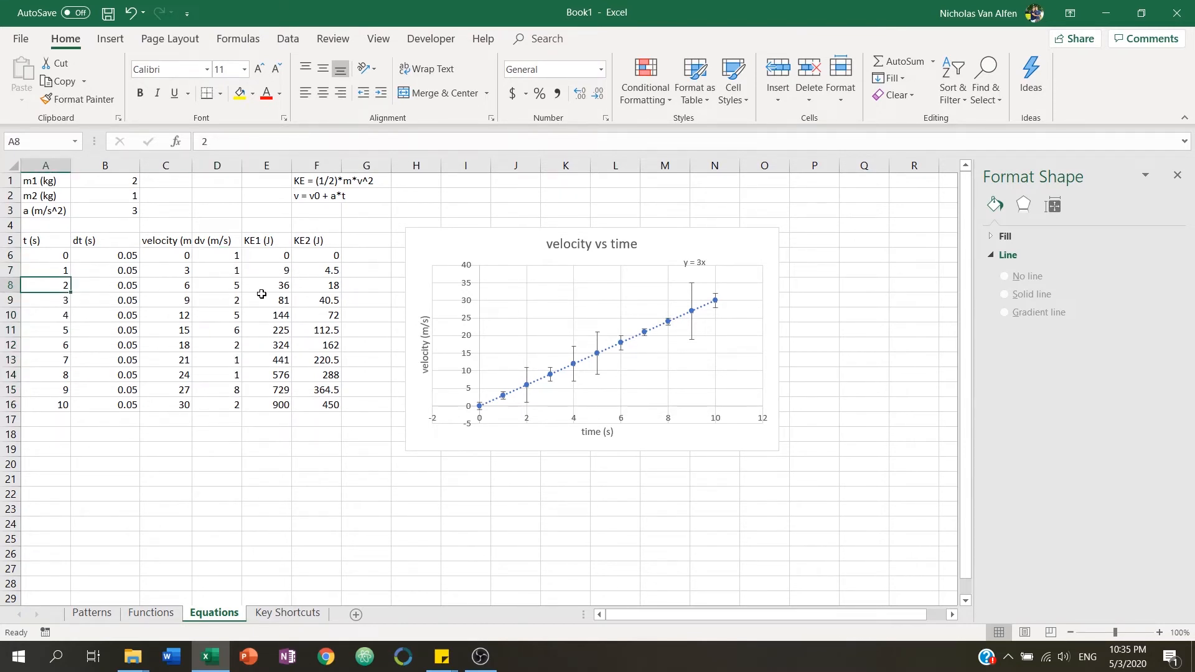
text(5)
key(Return)
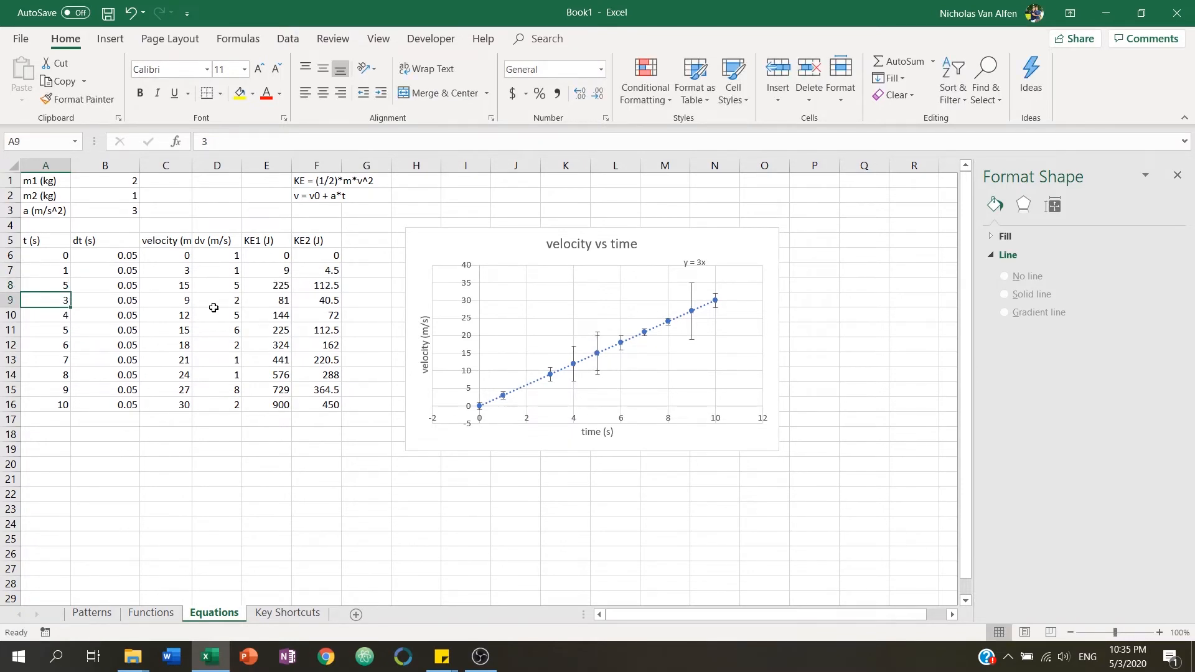
key(Up)
text(2)
key(Return)
Move the velocity vs time chart further right, next to the data table.
click(231, 254)
click(270, 256)
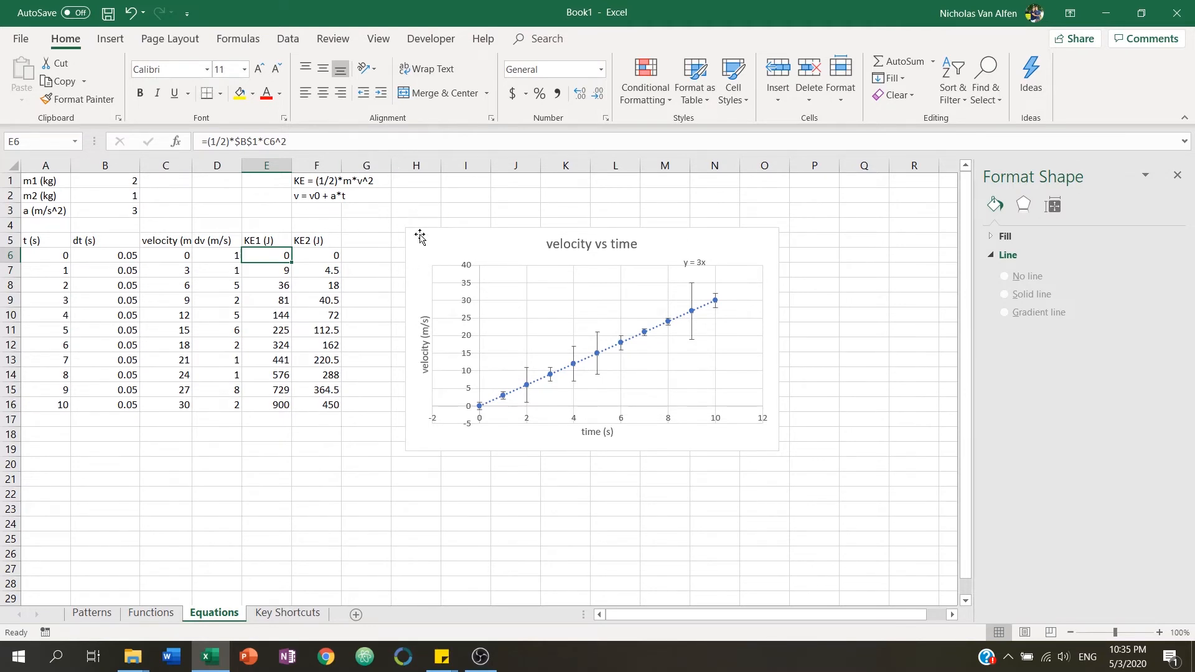
drag(497, 249, 604, 211)
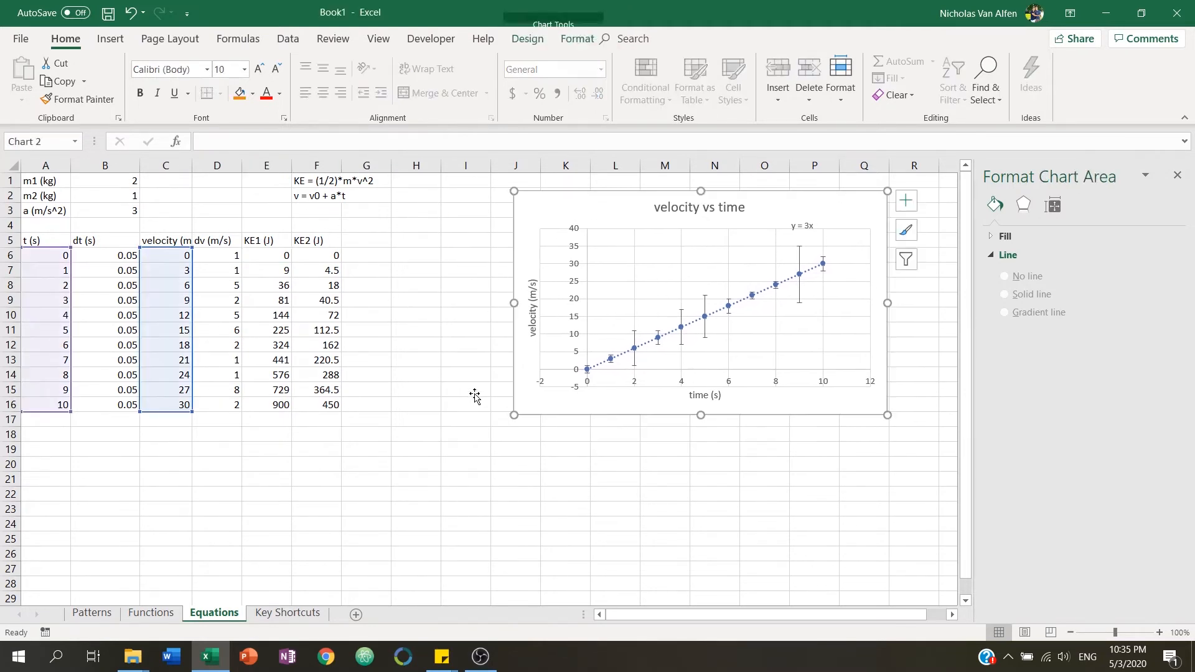
click(460, 448)
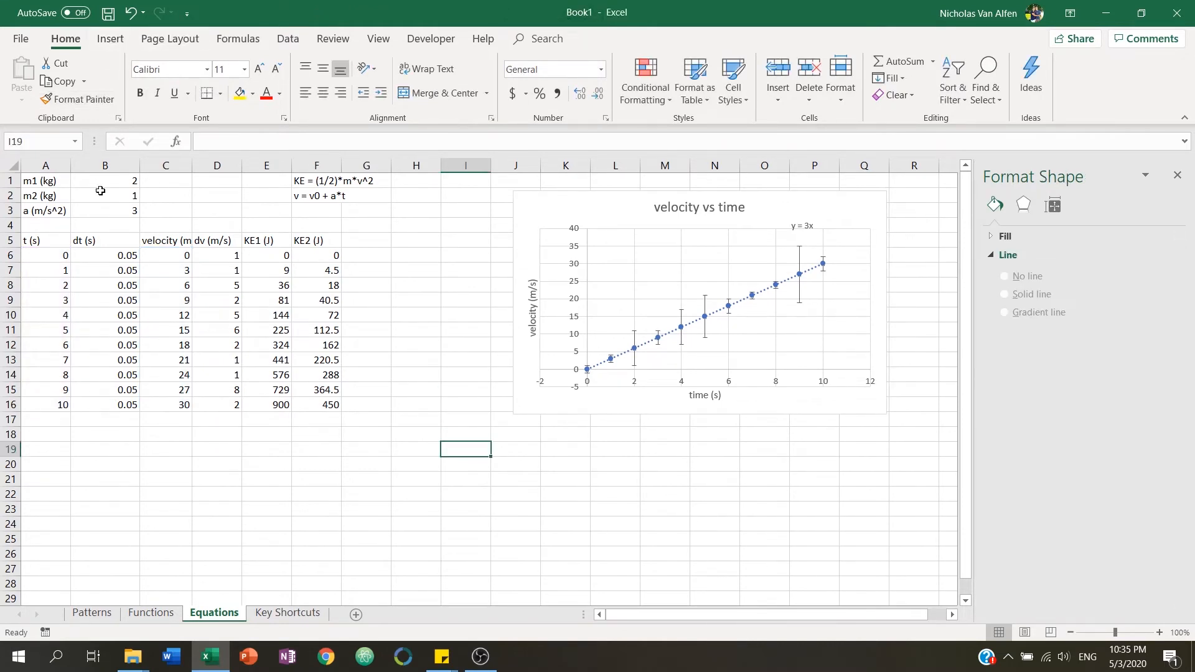
Insert a new empty scatter chart with markers.
click(111, 40)
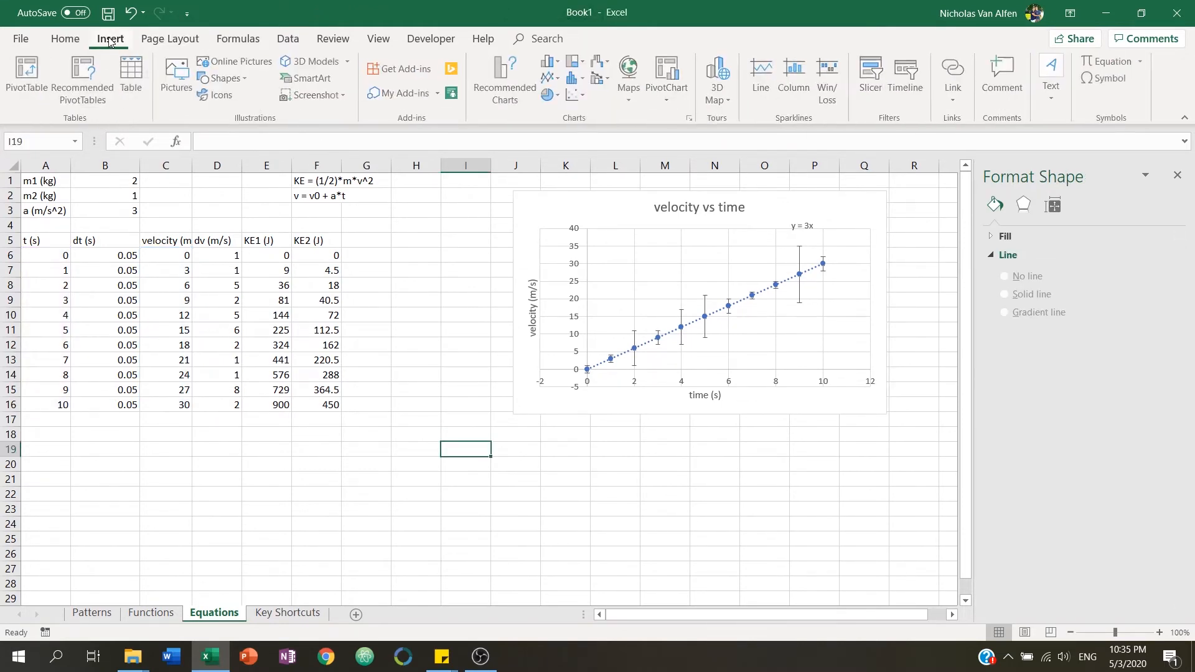
click(573, 96)
click(587, 147)
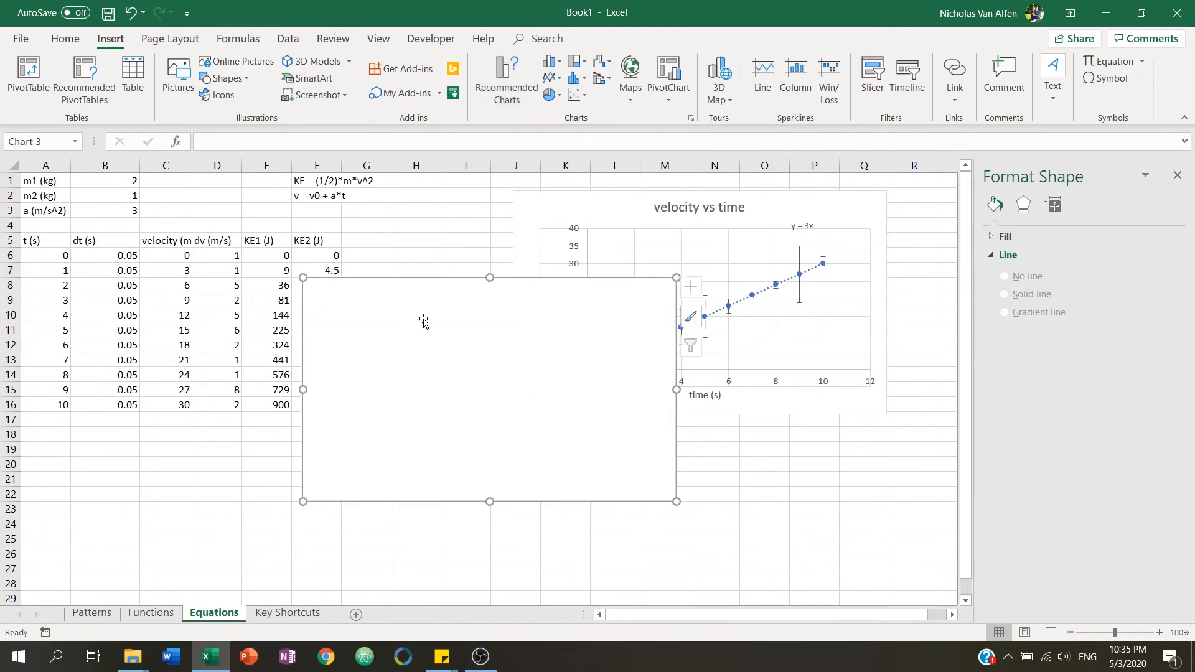
Move the velocity vs time chart down below and place the new empty chart beside the data.
drag(631, 213, 537, 556)
drag(448, 387, 557, 275)
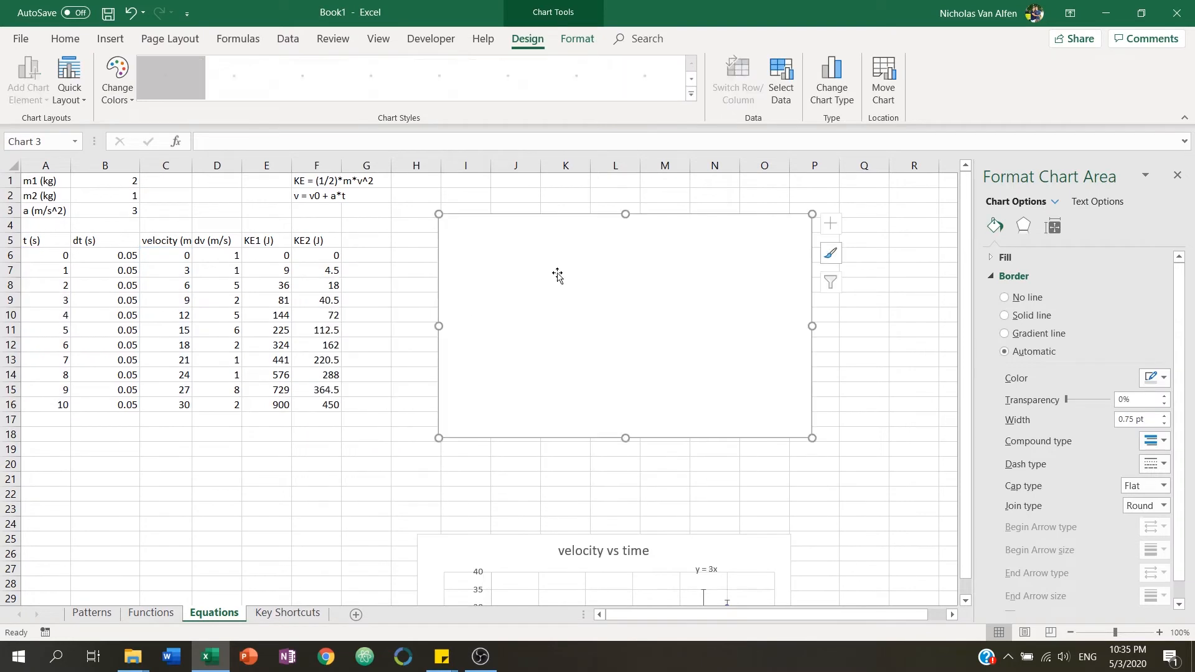
Autofit column C so the velocity (m/s) heading fits fully.
right_click(564, 290)
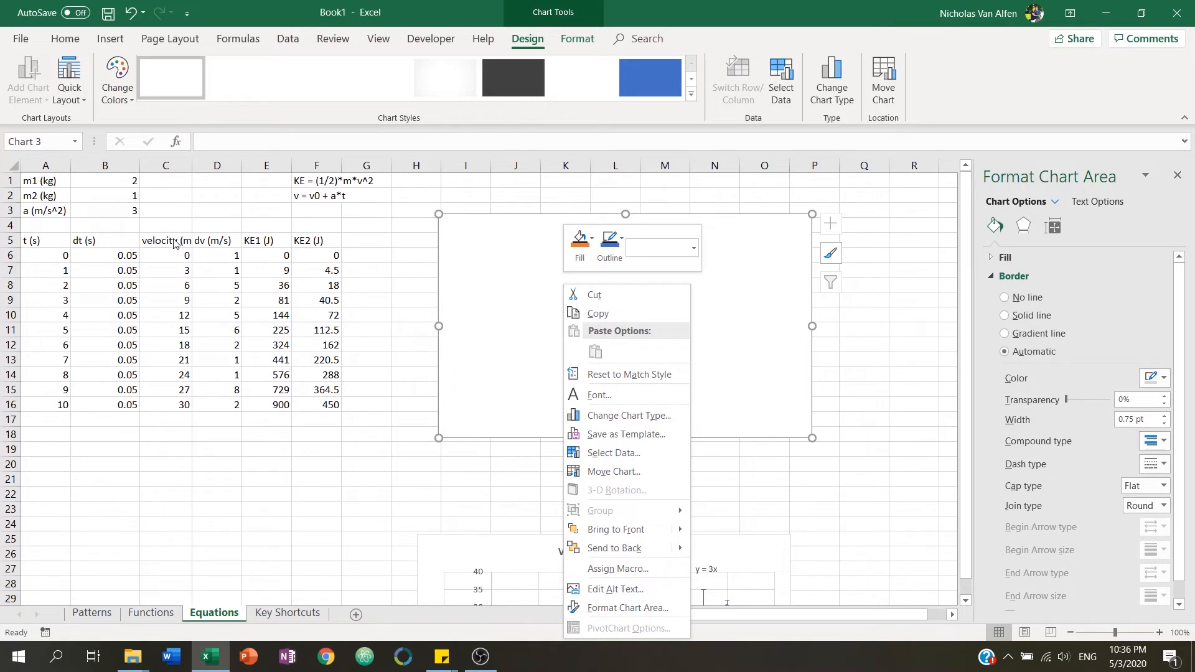
key(Escape)
double_click(192, 170)
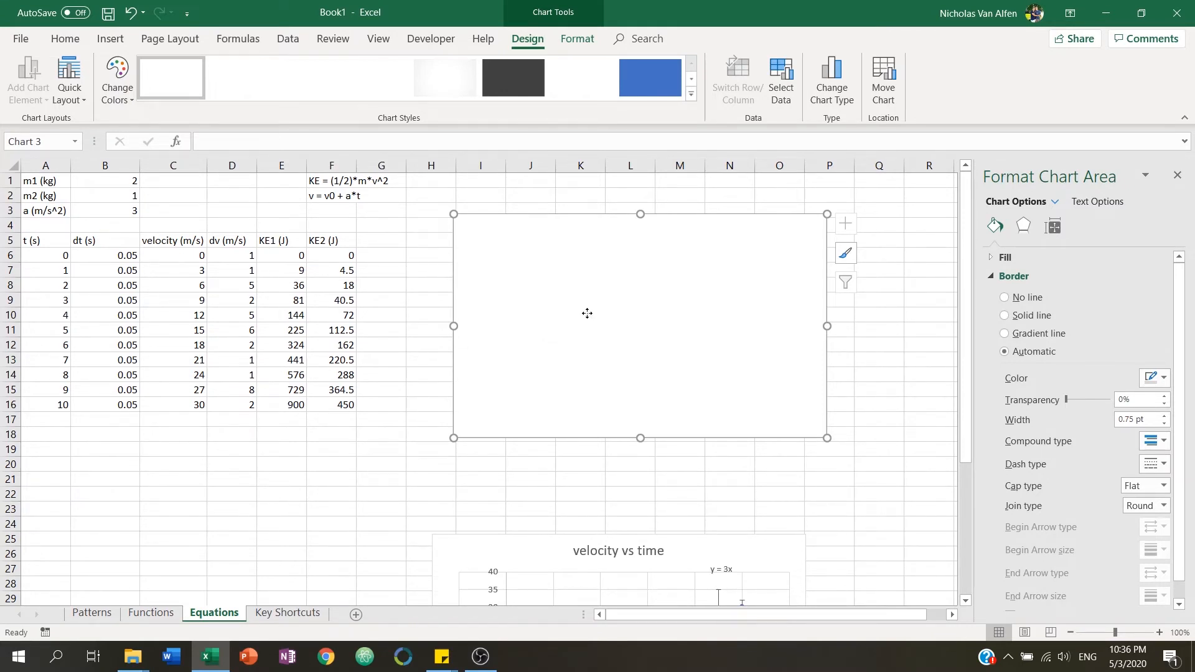
Add a data series named Kinetic Energy 1 to the empty chart, with x values A6:A16 and y values E6:E16.
right_click(587, 316)
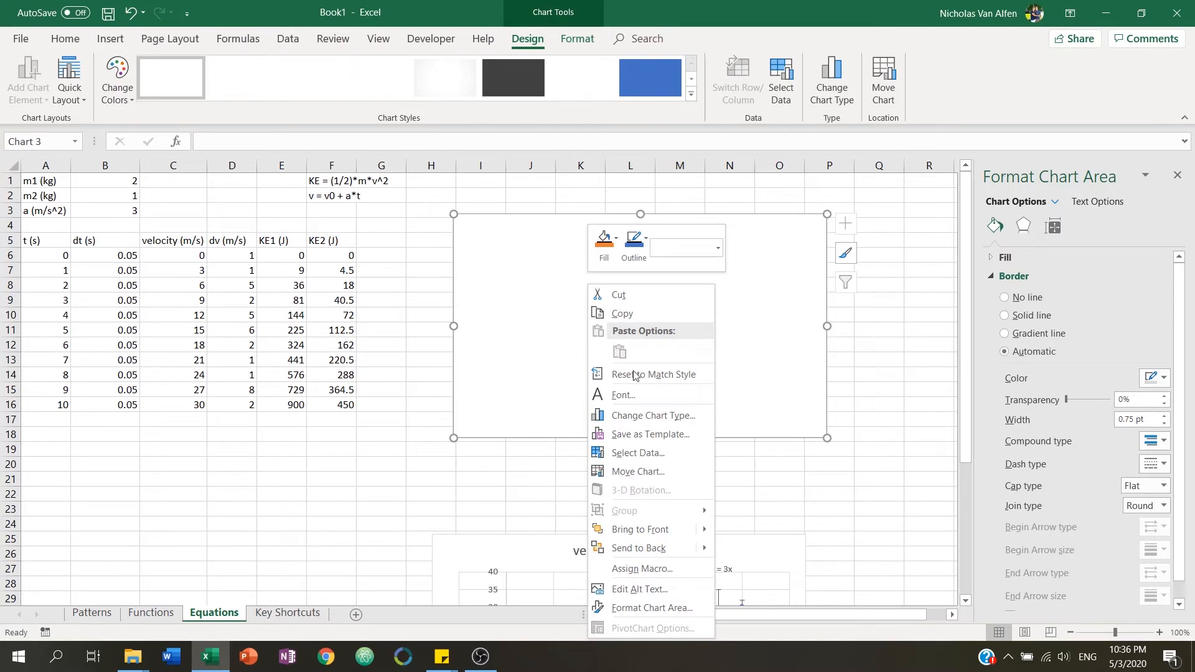
click(641, 453)
click(398, 298)
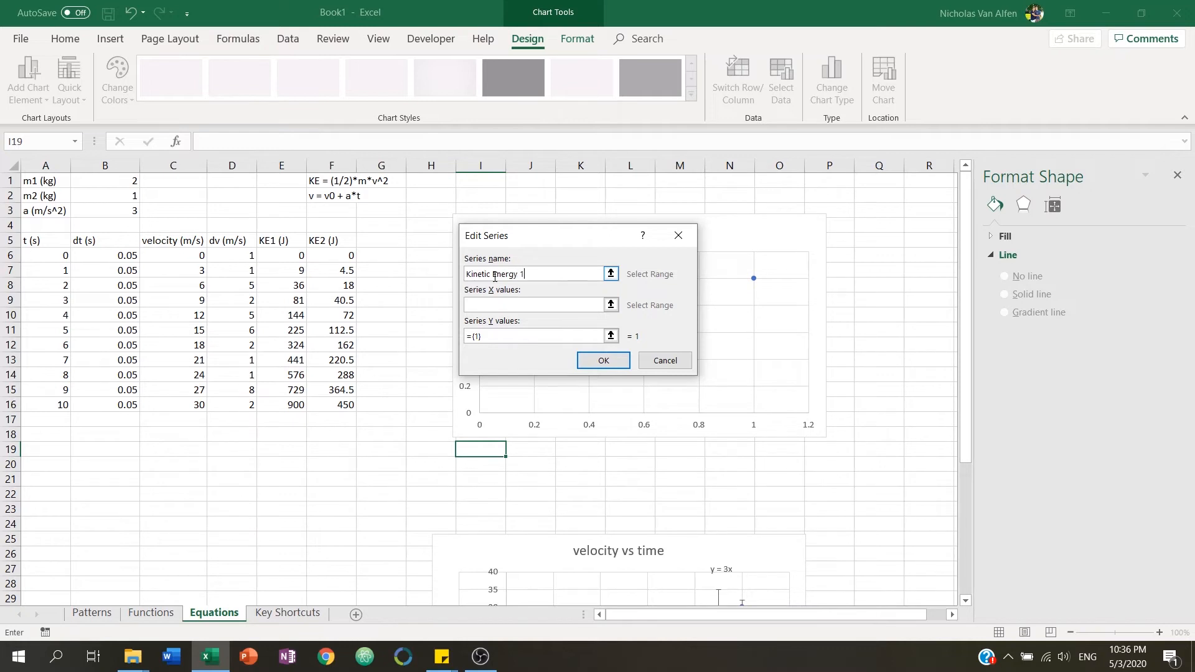
click(611, 305)
drag(31, 258, 60, 405)
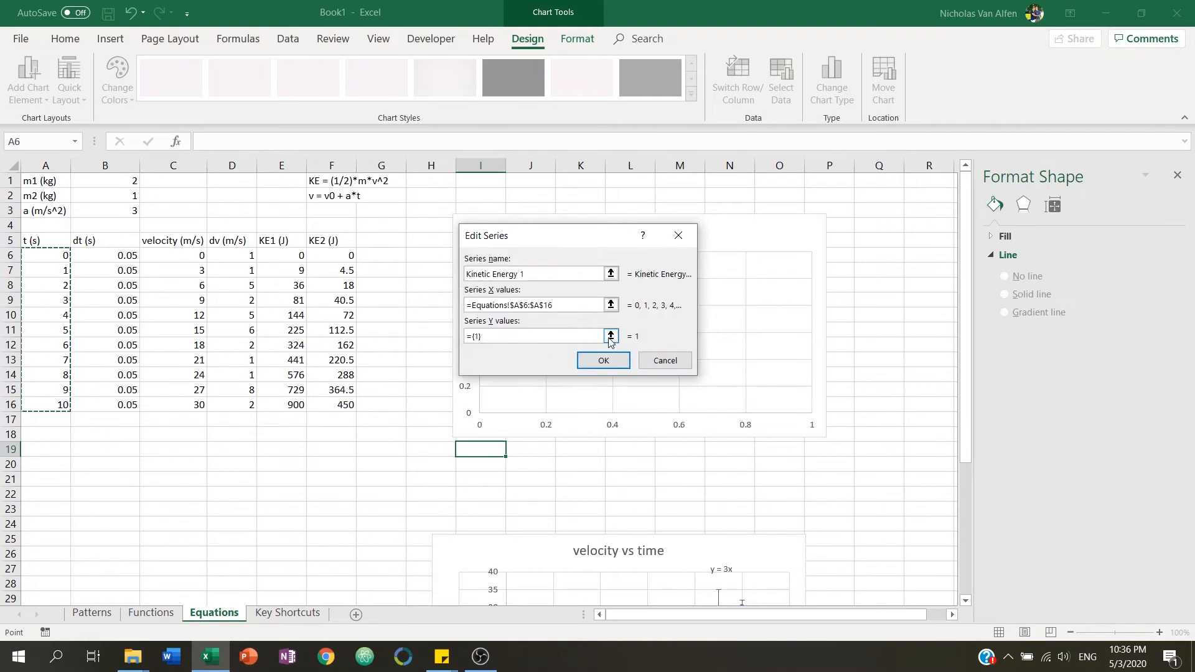
click(611, 338)
drag(292, 263, 310, 397)
key(Return)
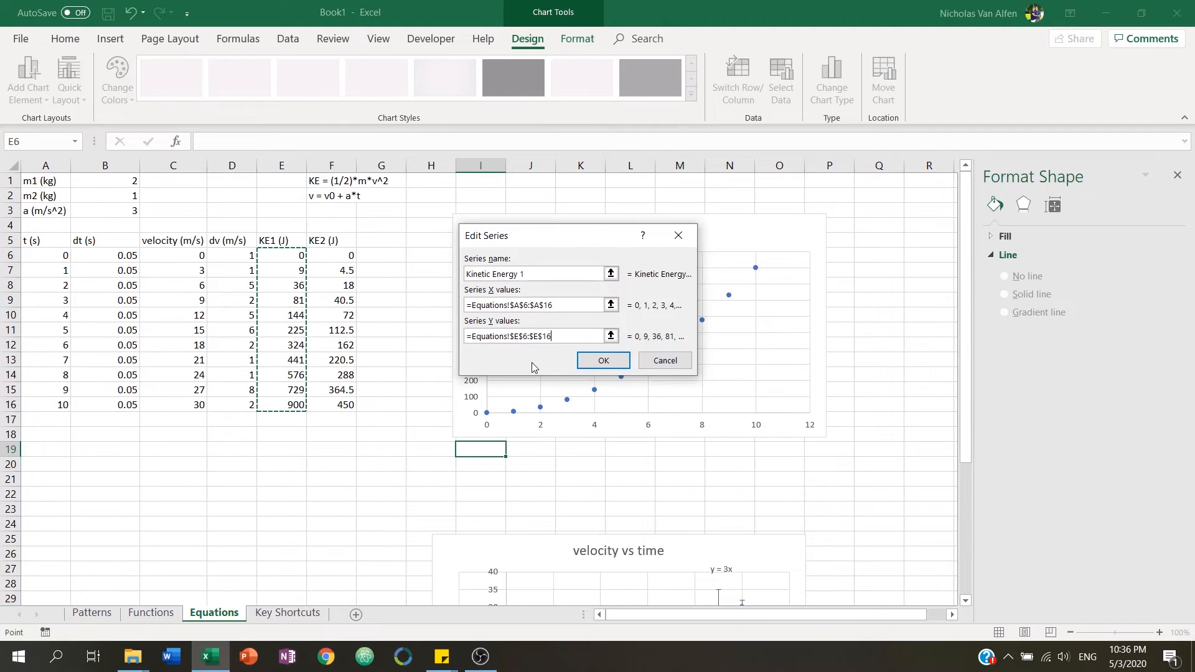
click(595, 361)
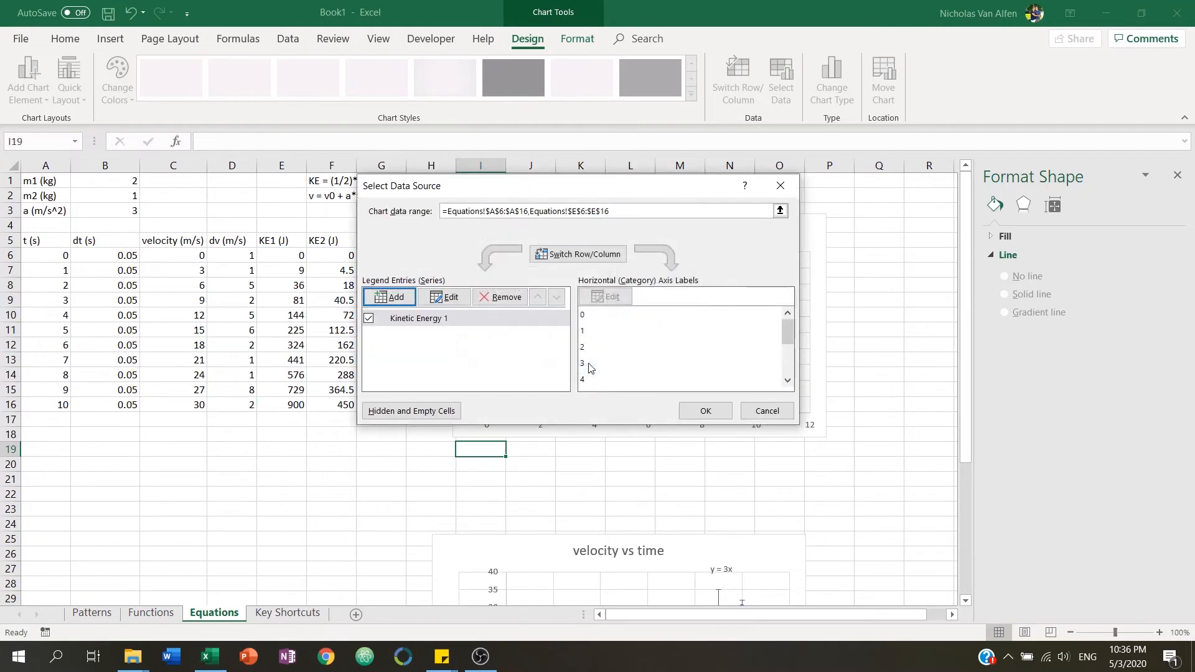
Add a second series named Kinetic Energy 2 with x values A6:A16 and y values F6:F16, then confirm the data source.
click(387, 297)
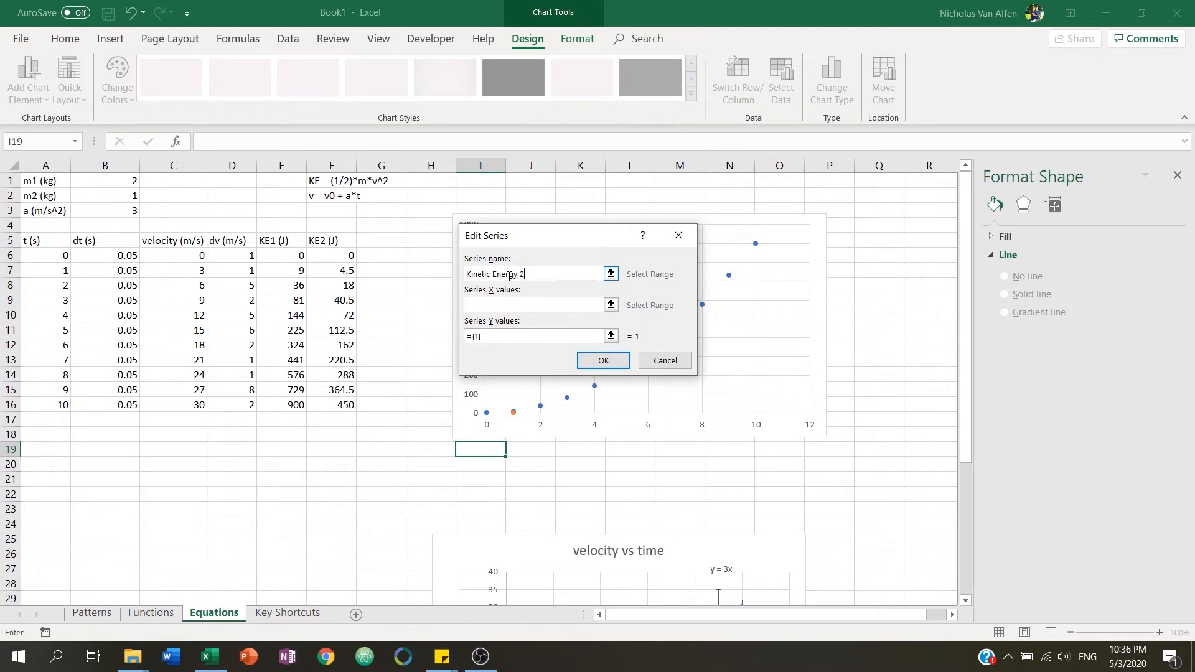
click(611, 305)
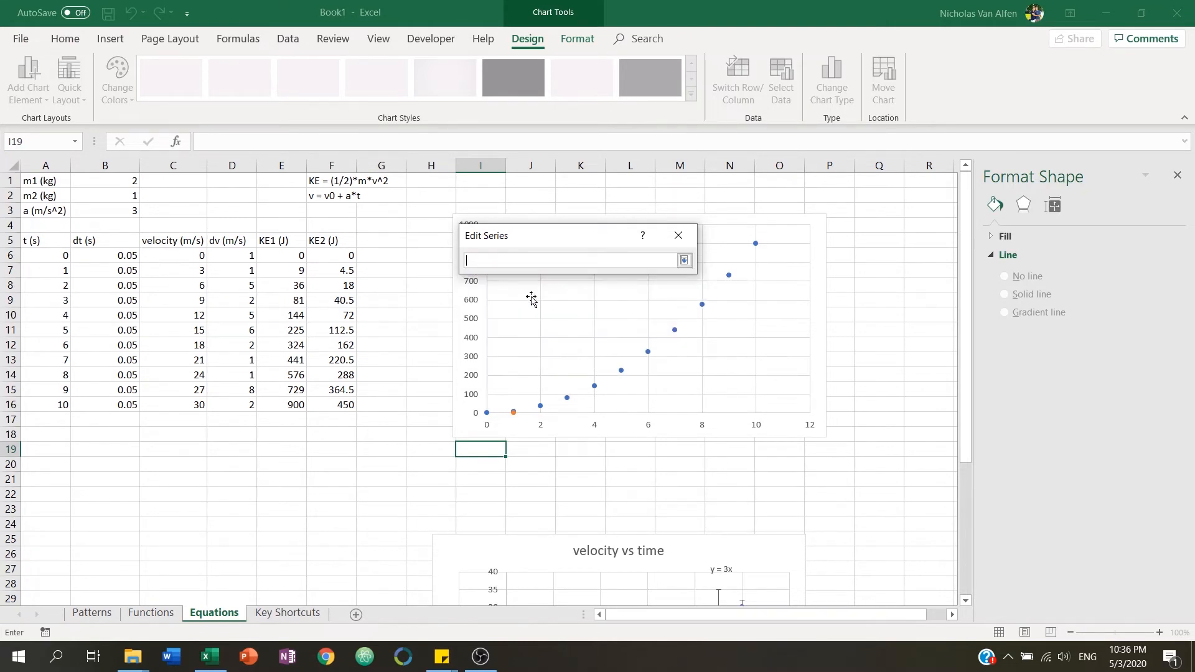
drag(70, 262, 68, 405)
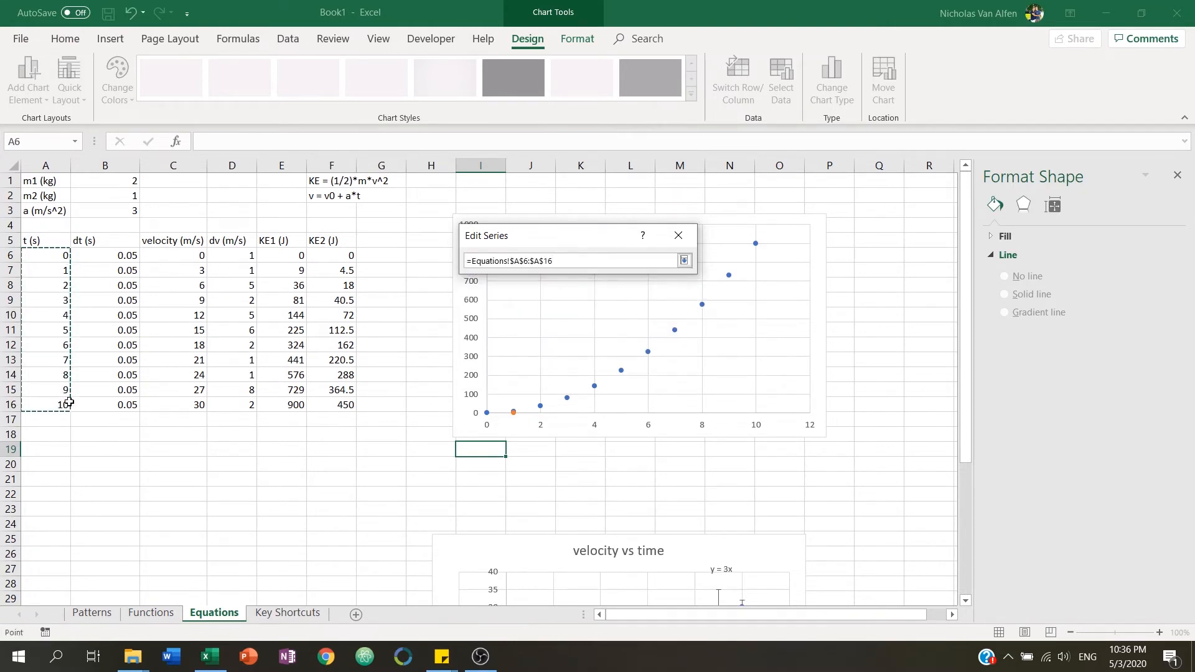
key(Return)
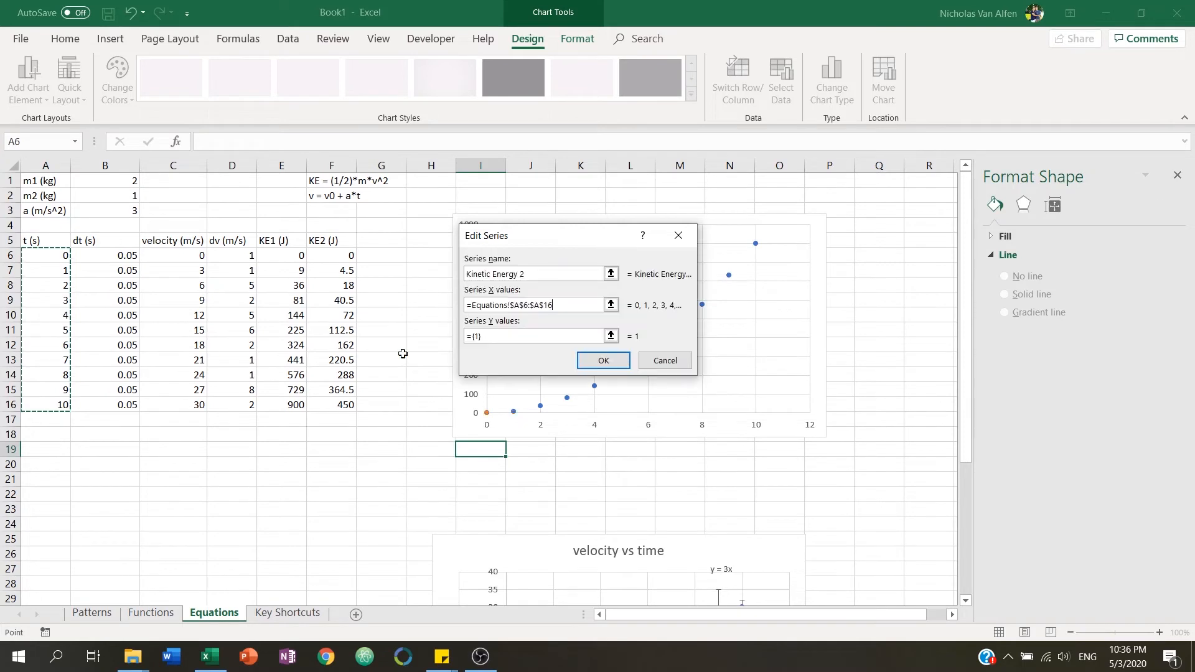
click(612, 336)
drag(344, 252, 338, 406)
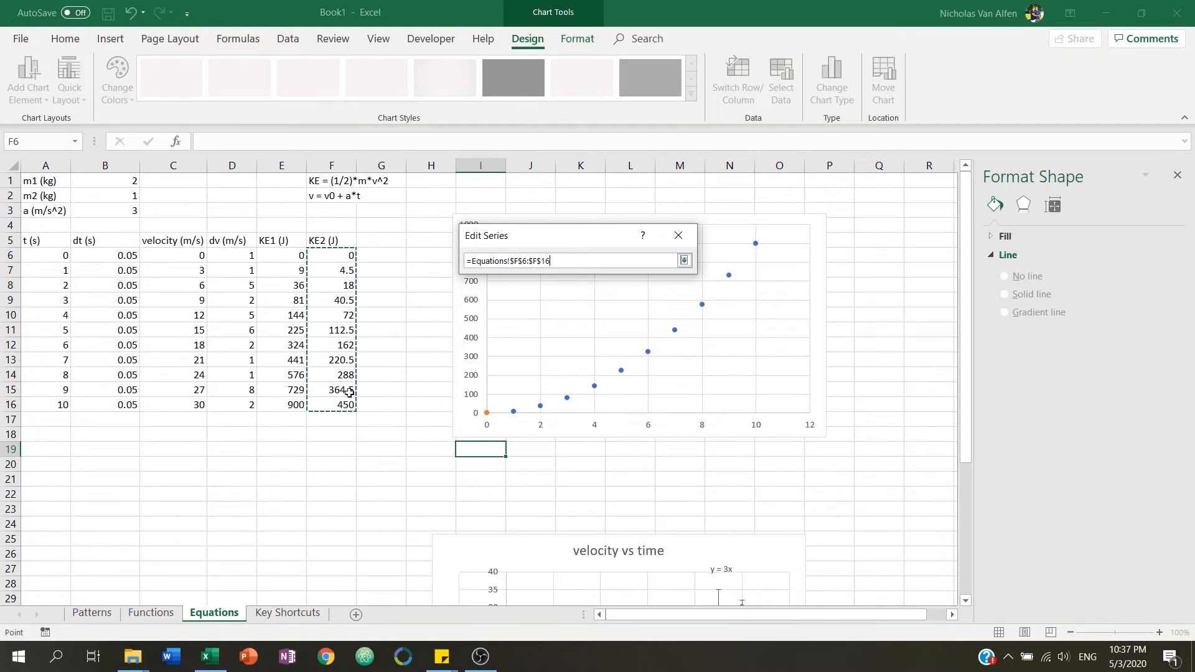
key(Return)
click(604, 360)
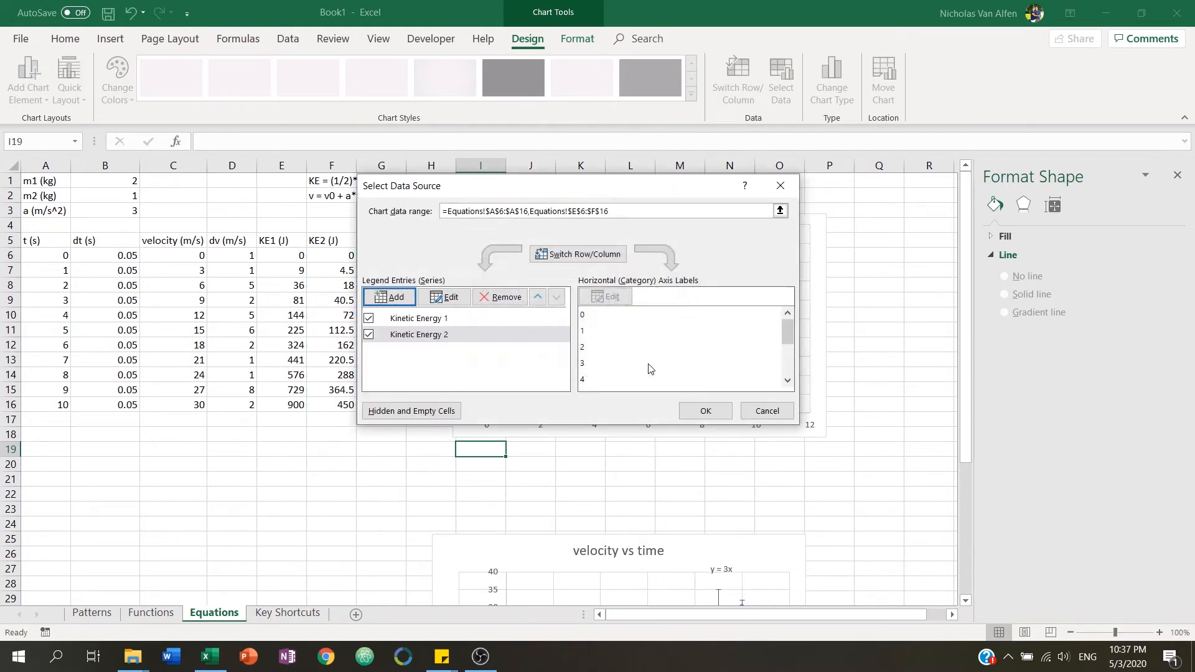
click(702, 410)
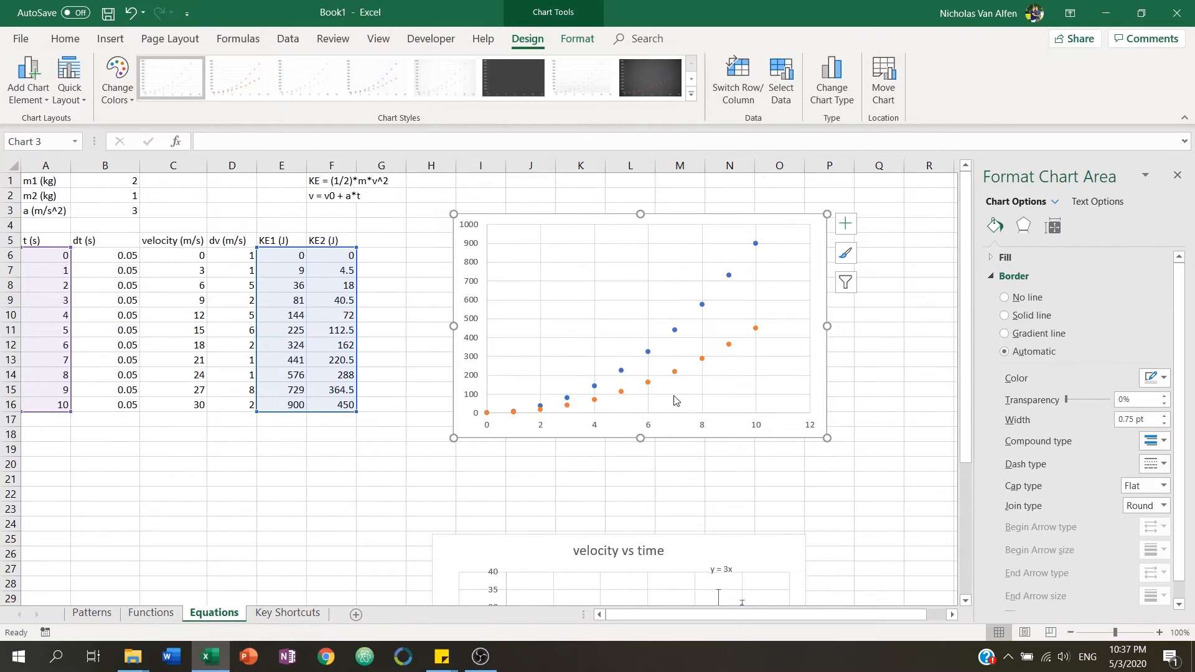
Add axis titles, a chart title and a legend to the kinetic energy chart.
click(847, 227)
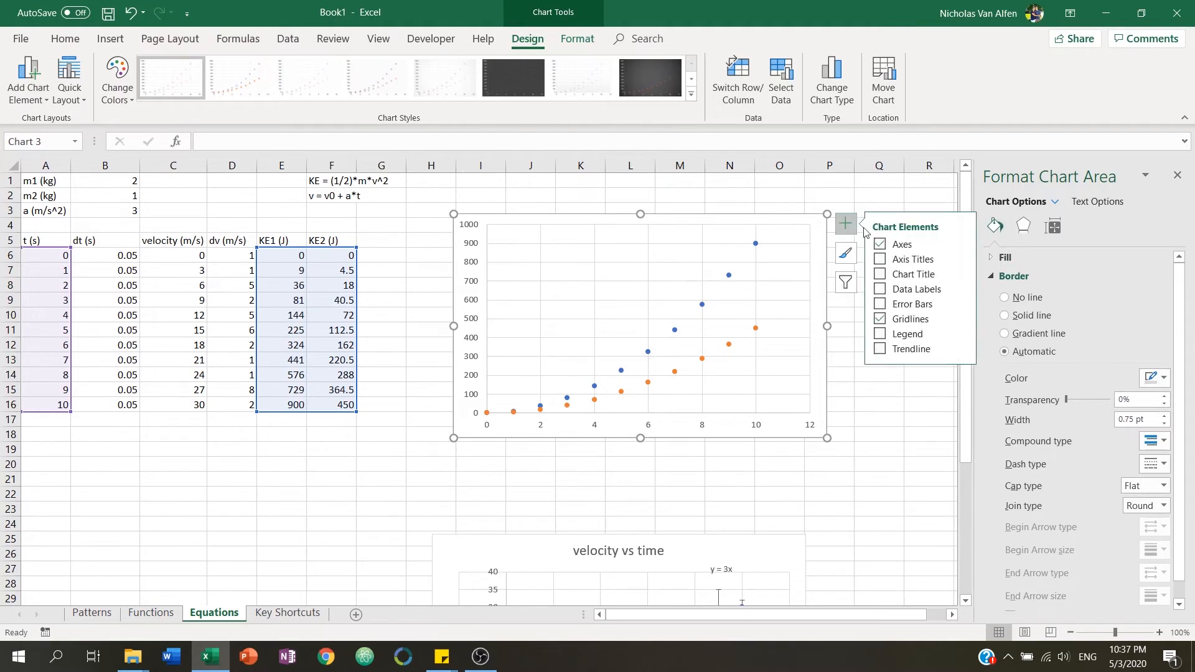
click(880, 260)
click(880, 274)
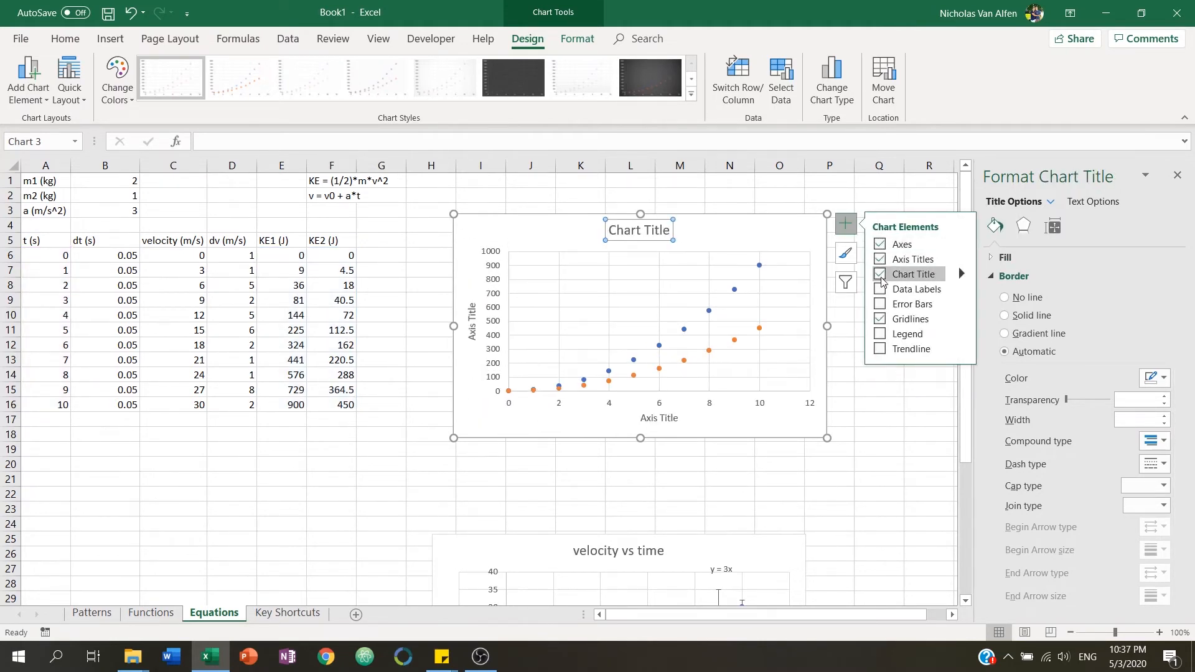
click(880, 334)
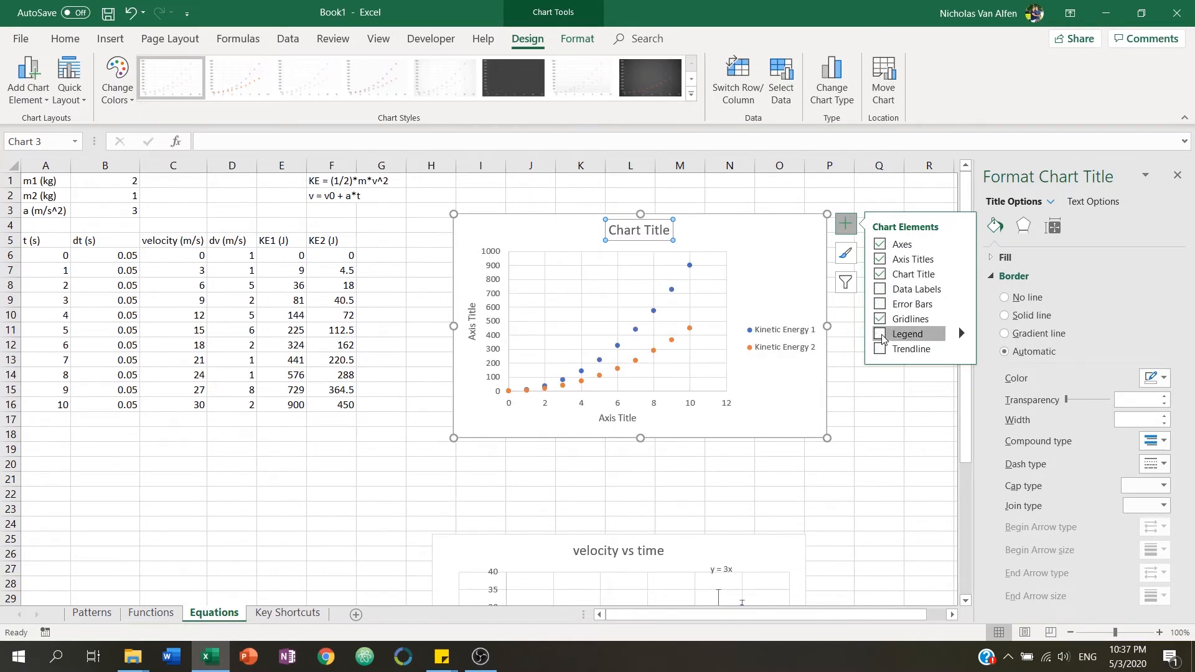
click(869, 416)
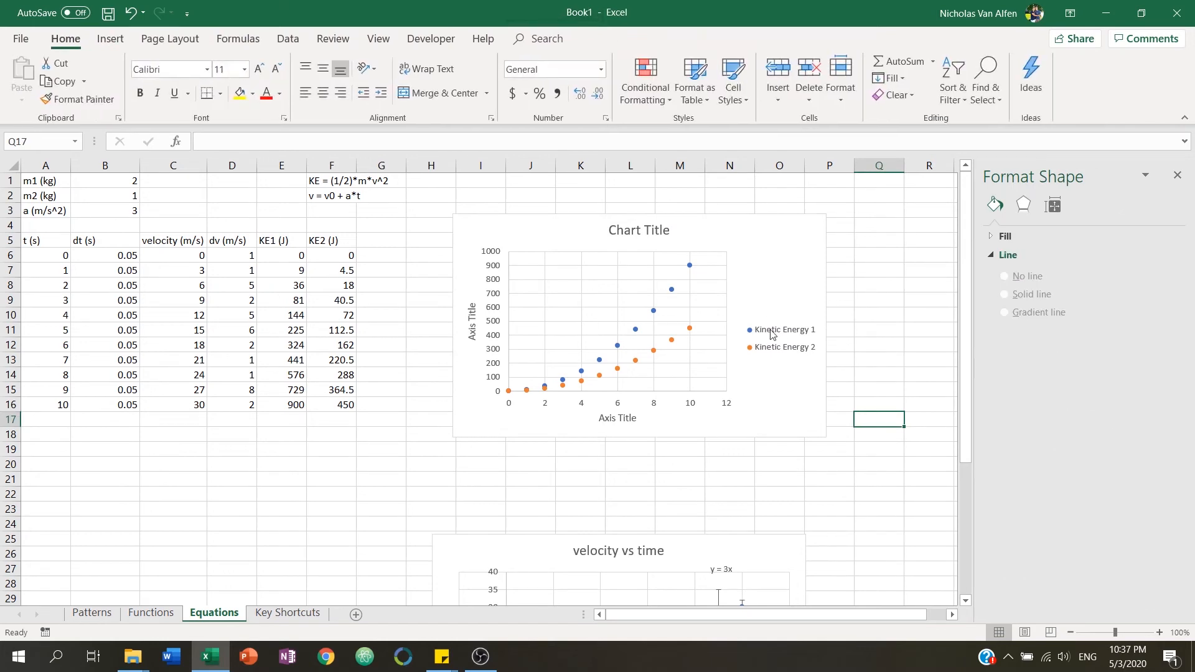
Enlarge the kinetic energy chart by stretching its lower-right corner down to about row 24.
click(799, 393)
drag(727, 615, 766, 634)
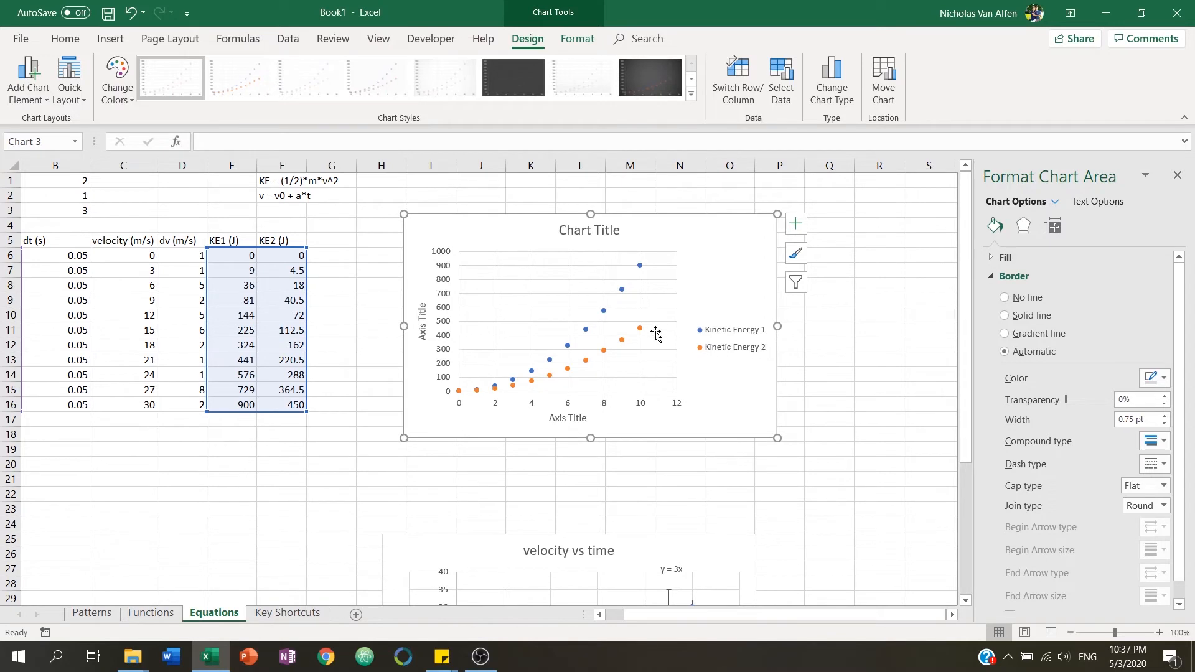
drag(778, 439, 924, 524)
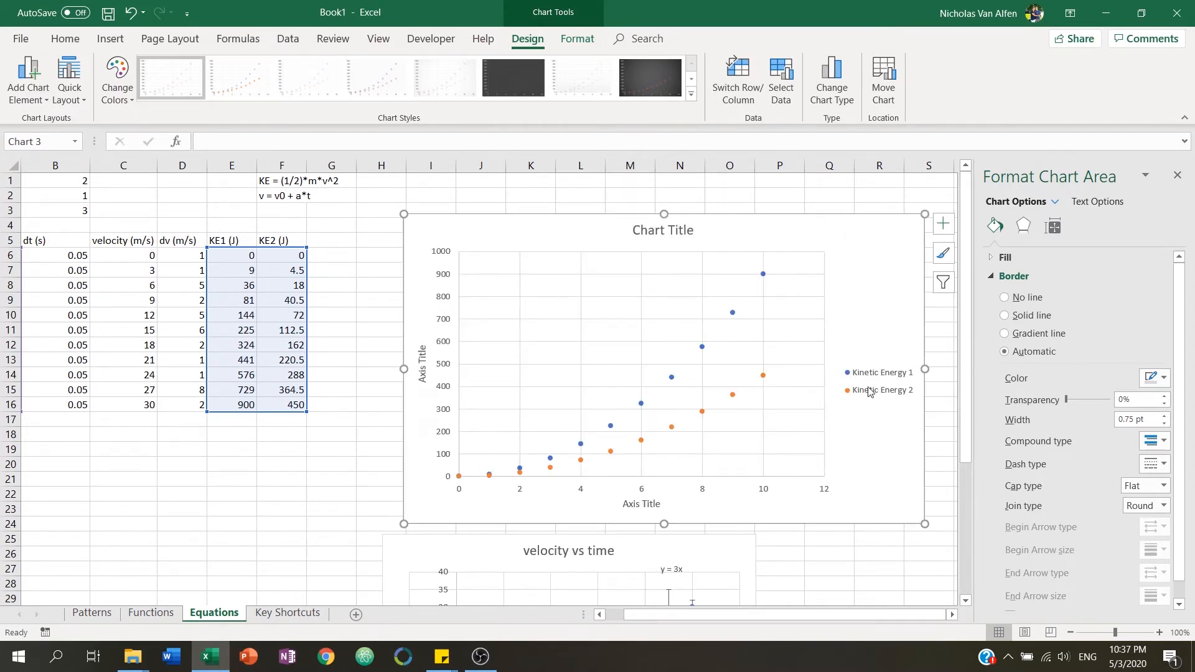
Rename the horizontal axis title to time (s).
click(659, 509)
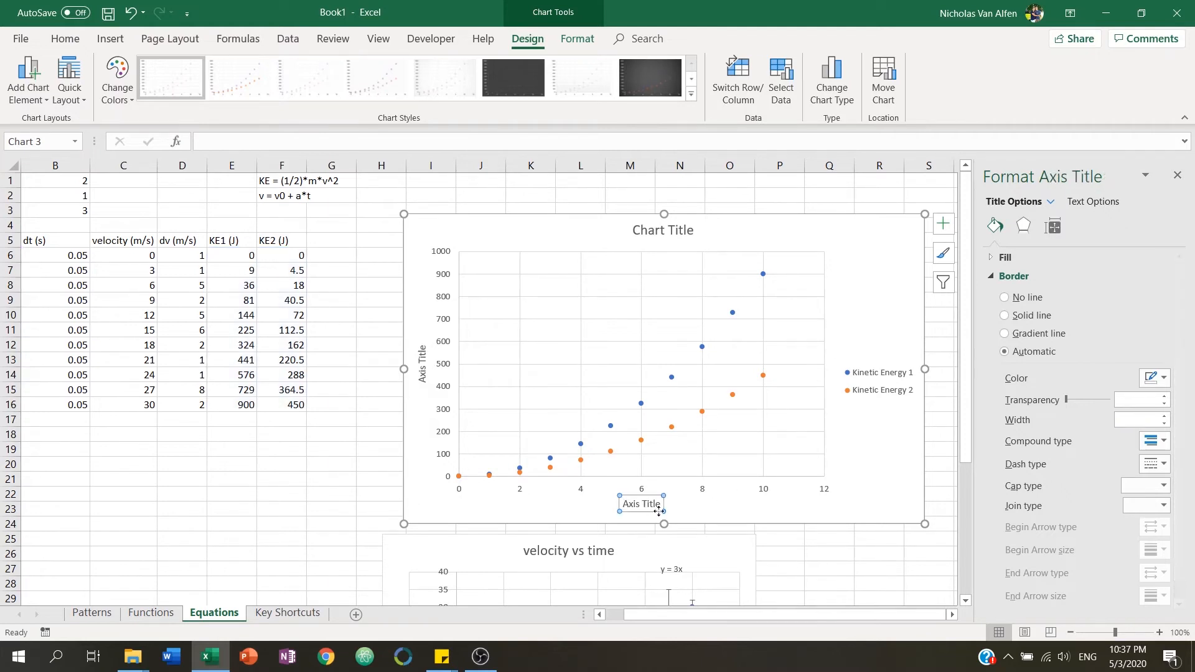
triple_click(632, 504)
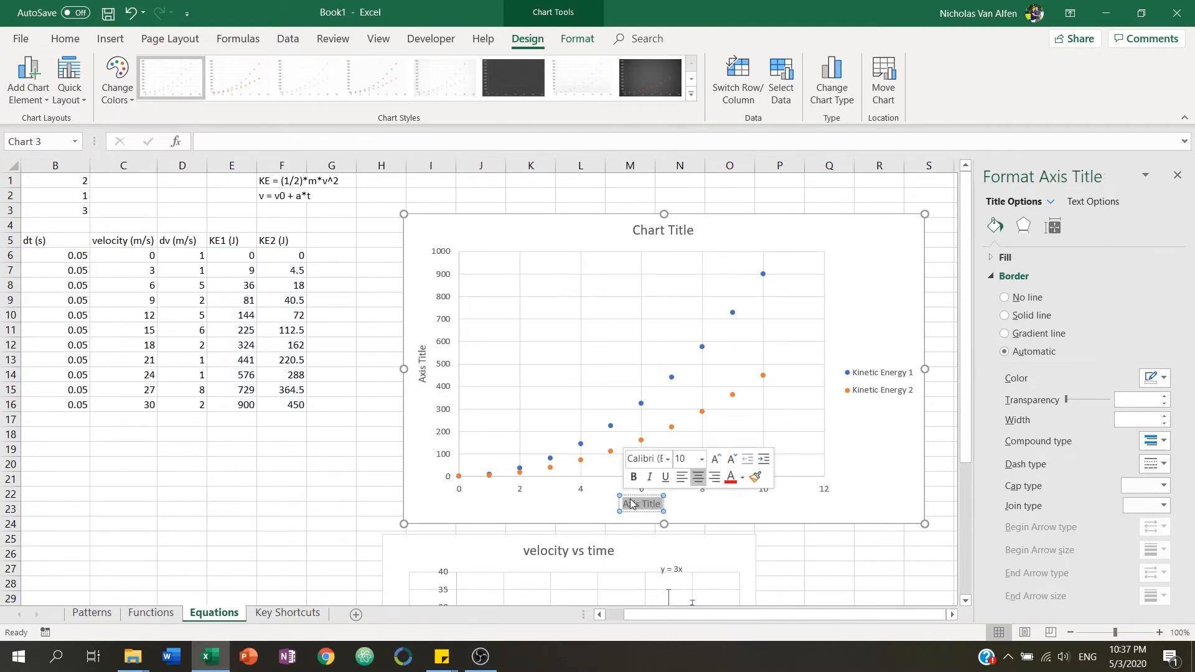
text(time (s))
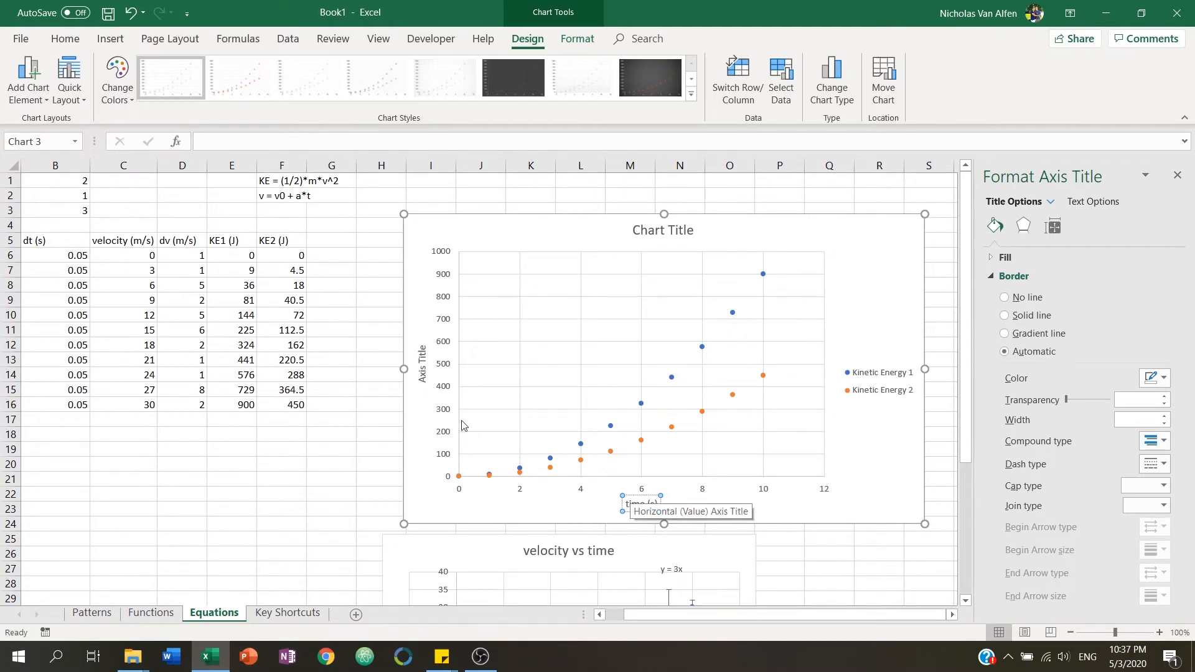
Rename the vertical axis title to Kinetic Energy (J).
click(423, 367)
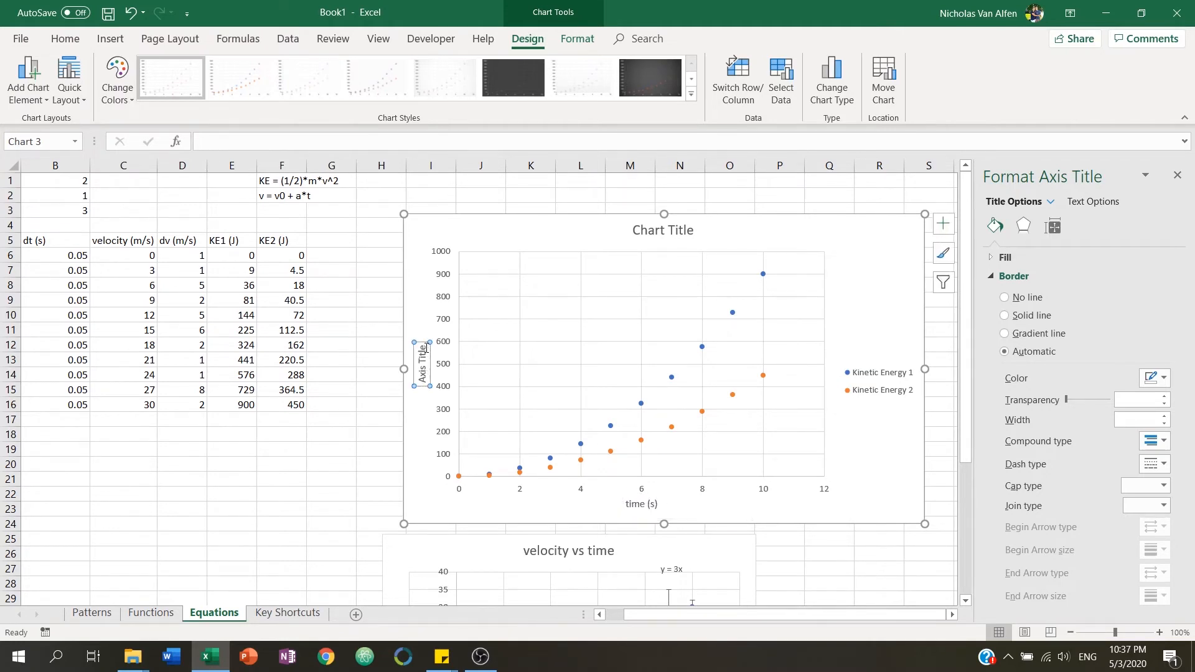
triple_click(427, 384)
text(Kinetic)
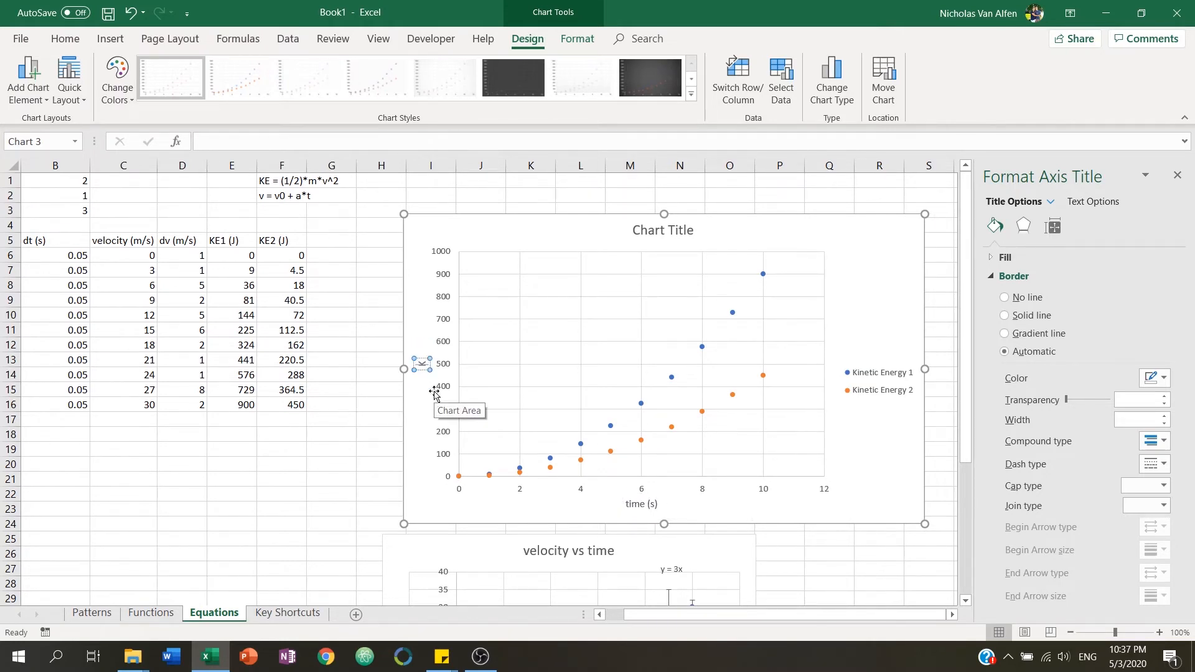
text( Energy (J)
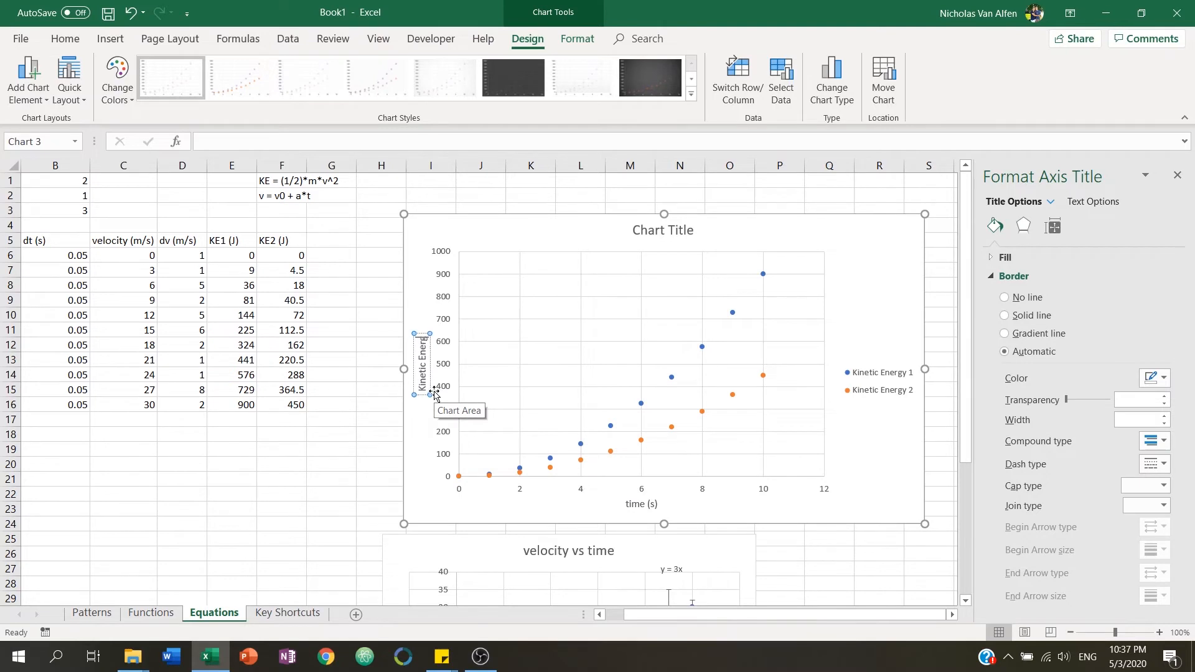
text())
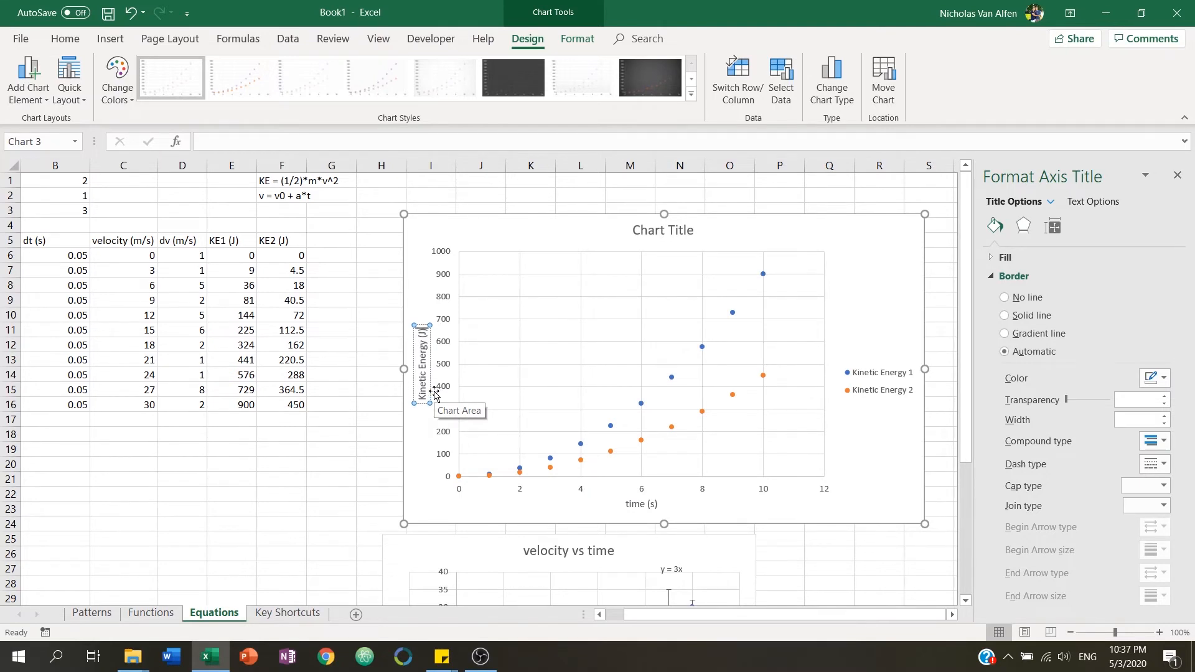
click(374, 431)
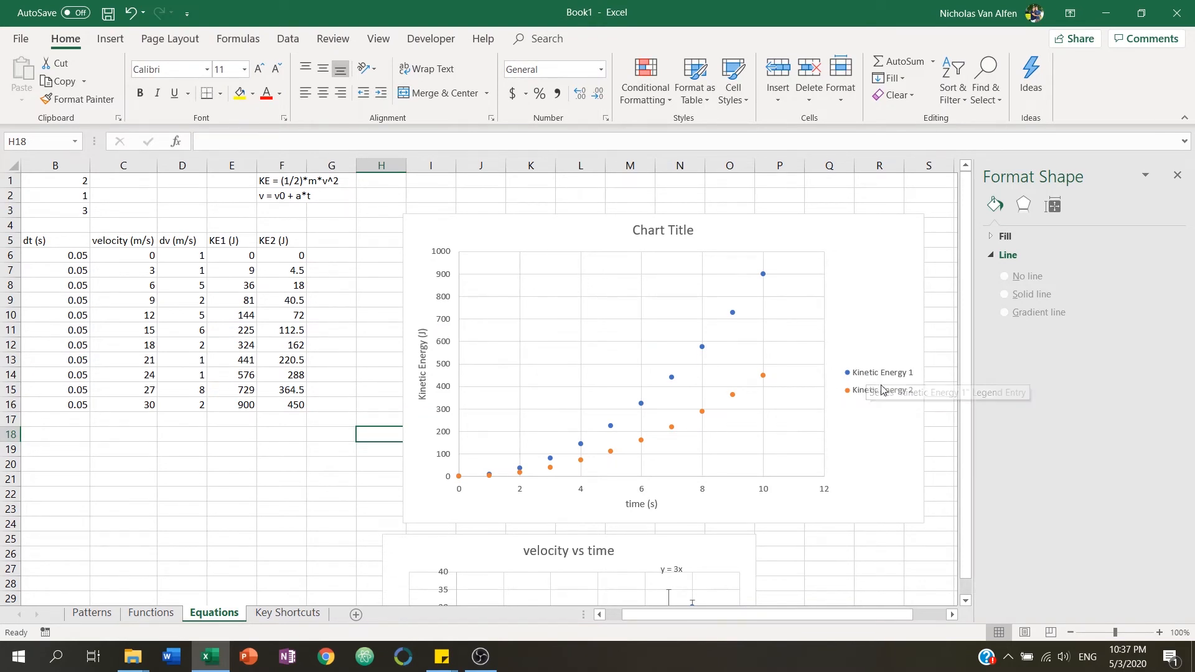
Rename the chart title to KE vs t.
click(698, 237)
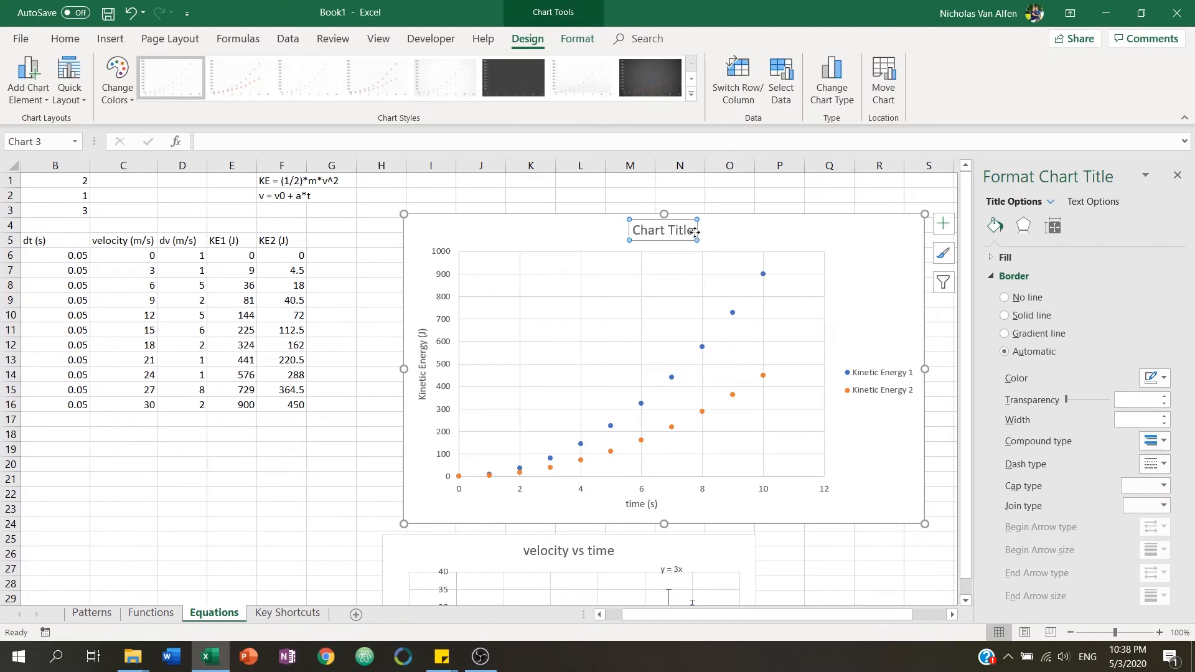
triple_click(643, 235)
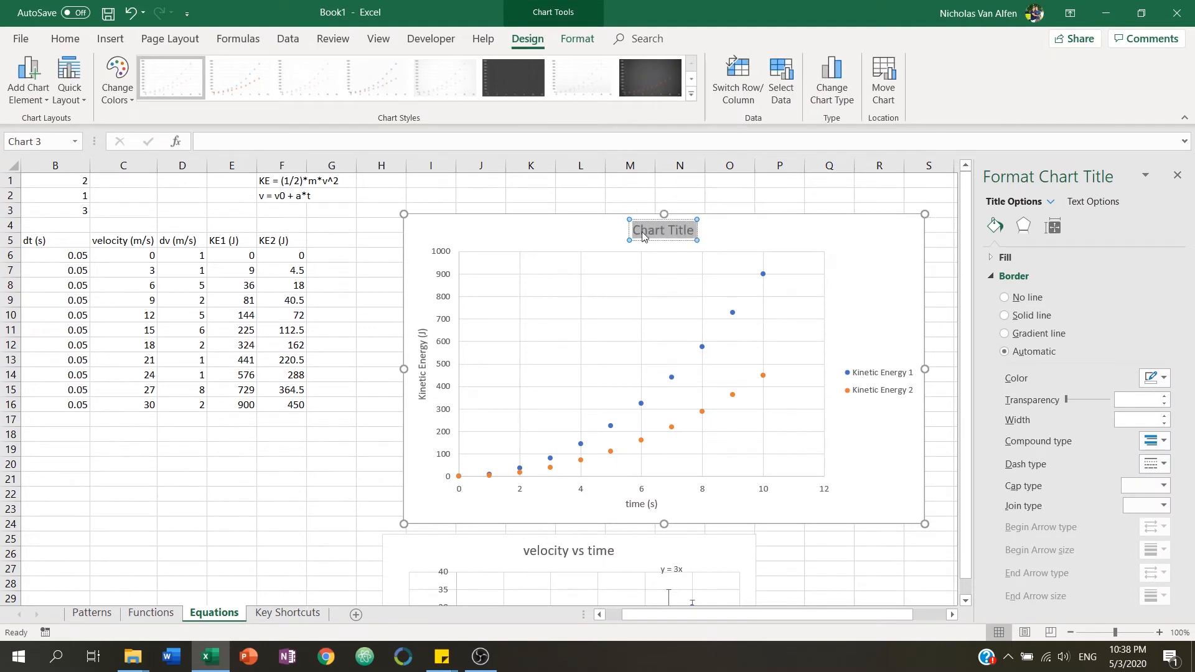
text(KE vs t)
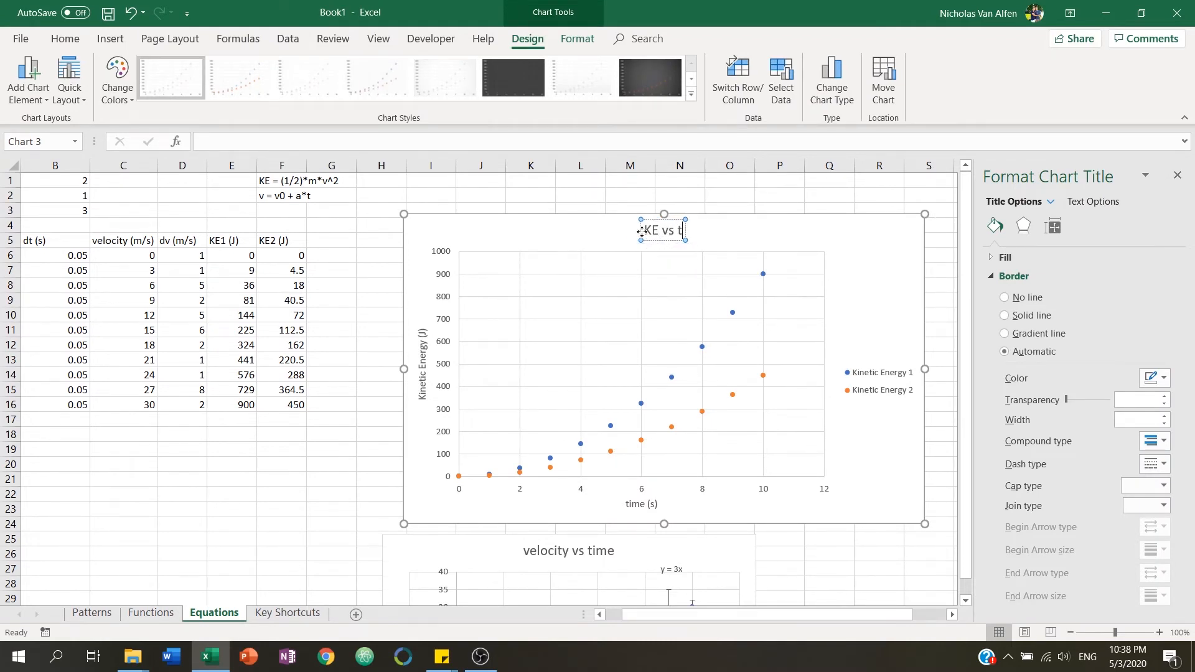
click(381, 463)
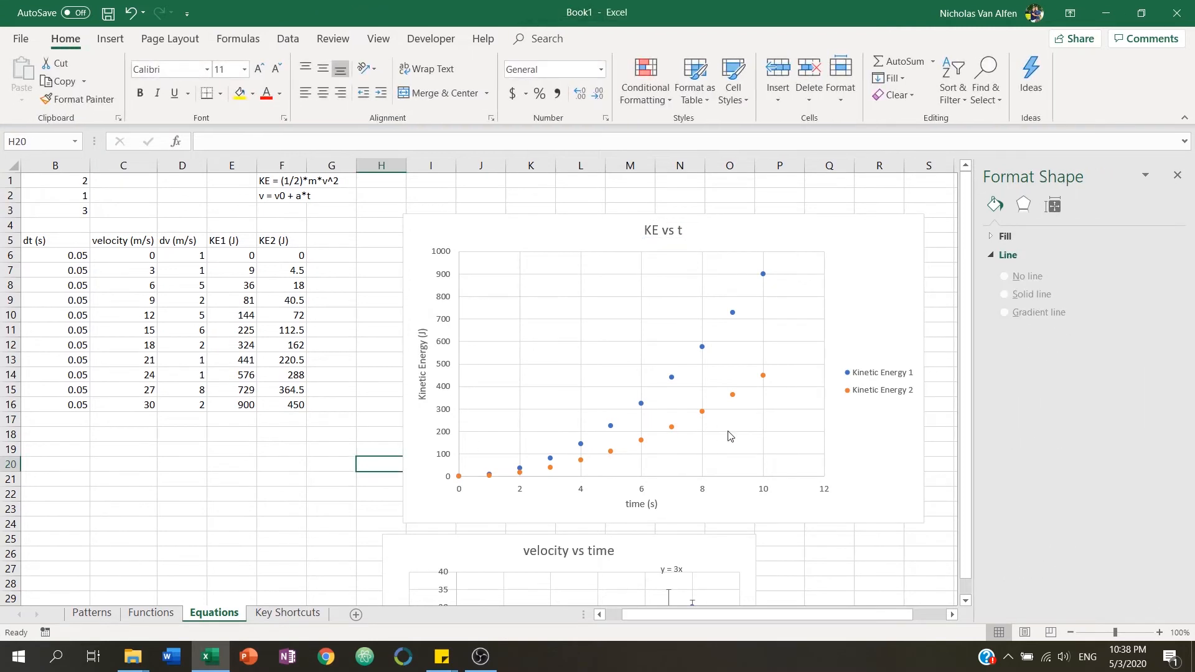
Move the KE2 (J) column, F5:F16, one column right into column G.
click(846, 300)
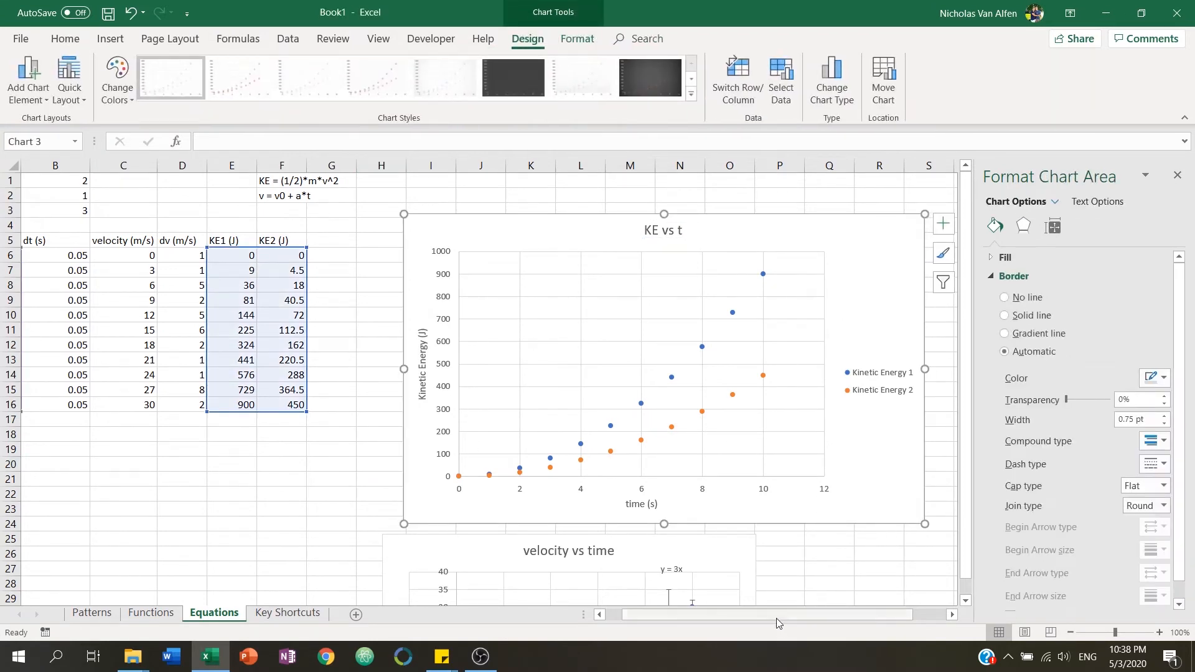
drag(775, 617, 792, 616)
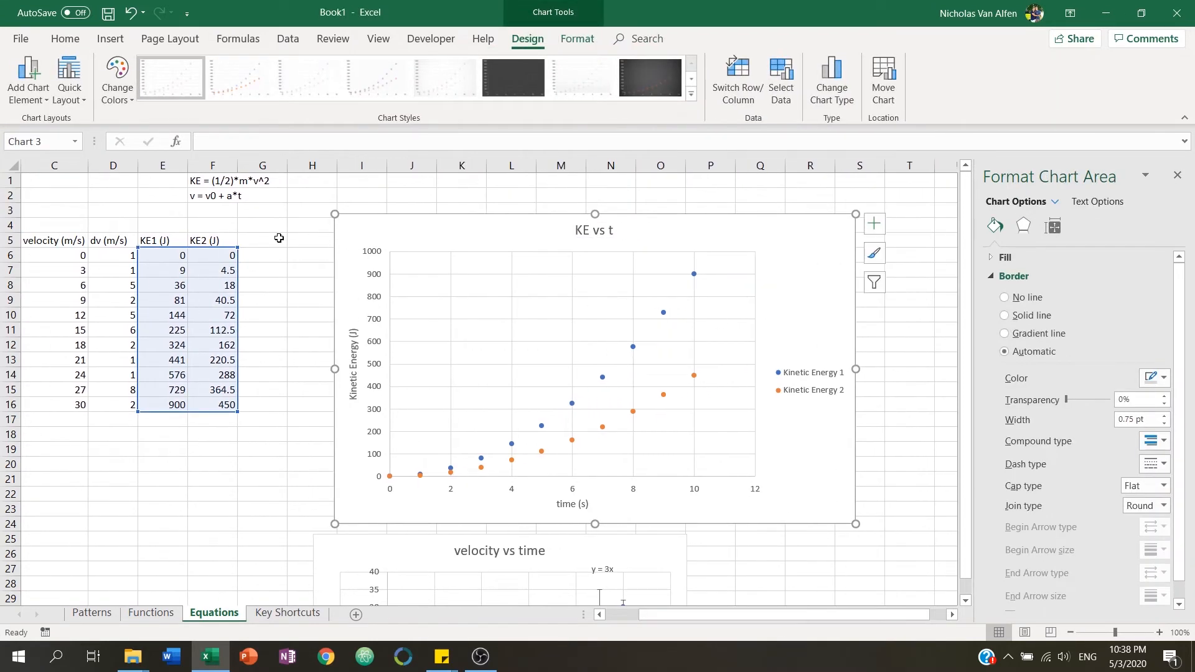
click(246, 243)
drag(221, 241, 257, 385)
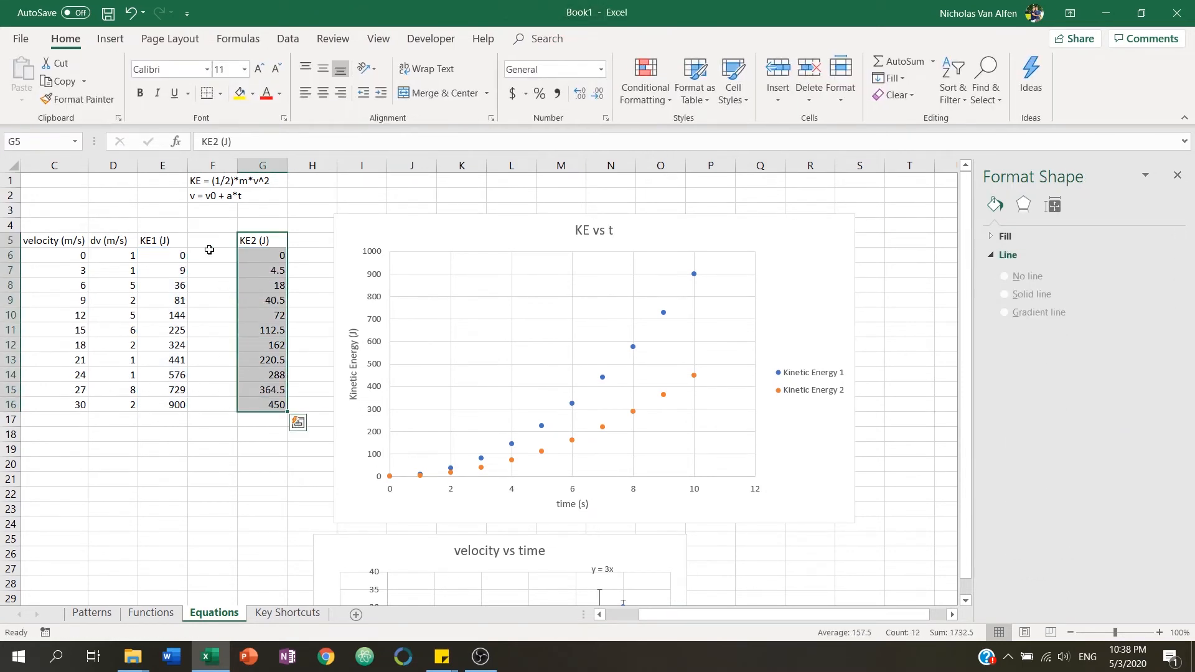
Add column headers dKE1 (J) in F5 and dKE2 (J) in H5.
click(224, 238)
text(dKE)
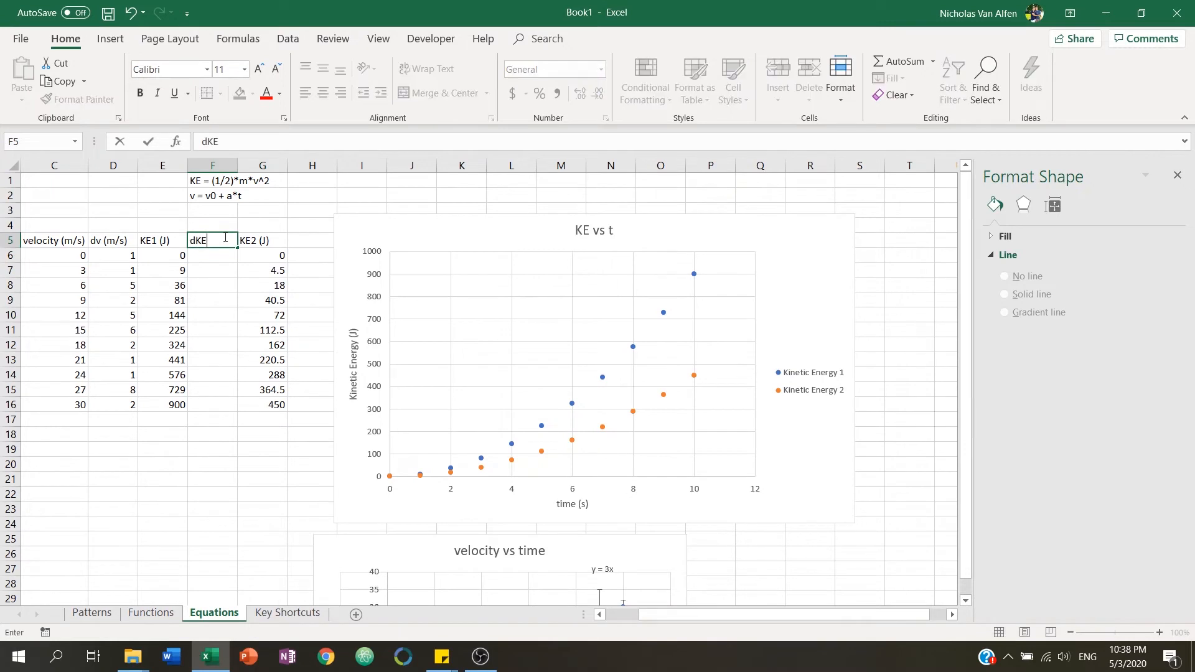
text(1 (J))
key(Tab)
key(Tab)
text(d)
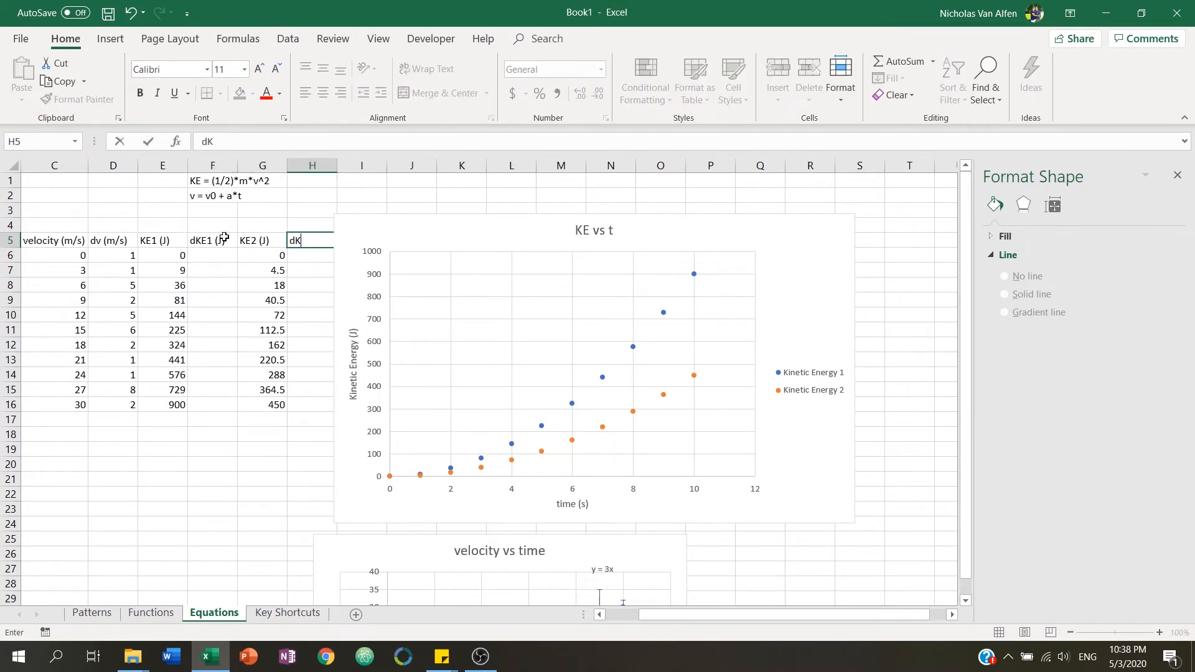
text(KE2 (J))
key(Return)
Shift the KE vs t chart slightly right and add error bars to the Kinetic Energy 1 series.
drag(688, 235, 728, 233)
click(915, 225)
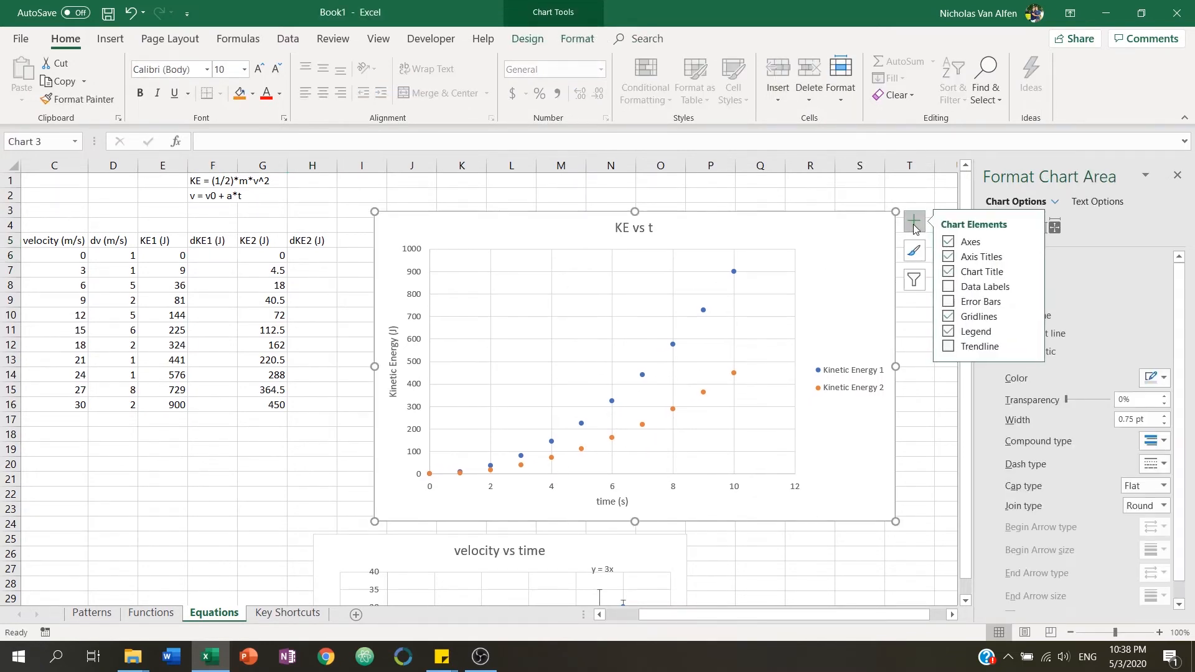
click(949, 302)
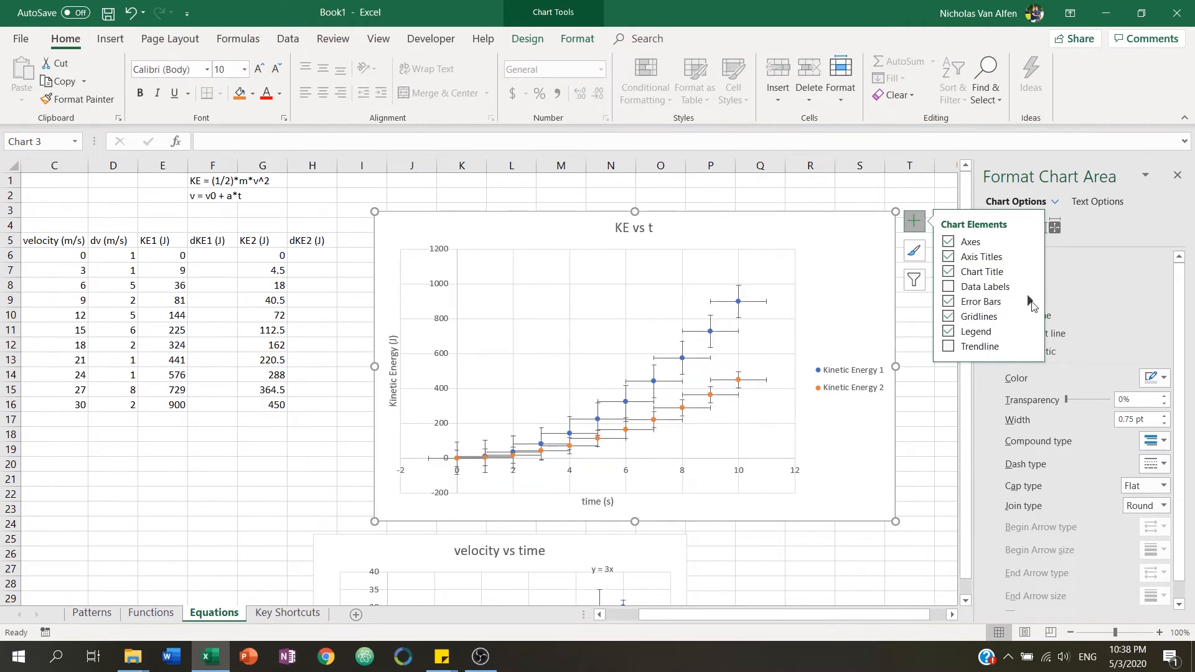
click(1031, 304)
click(1084, 365)
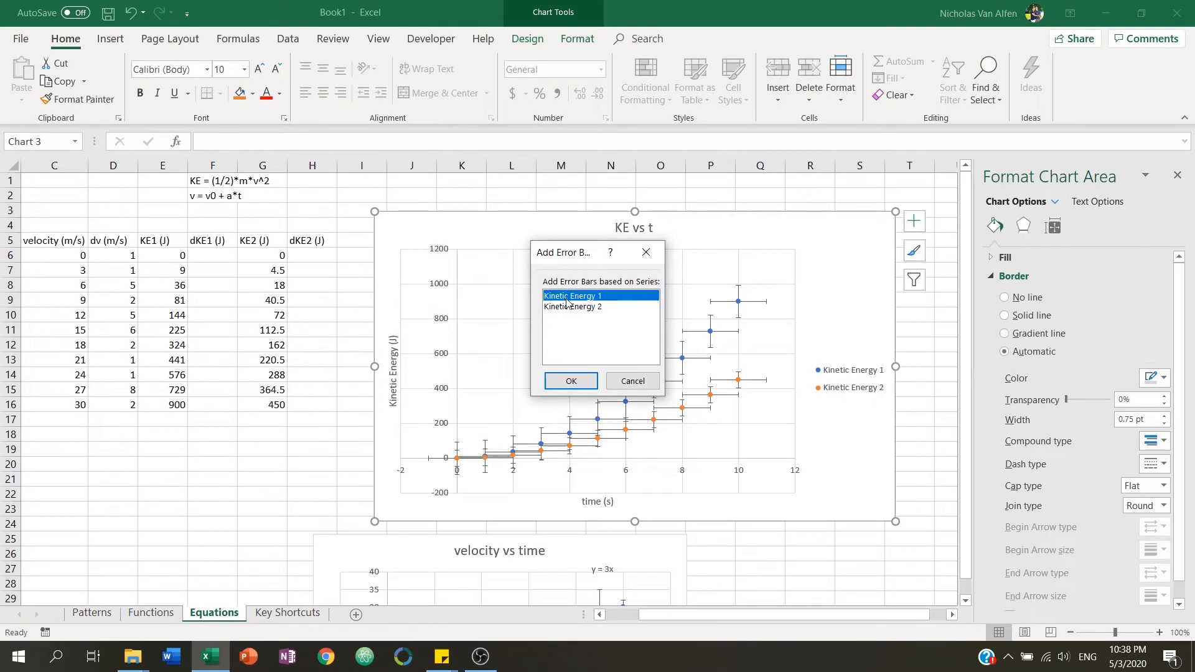
click(572, 381)
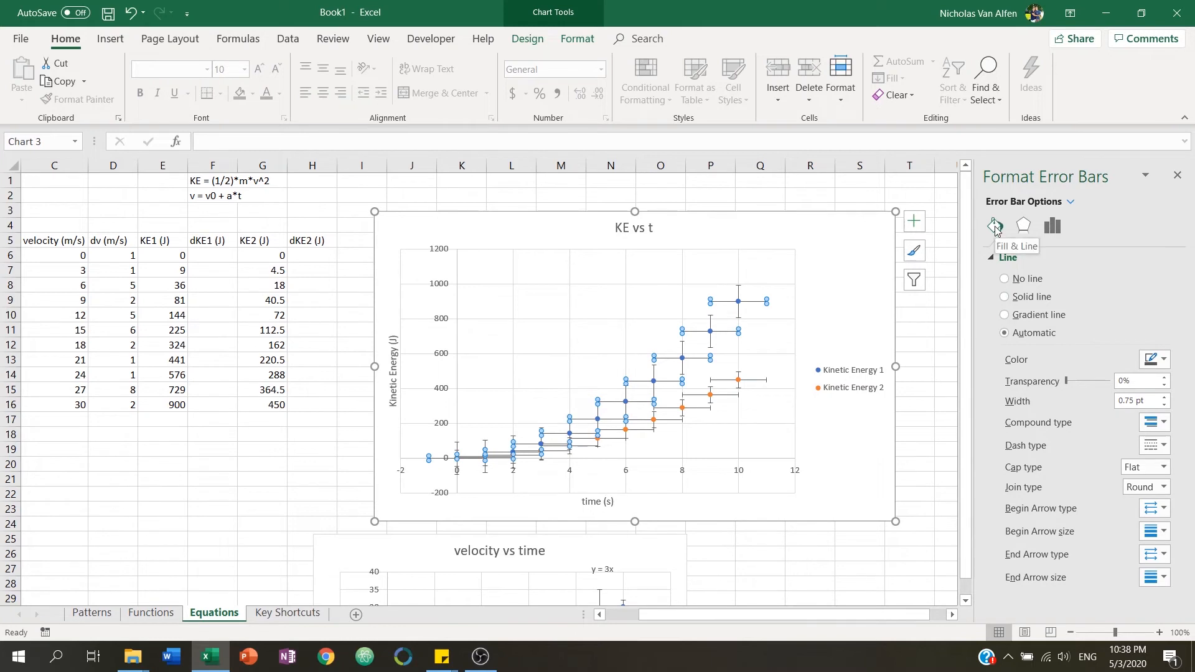
Set Kinetic Energy 1's horizontal error bars to custom values from B6:B16 for both positive and negative.
click(1053, 226)
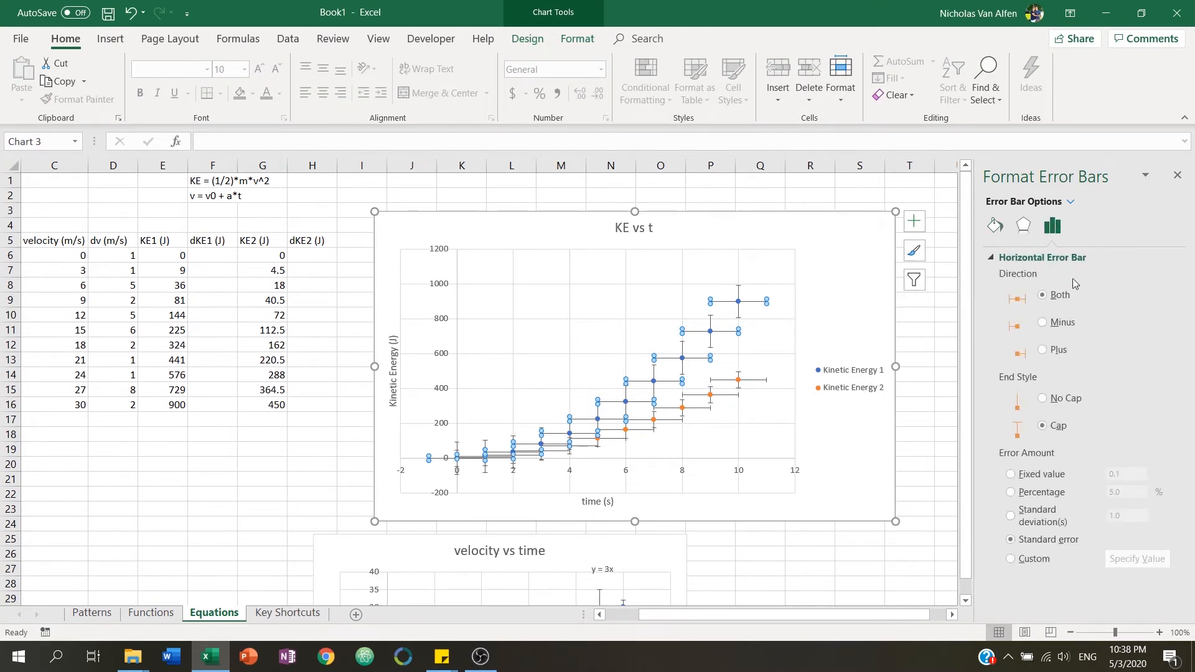
click(1045, 560)
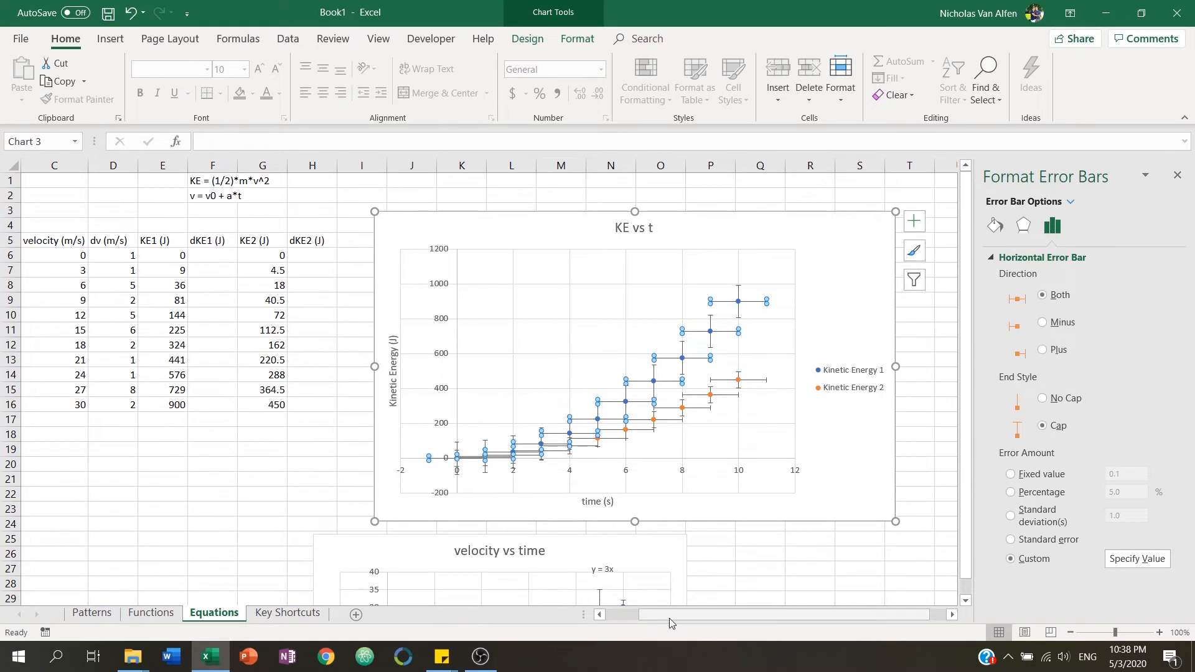
drag(670, 618, 626, 618)
click(1120, 559)
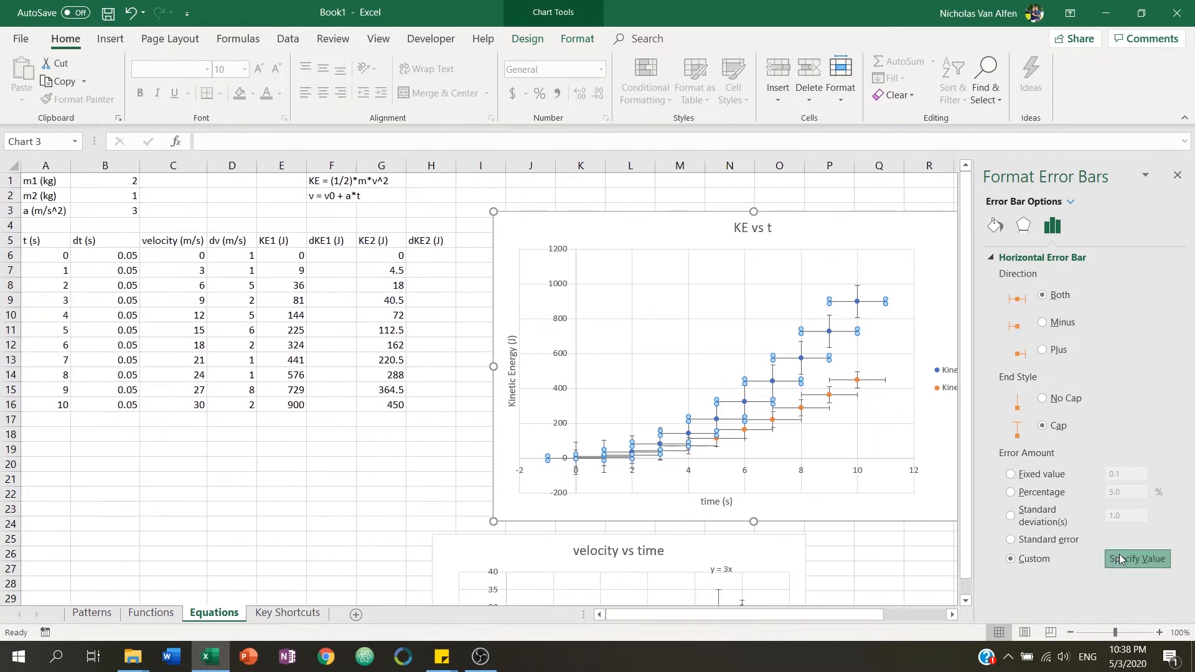
drag(127, 256, 128, 406)
key(Tab)
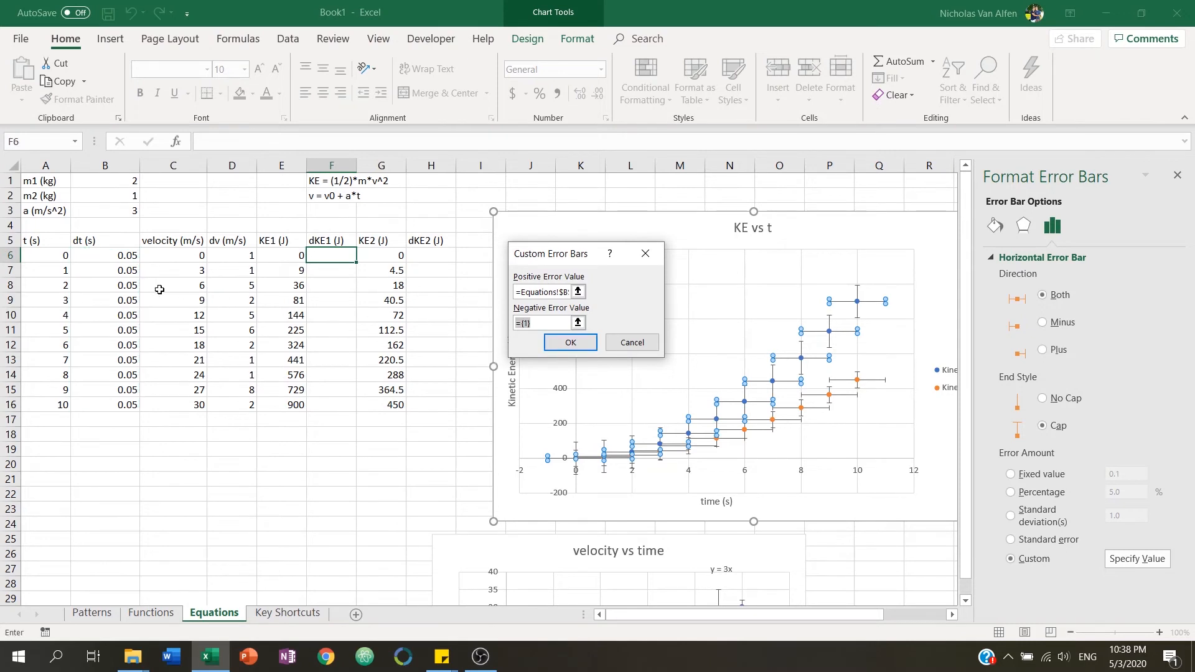
drag(128, 256, 128, 408)
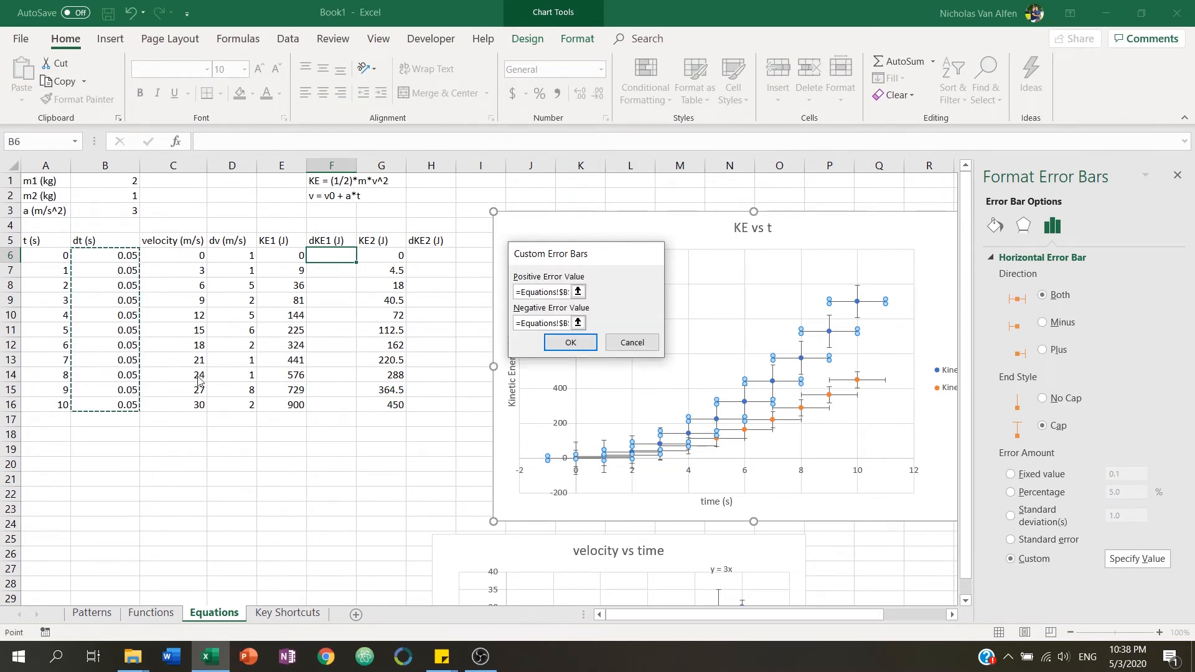
key(Return)
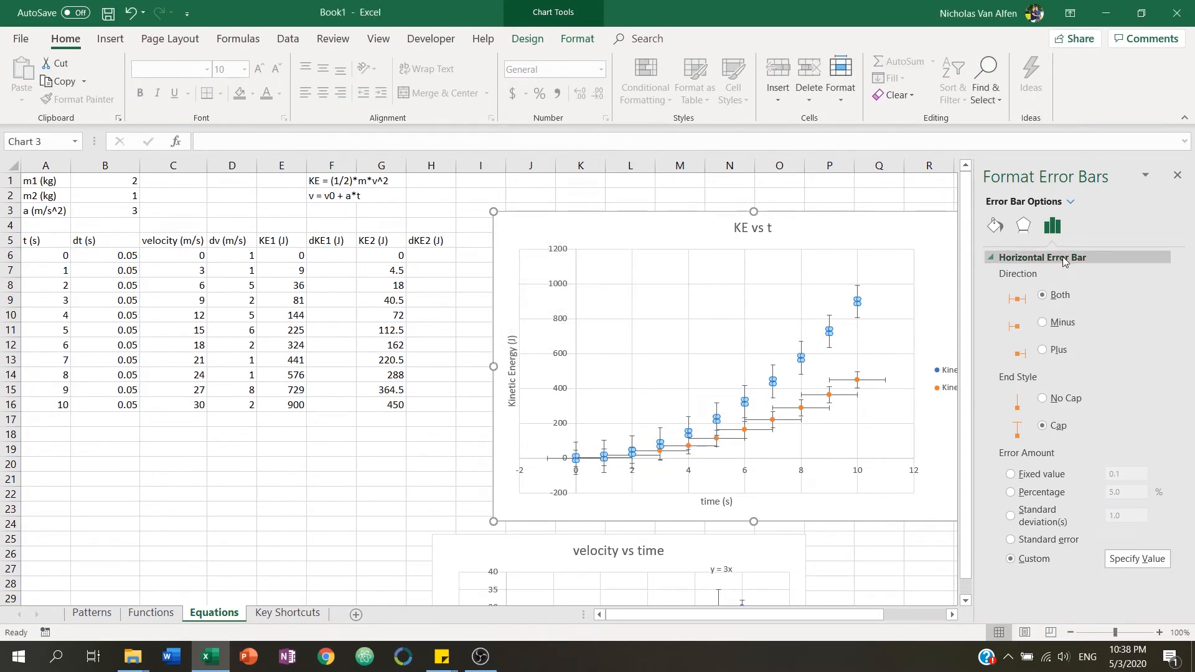
Set Kinetic Energy 1's vertical error bars to custom values from the dKE1 range F6:F16, positive and negative.
click(1069, 202)
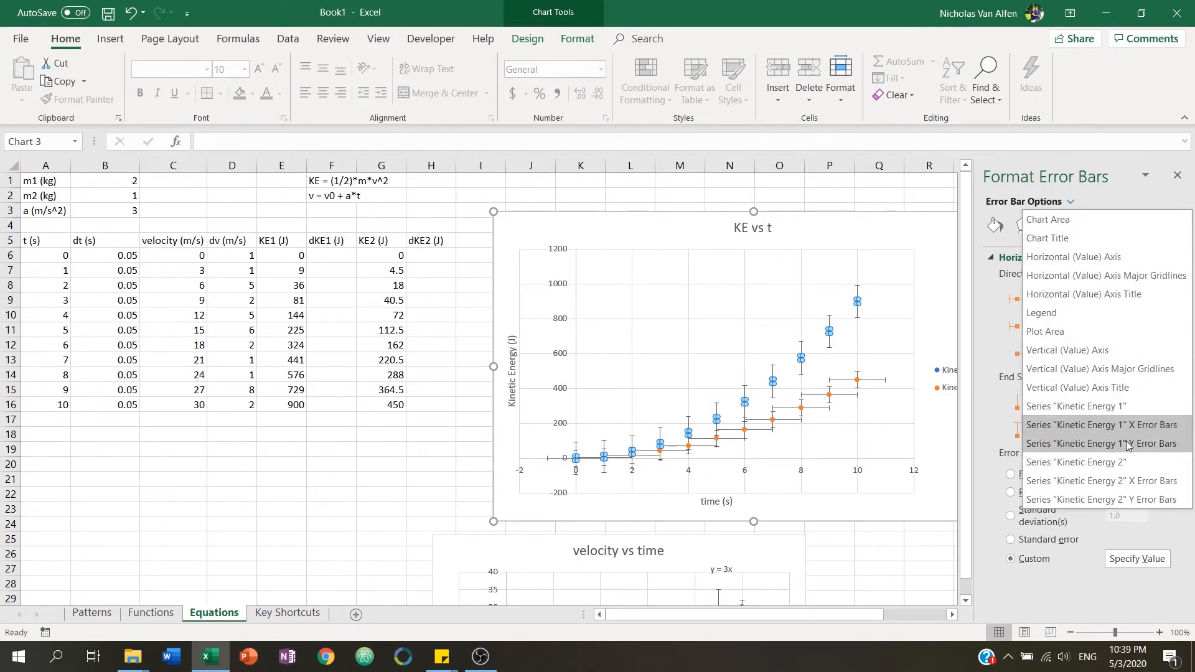
click(1097, 444)
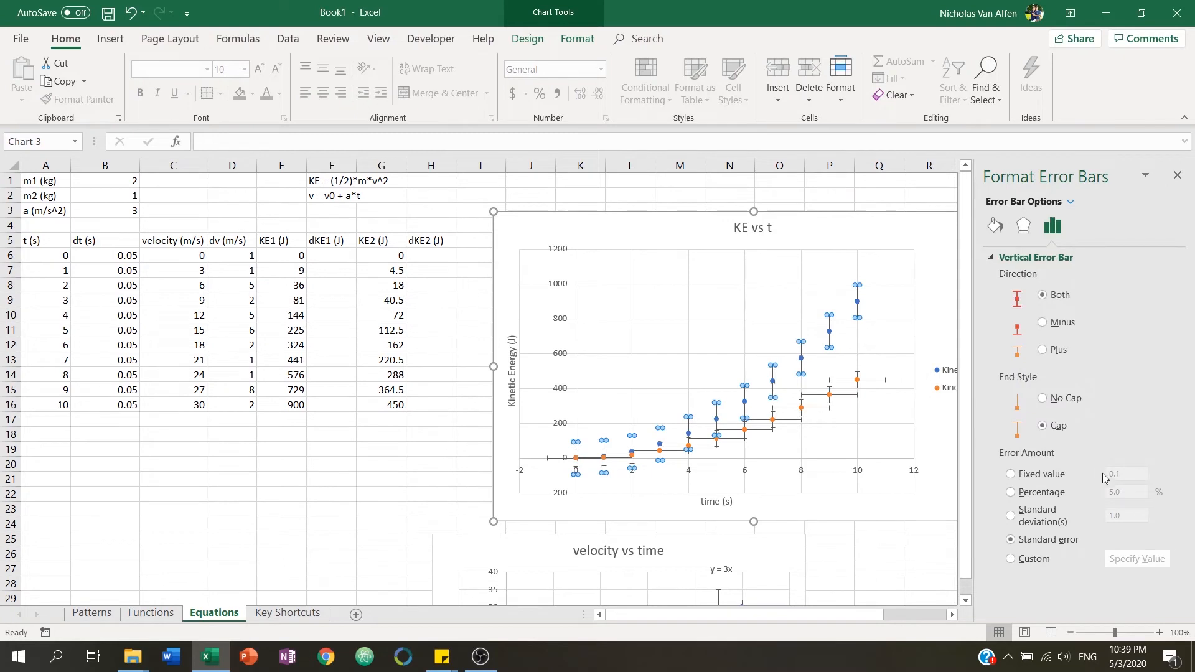
click(1055, 560)
click(1126, 566)
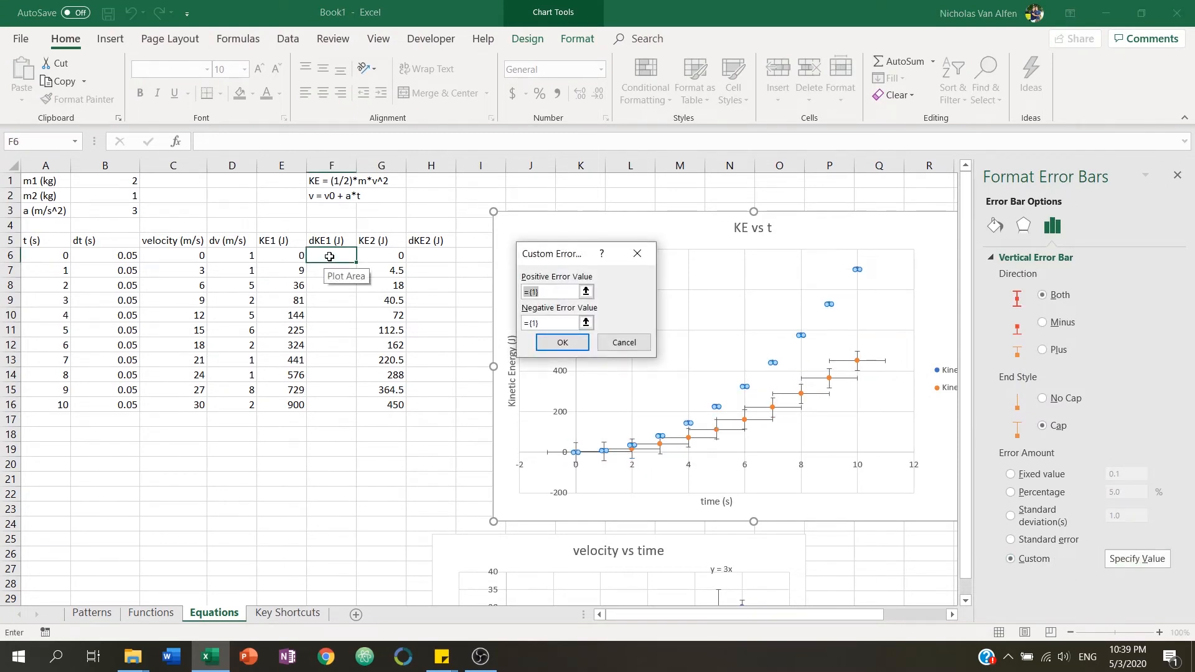
drag(329, 256, 333, 406)
key(Tab)
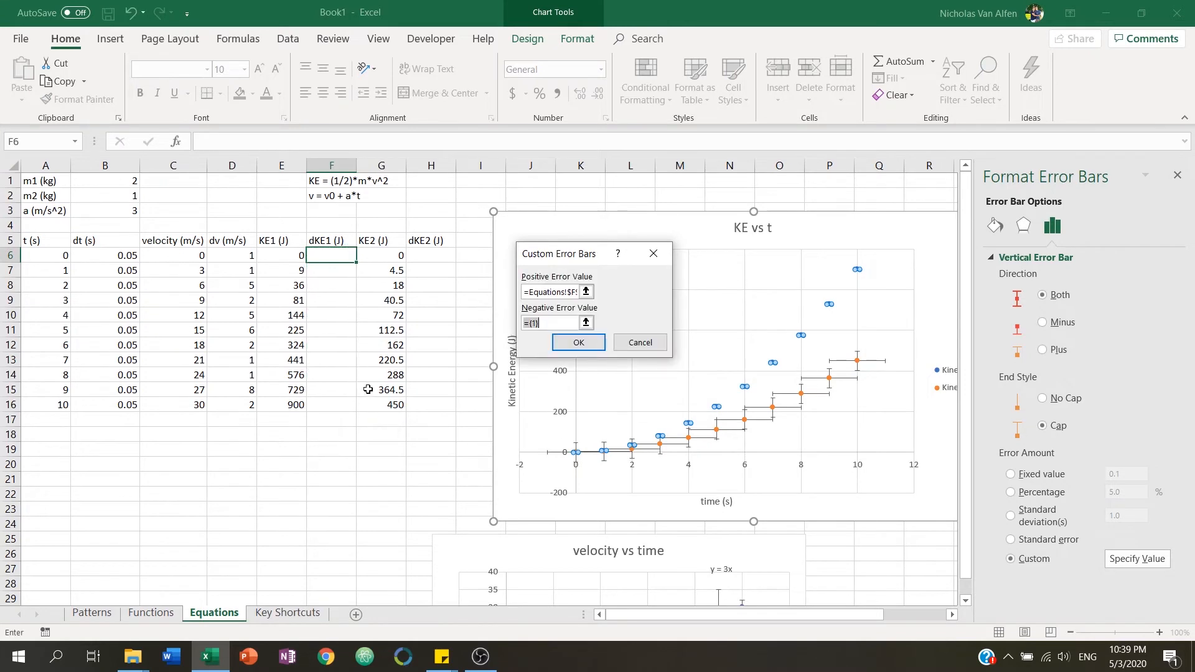
drag(340, 256, 351, 408)
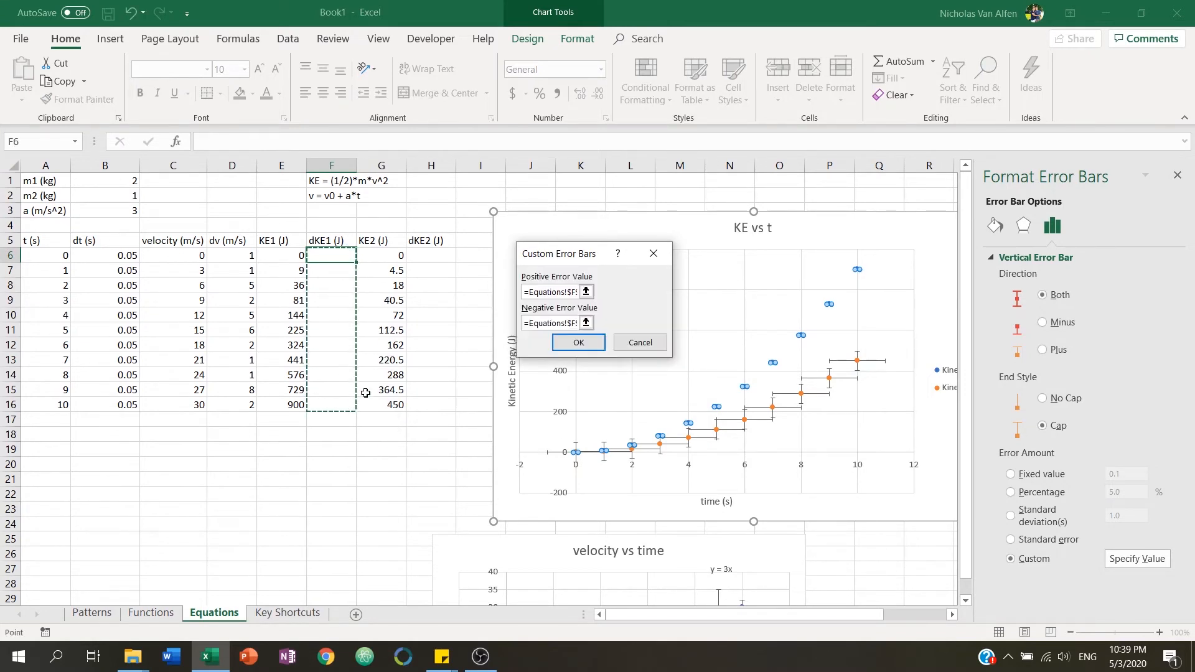
key(Return)
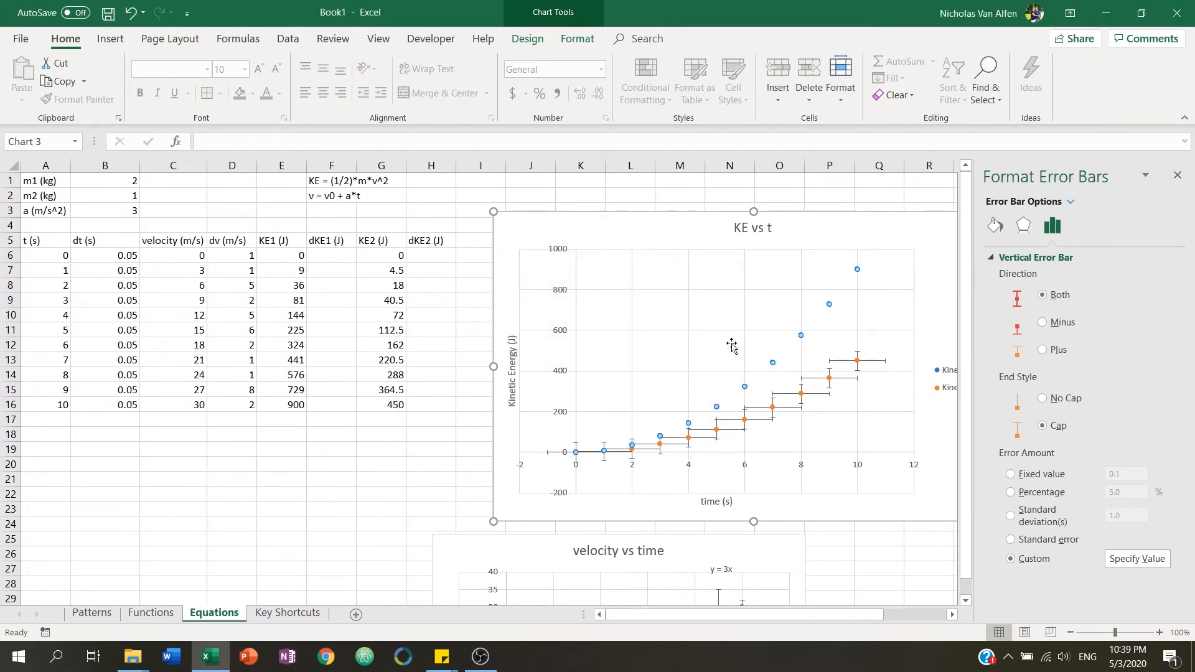
Set Kinetic Energy 2's horizontal error bars to custom values from B6:B16 for both directions.
click(821, 378)
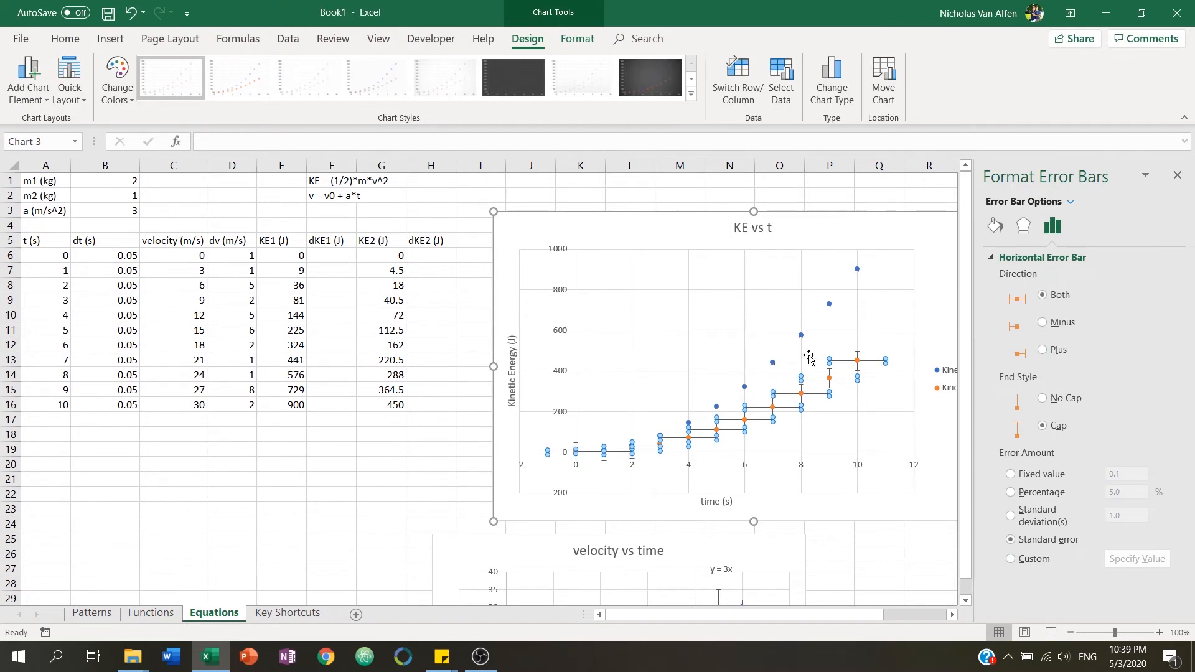
click(1031, 559)
click(1125, 559)
drag(118, 255, 128, 408)
key(Tab)
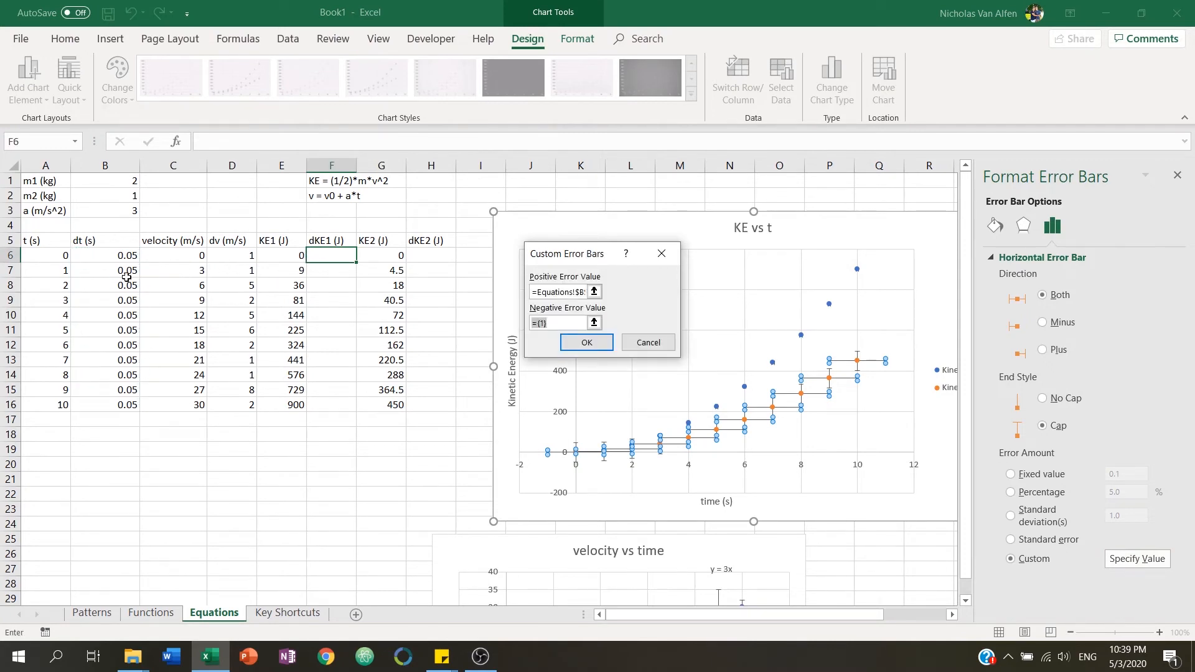
drag(122, 256, 128, 409)
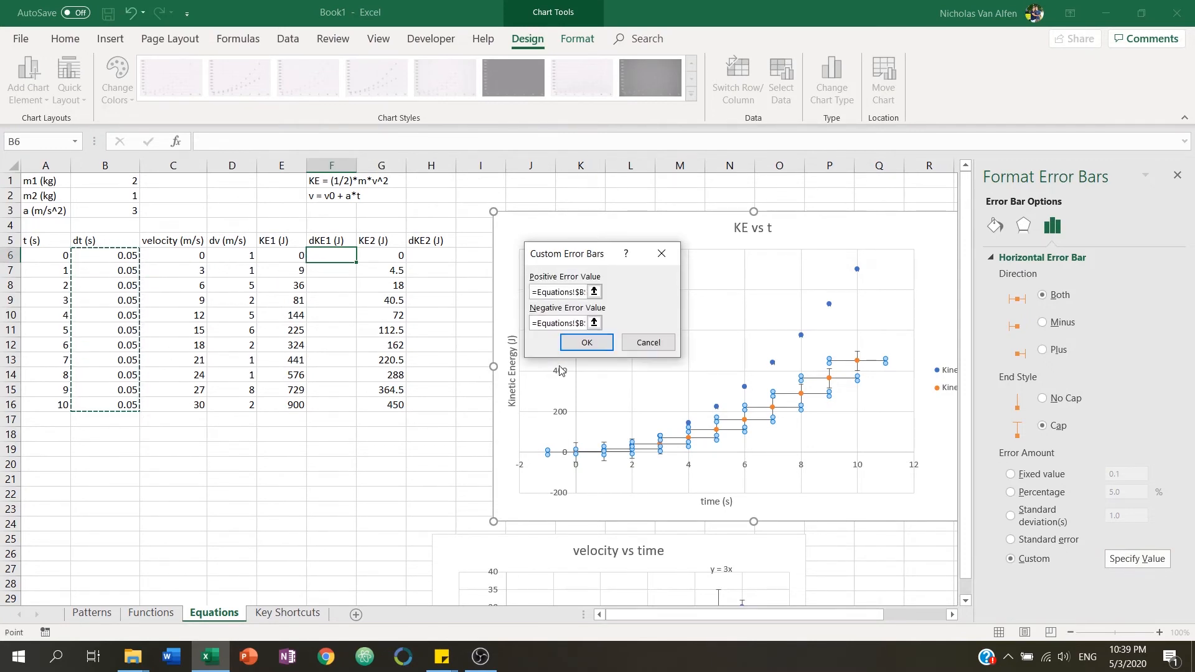
click(596, 343)
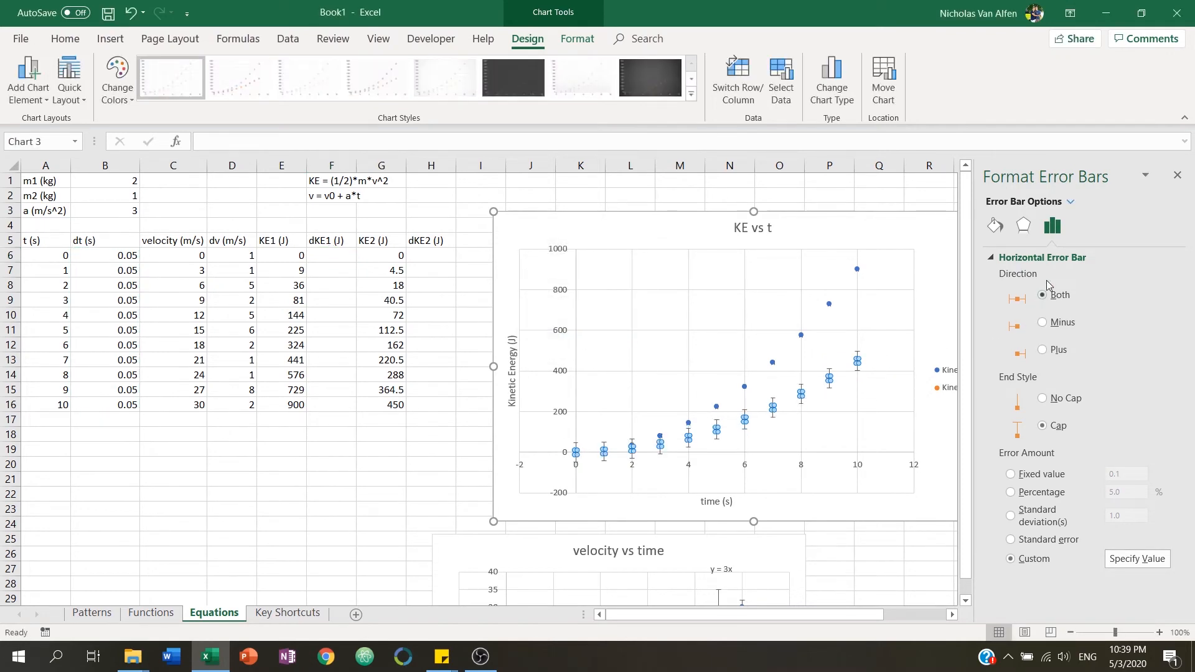
Set Kinetic Energy 2's vertical error bars to custom values from the dKE2 range H6:H16.
click(1068, 205)
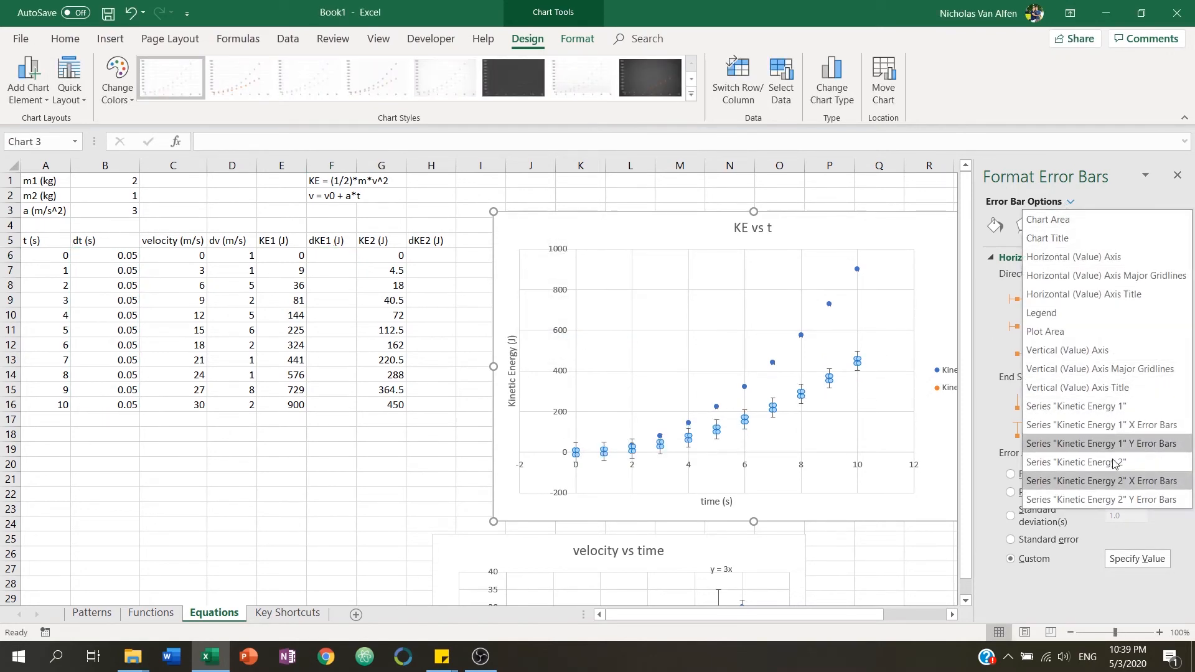
click(1104, 499)
click(1035, 560)
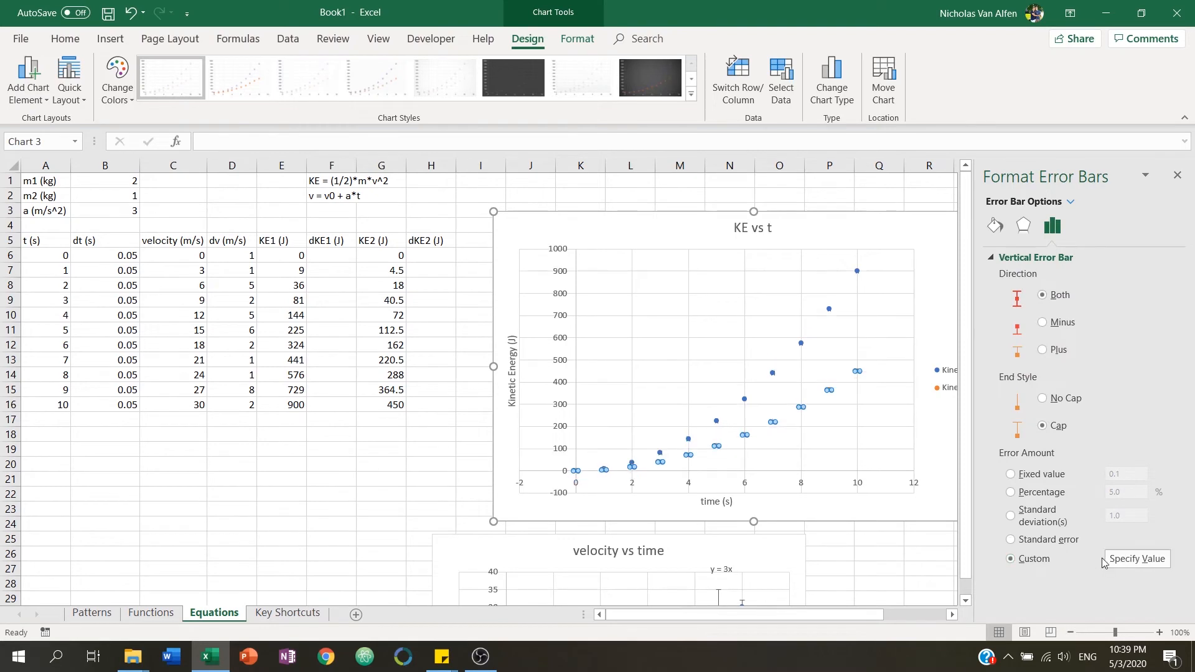
click(1115, 562)
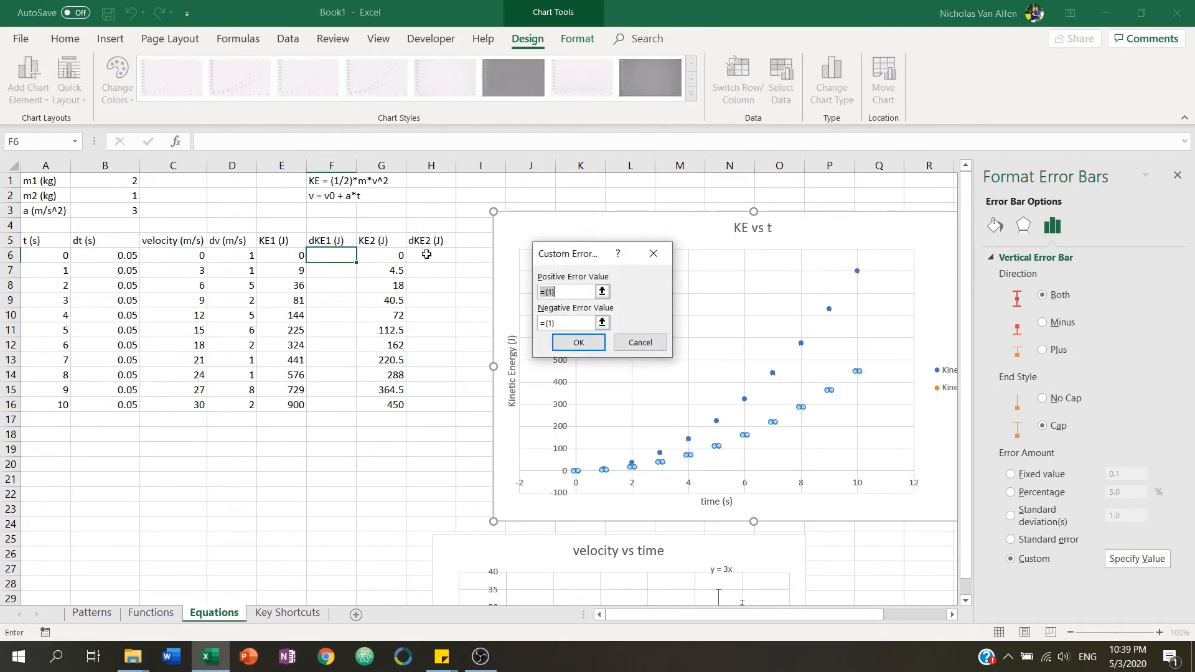
drag(426, 255, 441, 401)
key(Tab)
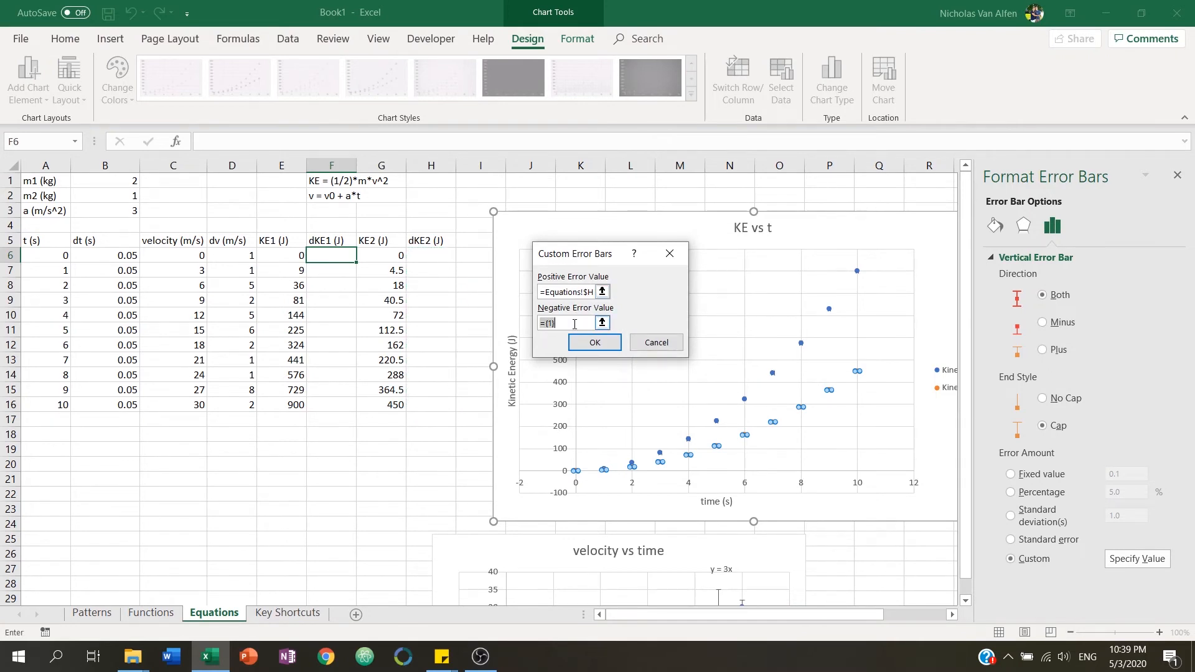
drag(417, 255, 440, 406)
key(Return)
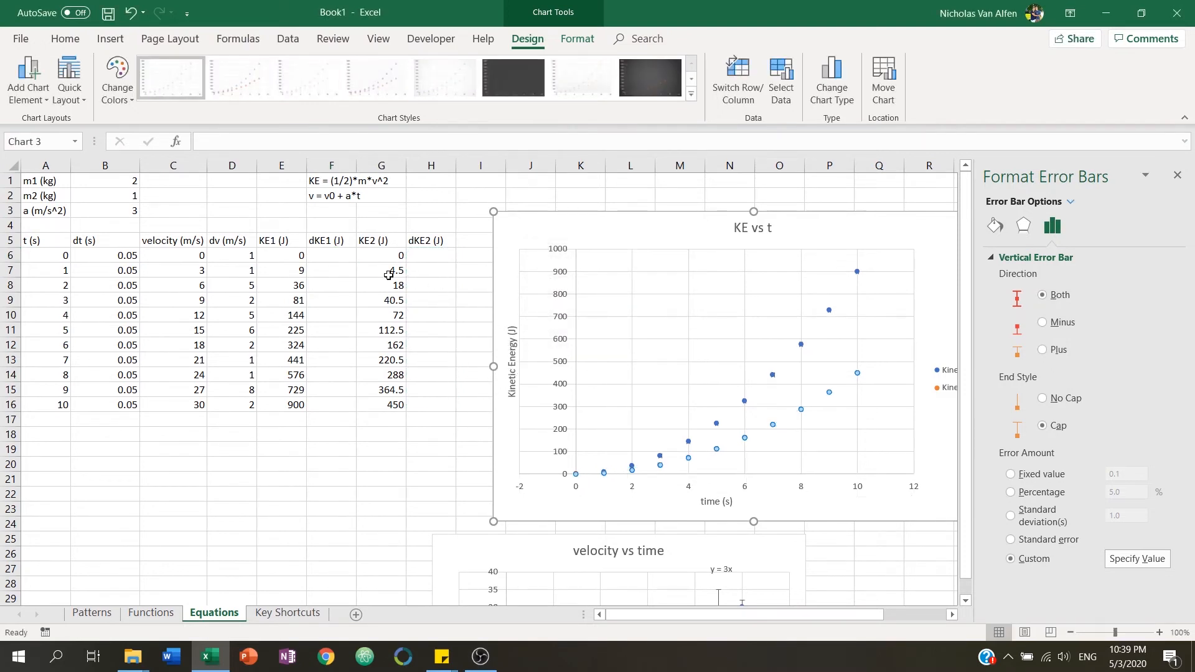
Fill the dKE1 (J) column F6:F16 with 2, 4, 6, 1, 2, 4, 9, 10, 4, 50, 23.
click(331, 255)
text(2)
key(Return)
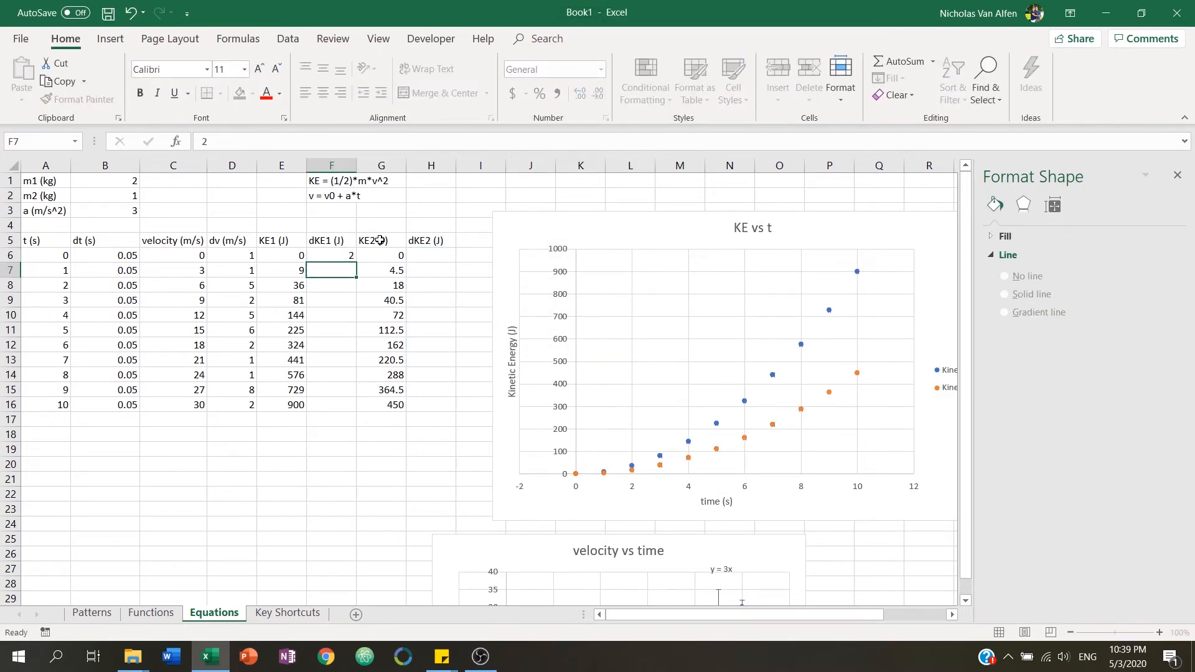
text(4)
key(Return)
text(6)
key(Return)
text(1)
key(Return)
text(2)
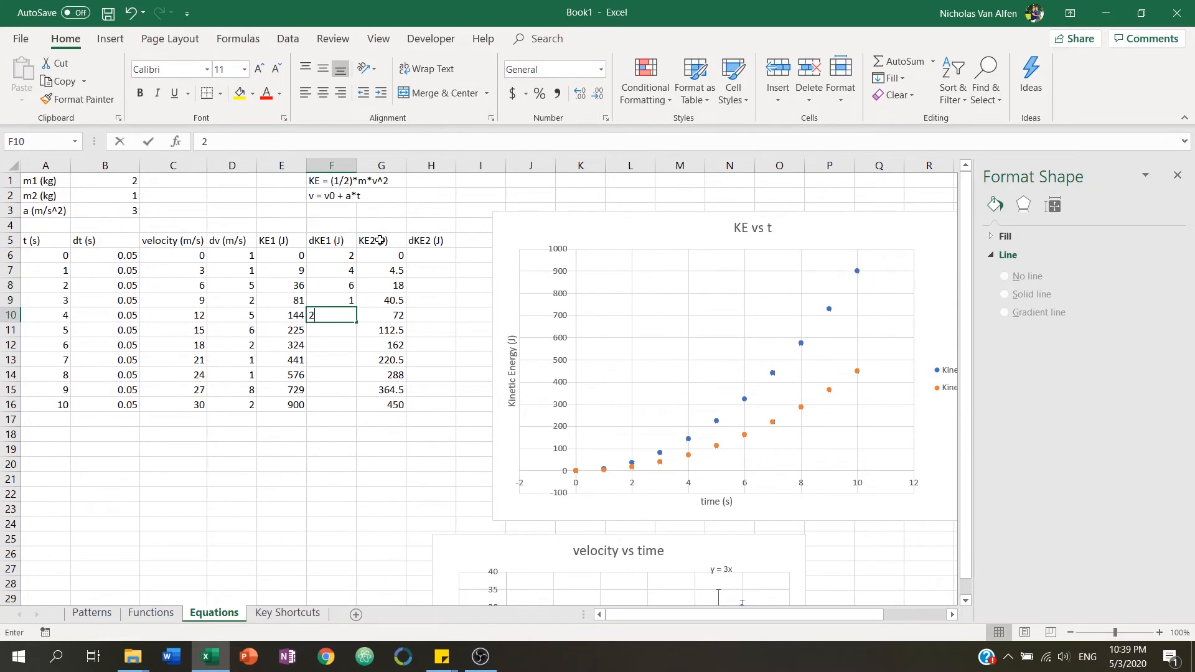
key(Return)
text(4)
key(Return)
text(9)
key(Return)
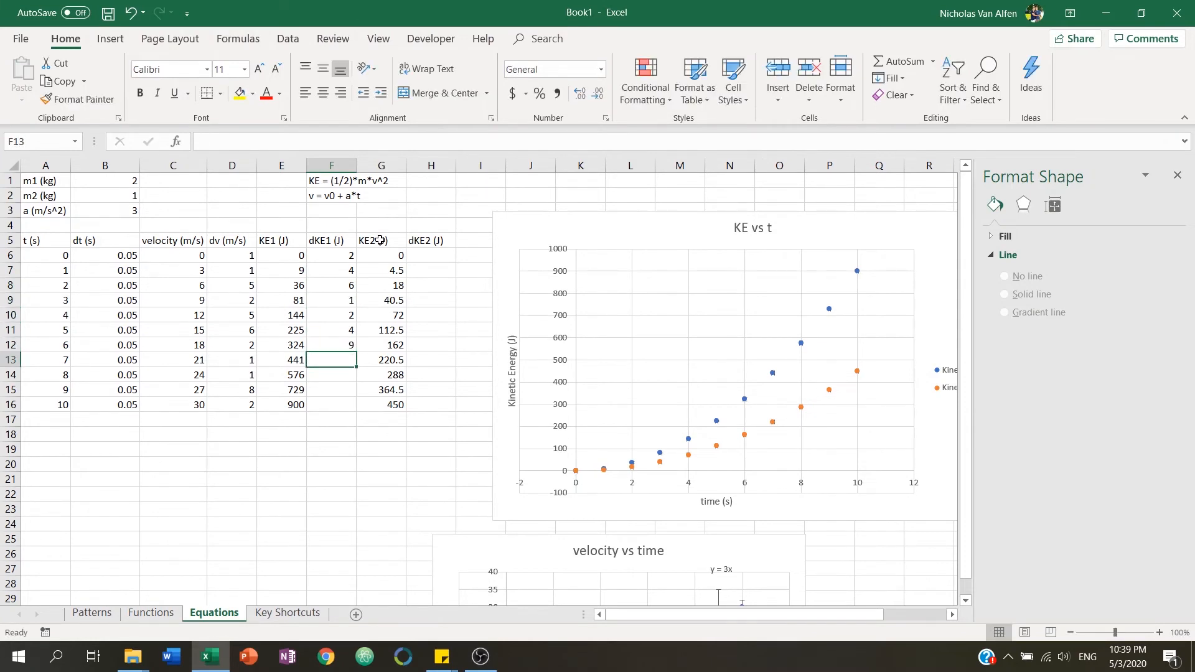
text(10)
key(Return)
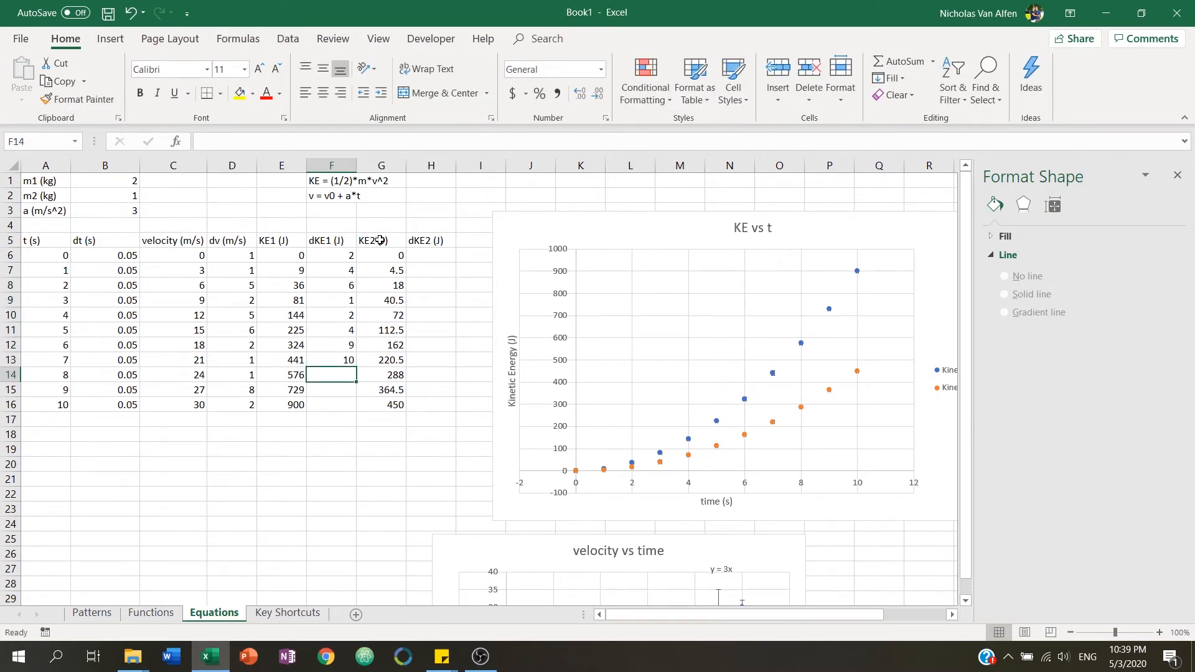
text(4)
key(Return)
text(50)
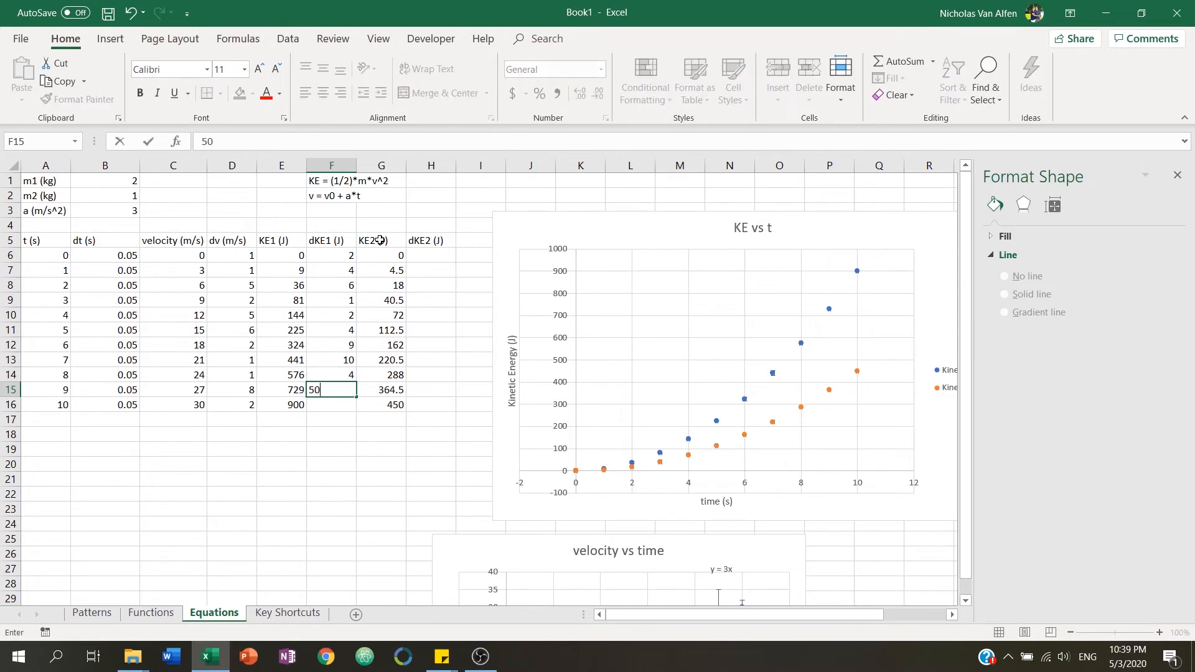
key(Return)
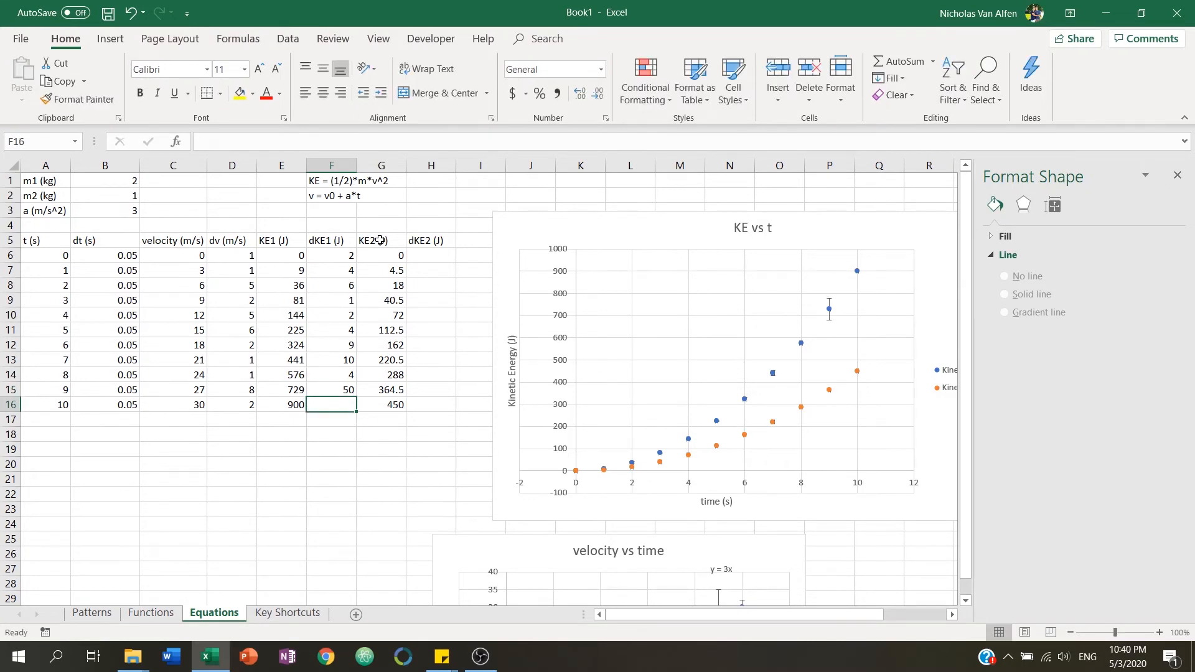
text(23)
key(Return)
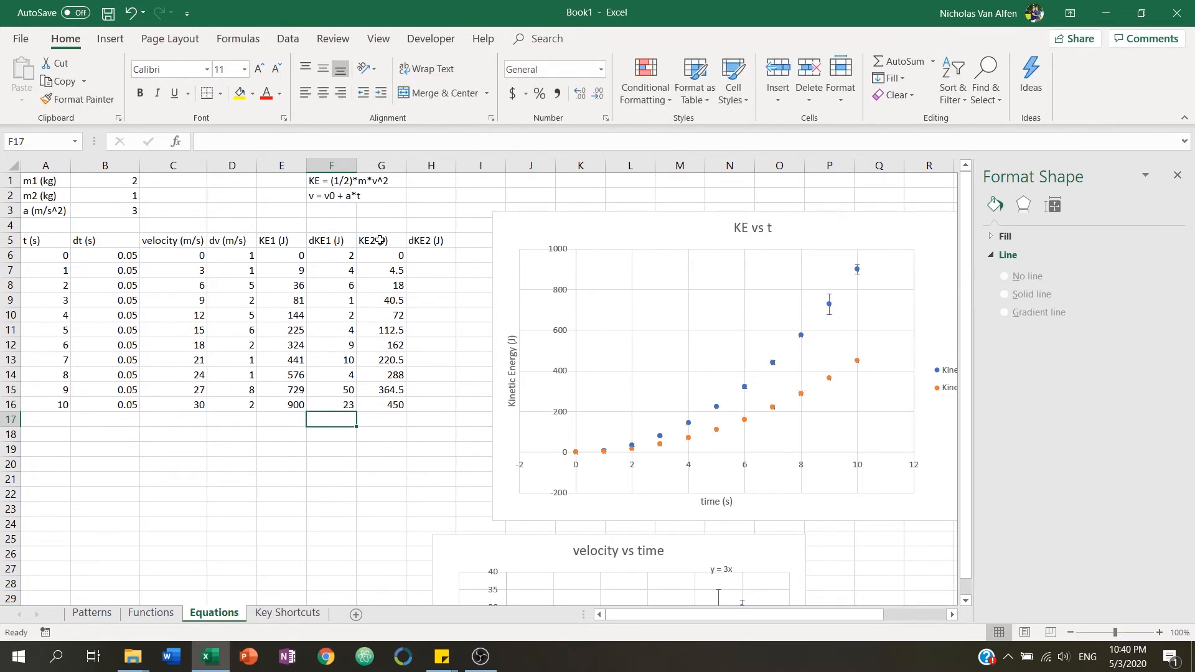
Fill the dKE2 (J) column H6:H16 with 10, 100, 500, 1, 3, 5, 2, 1, 56, 23, 14.
click(437, 255)
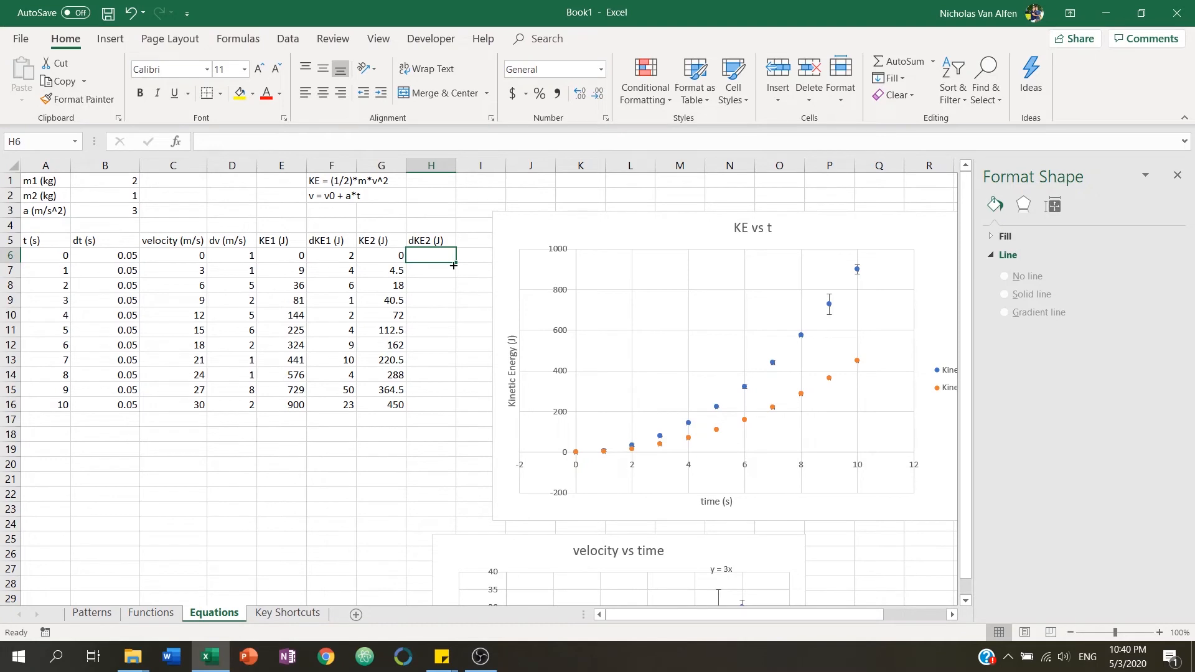
text(10)
key(Return)
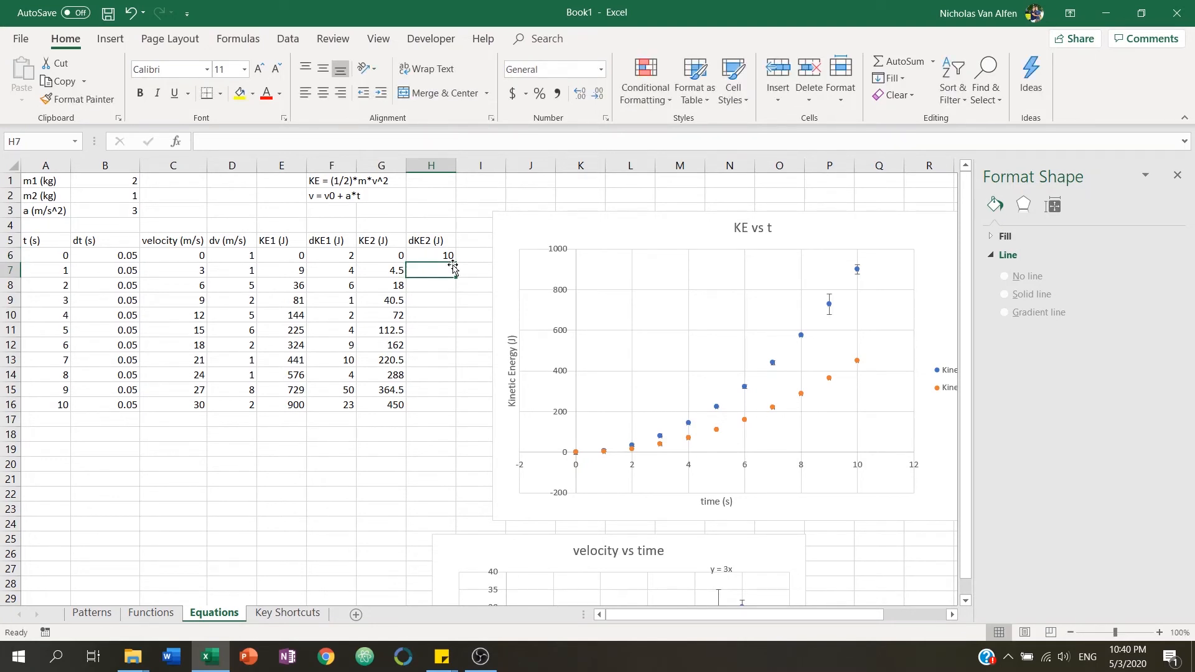
text(100)
key(Return)
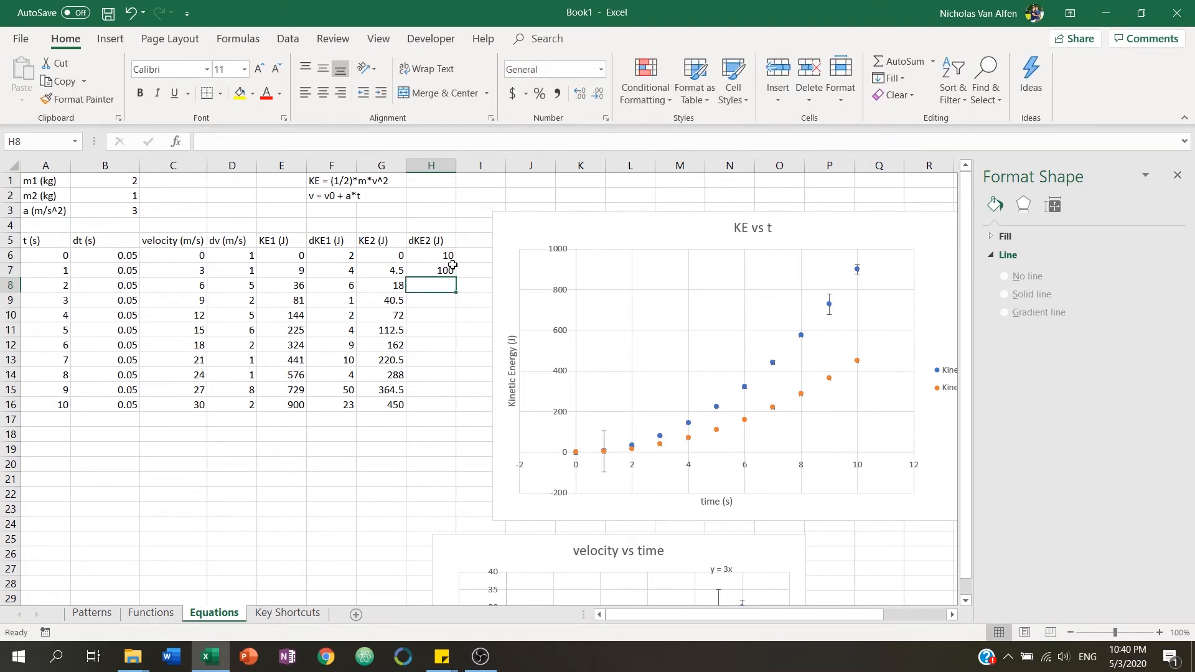
text(500)
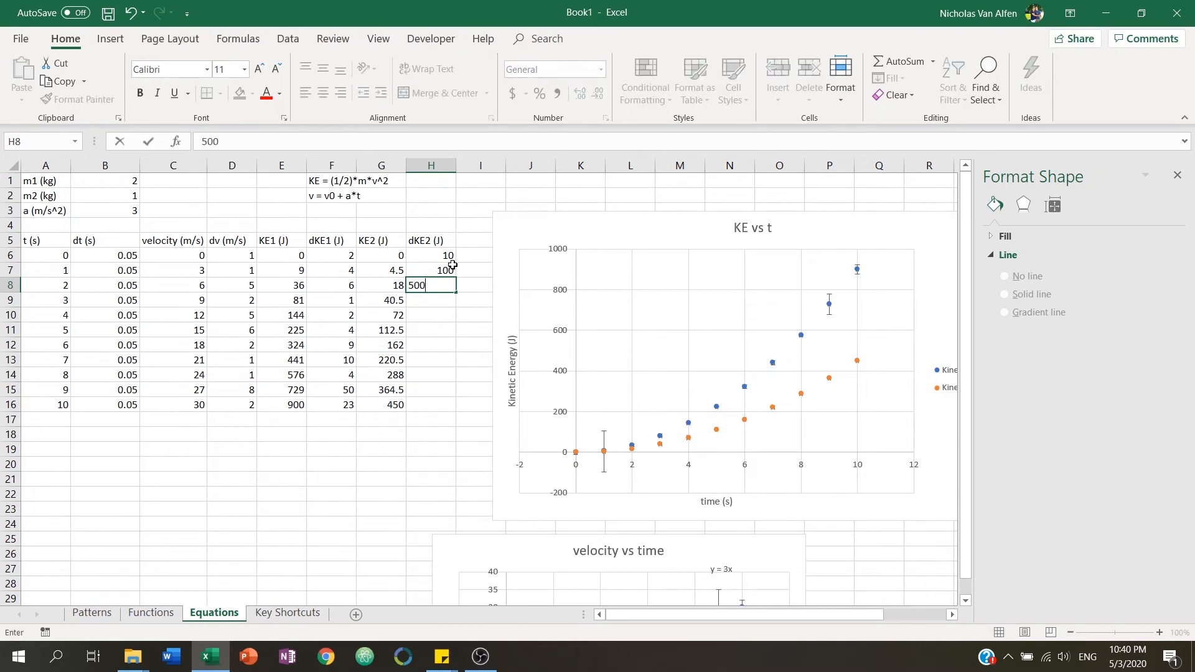
key(Return)
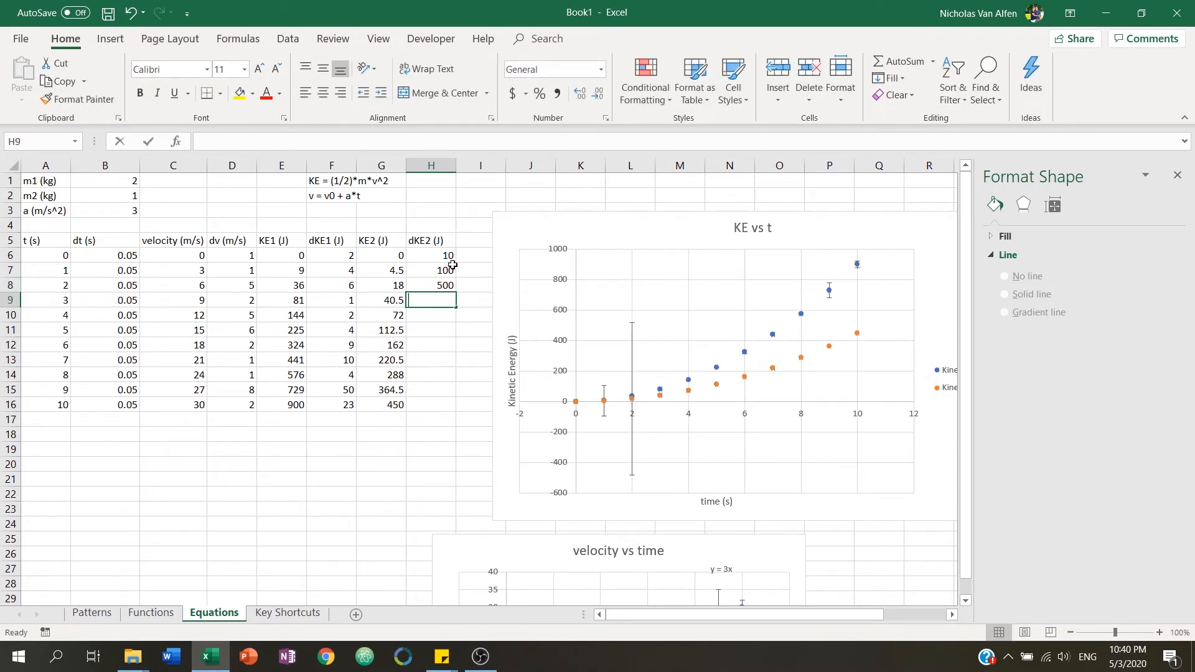
text(1)
key(Return)
text(3)
key(Return)
text(5)
key(Return)
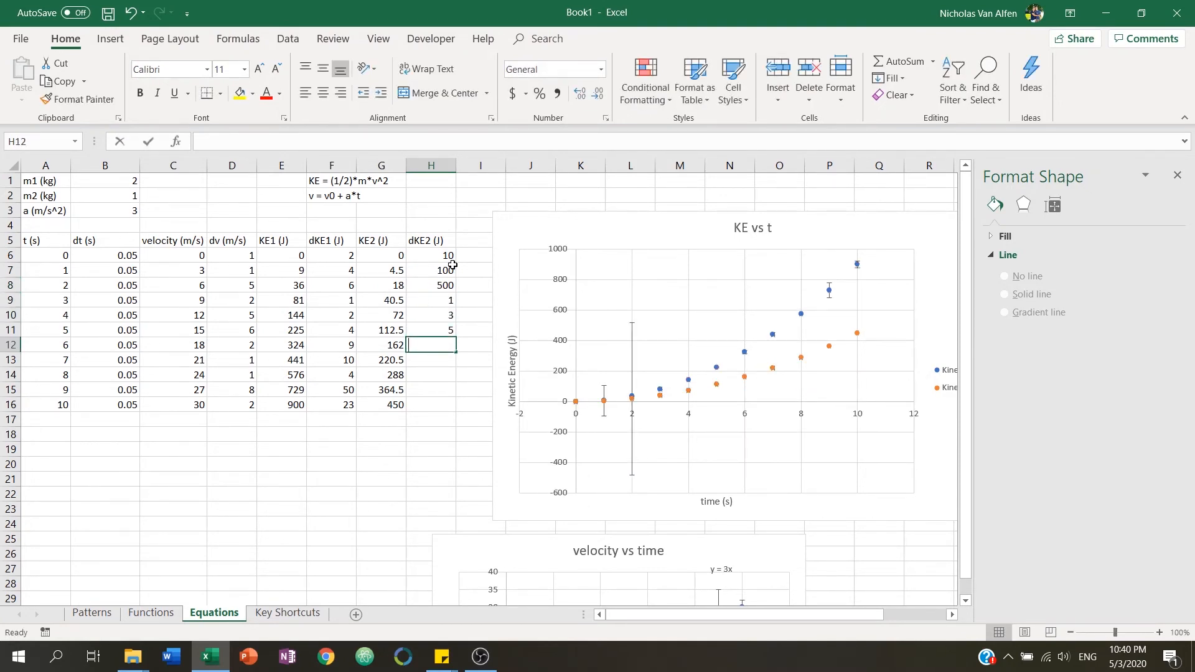
text(2)
key(Return)
text(1)
key(Return)
text(56)
key(Return)
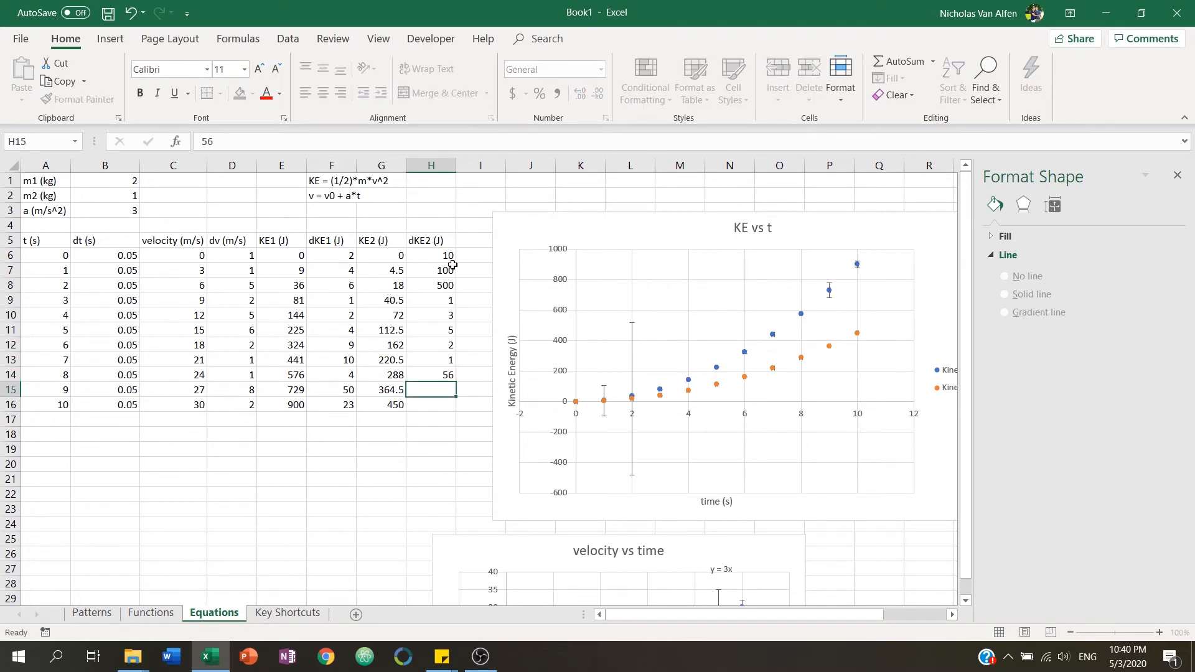
text(23)
key(Return)
text(14)
key(Return)
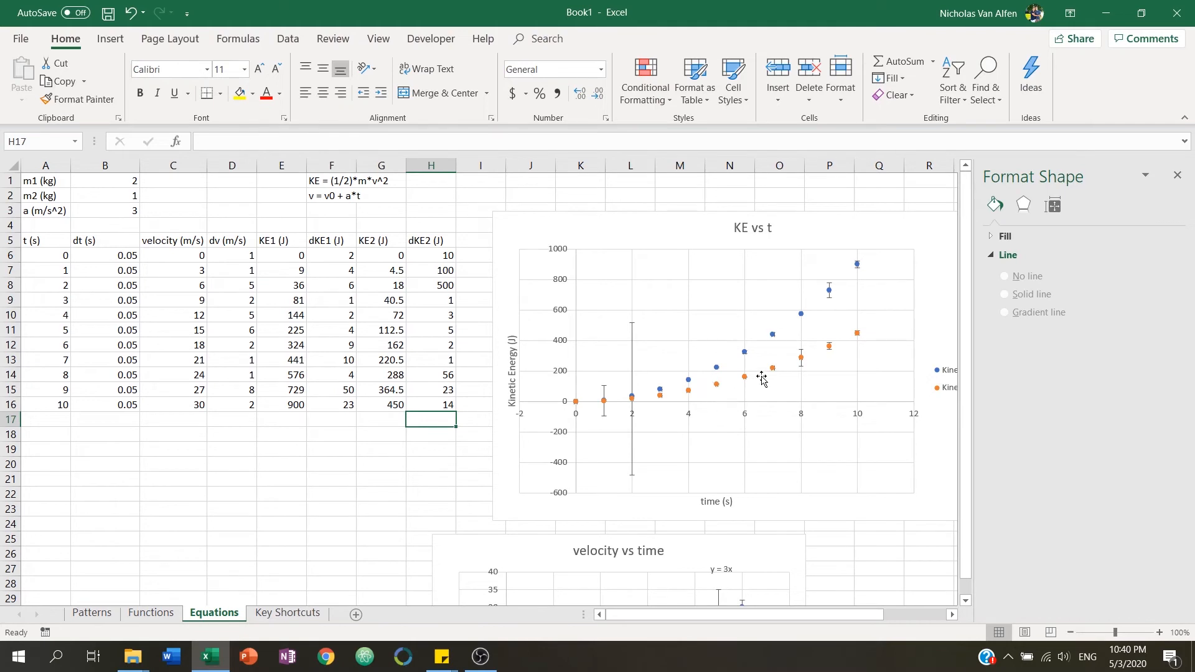
Add a linear trendline to the KE vs t chart based on the Kinetic Energy 1 series.
drag(633, 618, 724, 620)
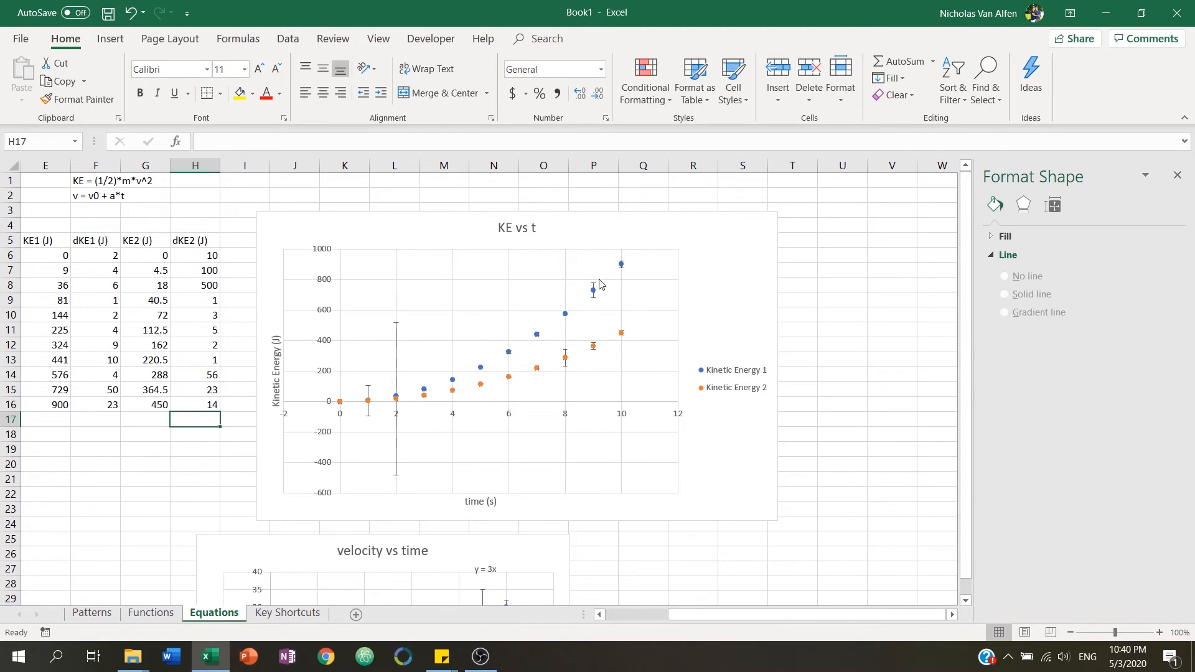
click(705, 272)
click(798, 224)
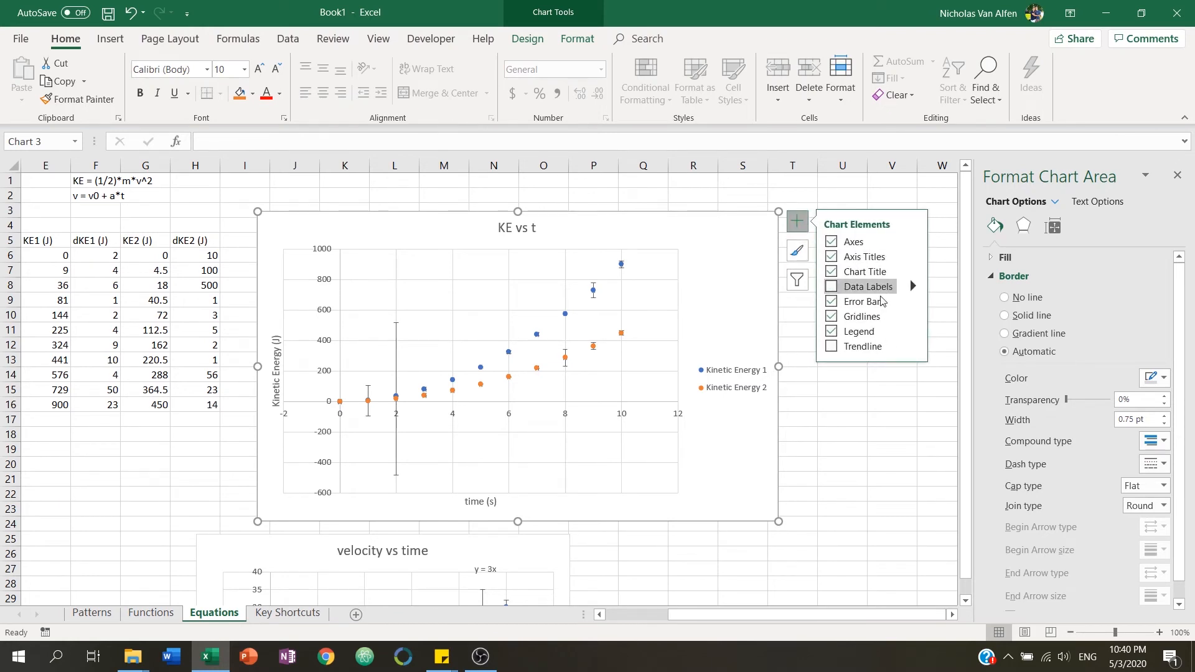
click(833, 350)
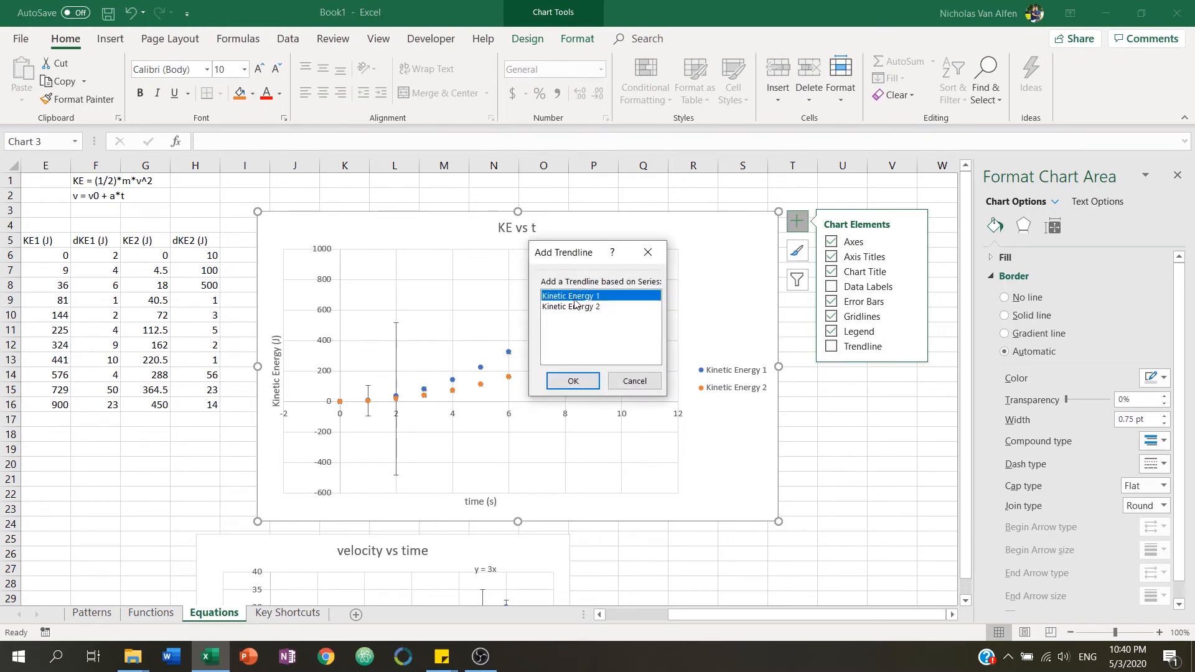
click(572, 381)
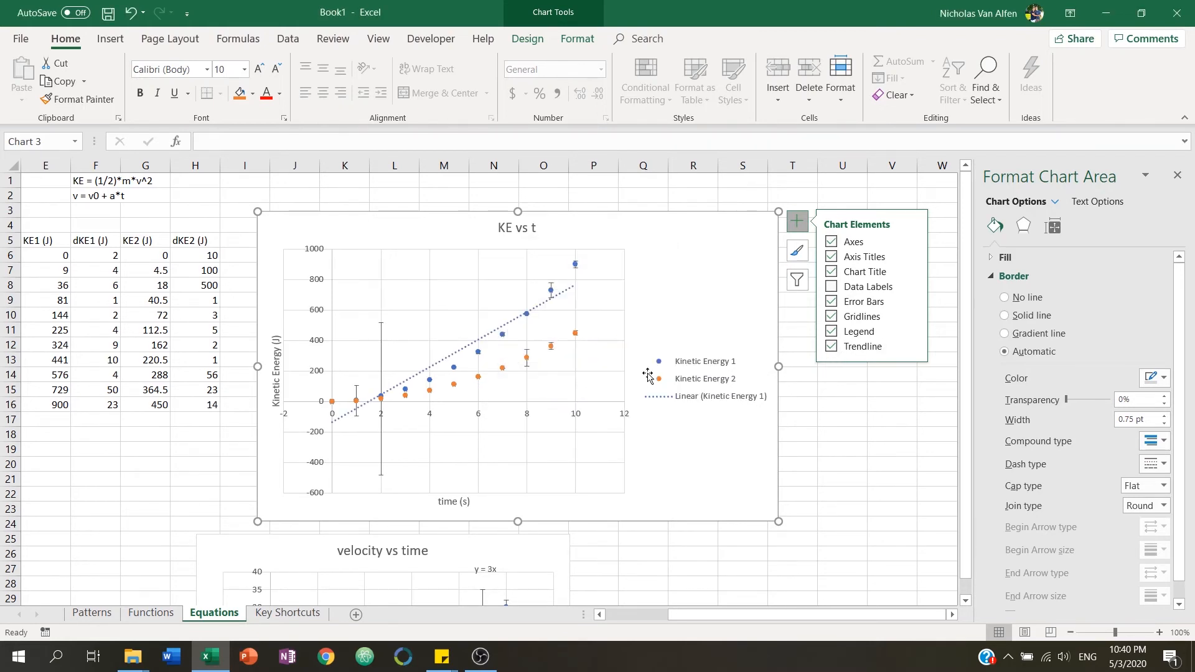
Change the Kinetic Energy 1 trendline type to Logarithmic, acknowledging the warning.
click(540, 305)
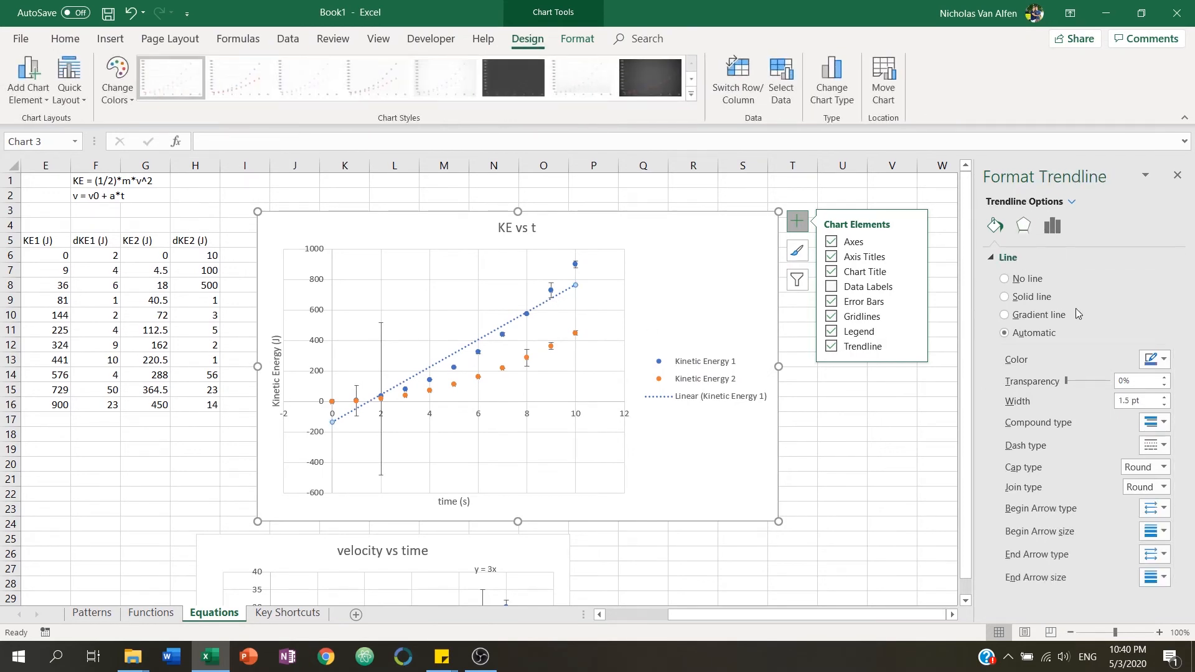
click(1059, 227)
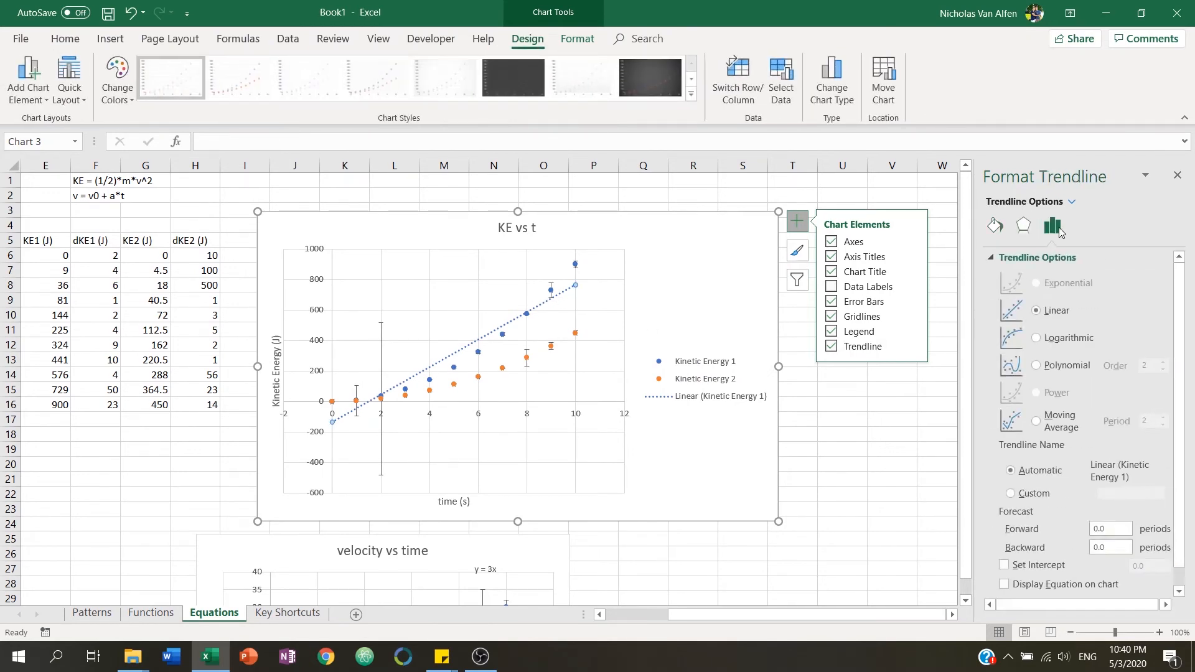
click(1060, 340)
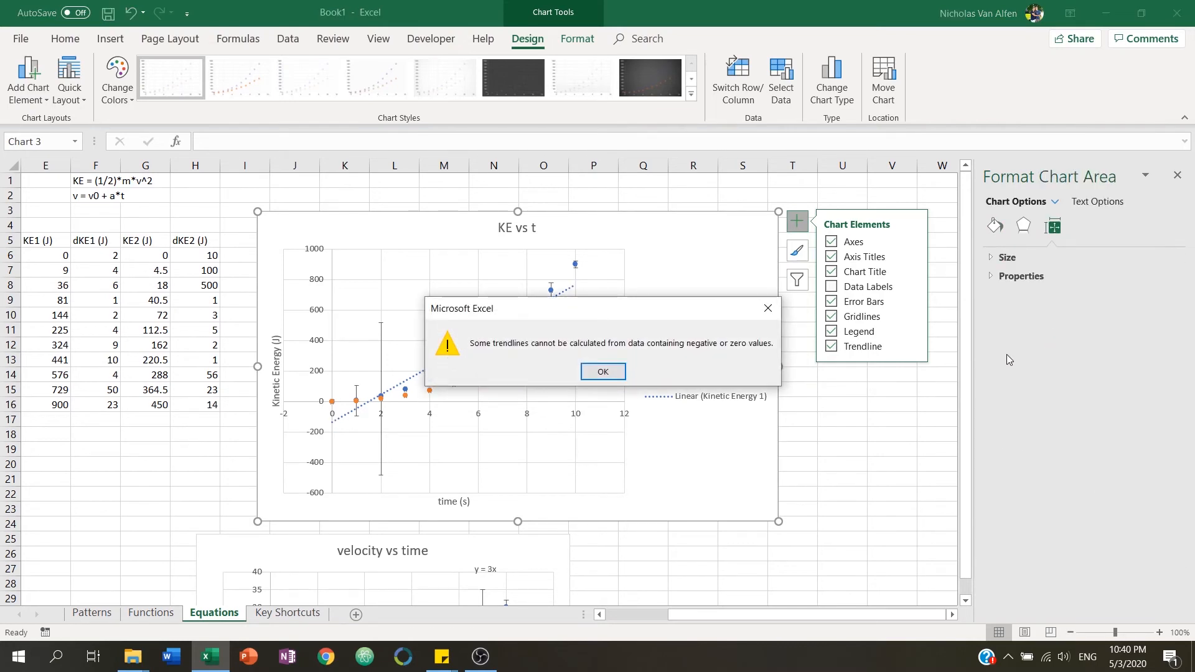
click(601, 372)
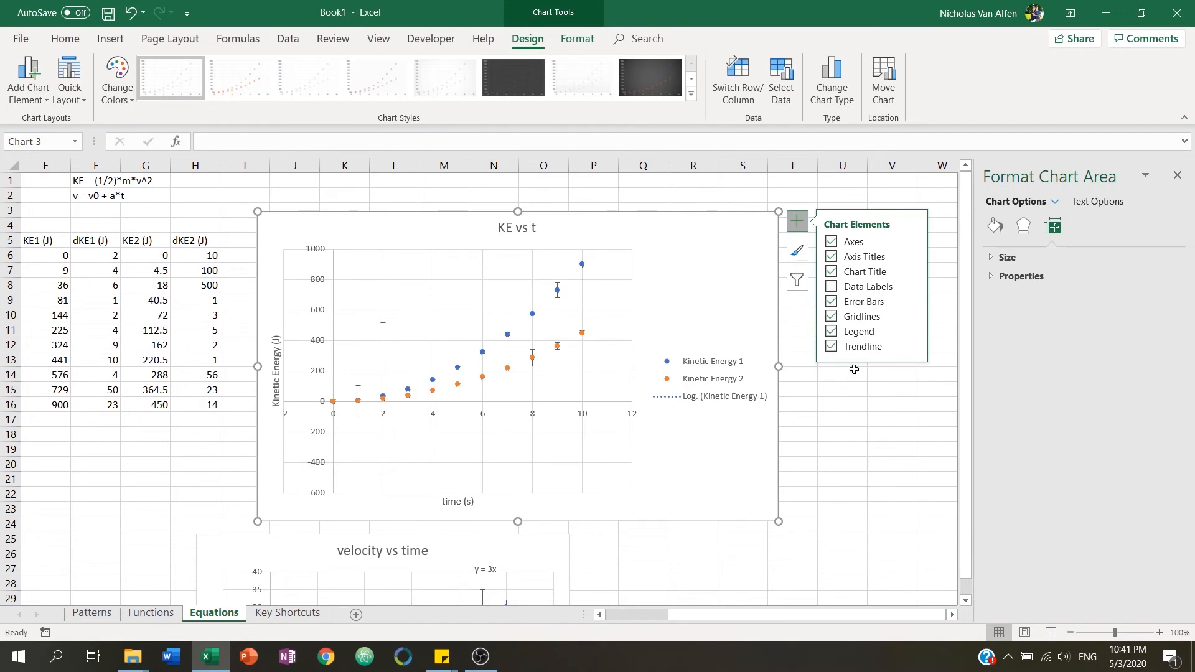
click(863, 421)
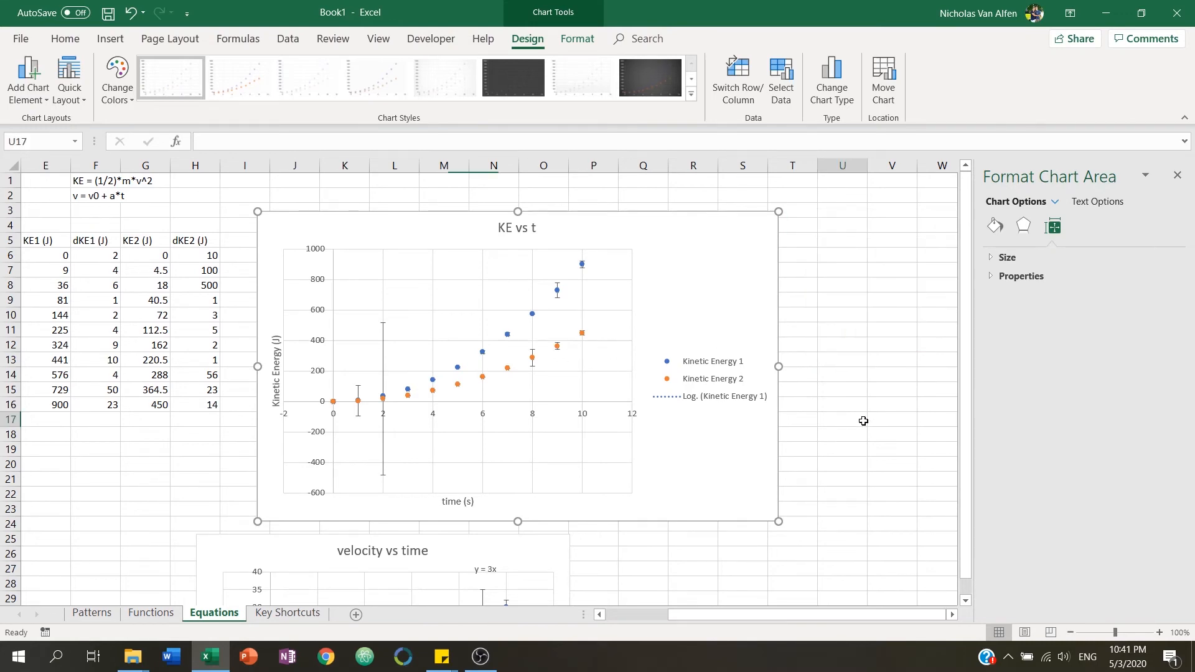
Move the velocity vs time chart to sit just below the data table.
click(681, 399)
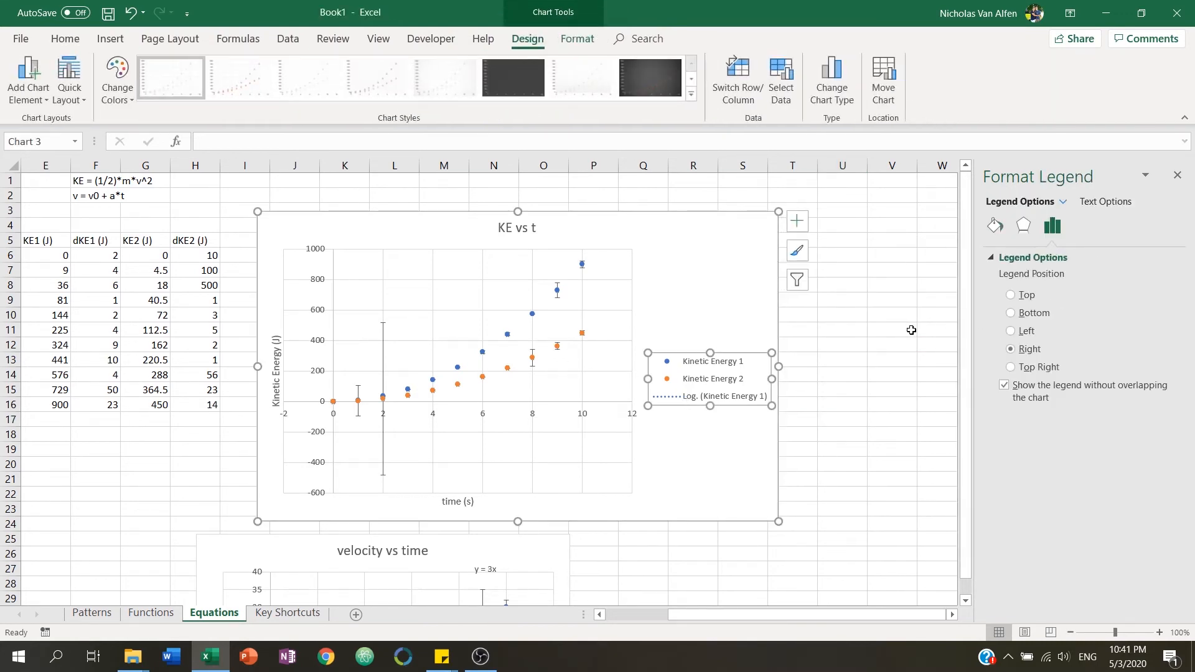
click(879, 332)
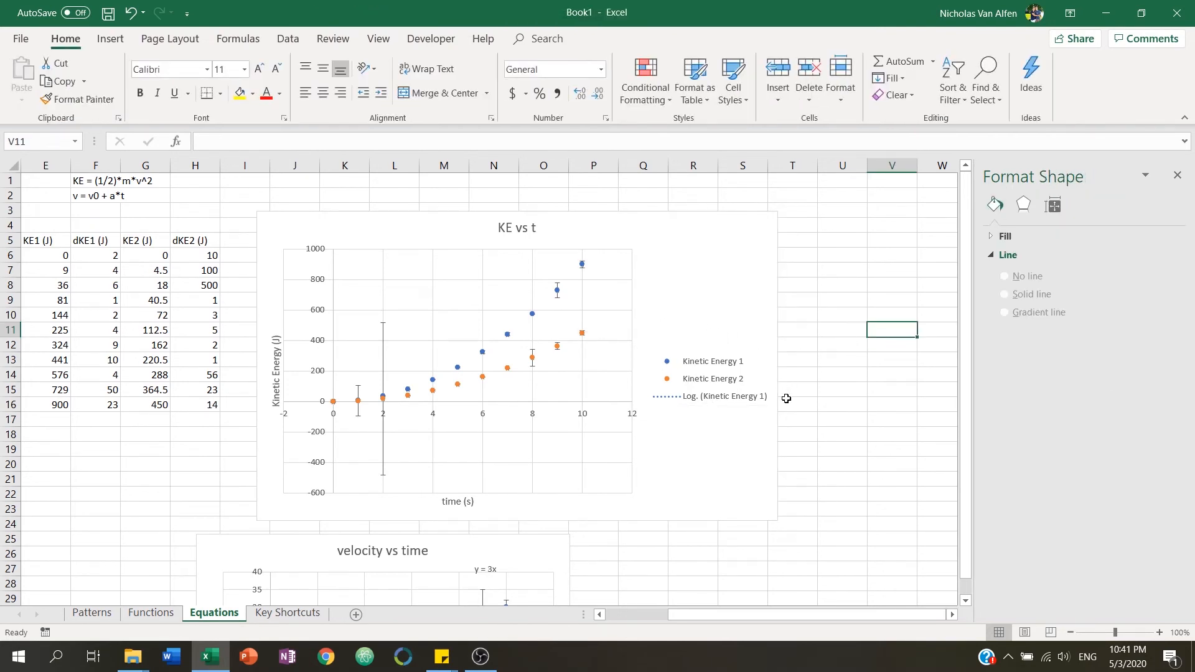
drag(748, 611, 659, 611)
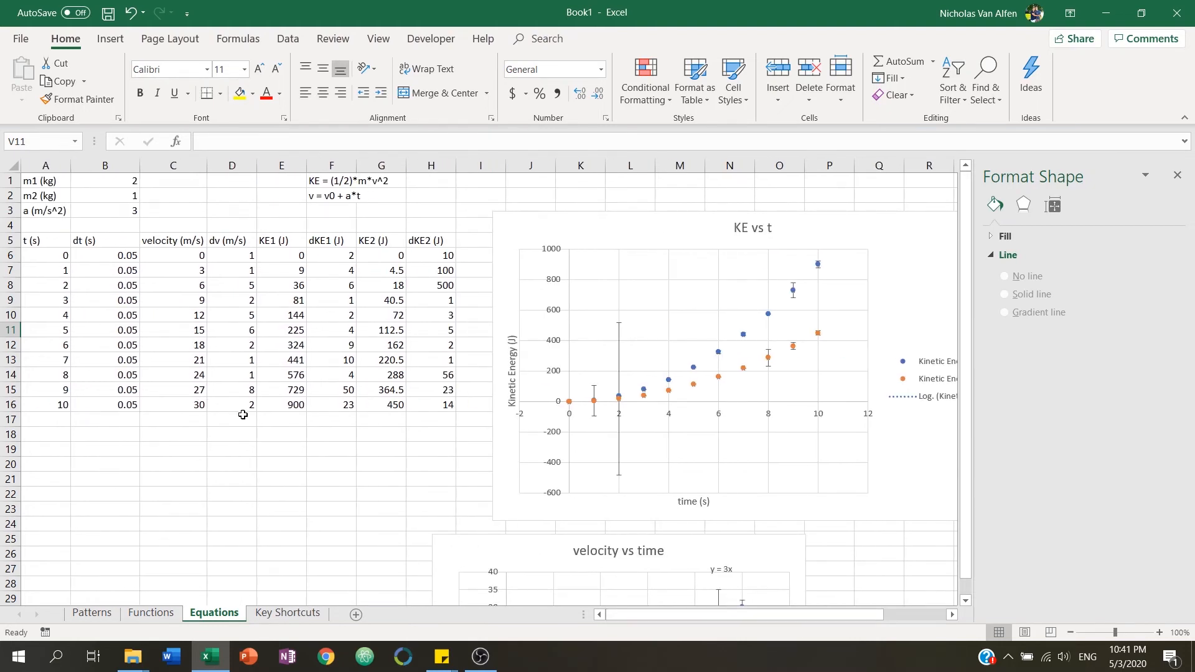
scroll(243, 415, down, 3)
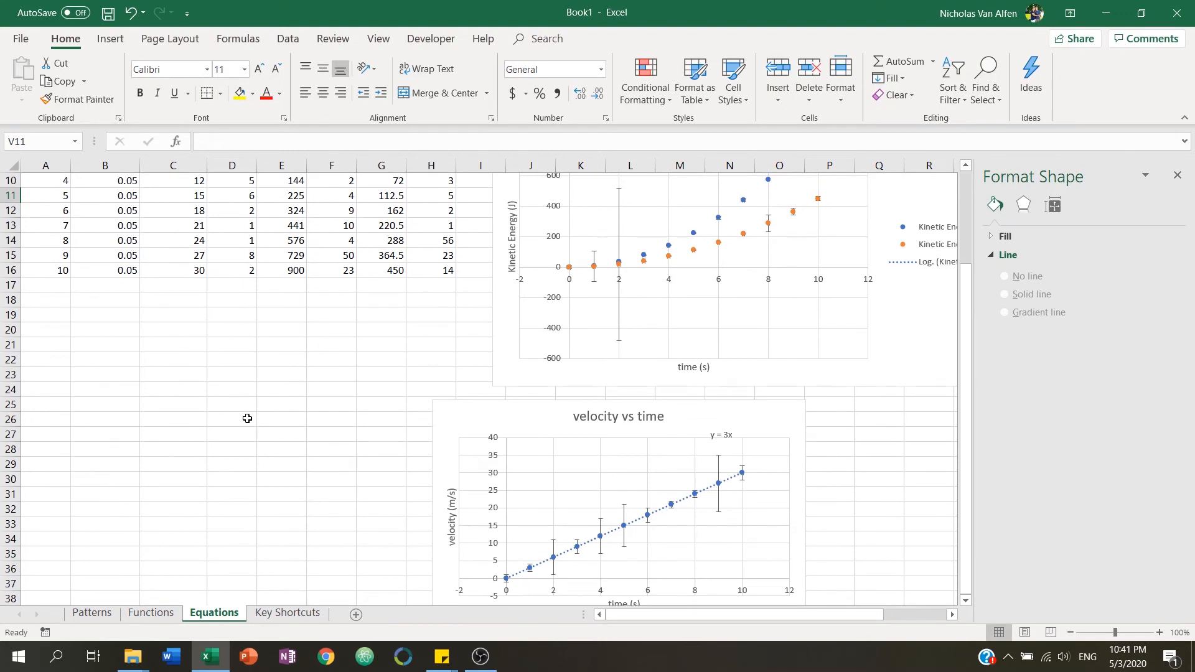
scroll(247, 419, down, 1)
drag(489, 367, 125, 280)
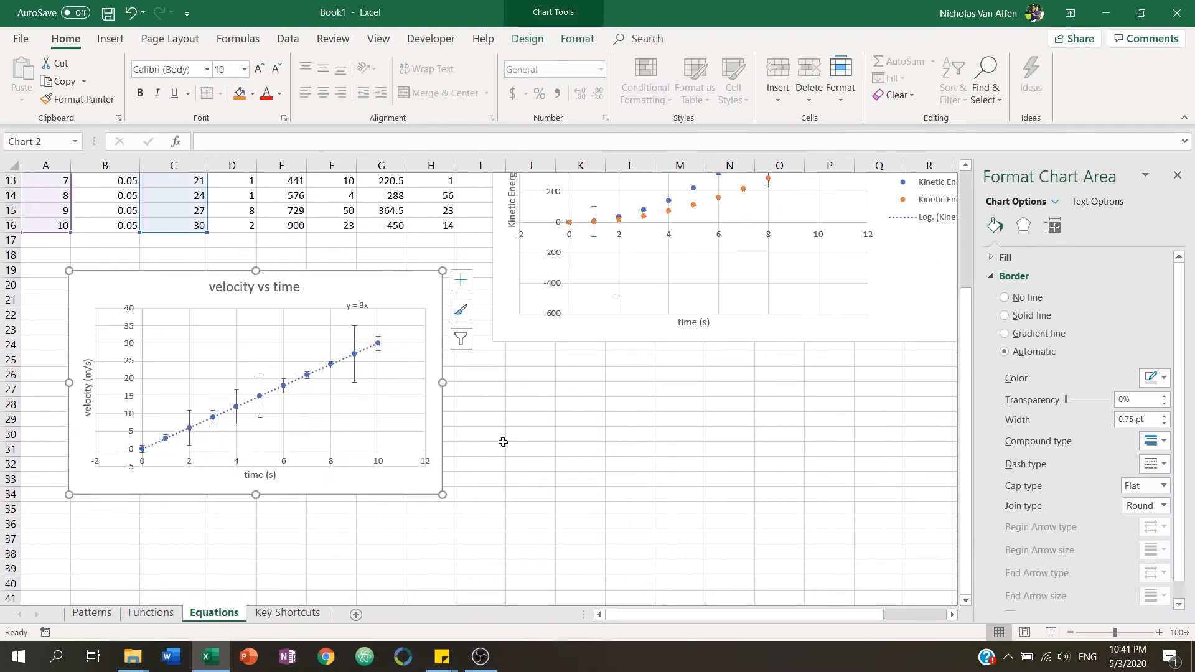
Set the initial velocity in C6 to 2.3.
scroll(503, 442, up, 2)
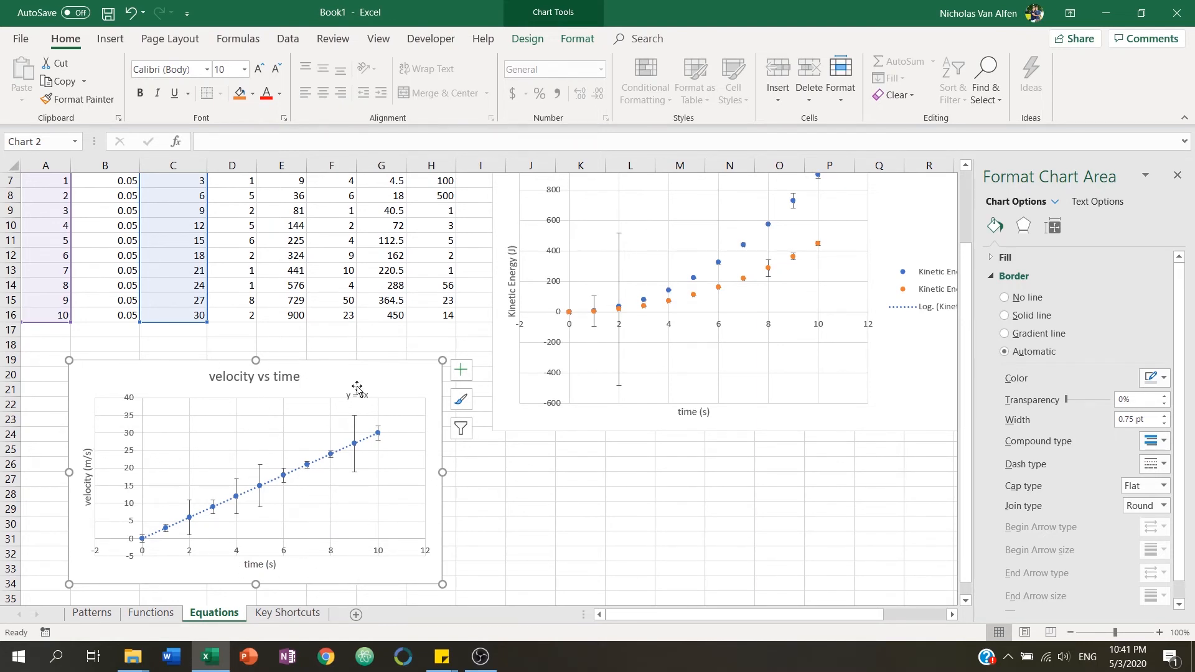
scroll(243, 348, up, 2)
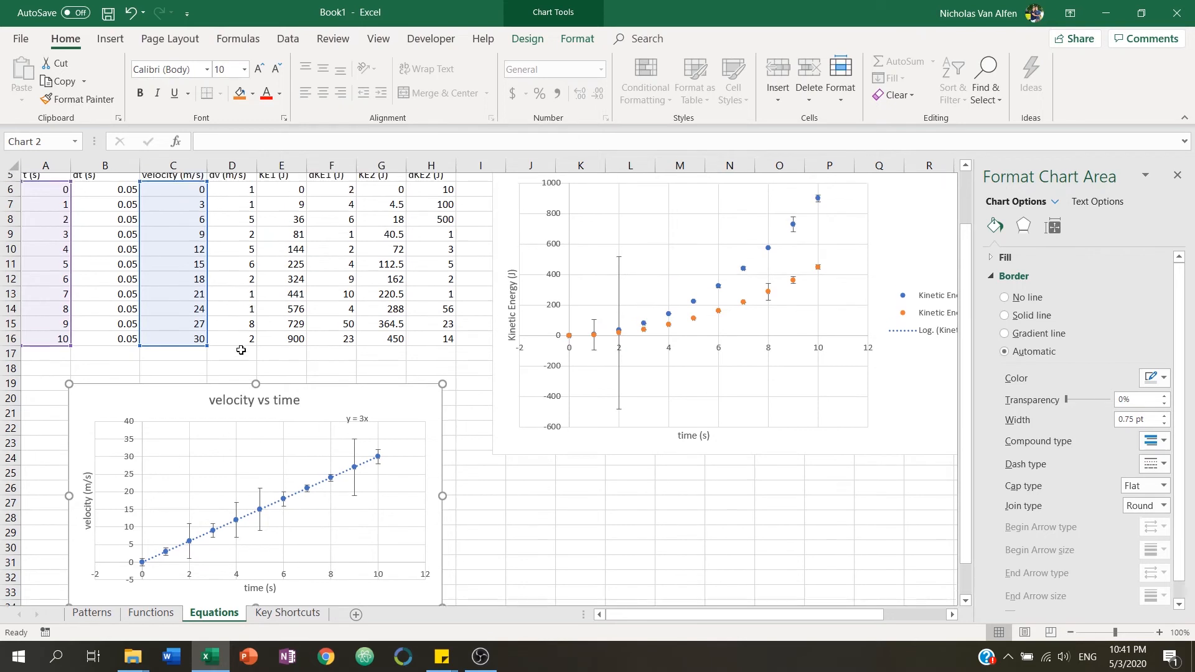
click(179, 253)
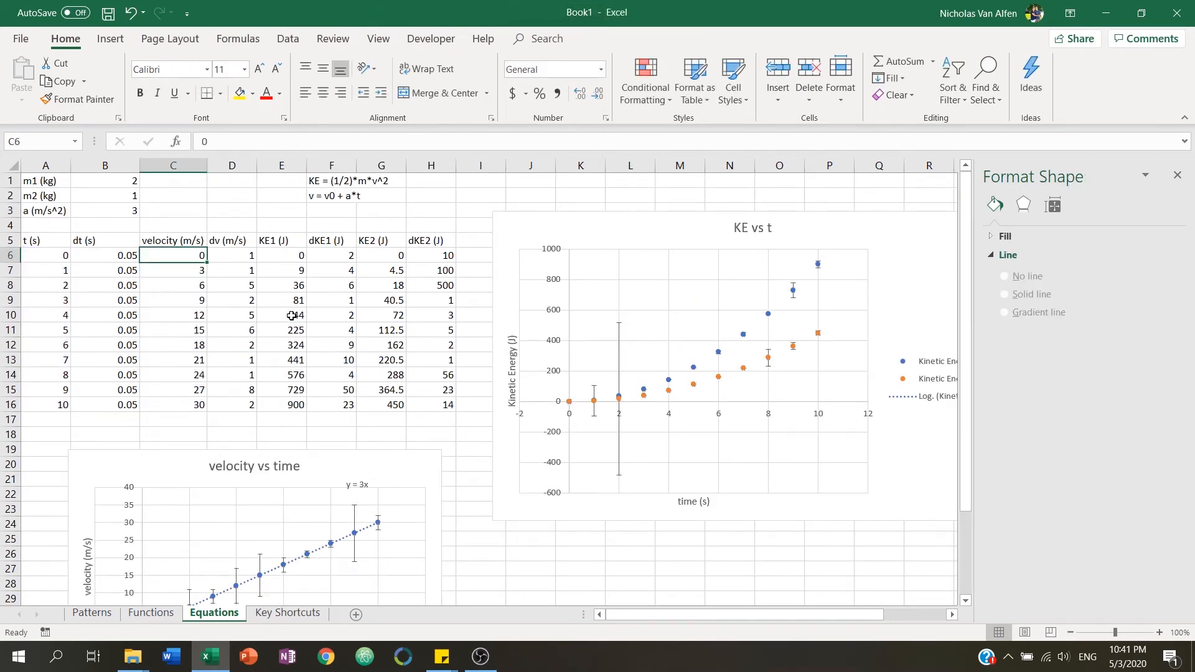
text(2.3)
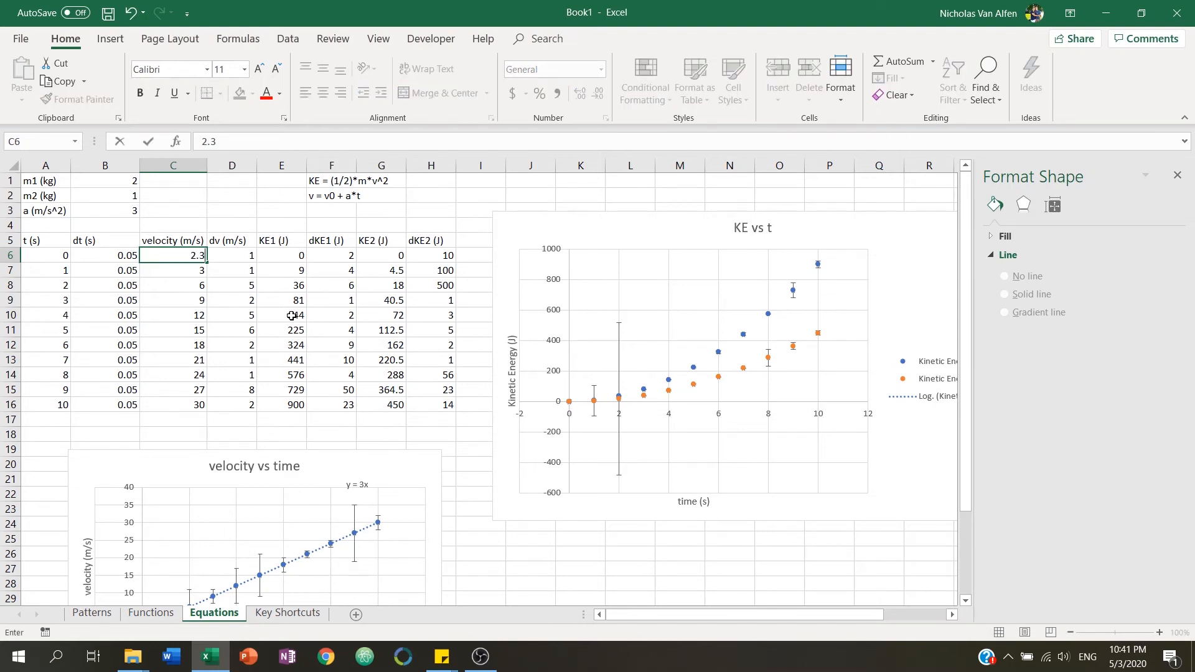
key(Return)
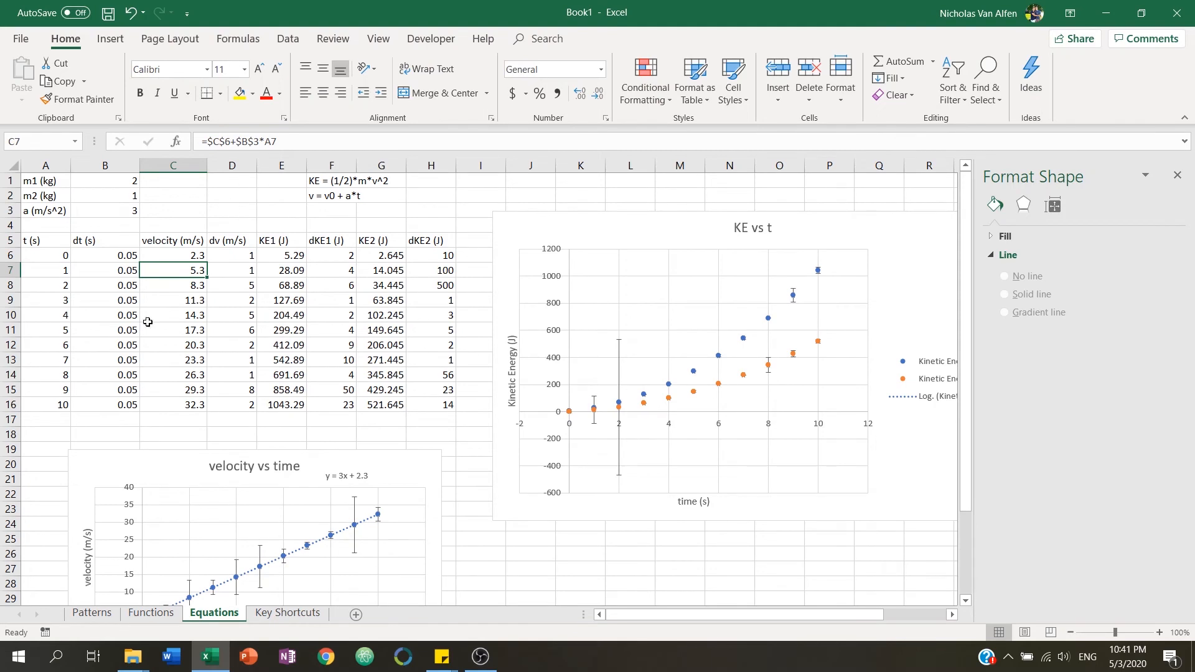
Enter 3 as the acceleration value in B3, staying in the cell.
scroll(307, 303, down, 4)
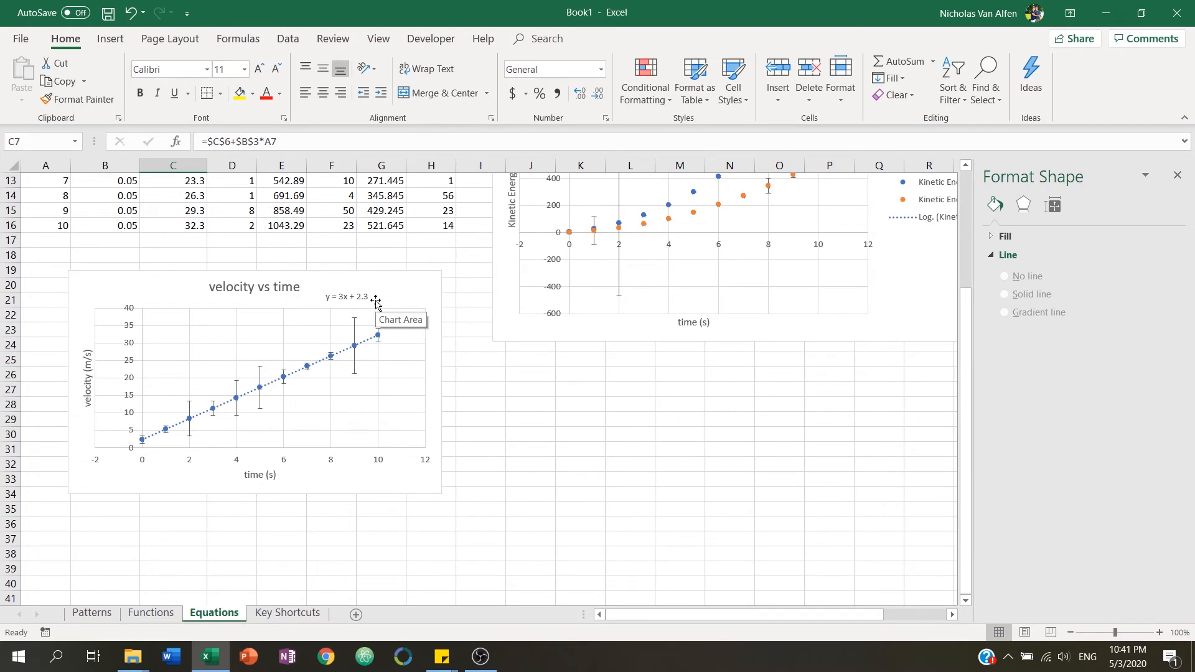
click(459, 374)
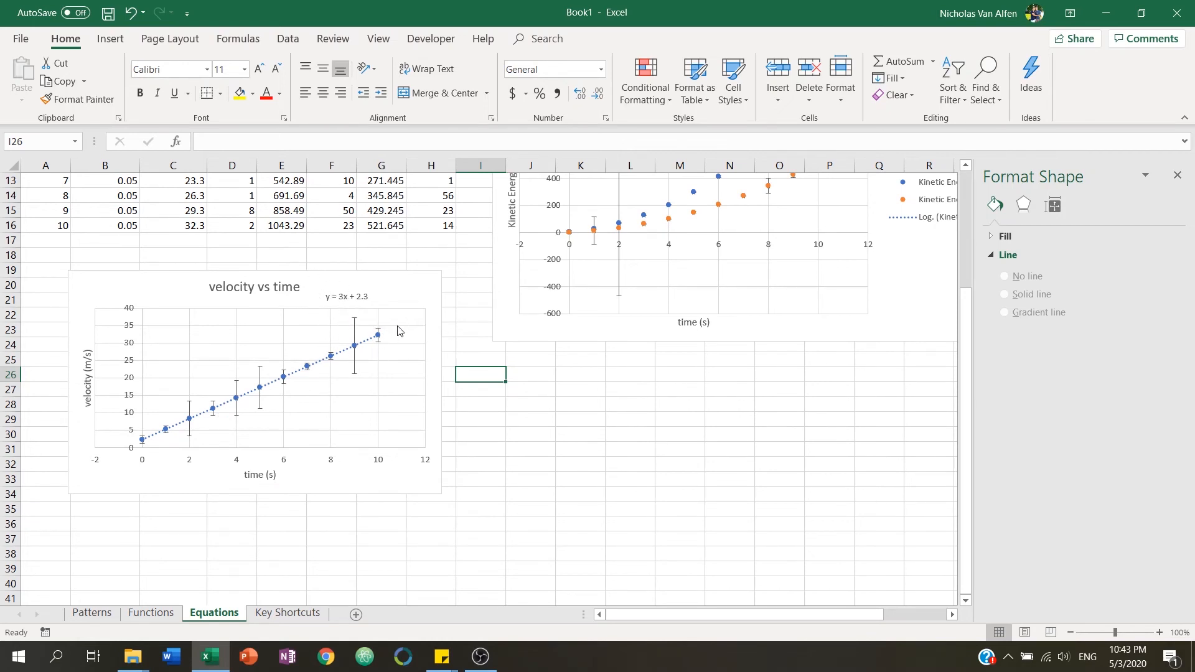
scroll(394, 331, up, 4)
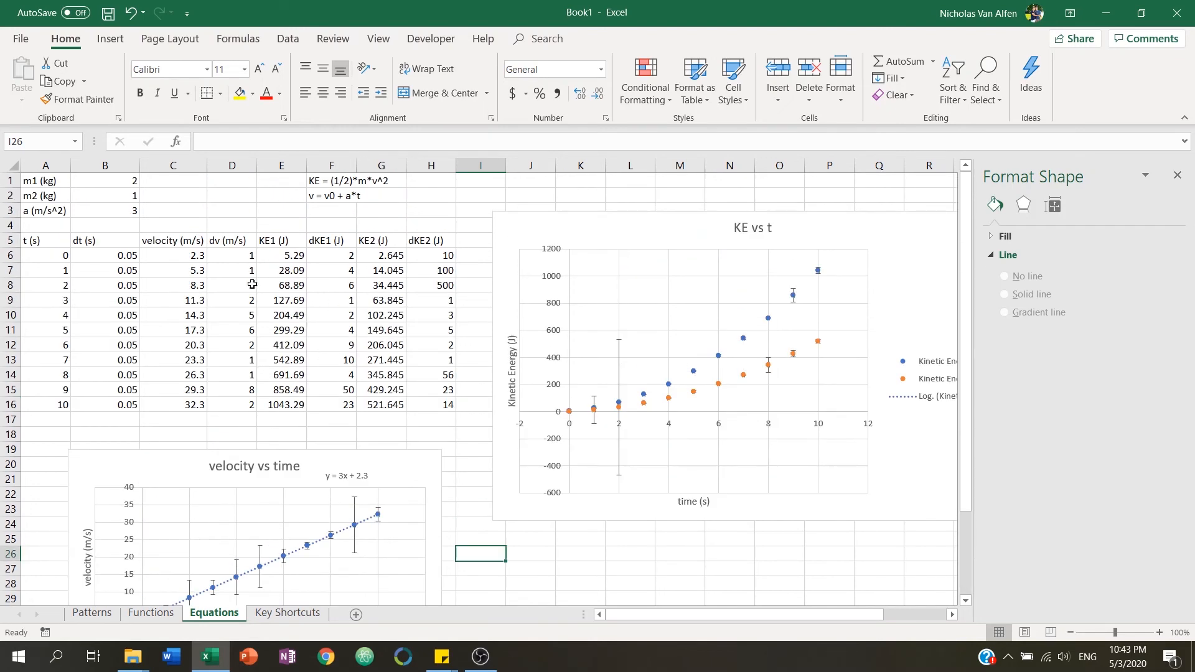
click(133, 211)
text(3)
key(ctrl+Return)
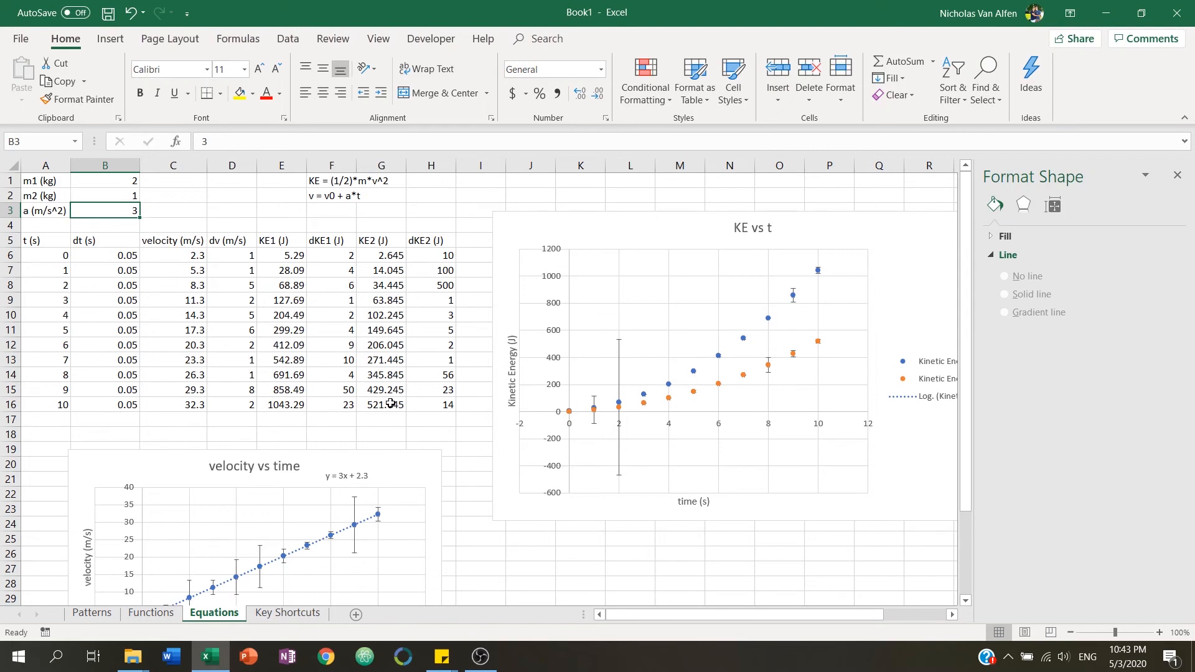
Select cells A2:A11 on the Key Shortcuts sheet.
scroll(351, 495, down, 1)
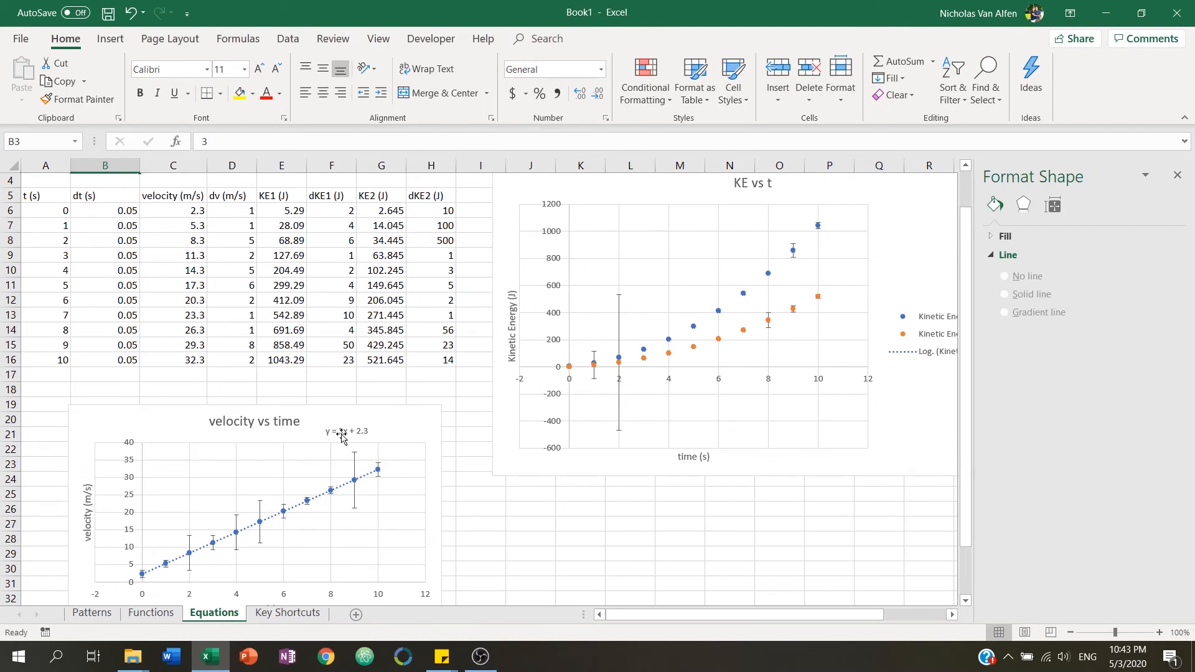
scroll(375, 343, down, 1)
scroll(375, 342, down, 2)
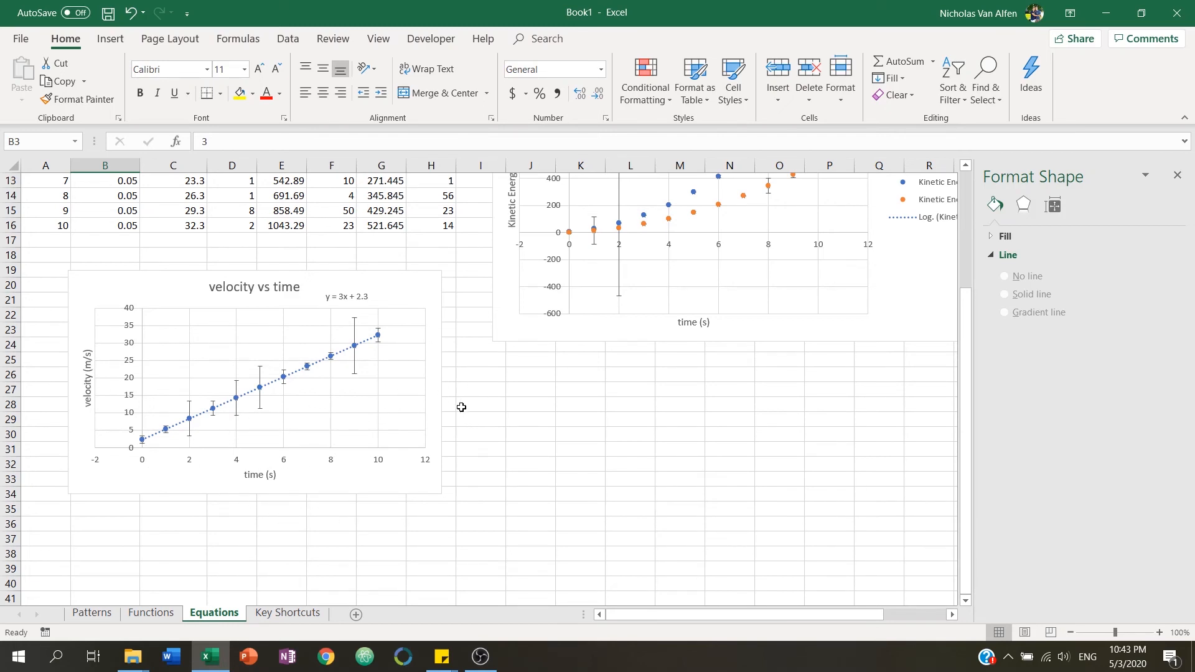
scroll(462, 408, up, 4)
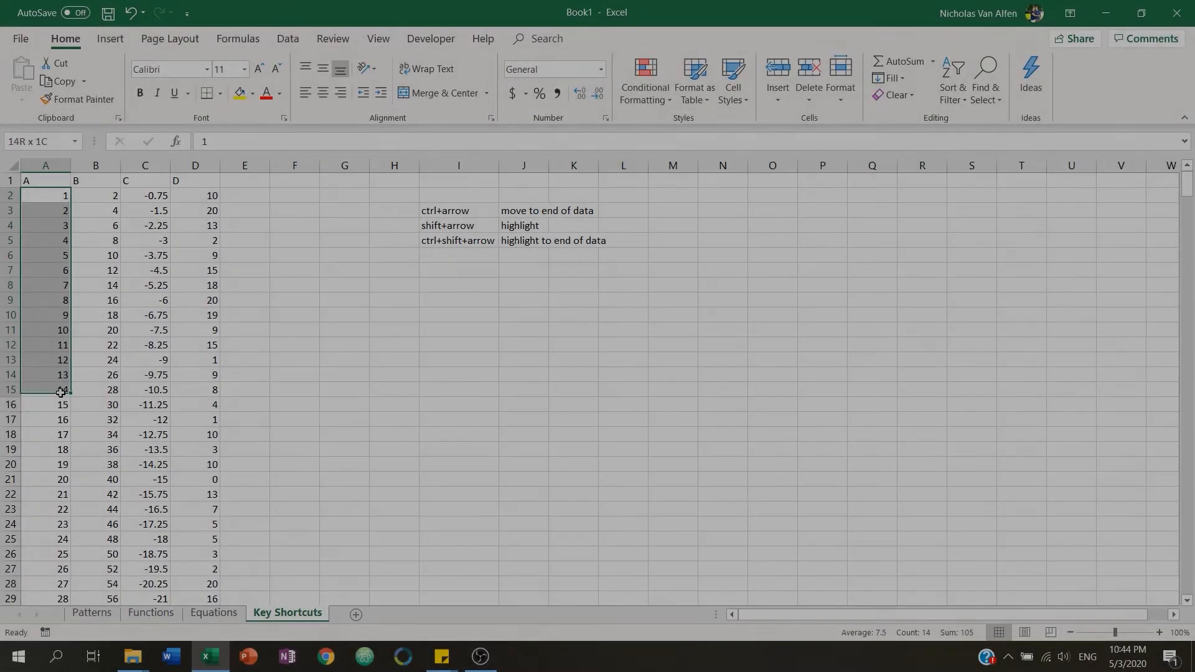
drag(69, 384, 49, 329)
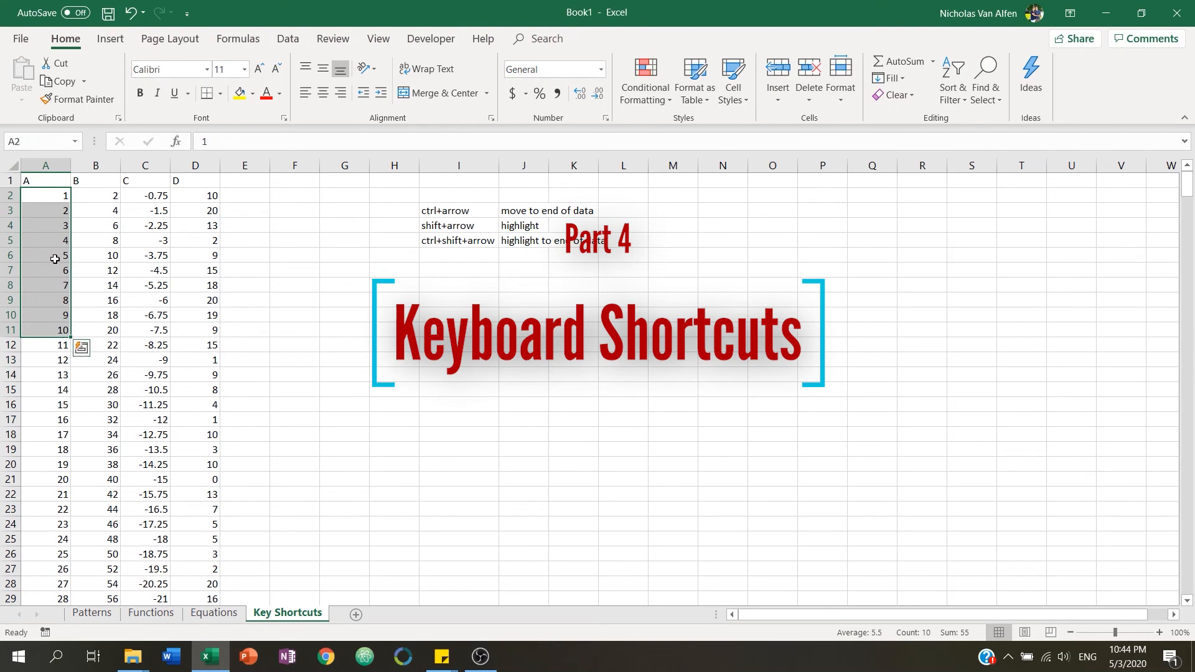
Drag-select the header row A1:D1, then column A down to row 478, and return to cell A1.
drag(52, 180, 208, 186)
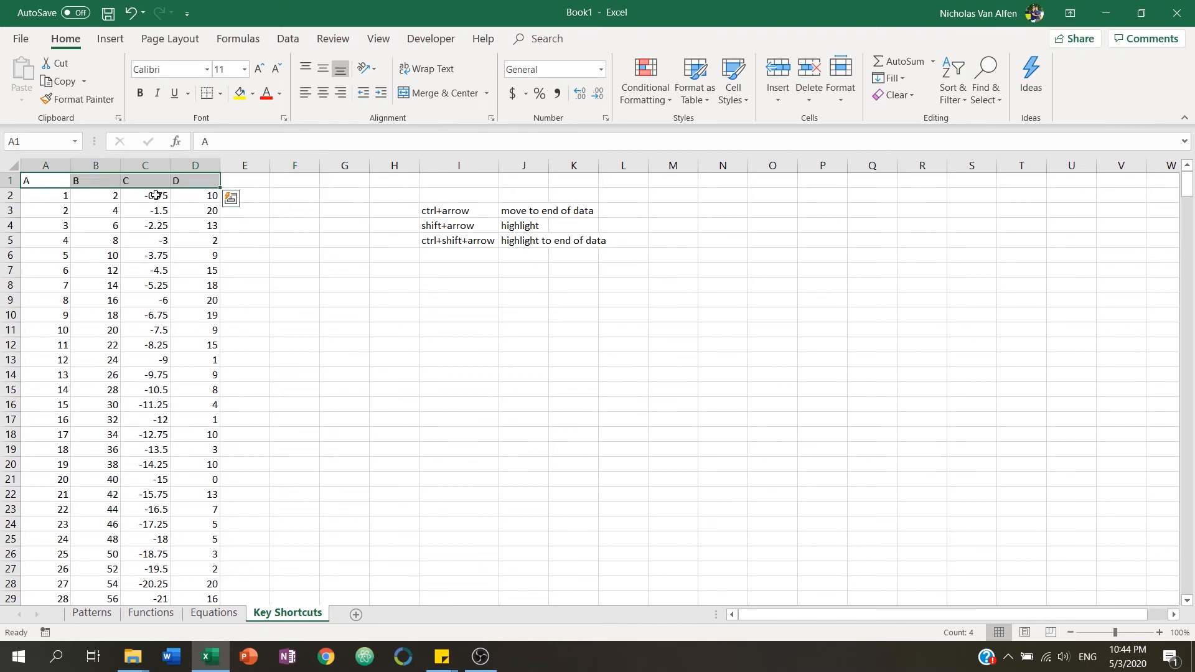
drag(47, 181, 59, 556)
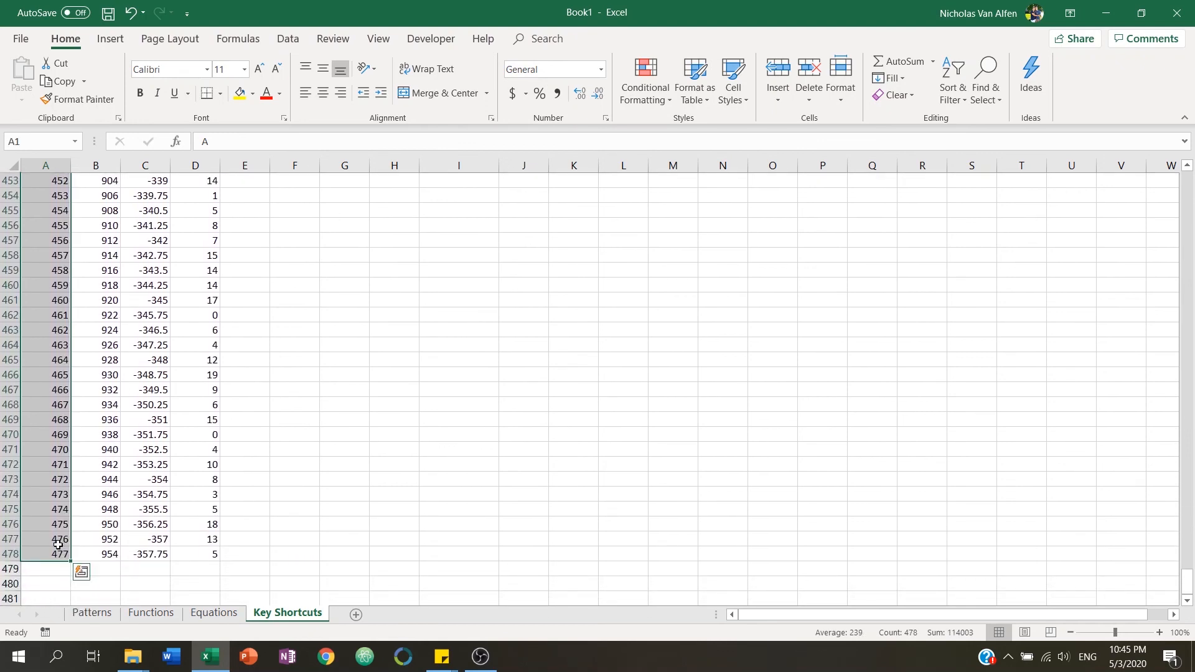
drag(1184, 581, 1177, 244)
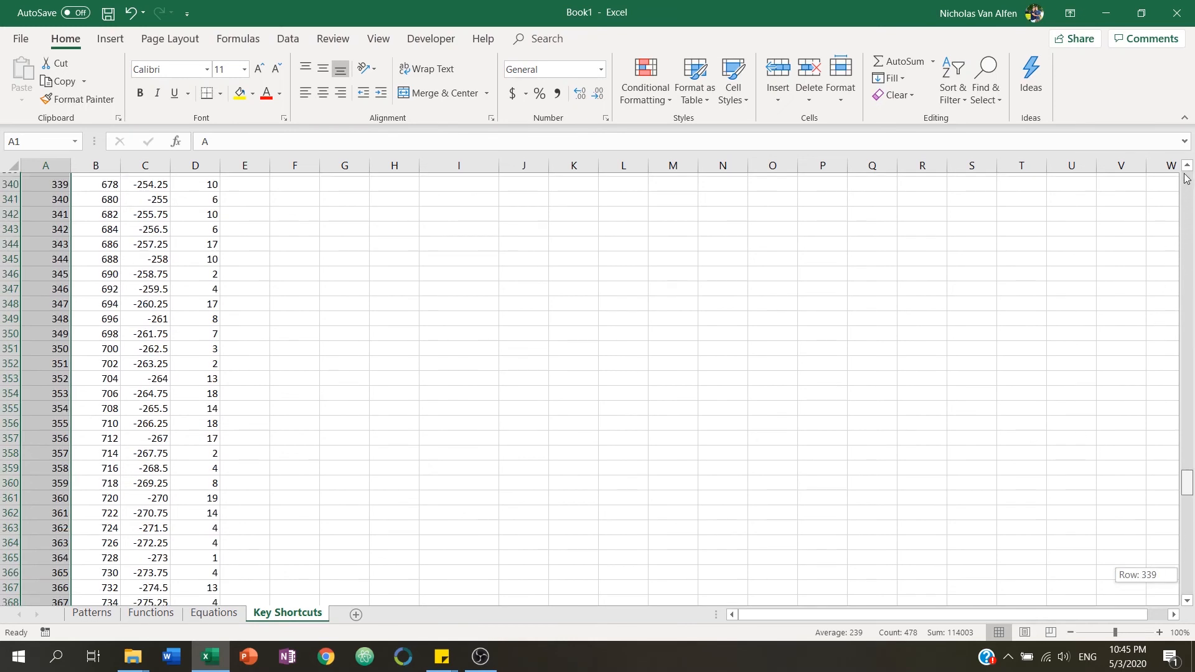
drag(1186, 179, 1186, 178)
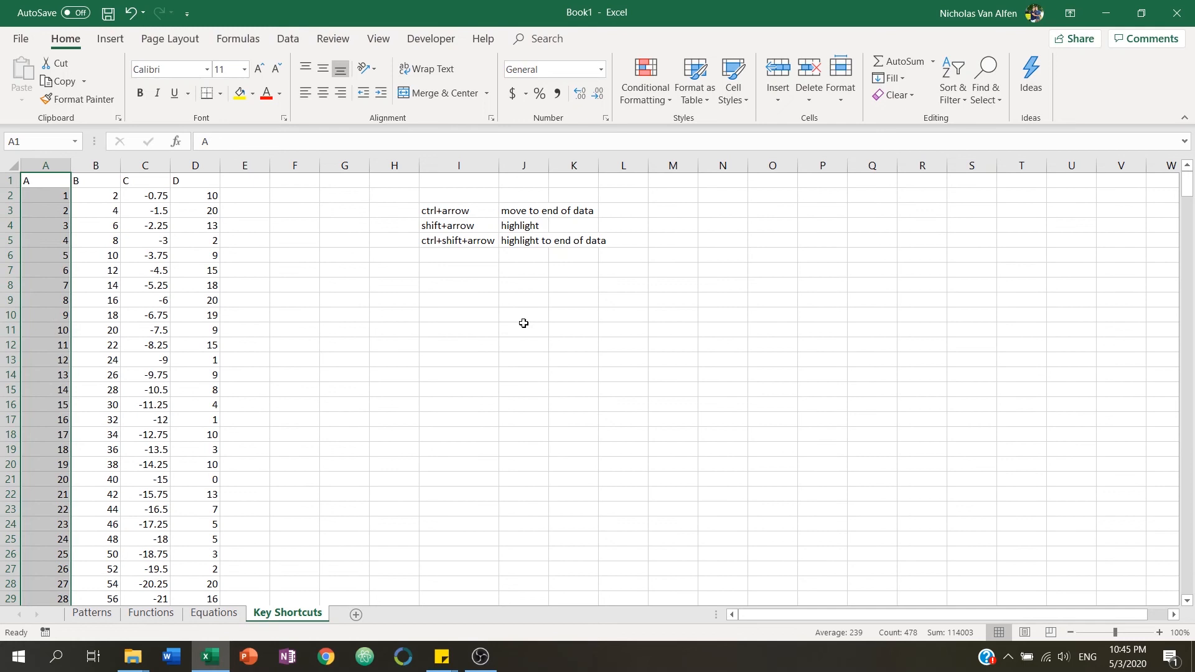
click(36, 181)
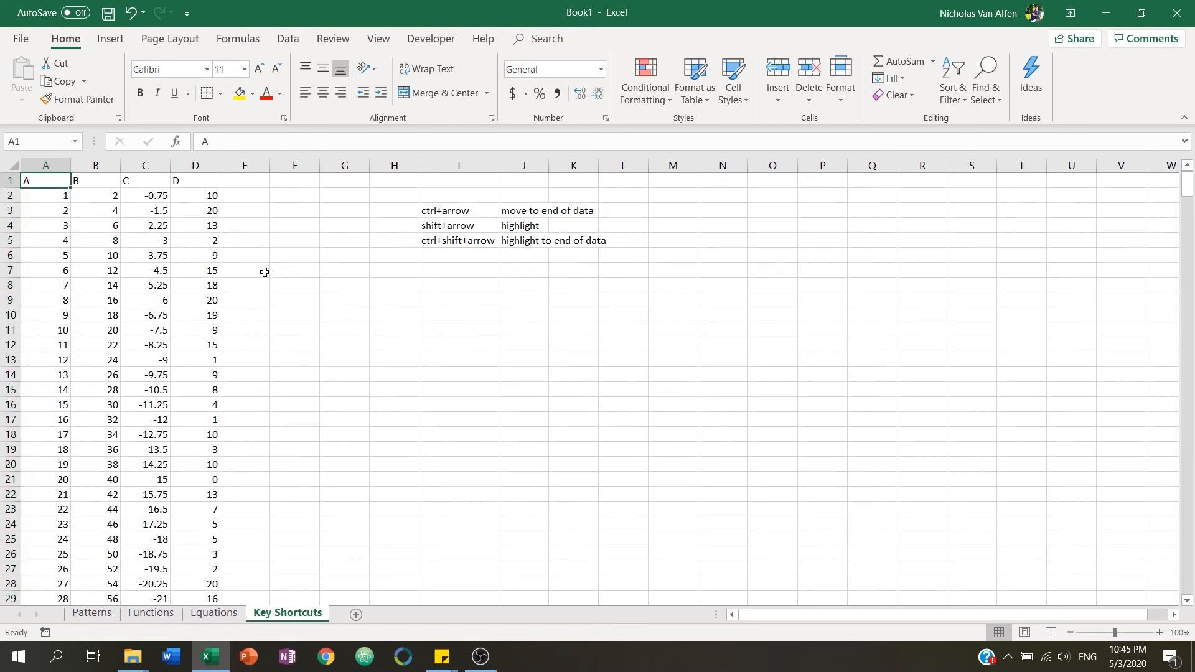
Move between neighbouring cells near the top of the table, then jump to the last filled cell of column B.
key(Down)
key(shift+Right)
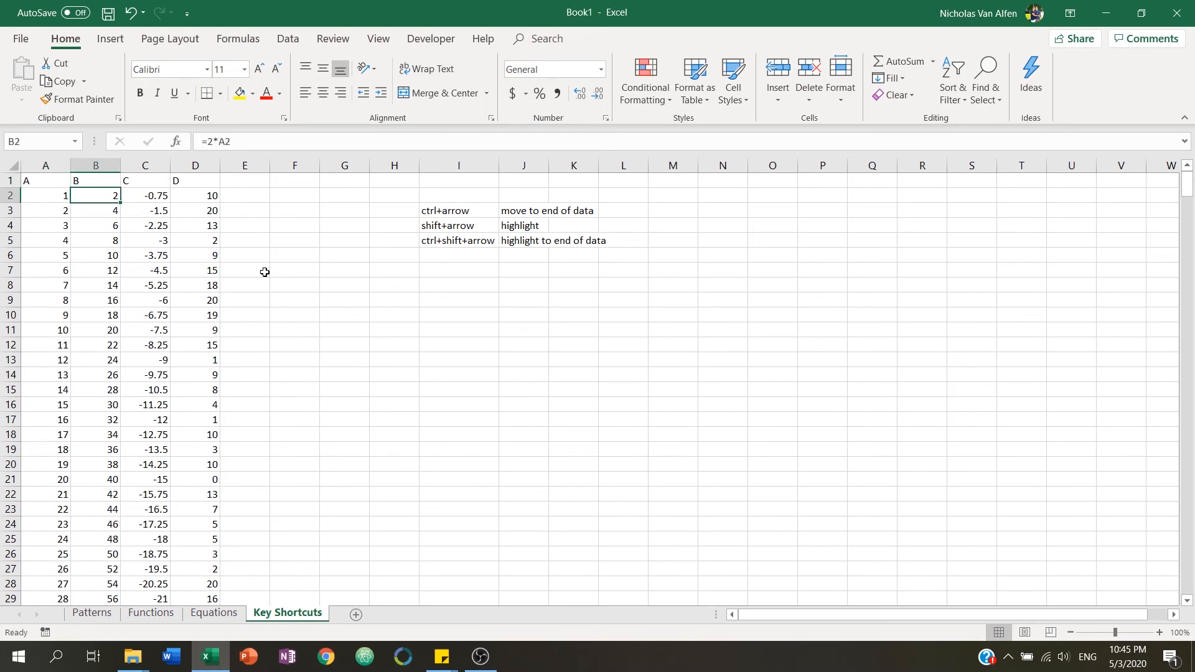
key(Up)
key(Down)
key(Right)
key(Up)
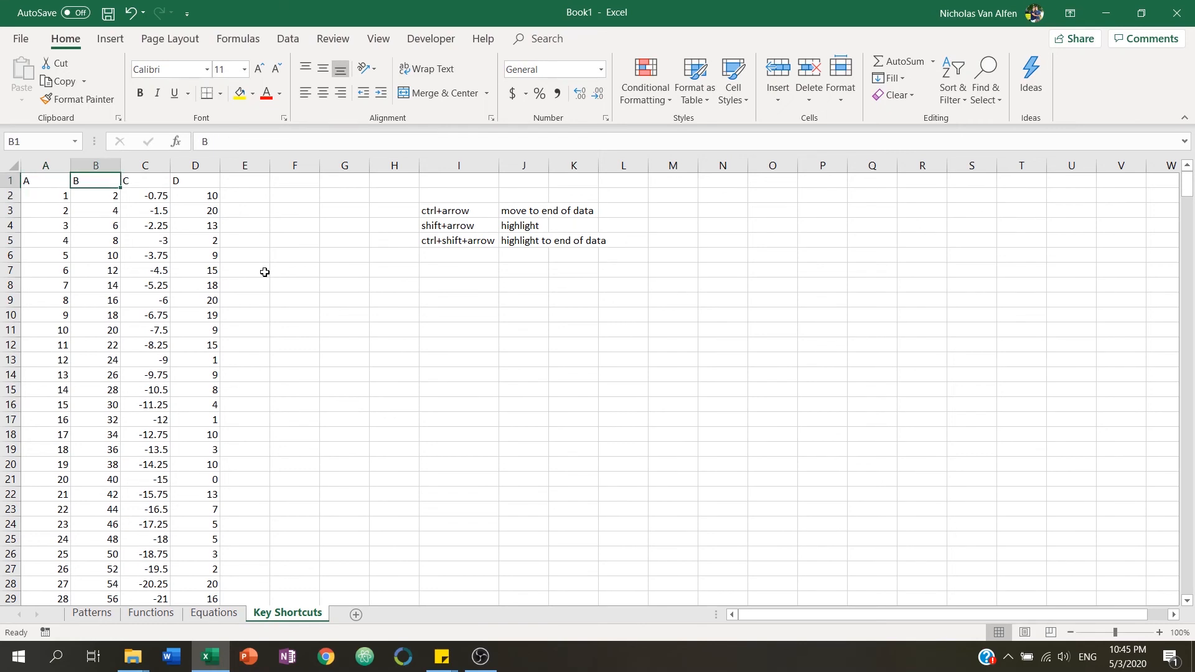
scroll(249, 277, down, 17)
scroll(238, 283, up, 17)
key(ctrl+Down)
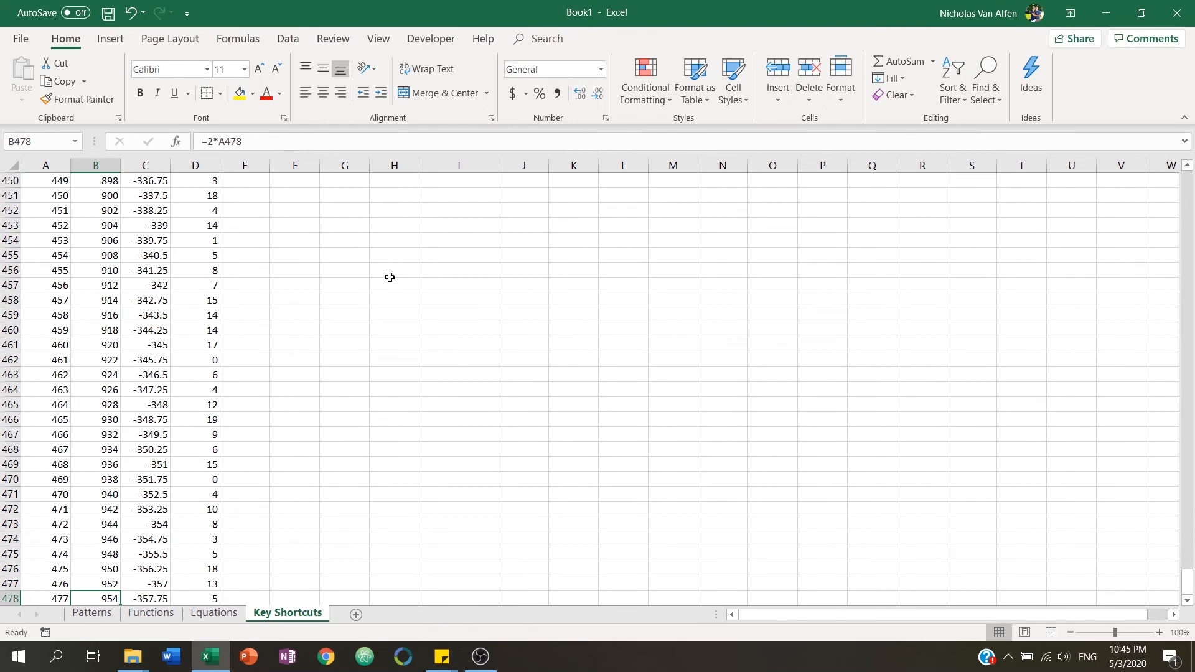
Enter the values 1, 2, 3 and 4 in cells A481 to A484 below the data.
scroll(387, 282, down, 5)
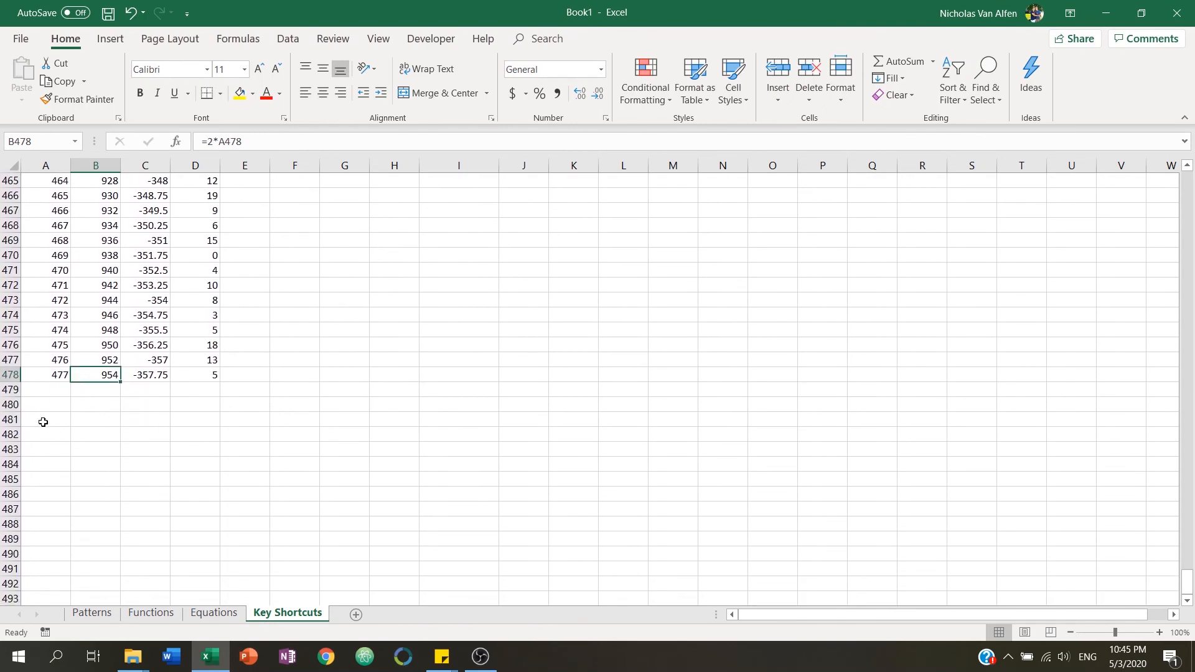
click(43, 421)
text(1)
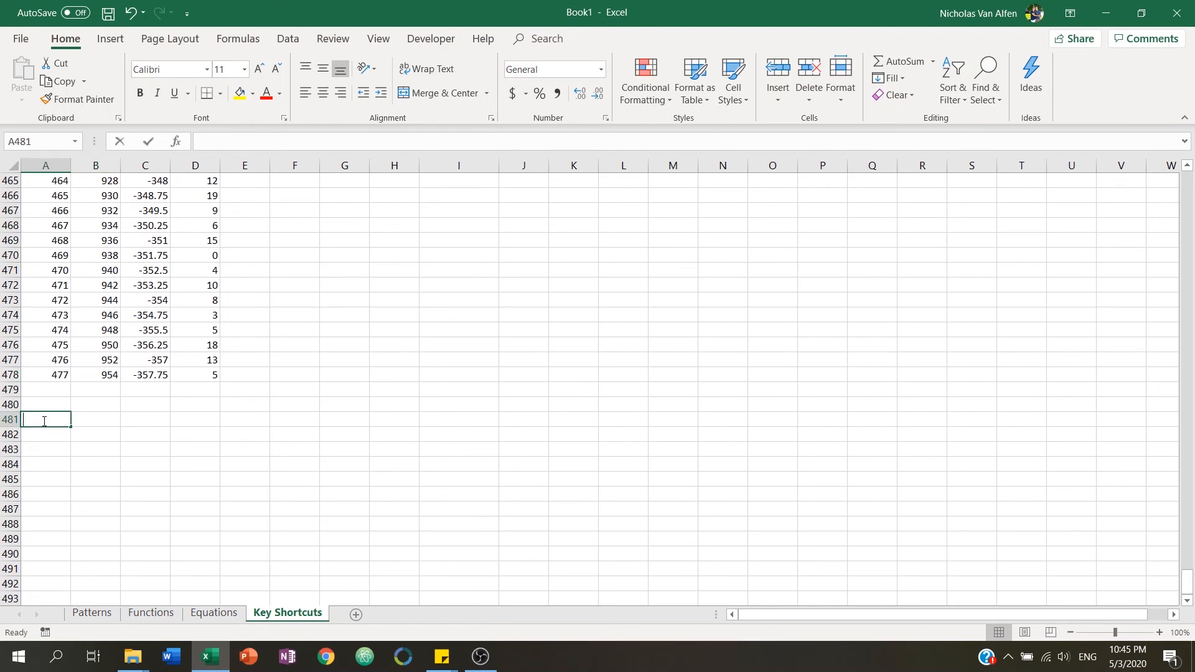
key(Return)
text(2)
key(Return)
text(3)
key(Return)
text(4)
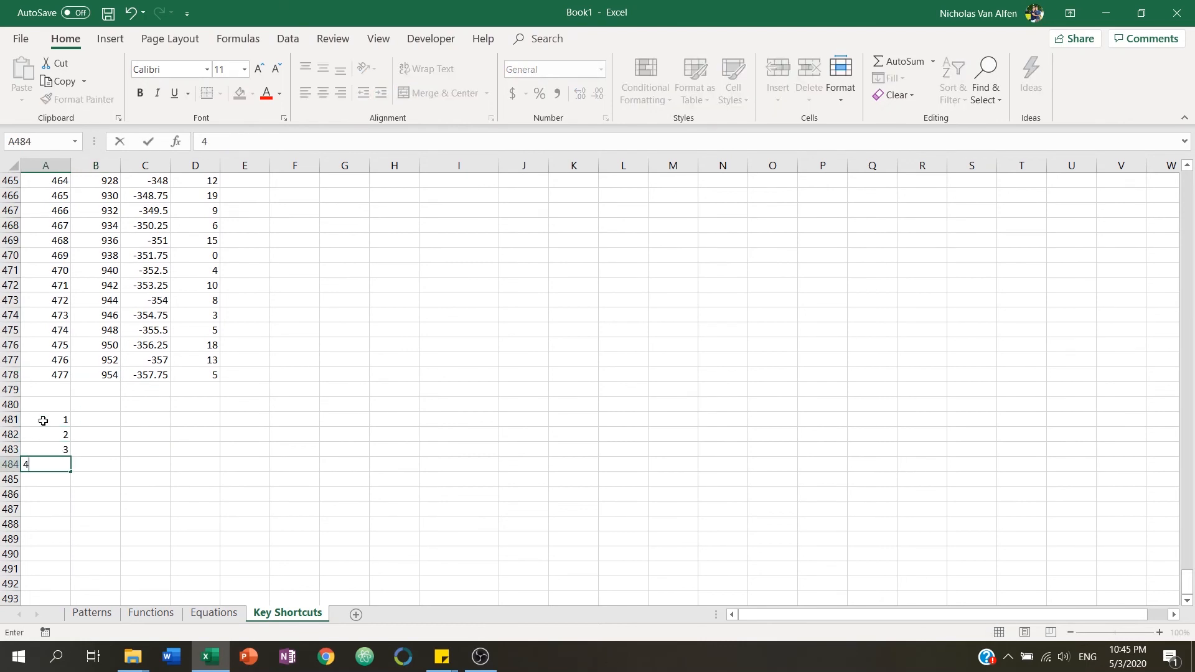
key(Return)
Fill the values 1 to 4 across columns B to D in rows 481 to 484.
drag(37, 420, 219, 464)
click(47, 452)
click(154, 268)
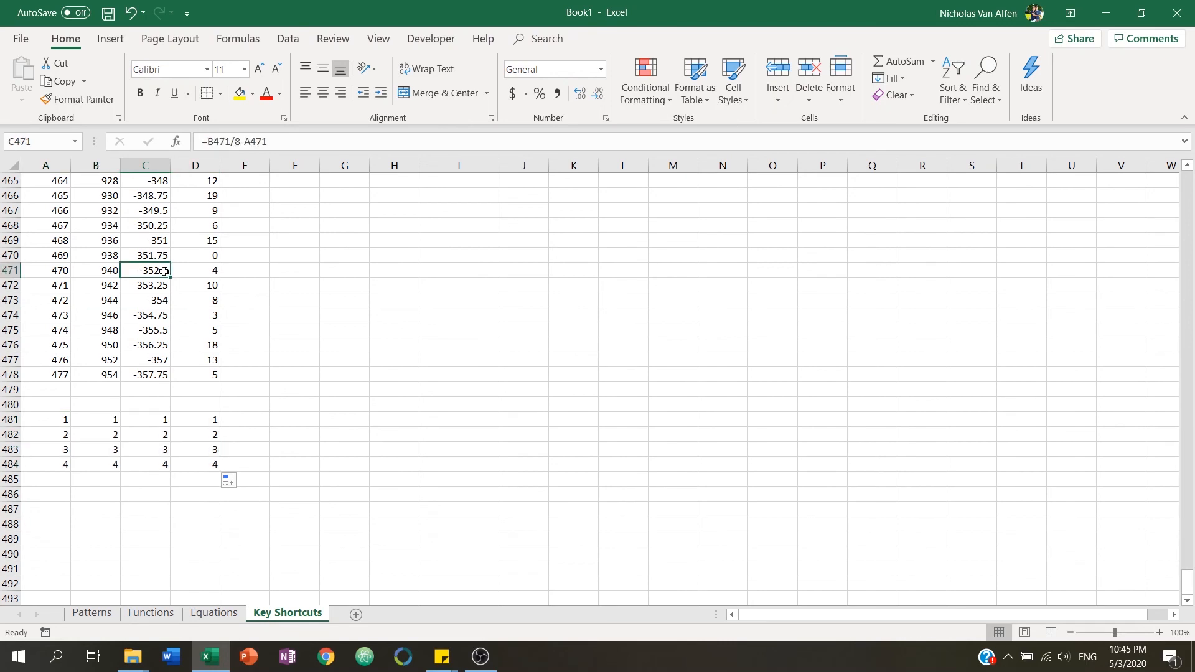
Jump to the ends of the data blocks in columns A and D, moving between the main table and the new block.
key(ctrl+Up)
key(Left)
key(Left)
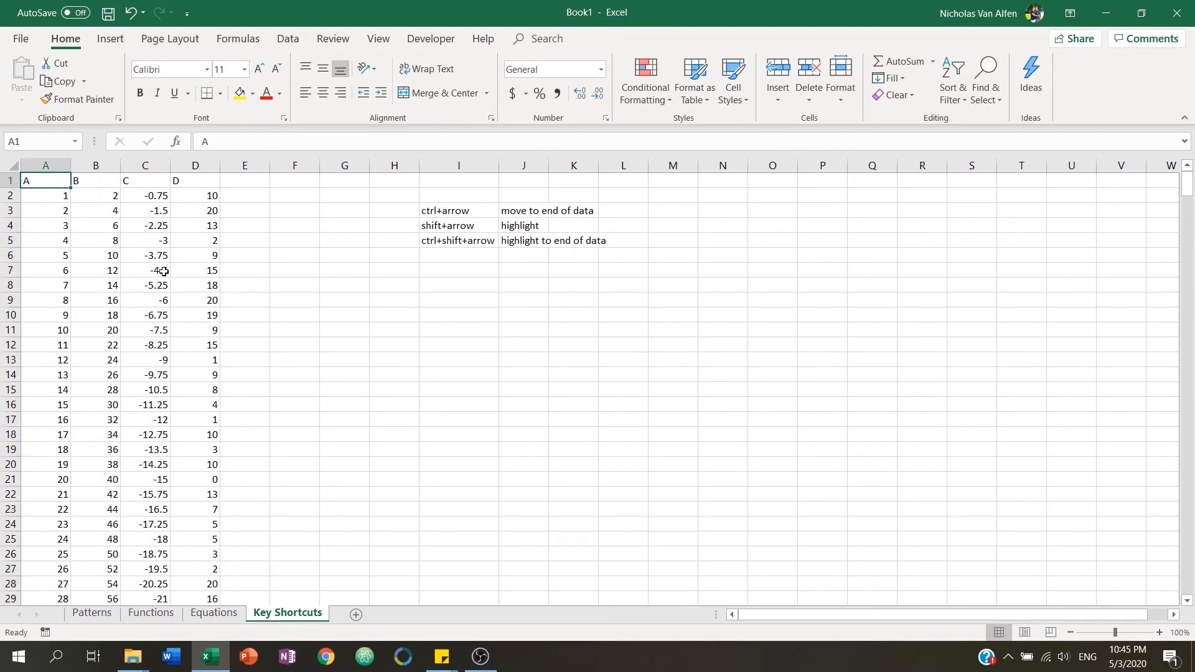
key(ctrl+Down)
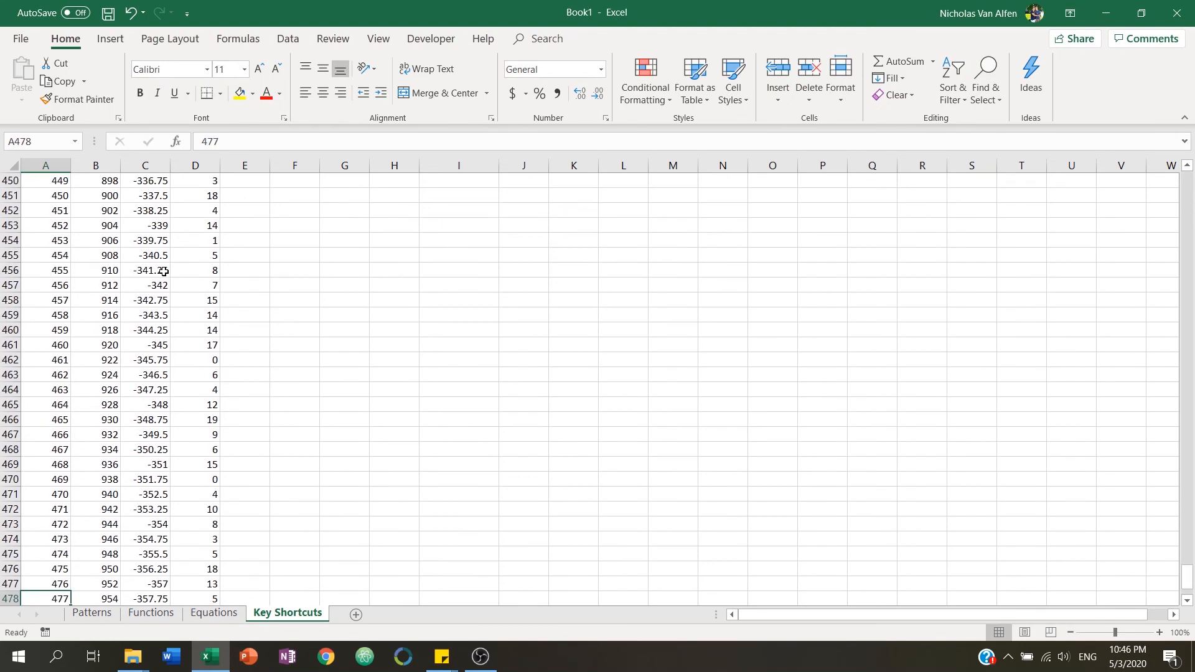
scroll(233, 361, down, 4)
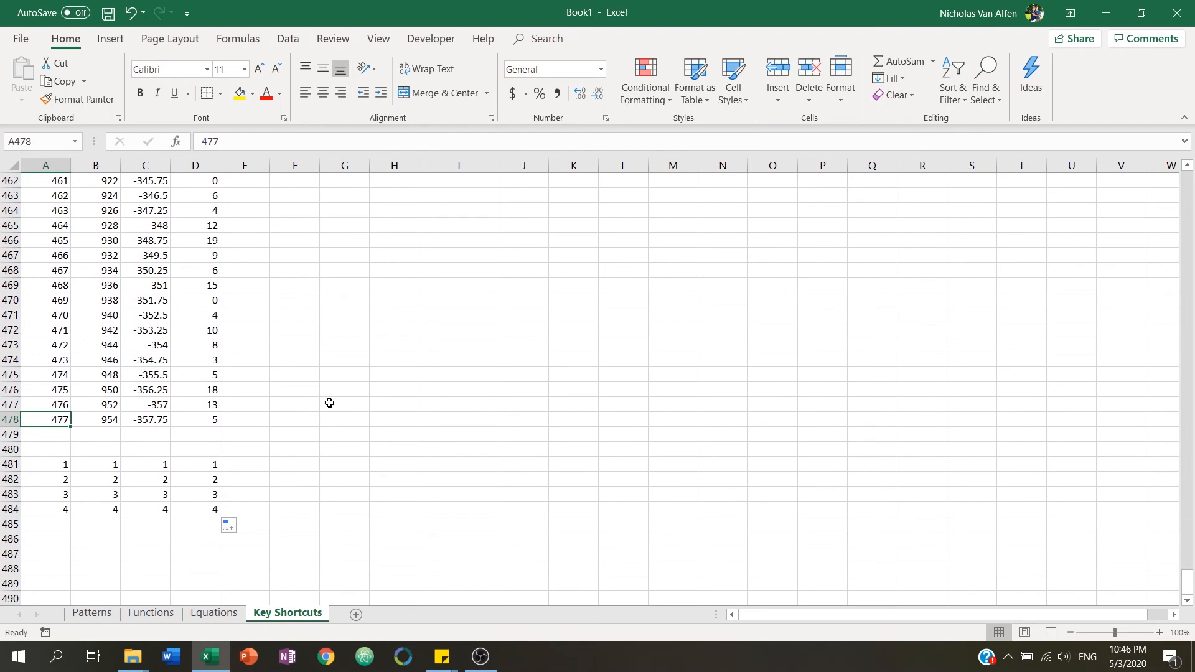
key(ctrl+Down)
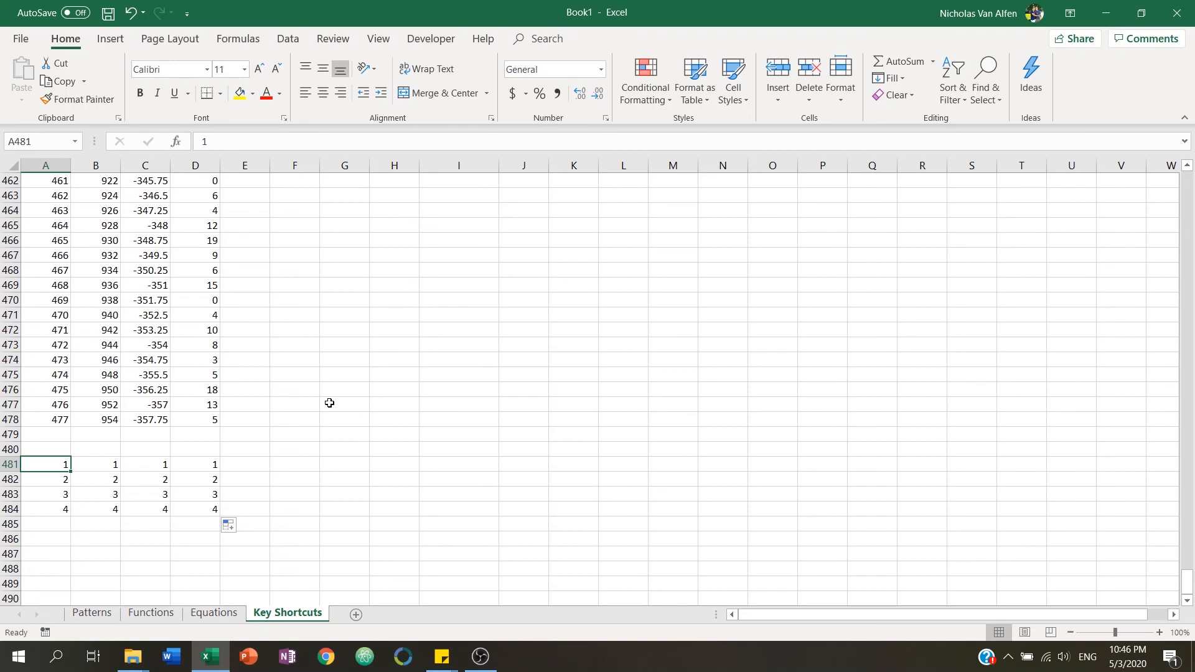
key(ctrl+Down)
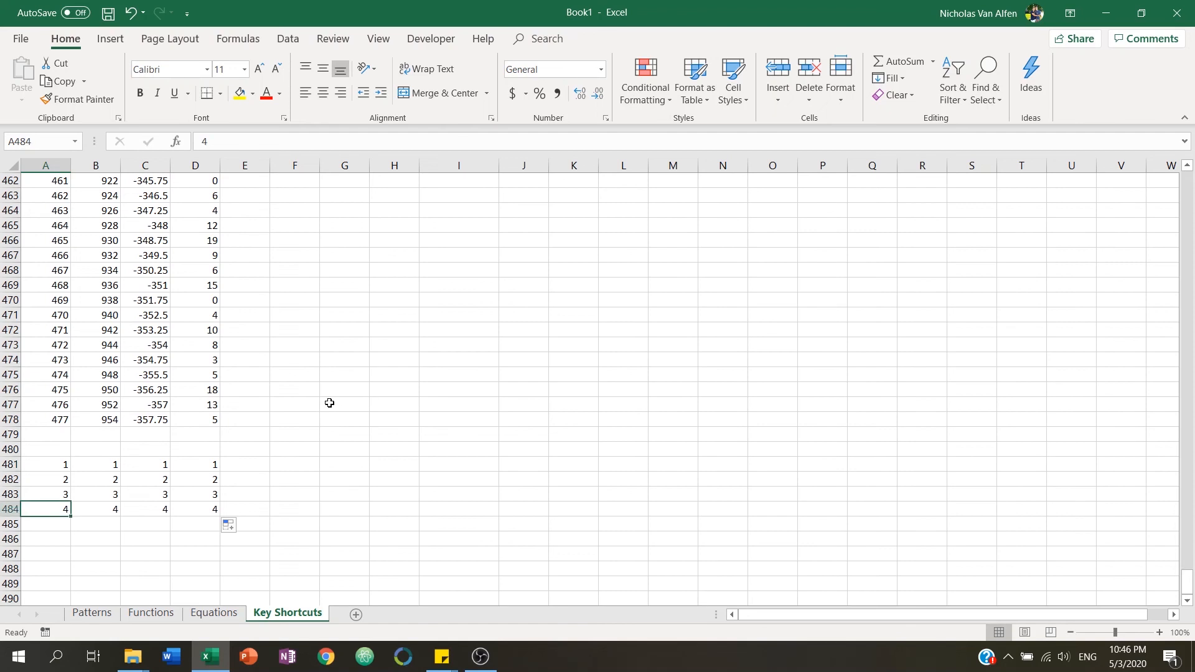
key(ctrl+Right)
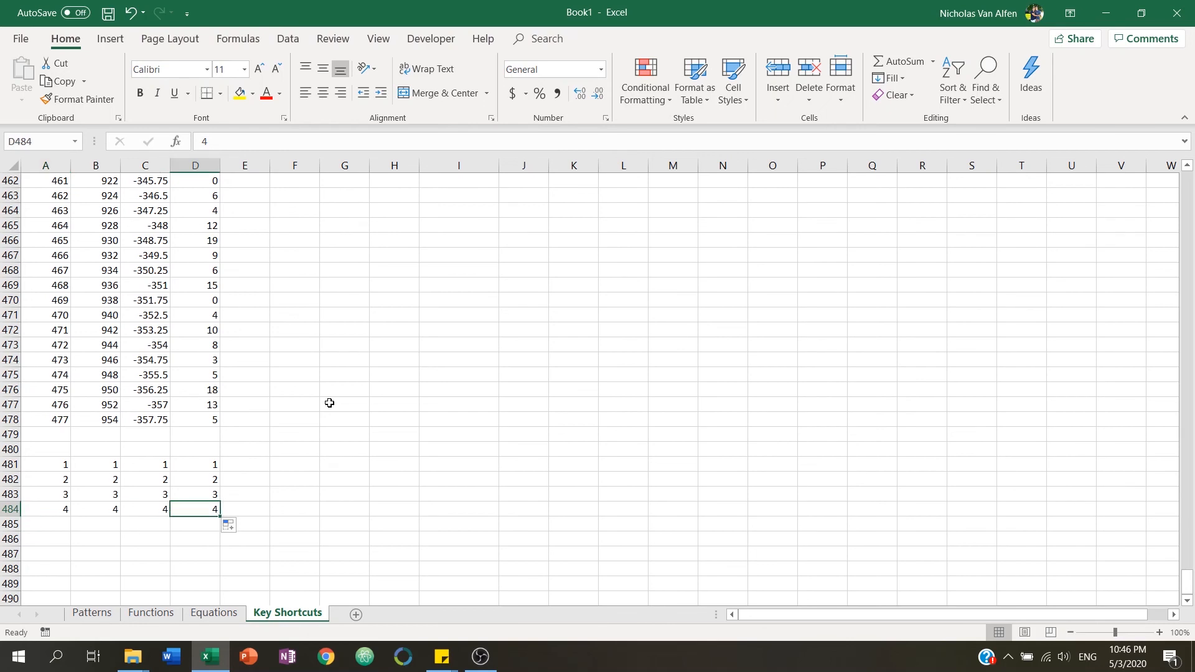
key(ctrl+Left)
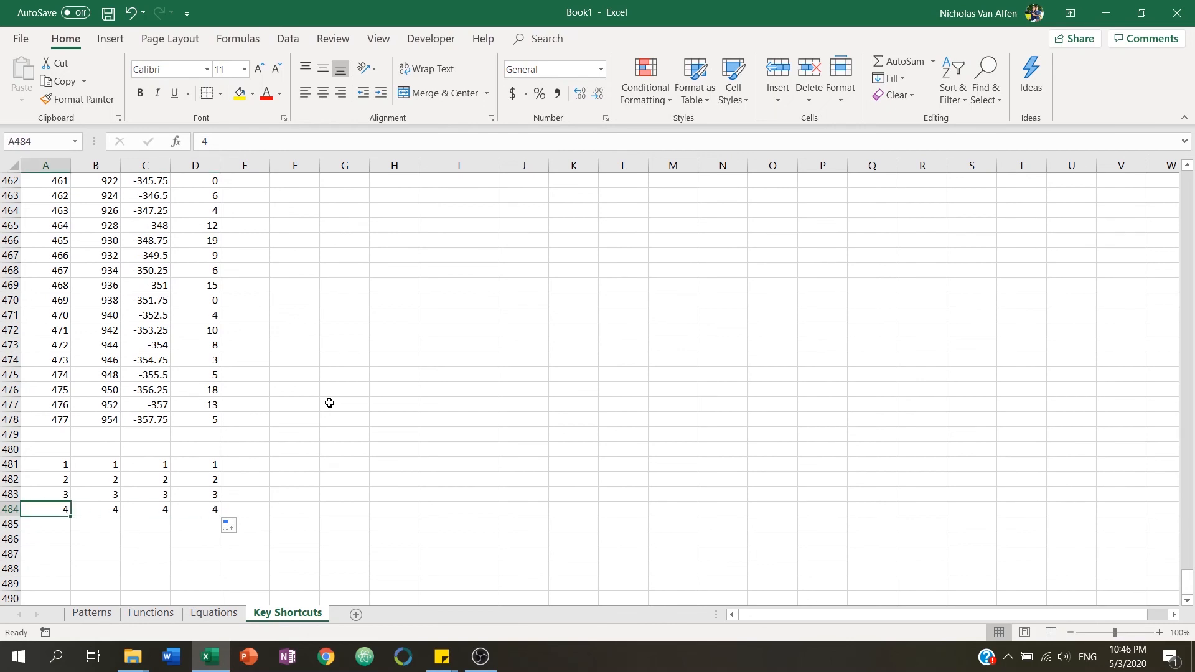
key(ctrl+Right)
key(ctrl+Up)
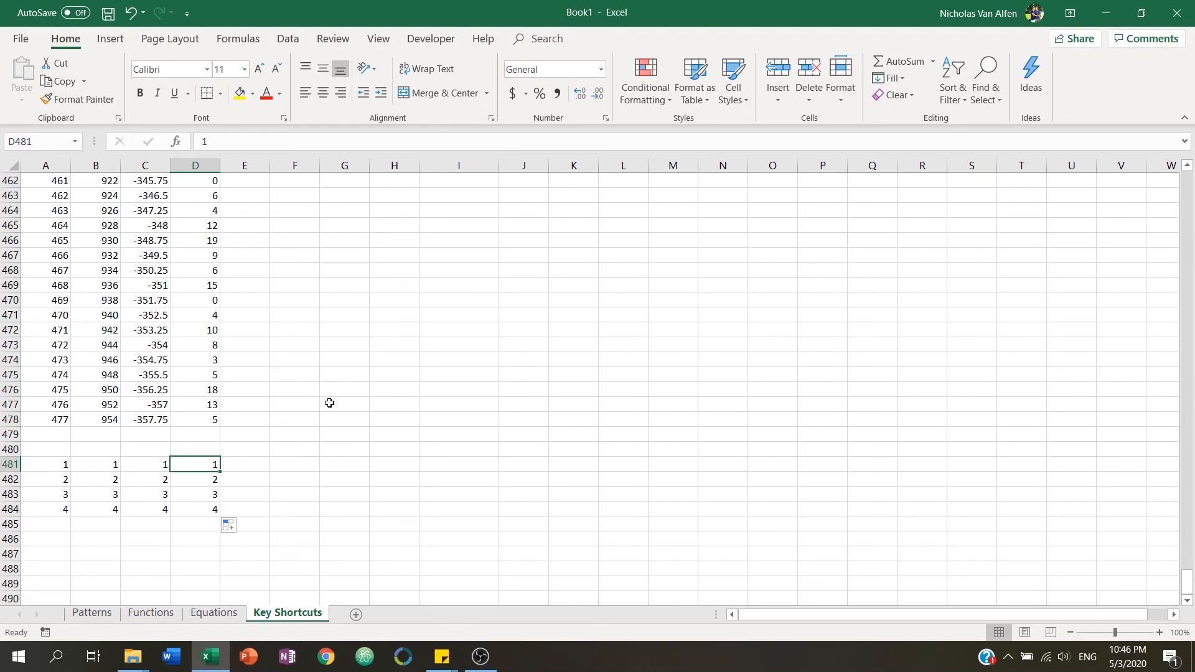
key(ctrl+Up)
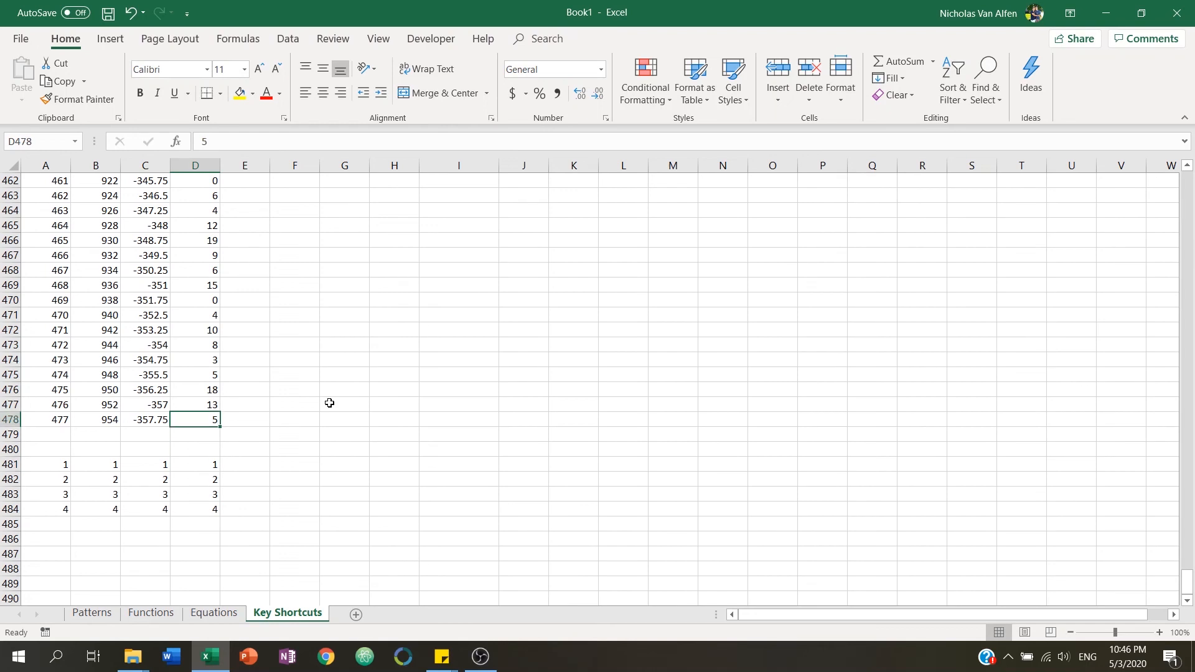
key(ctrl+Up)
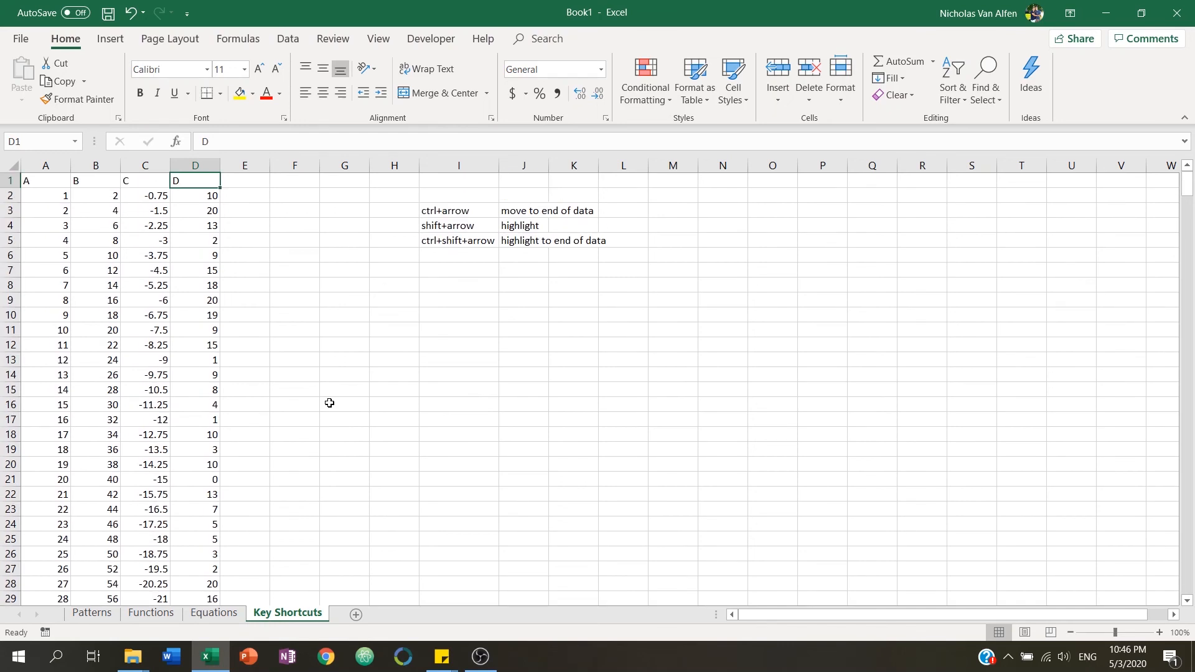
Cycle around the corners of the data table by jumping to the end of data in each direction, ending at A1.
key(ctrl+Left)
key(ctrl+Down)
key(ctrl+Right)
key(ctrl+Up)
key(ctrl+Left)
key(ctrl+Down)
key(ctrl+Right)
key(ctrl+Up)
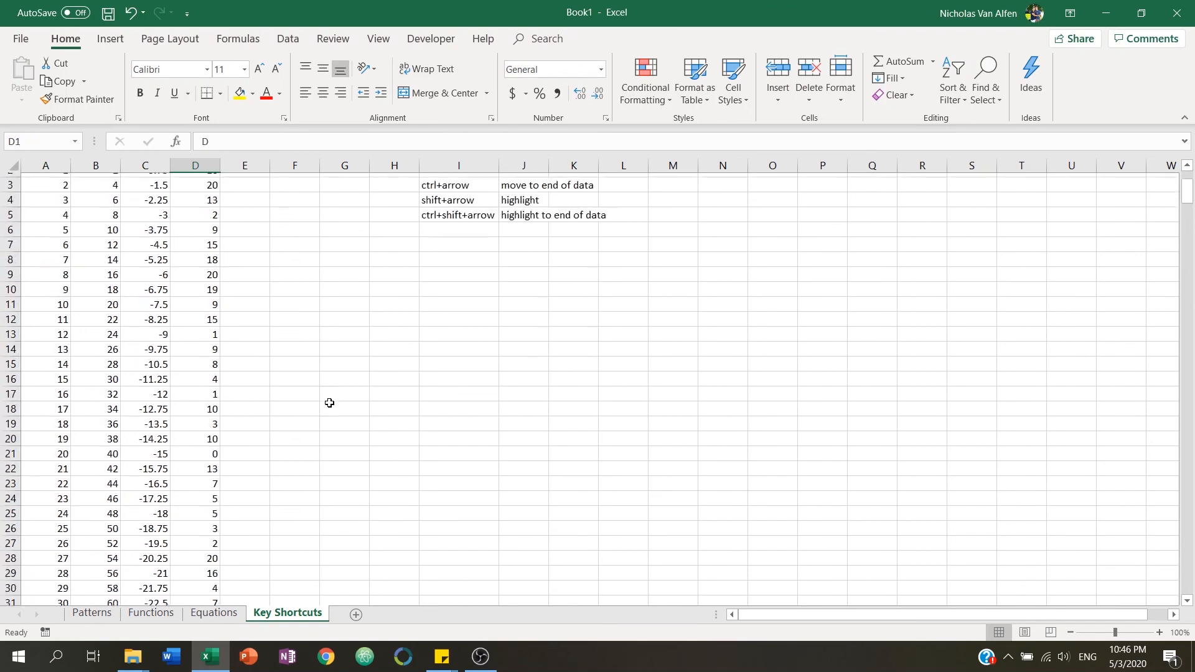
key(ctrl+Left)
key(ctrl+Down)
key(ctrl+Right)
key(ctrl+Up)
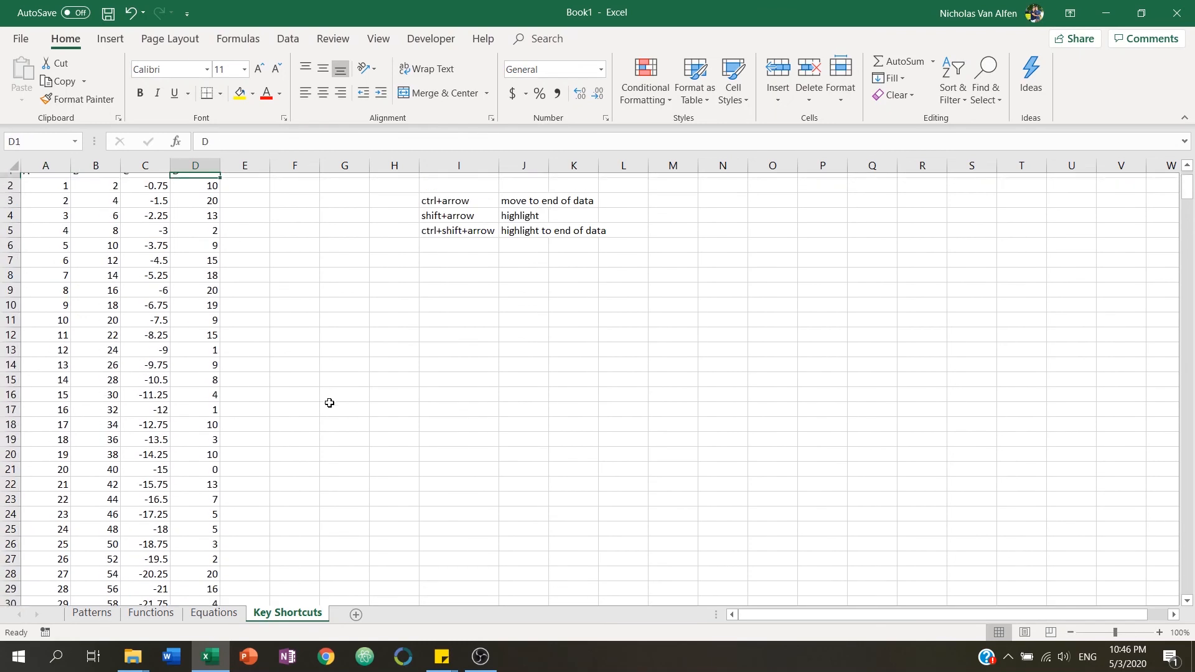
key(Left)
key(Left)
key(Left)
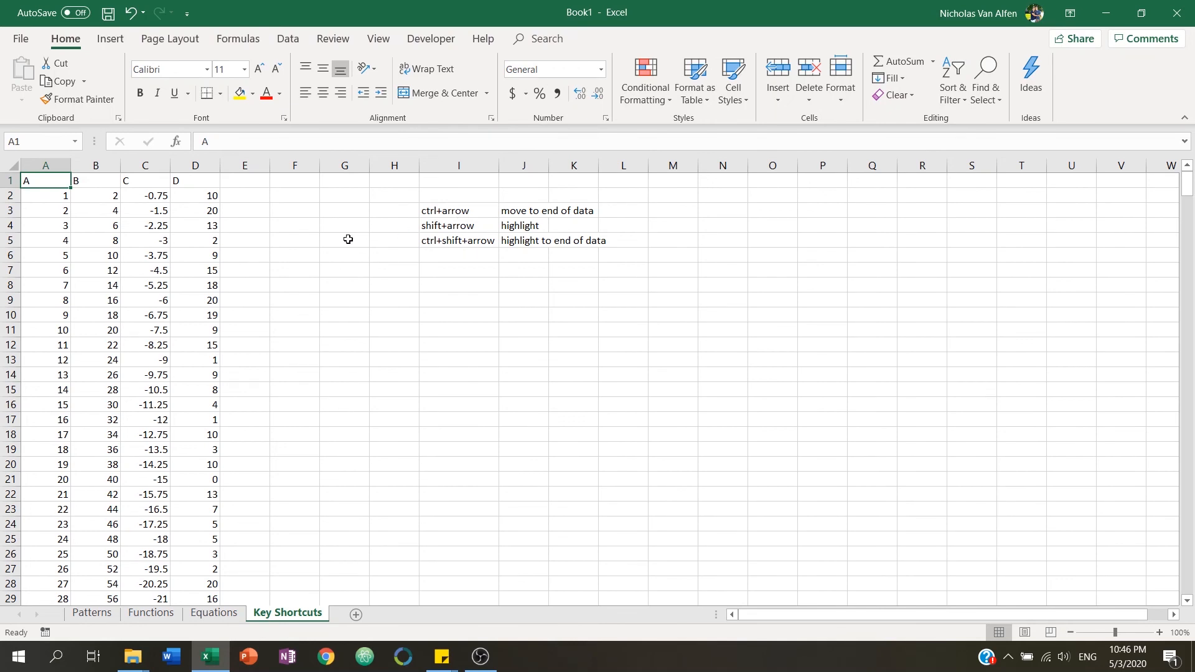
Extend the selection one cell at a time from A1 until it covers A1:D6.
key(shift+Right)
key(shift+Down)
key(shift+Down)
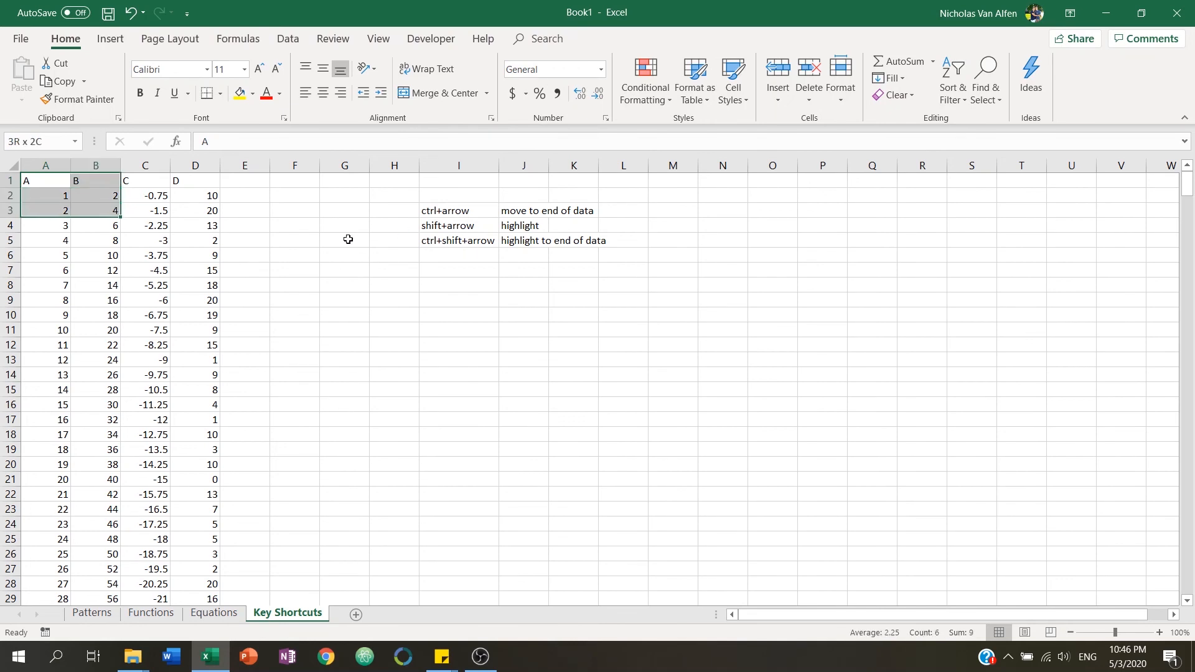
key(shift+Down)
key(shift+Right)
key(shift+Down)
key(shift+Right)
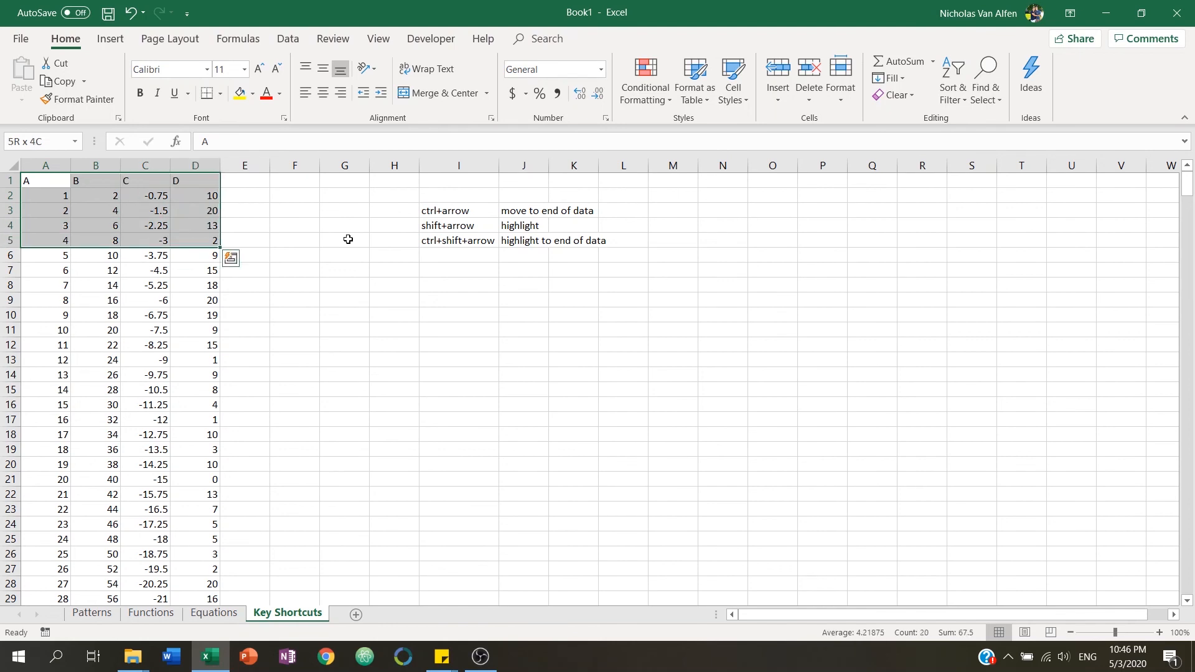
key(shift+Down)
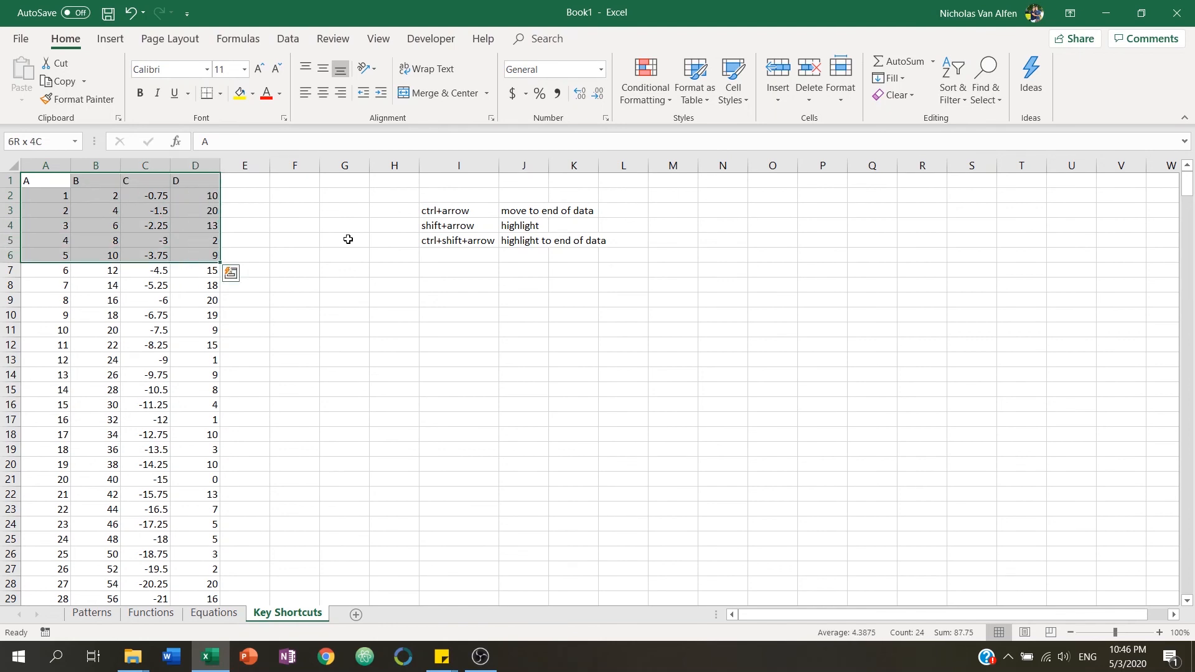
key(shift+Down)
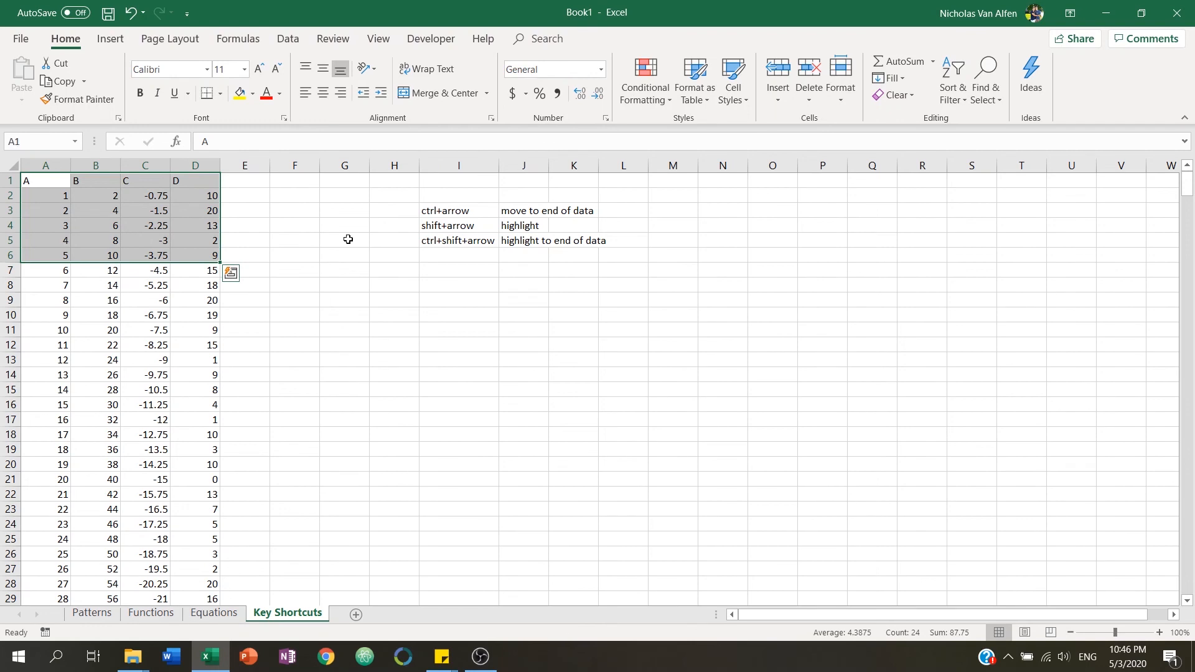
Drag-select the range A1:D10, then return to cell A1.
click(56, 344)
drag(44, 179, 214, 315)
click(54, 181)
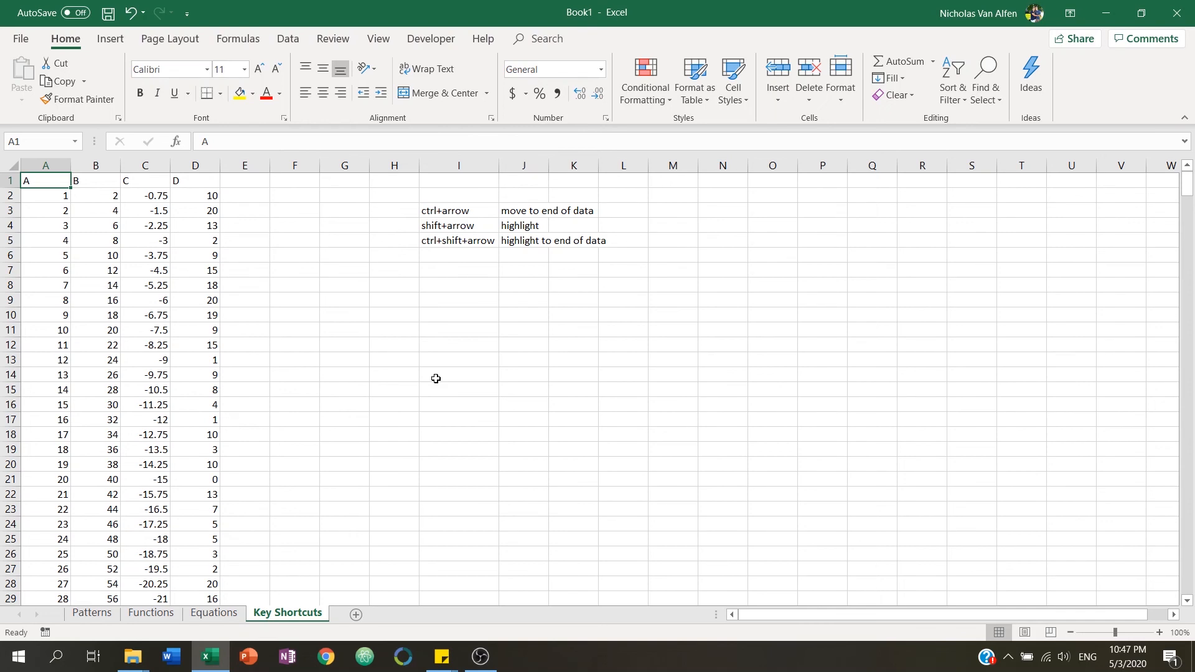
Highlight from A1 to the end of column A's data, then across the header row to column D, and down column A again.
key(ctrl+shift+Down)
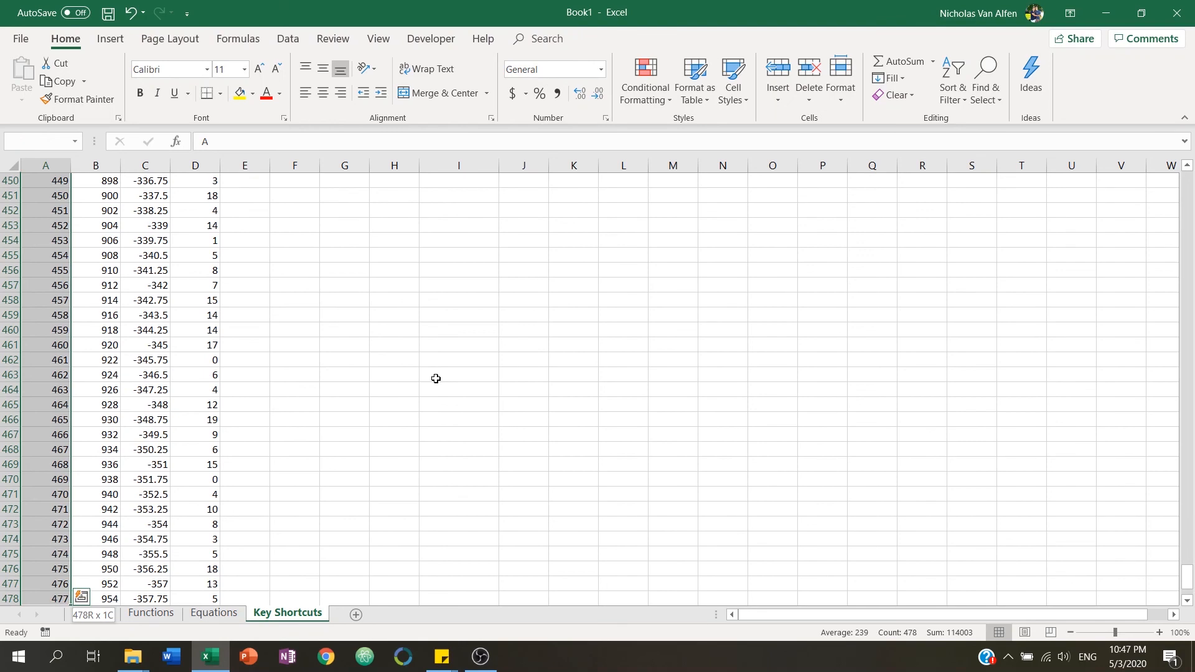
key(ctrl+Home)
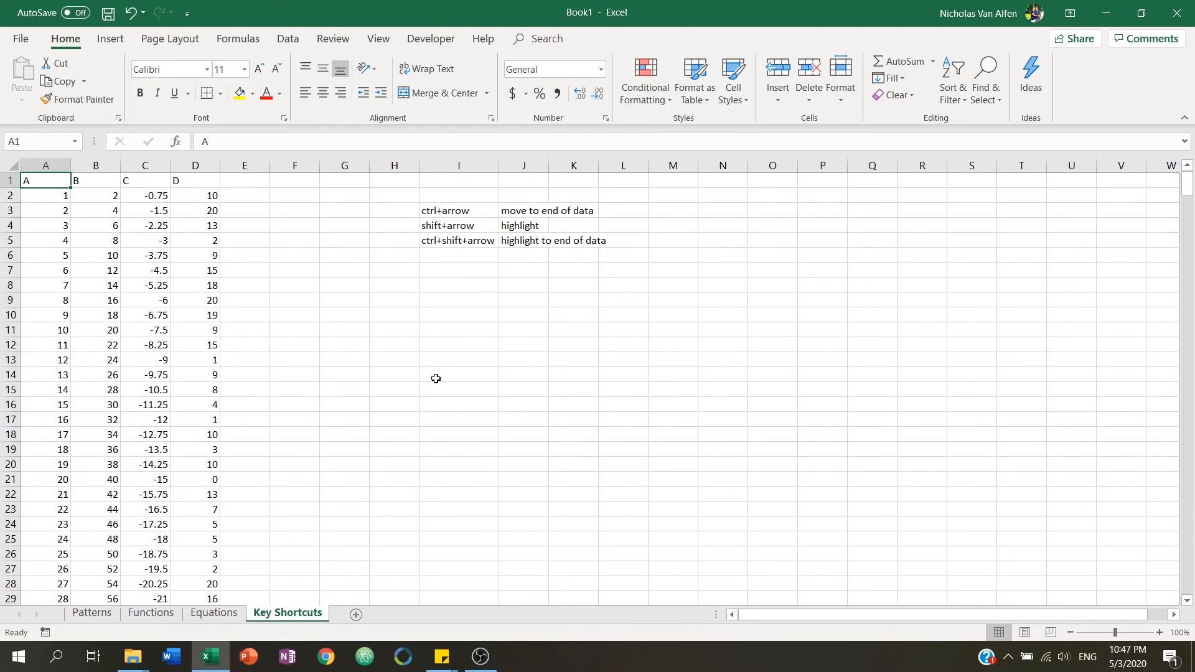
key(ctrl+shift+Right)
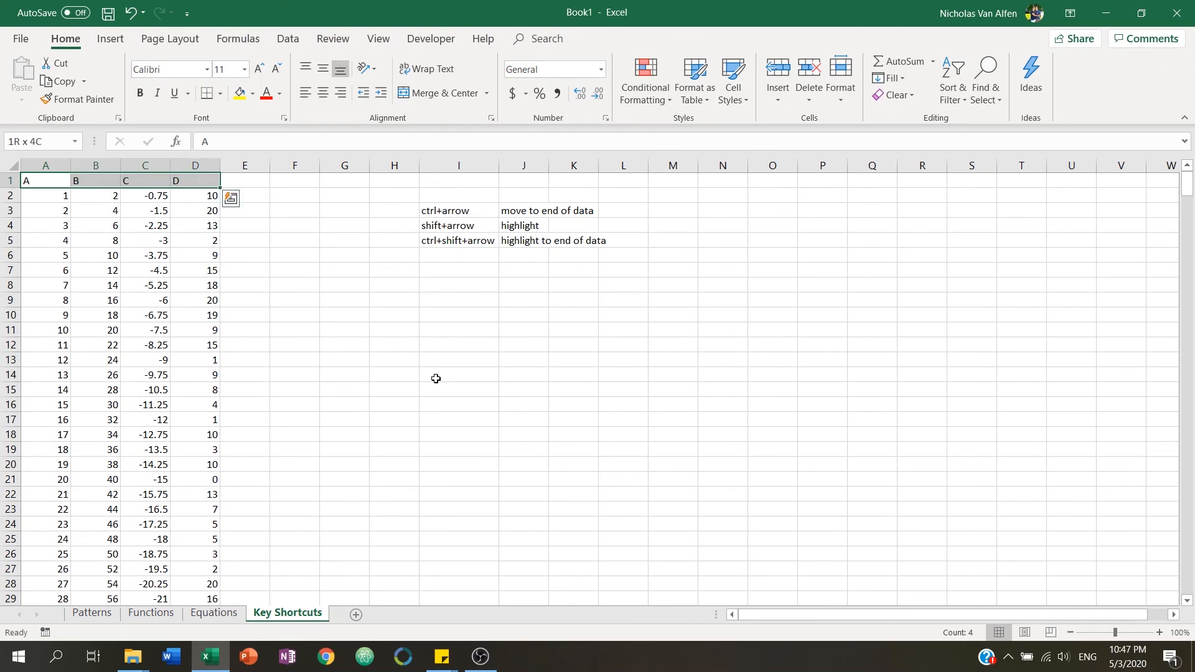
key(ctrl+shift+Left)
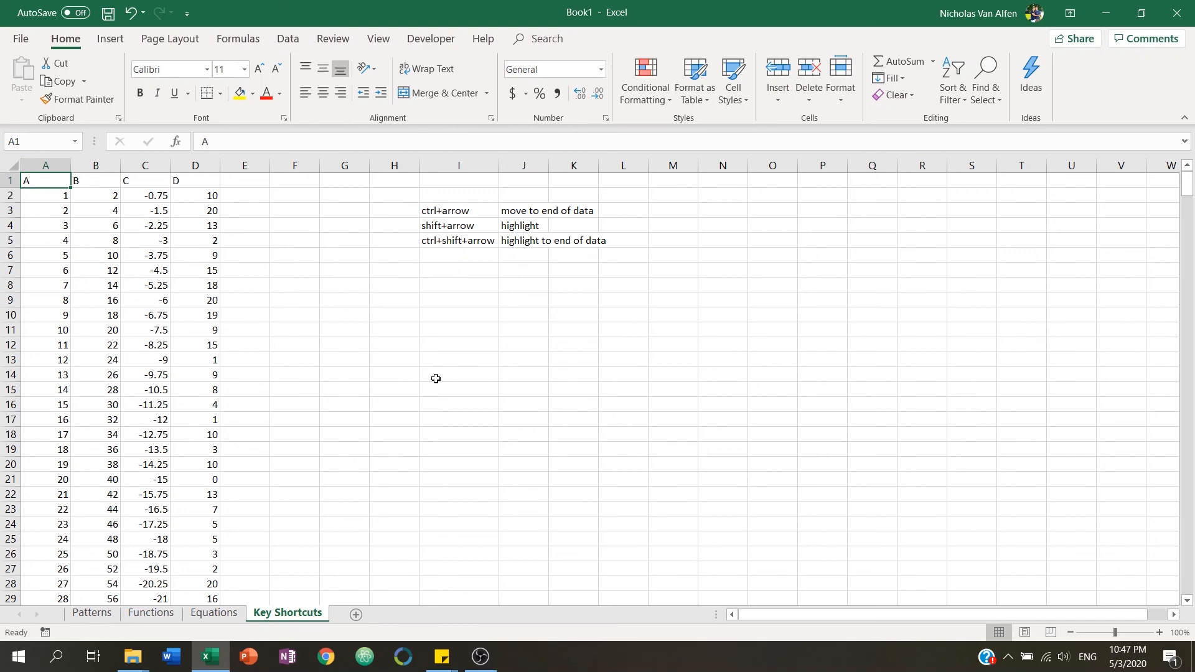
key(ctrl+shift+Down)
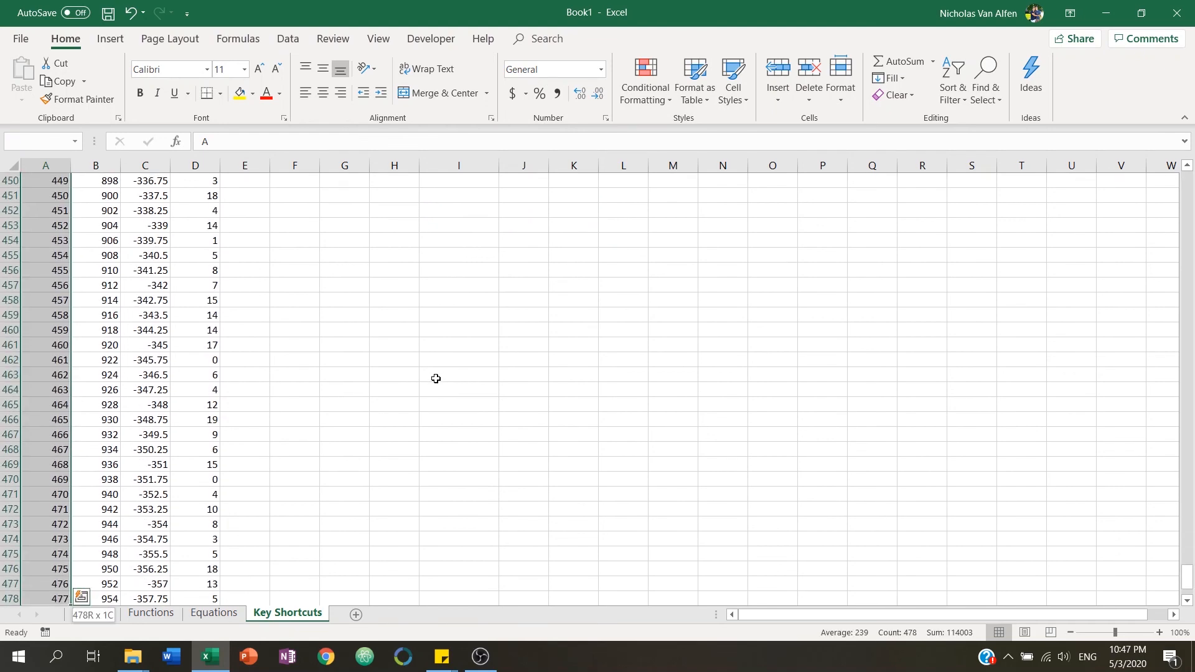
Extend the column A selection across to column D and back to the end of data, ending with A1:D478 selected.
key(ctrl+shift+Right)
key(ctrl+shift+Left)
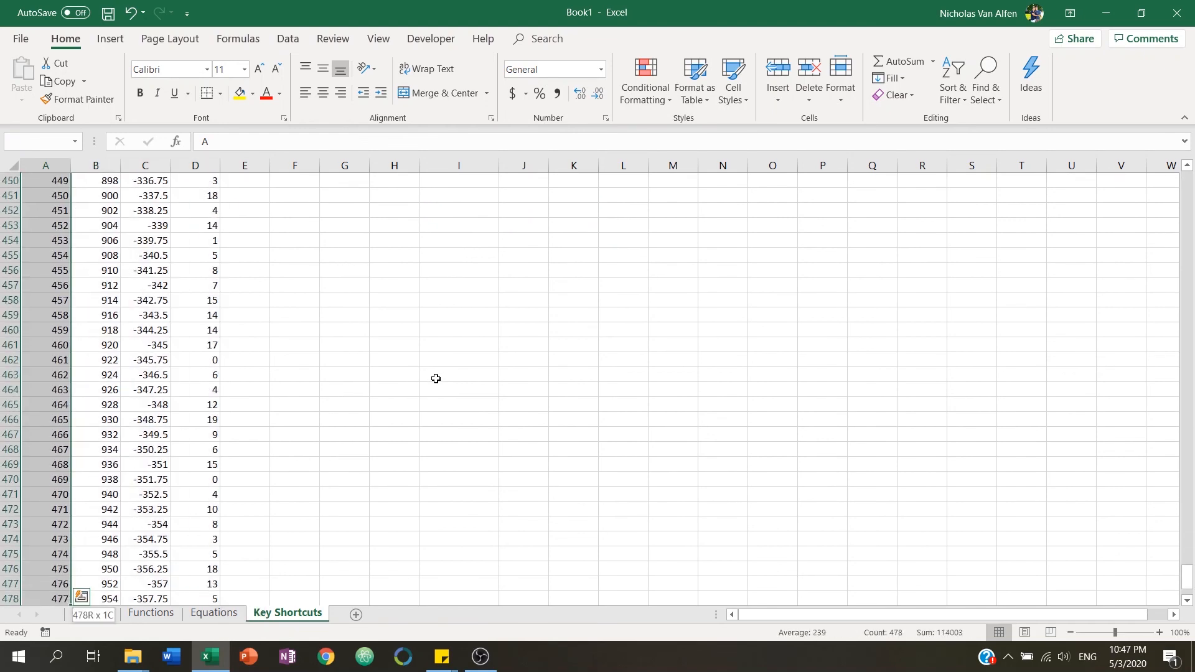
key(ctrl+shift+Right)
key(ctrl+shift+Left)
key(ctrl+shift+Right)
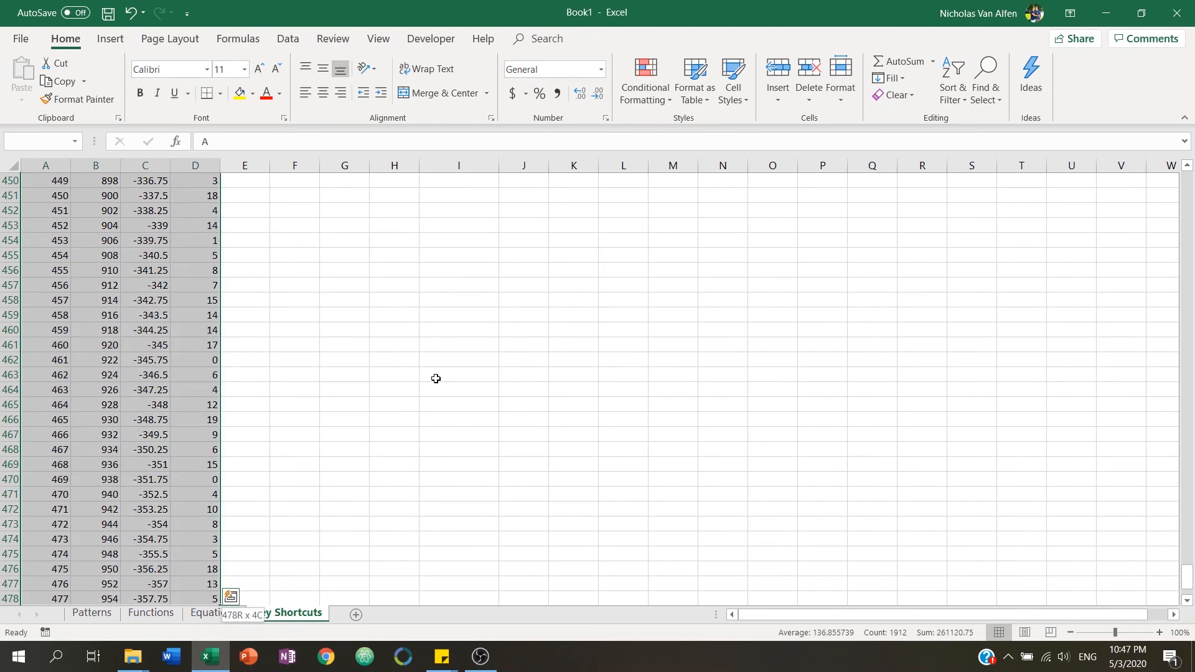
Extend the selection down past the blank rows into the next data block, then back up to row 478.
key(ctrl+shift+Down)
key(shift+Down)
key(shift+Down)
key(shift+Down)
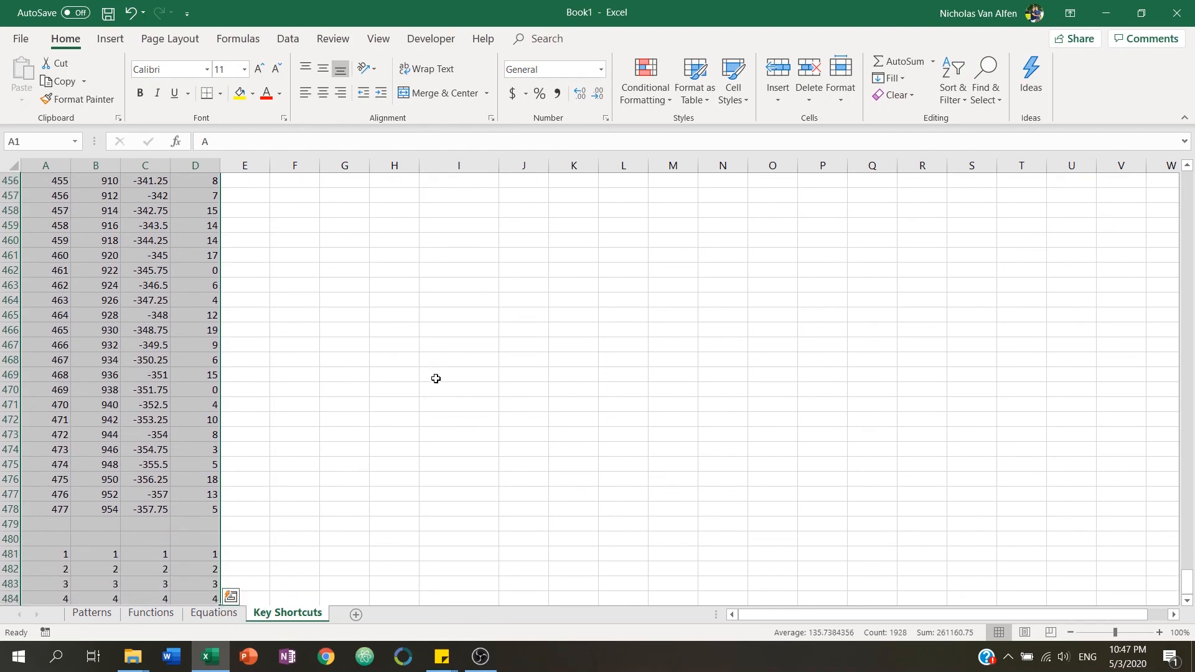
key(ctrl+shift+Up)
key(ctrl+shift+Up)
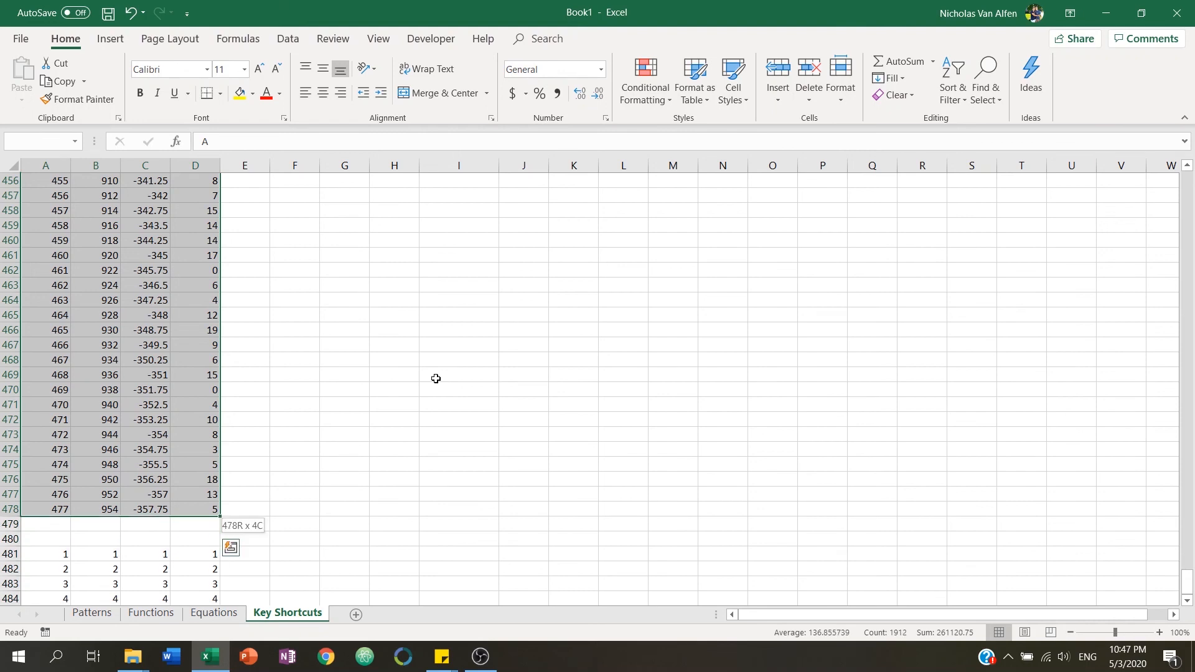
Select from D478 to the start of its row, then extend up to select A1:D478.
click(215, 507)
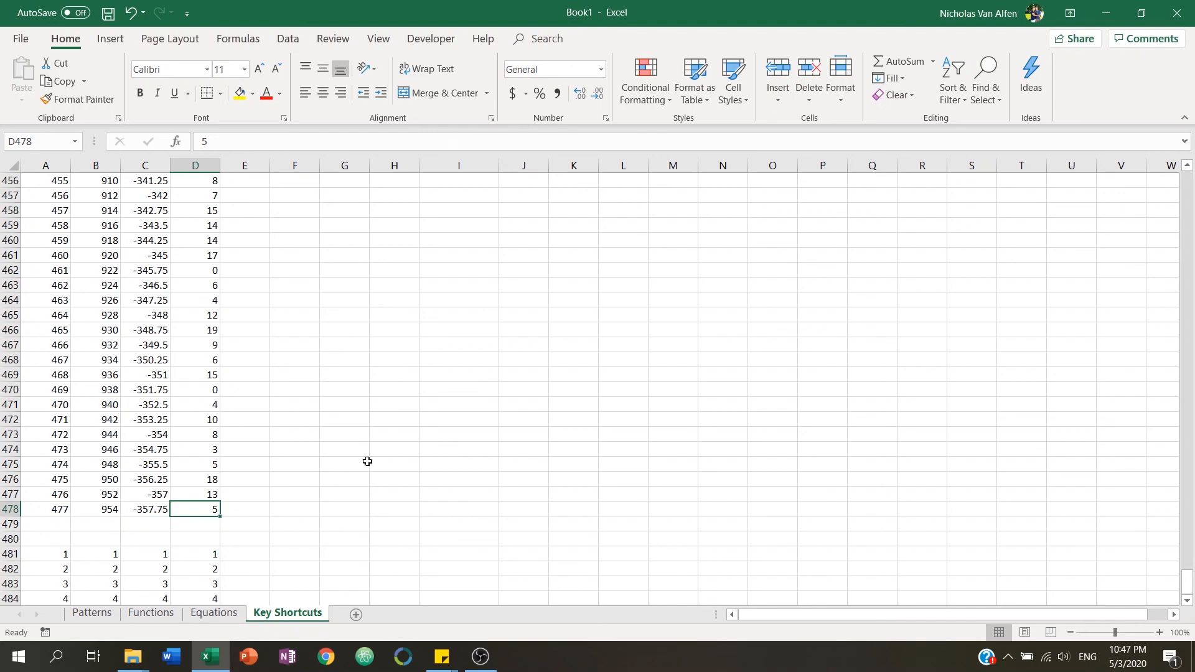
key(ctrl+shift+Left)
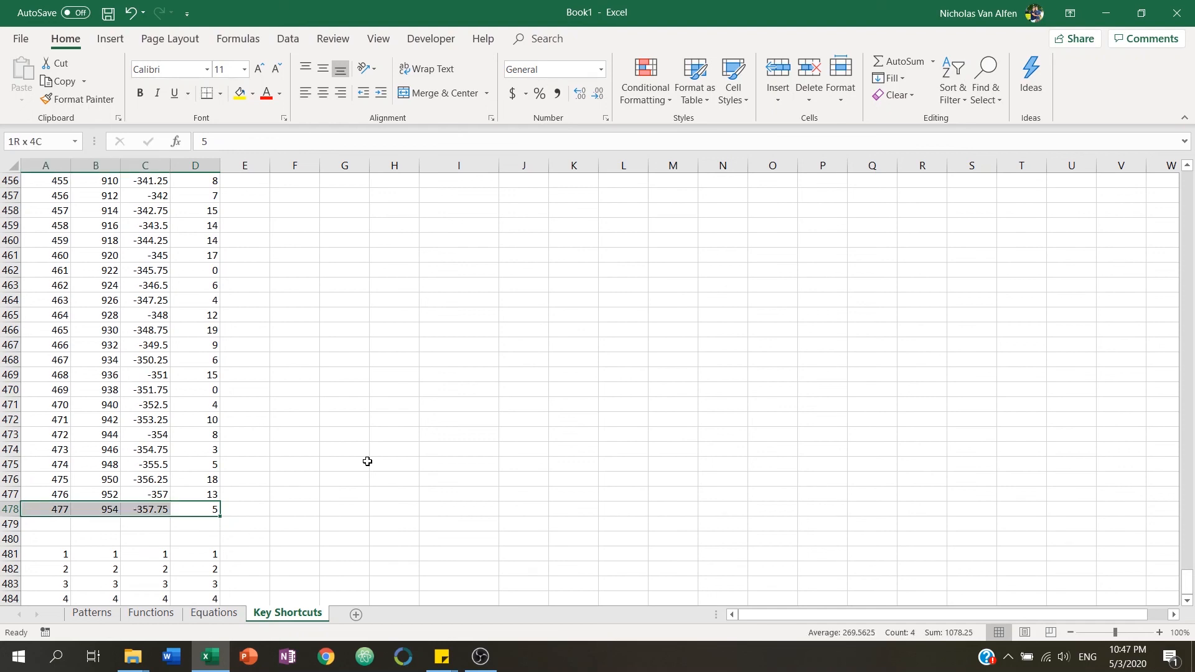
key(ctrl+shift+Up)
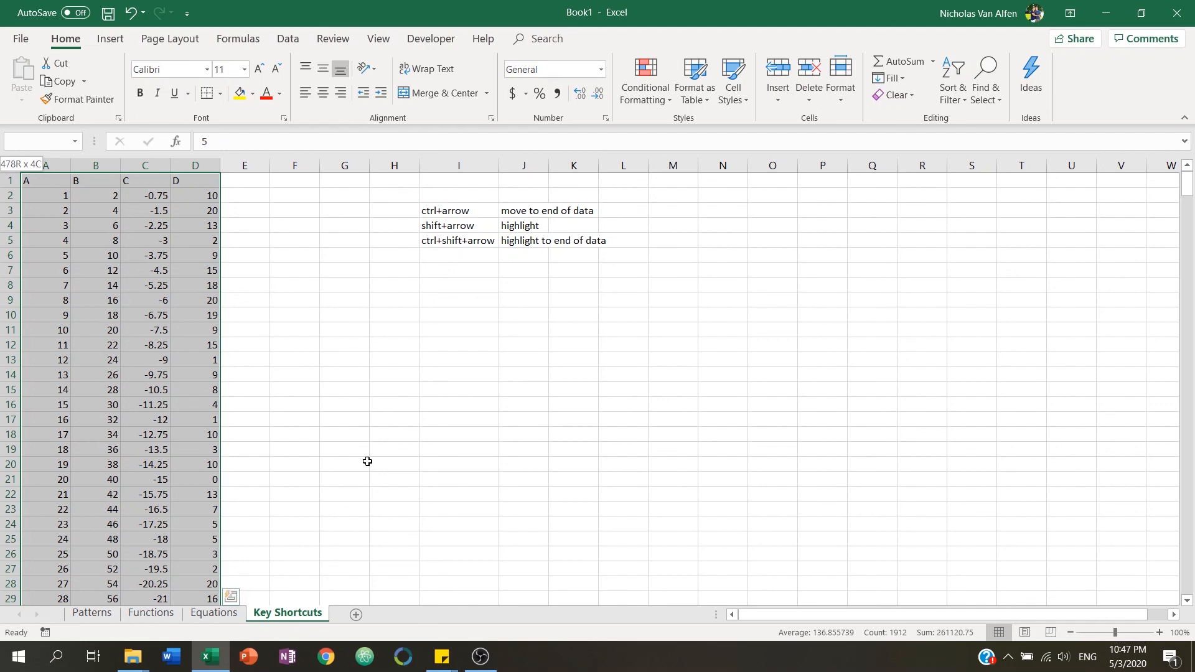
Shrink and grow the selection one row at a time from its top edge.
key(shift+Down)
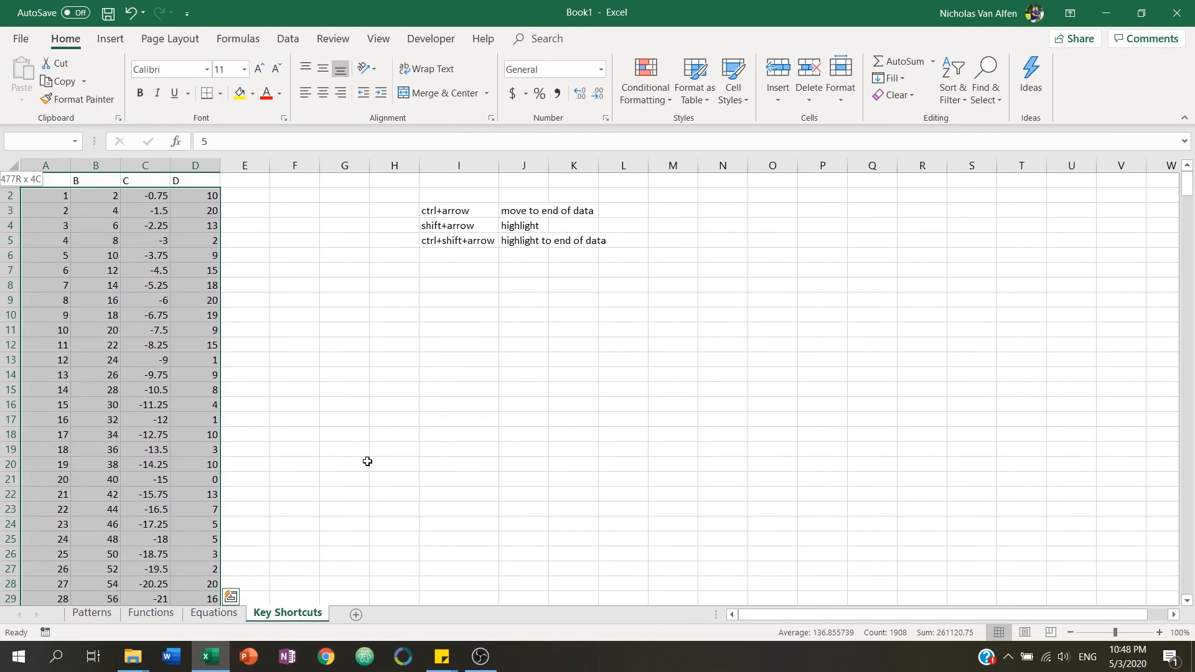
key(shift+Up)
key(shift+Down)
key(shift+Down)
key(shift+Down)
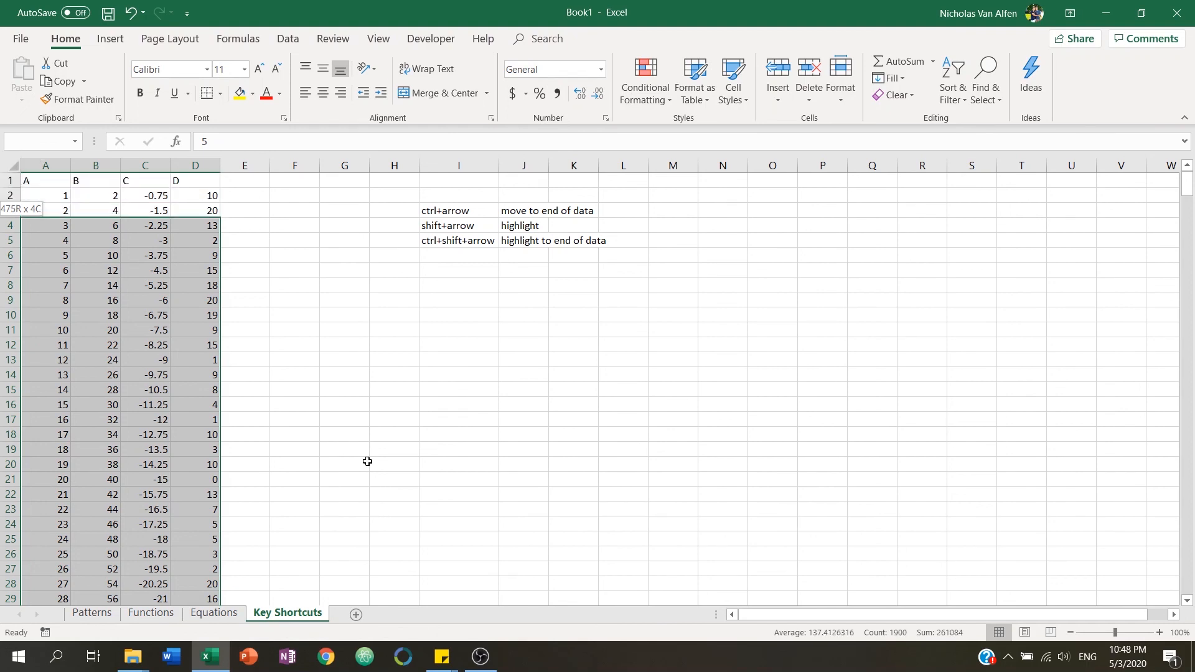
key(shift+Up)
key(shift+Up)
key(shift+Up)
key(shift+Down)
key(shift+Down)
key(shift+Up)
key(shift+Up)
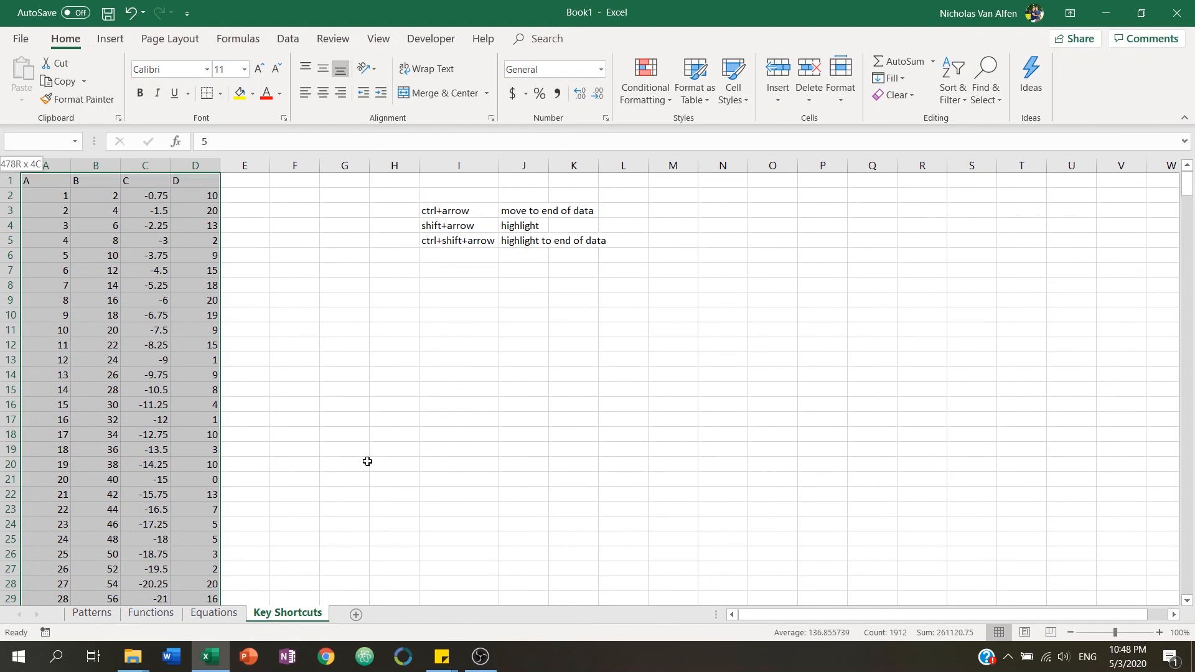
key(shift+Down)
key(shift+Down)
key(shift+Up)
key(shift+Up)
key(shift+Down)
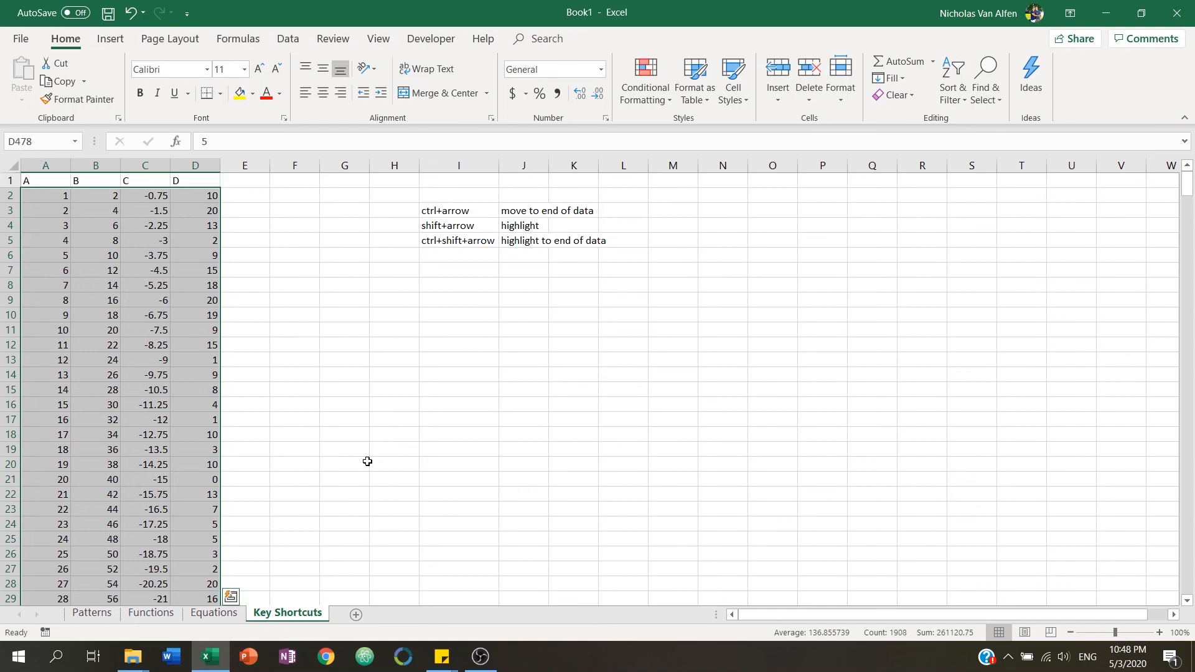
click(317, 305)
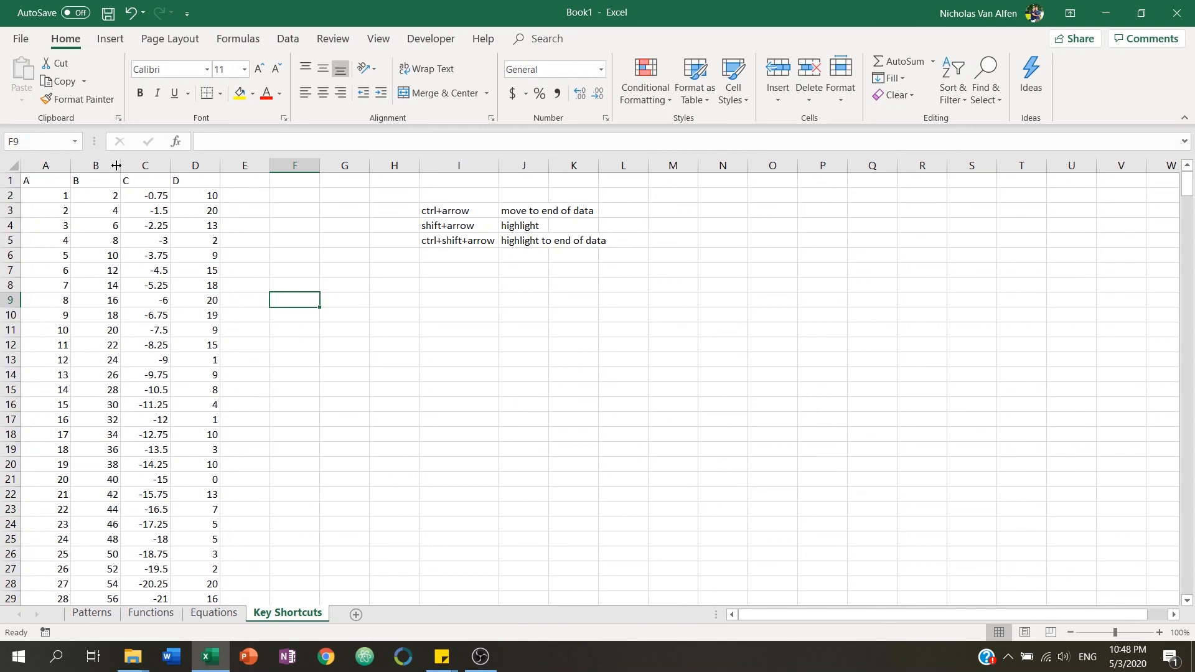
click(80, 183)
click(79, 193)
drag(61, 179, 87, 287)
click(99, 211)
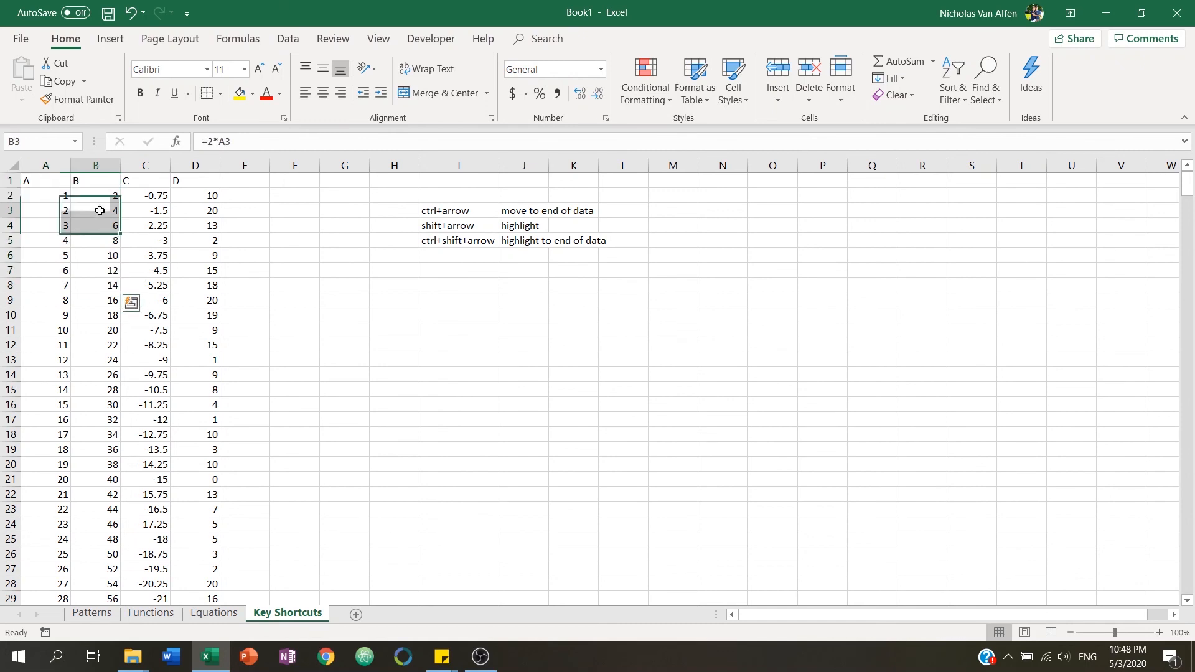
Insert a blank column before column B.
click(95, 164)
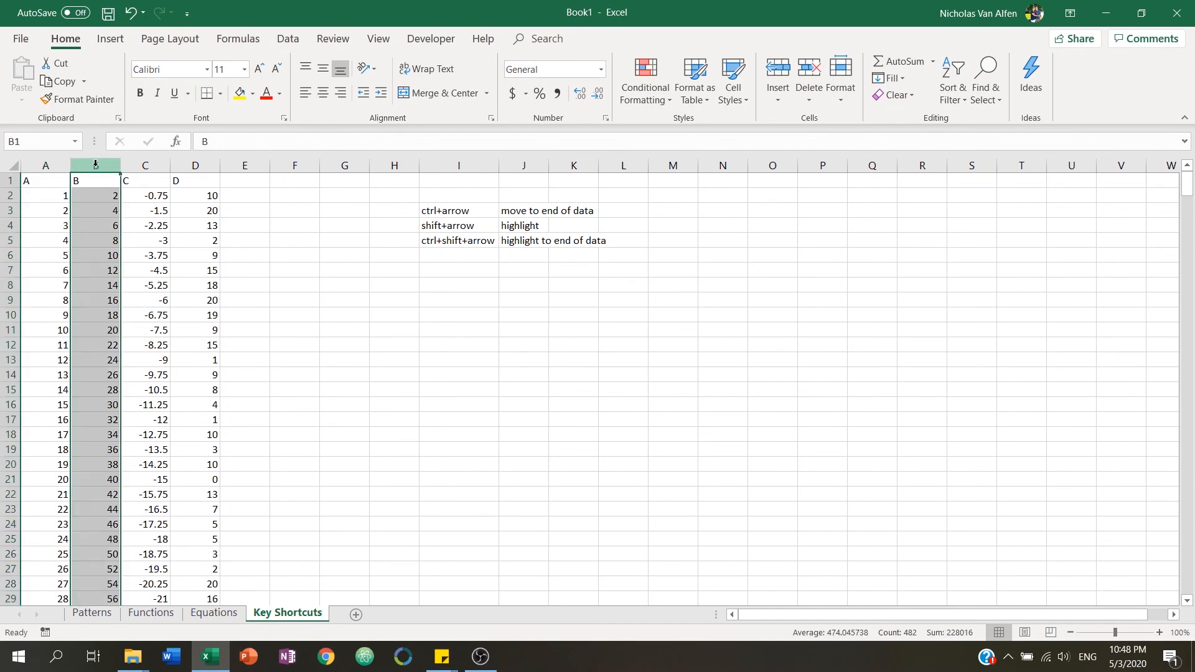
click(95, 182)
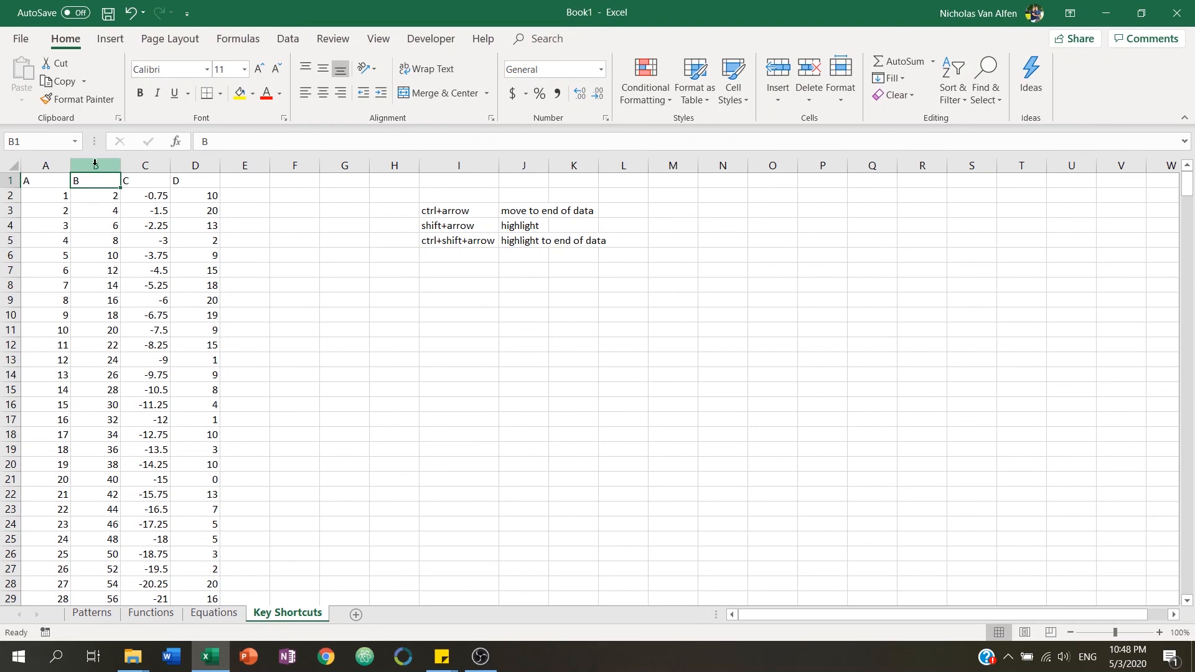
click(95, 163)
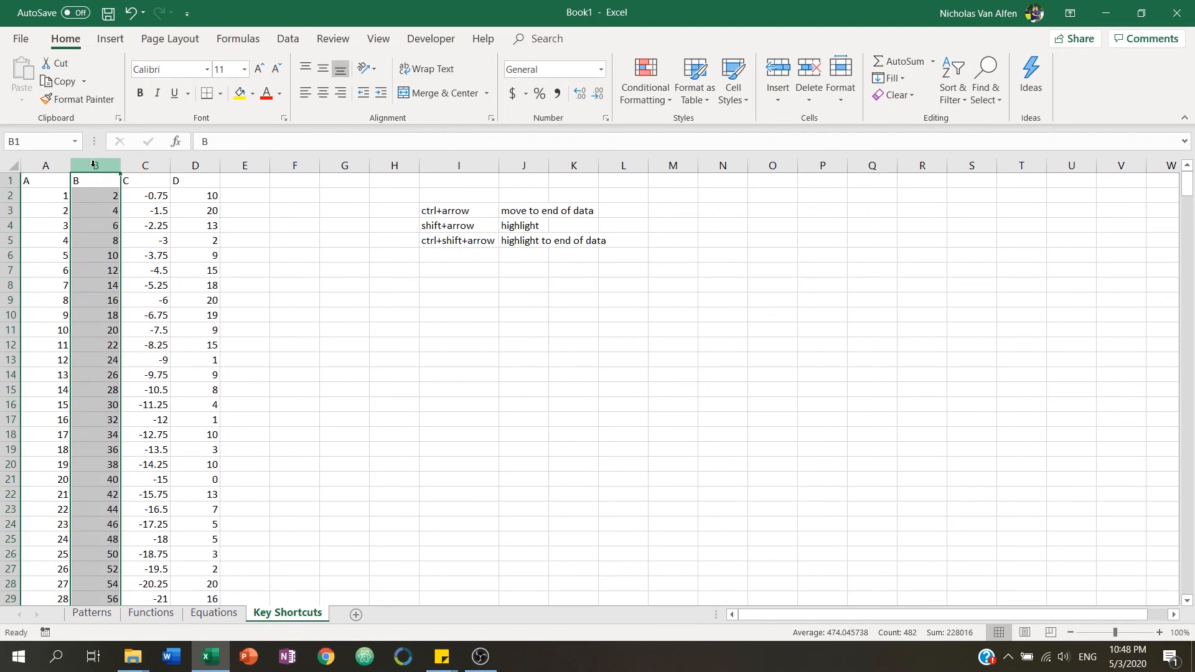
right_click(94, 164)
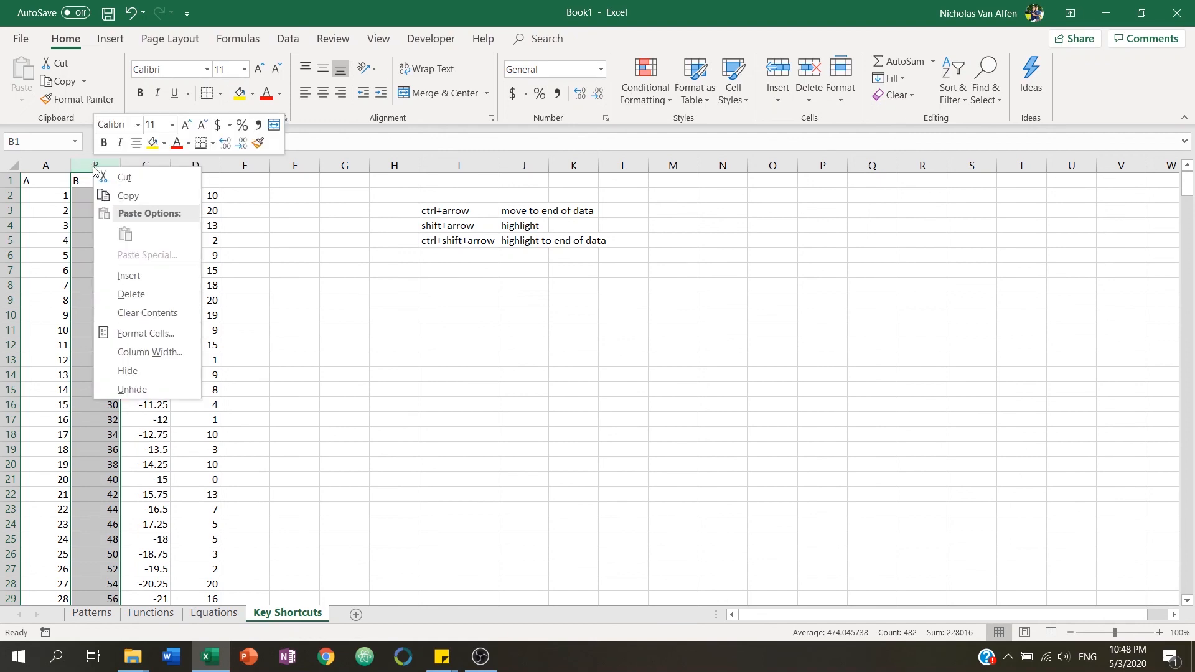
click(139, 274)
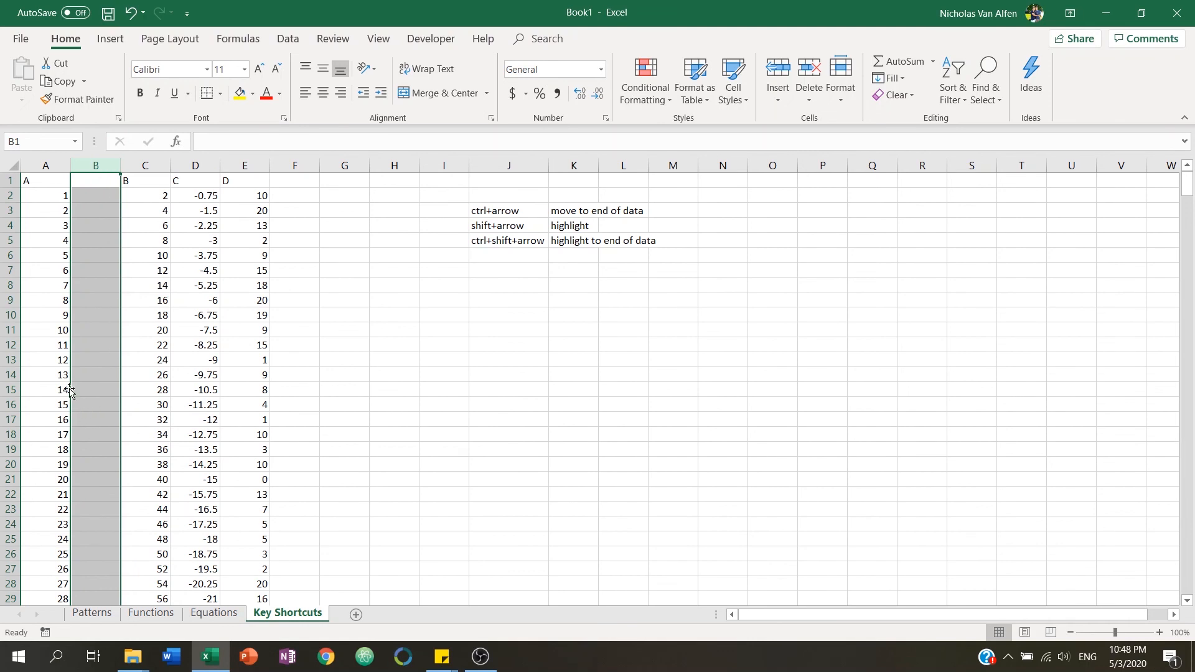
Insert a blank row above row 9, then delete that blank row again.
click(93, 324)
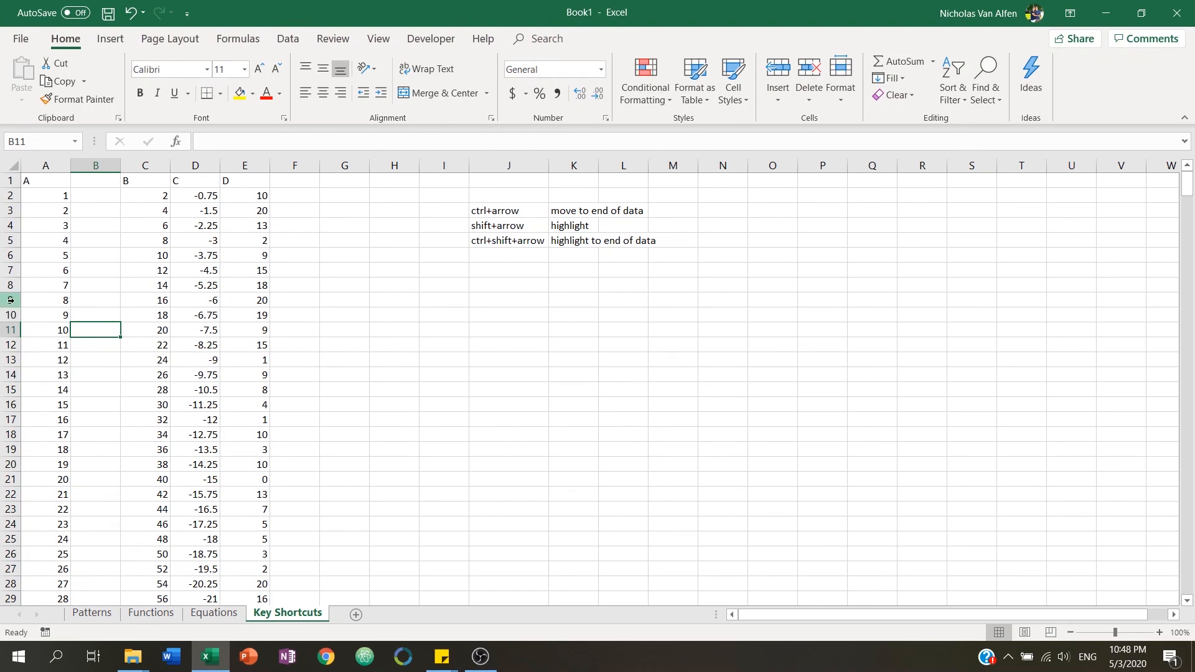
click(10, 300)
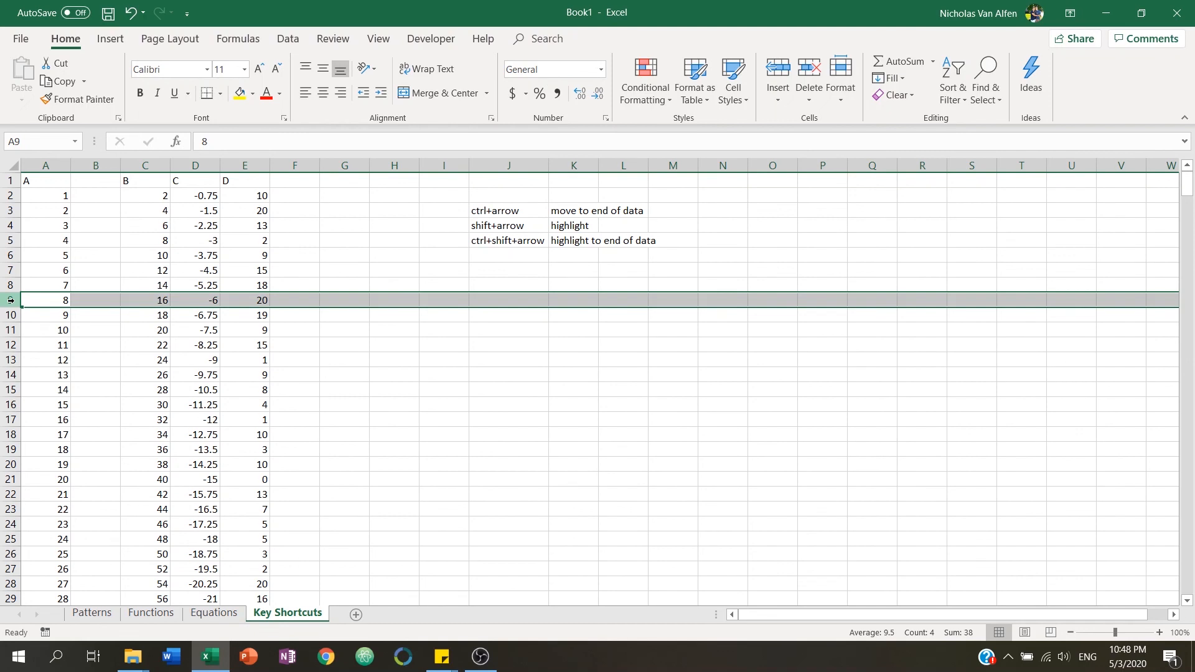
right_click(11, 300)
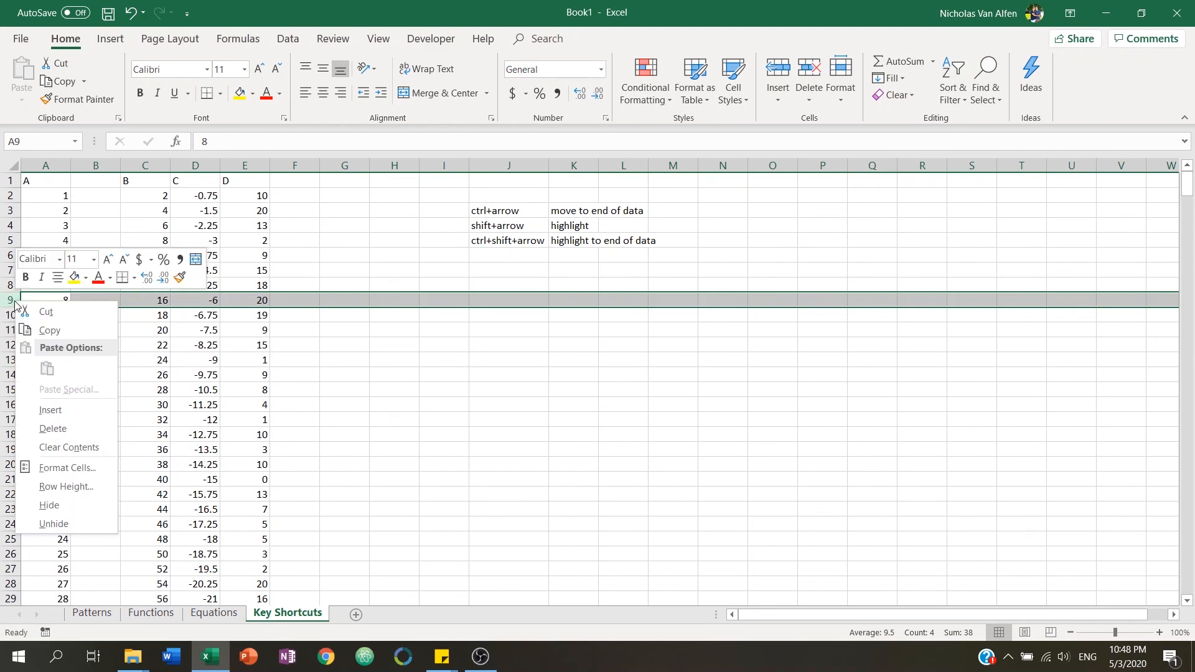
click(61, 413)
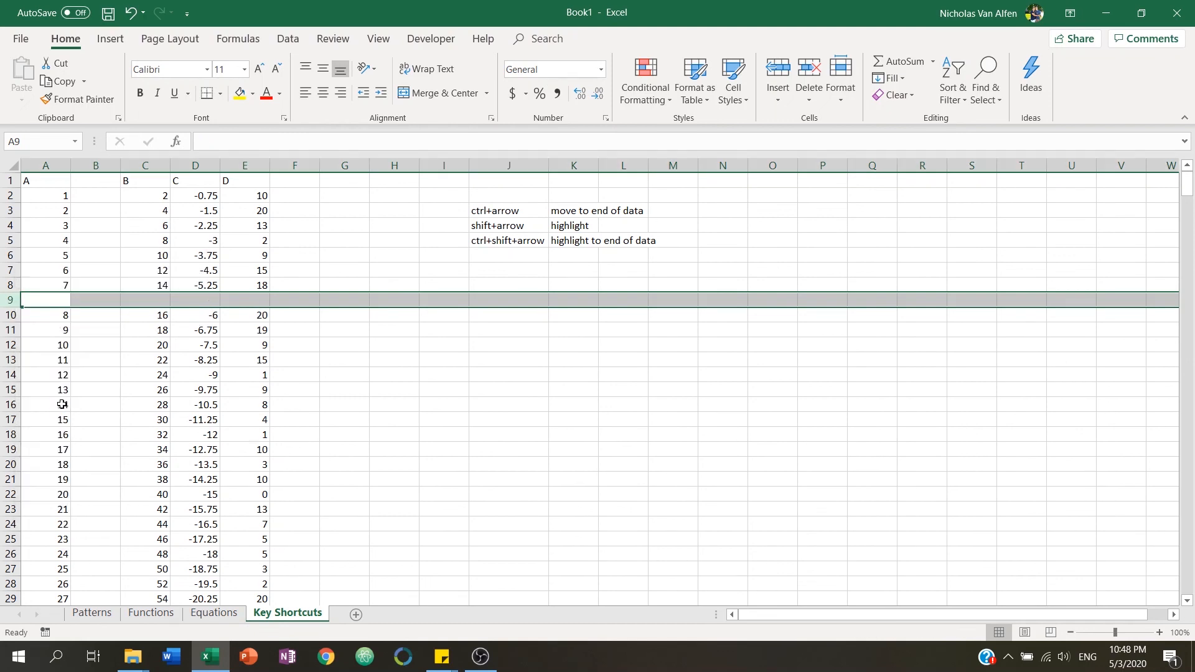
click(287, 330)
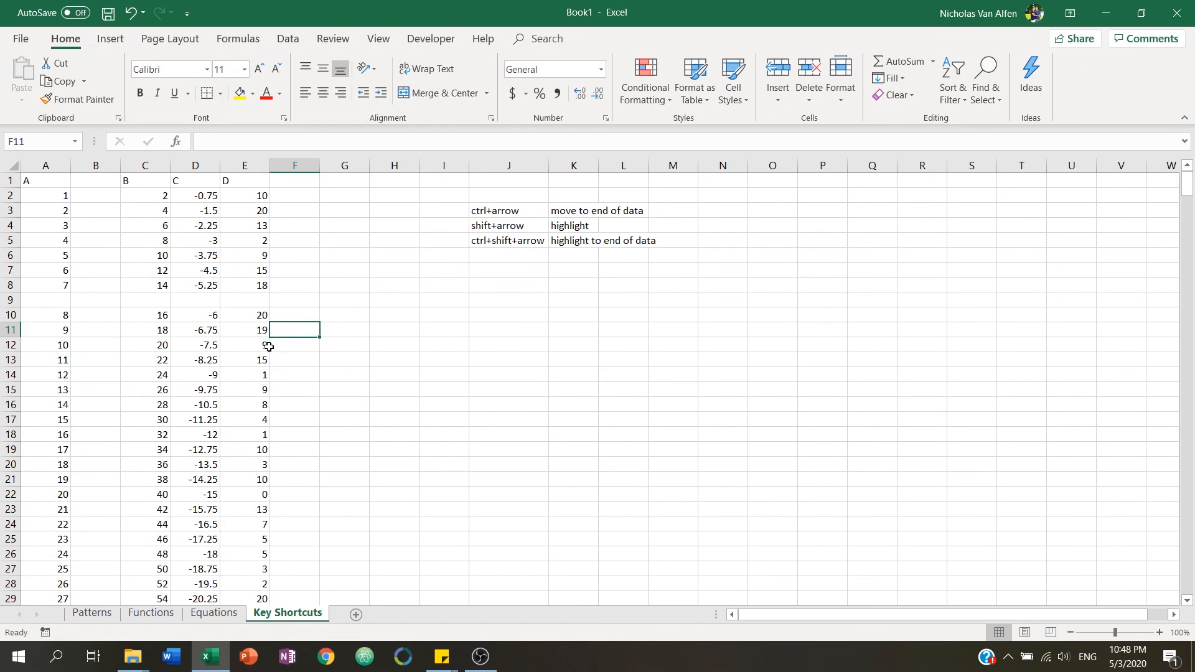
click(12, 300)
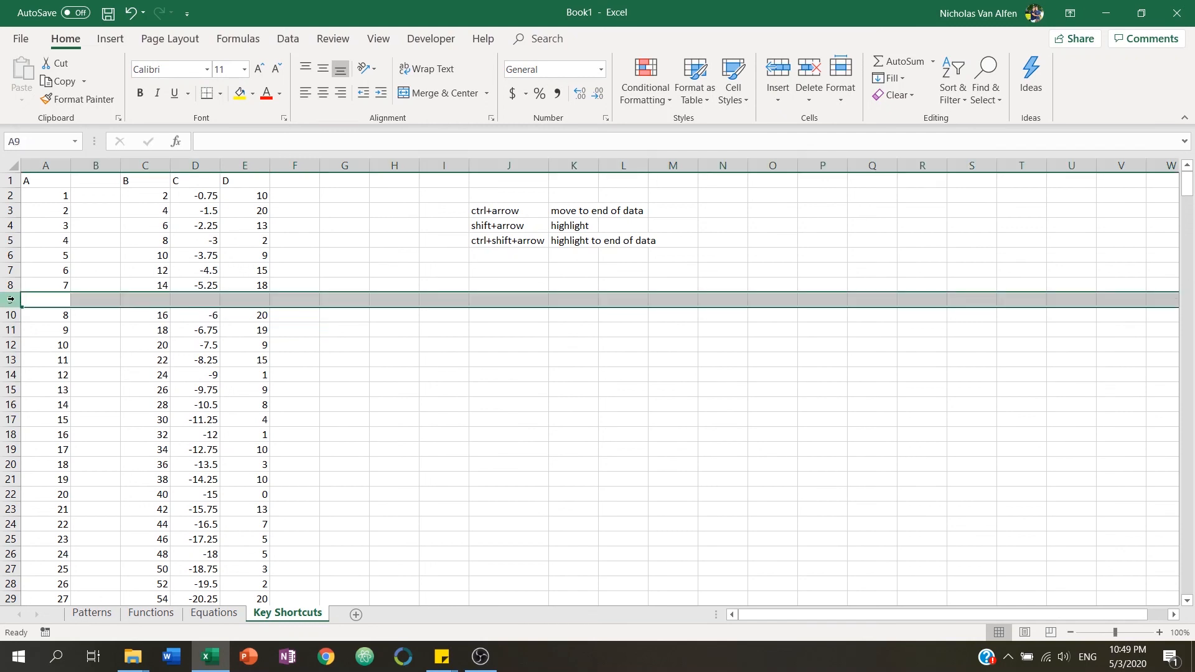
right_click(11, 300)
click(71, 423)
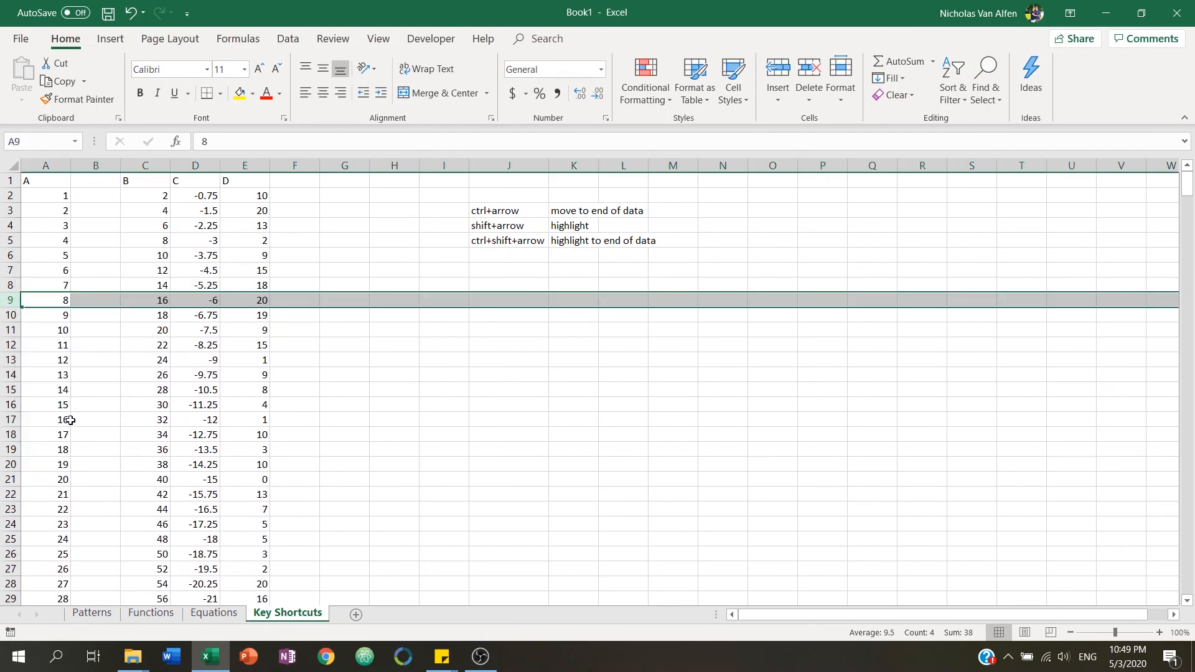
Delete the blank column B.
click(100, 167)
right_click(100, 167)
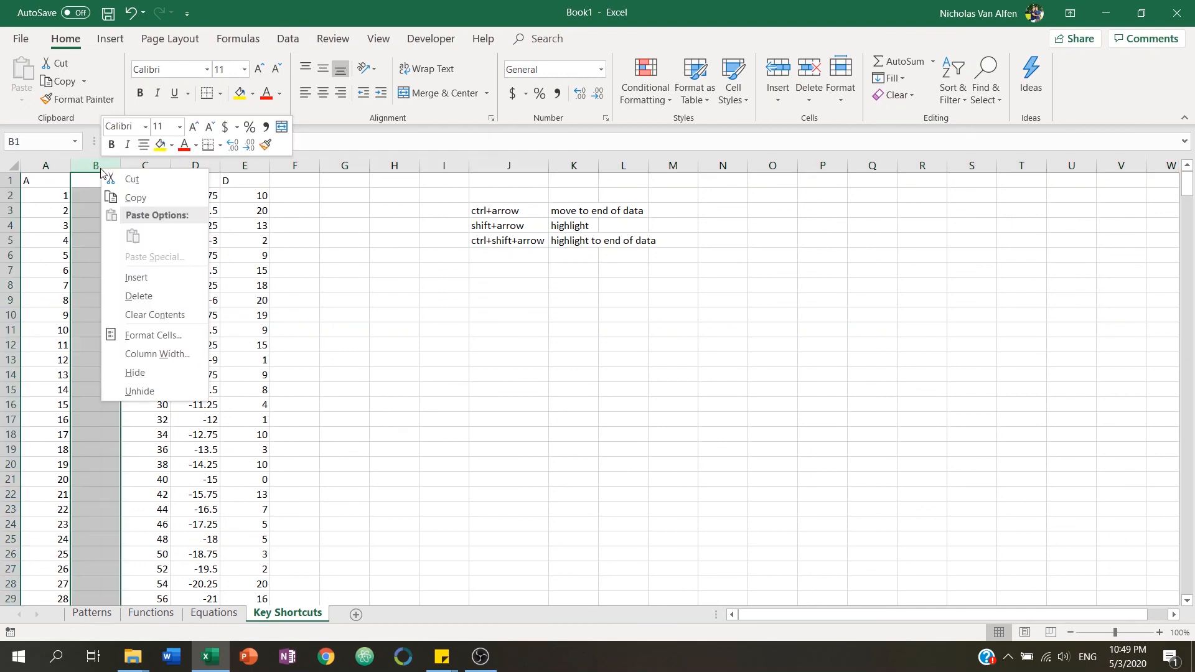
click(139, 294)
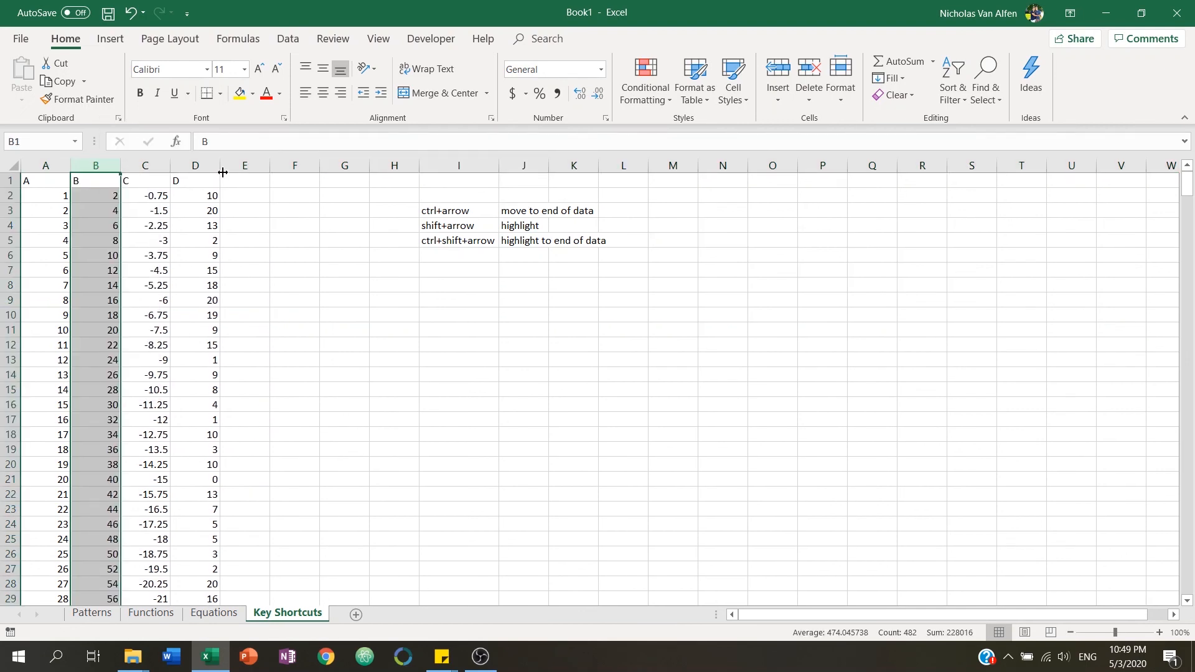
Enter 'Really Long Column Header' in F1 and 'Second Header' in G1.
click(285, 185)
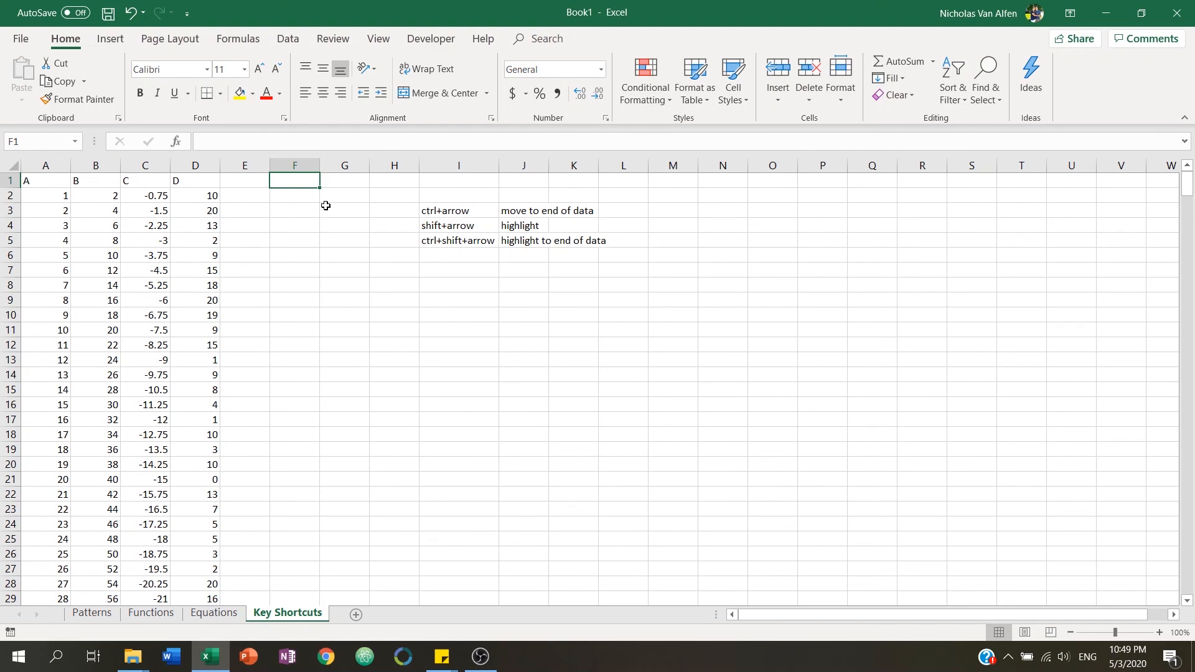
text(Really Long)
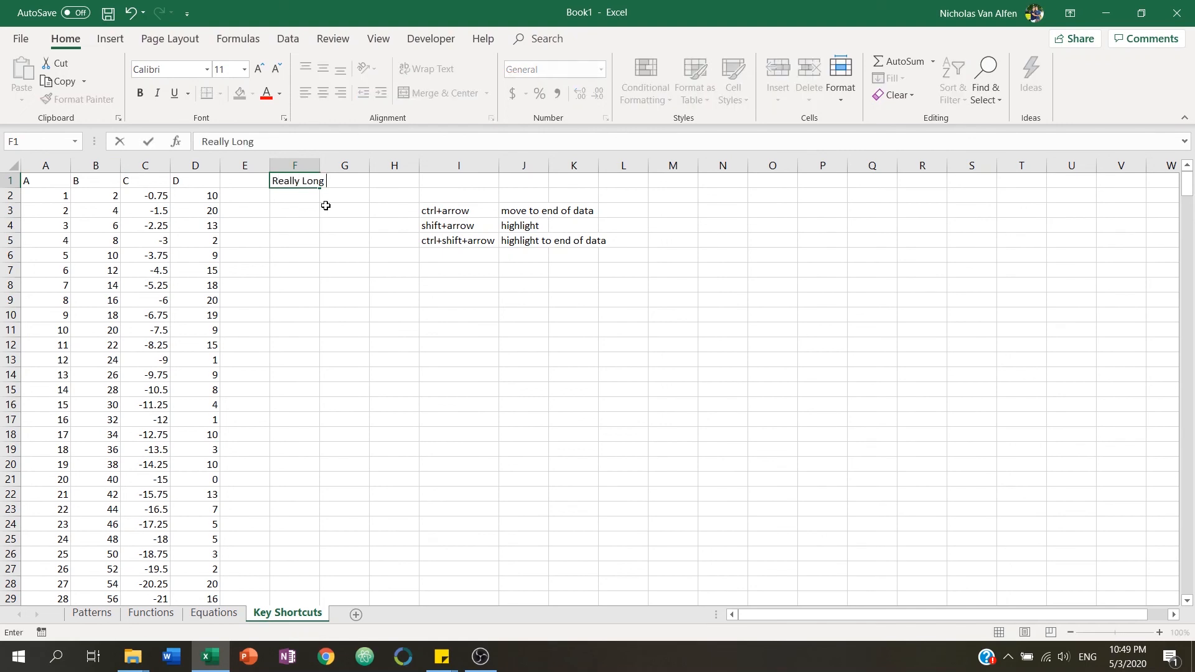
text( Column Header)
key(Return)
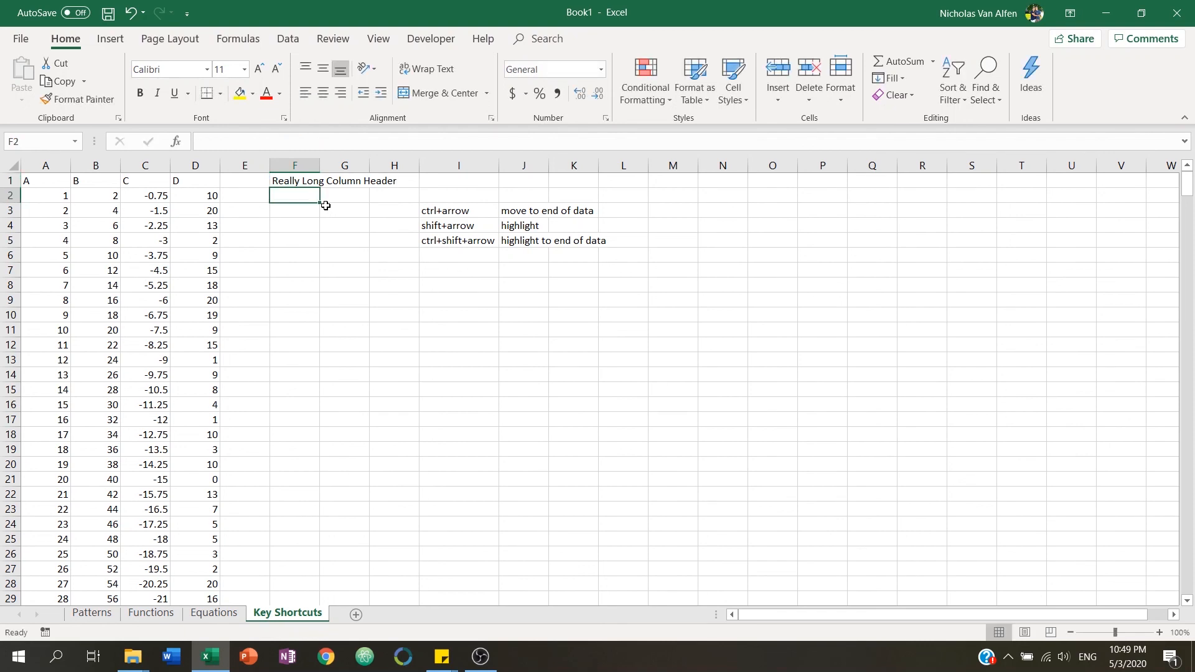
click(356, 181)
text(Second)
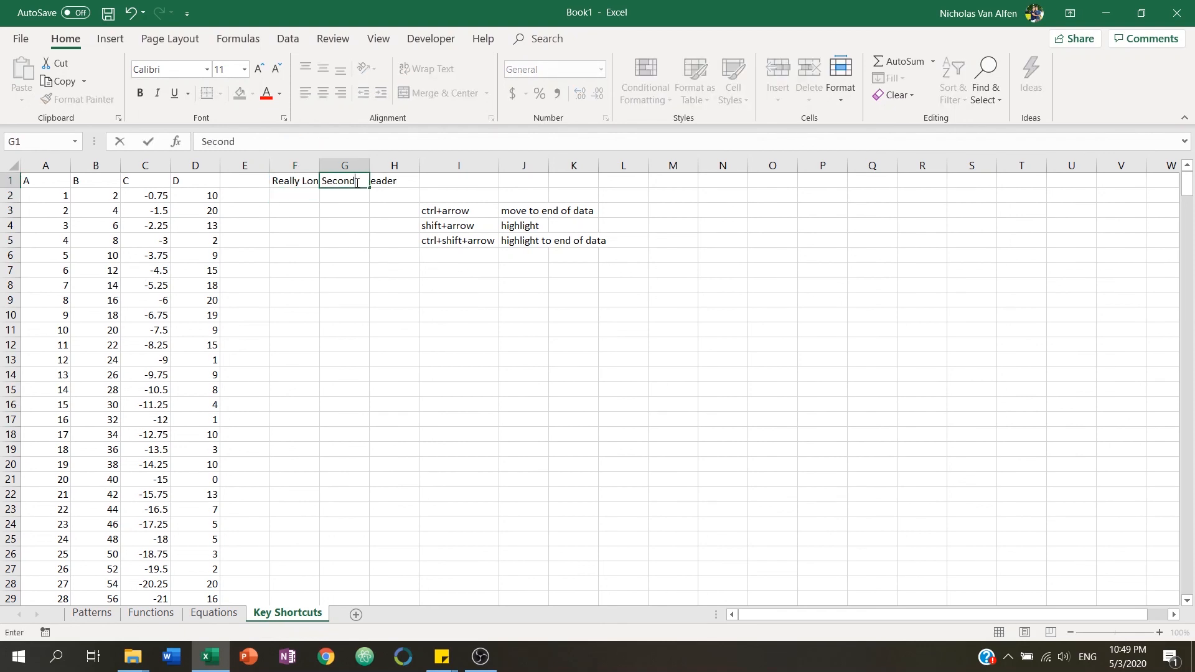
text( Header)
key(Return)
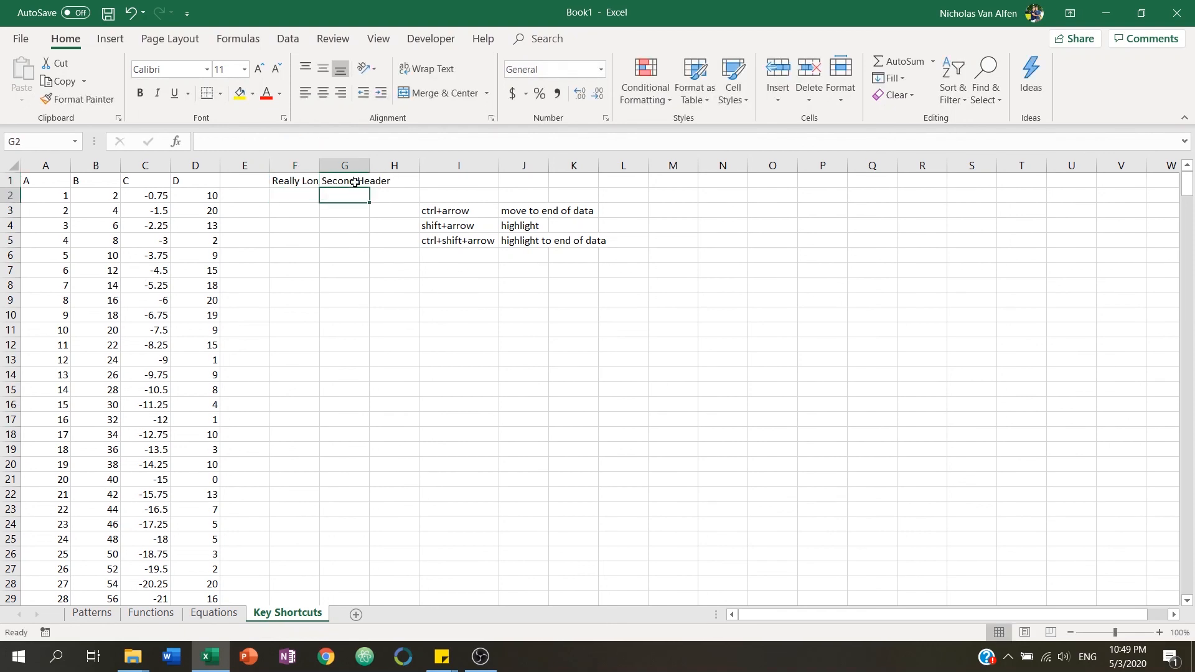
Resize column F by hand, then autofit its width to the long header text.
click(299, 181)
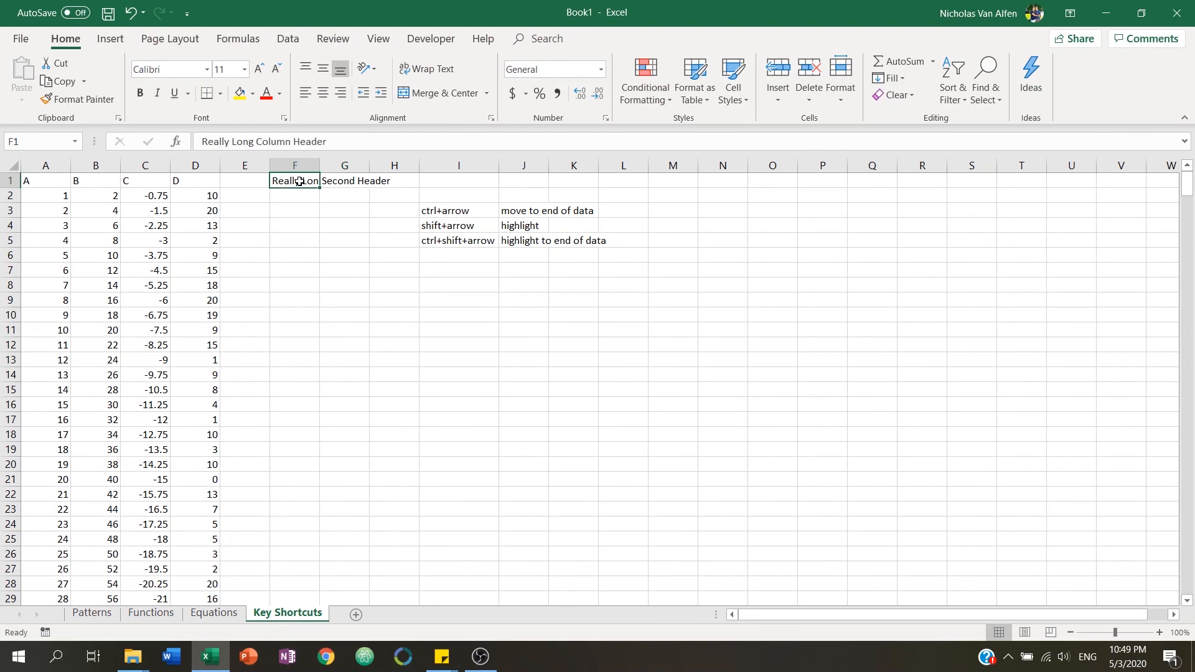
drag(320, 168, 406, 165)
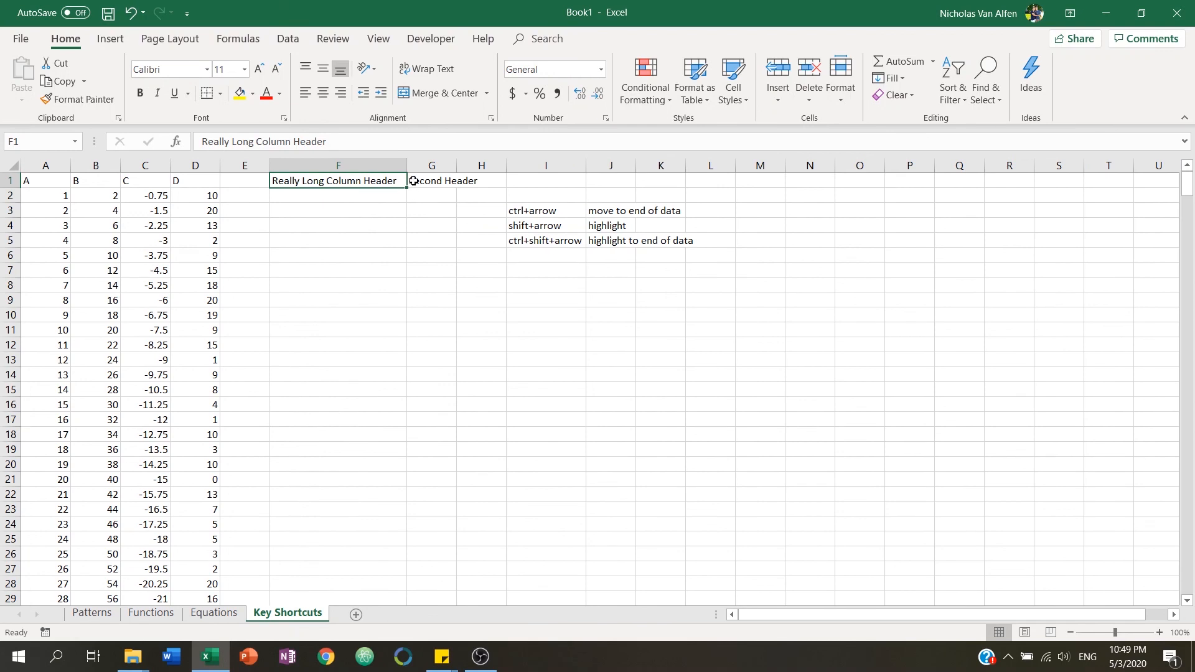
drag(408, 168, 346, 169)
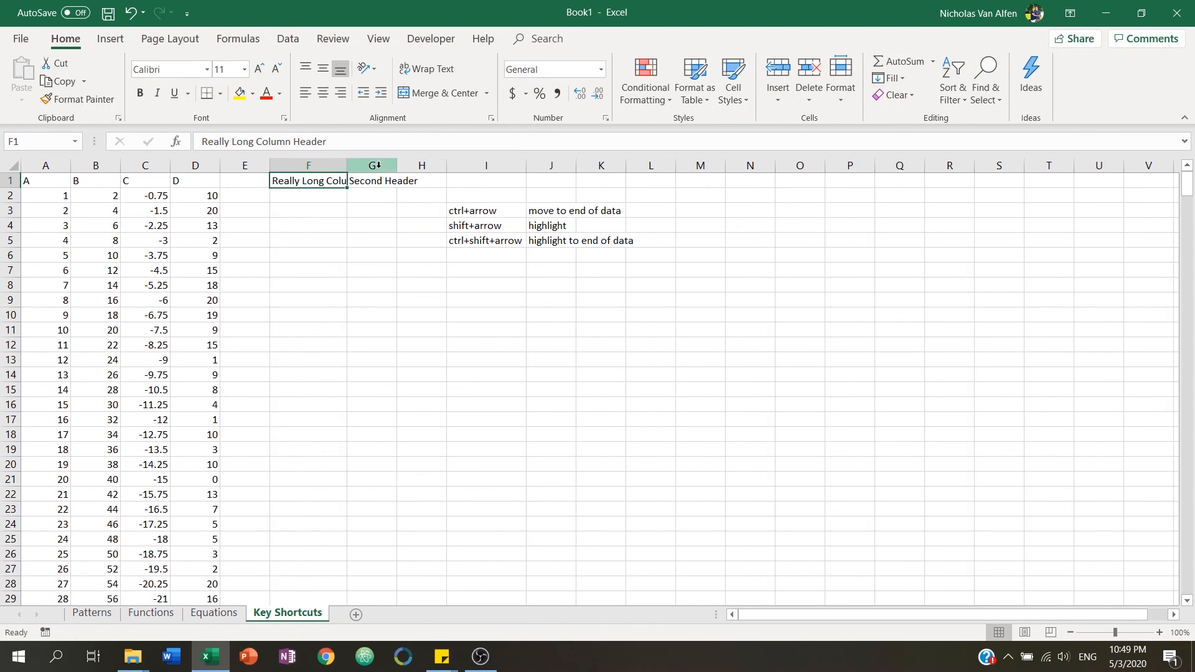
mouse_move(348, 168)
mouse_down()
mouse_move(400, 166)
mouse_move(340, 172)
mouse_up()
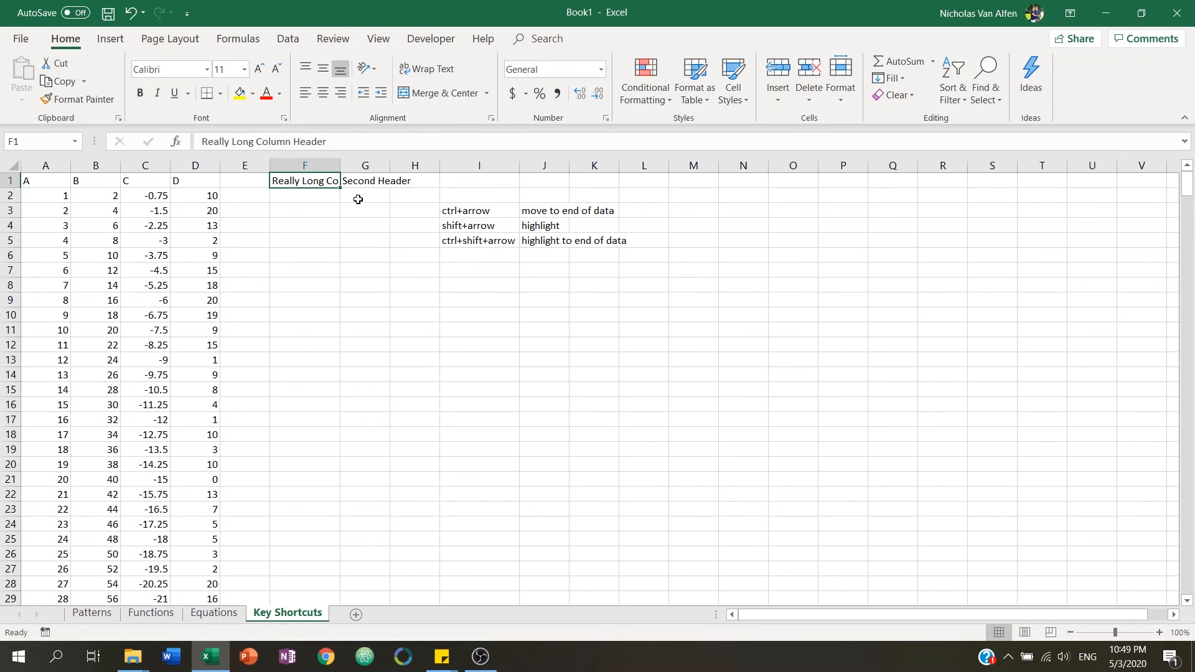
double_click(341, 166)
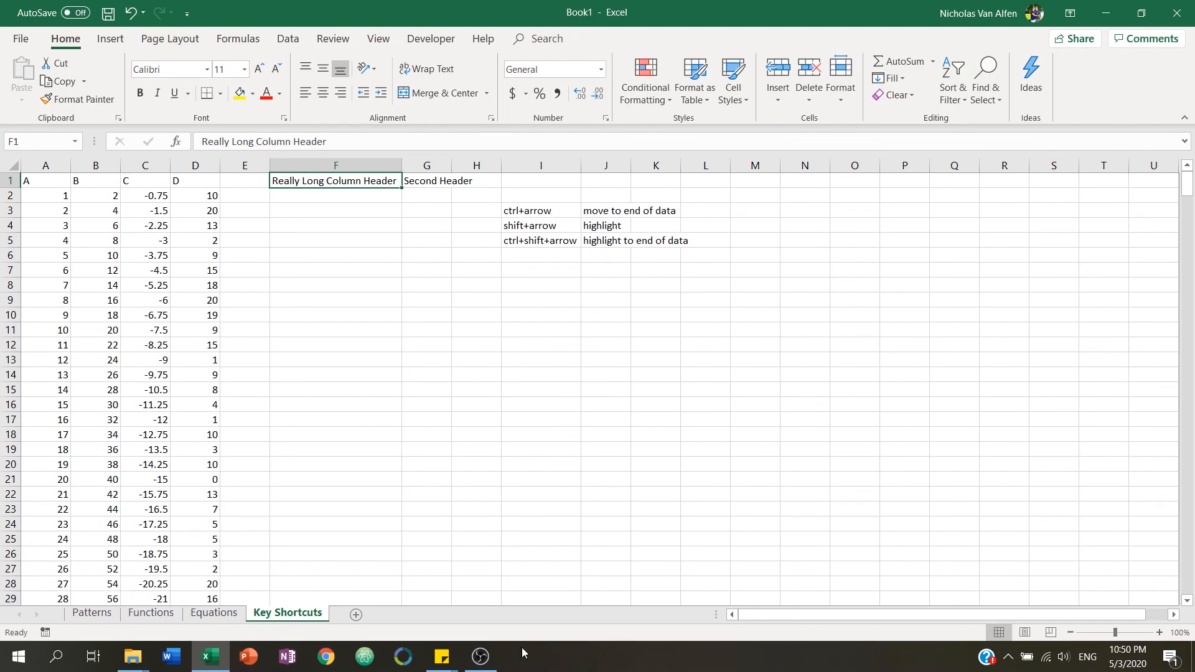
click(480, 657)
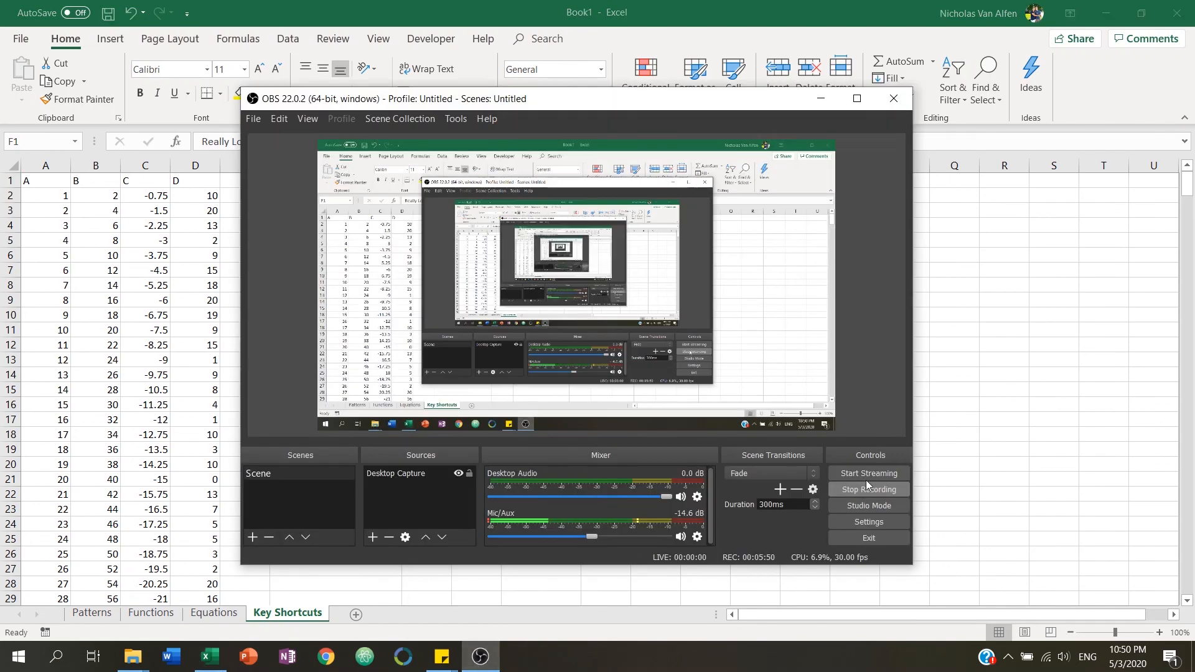